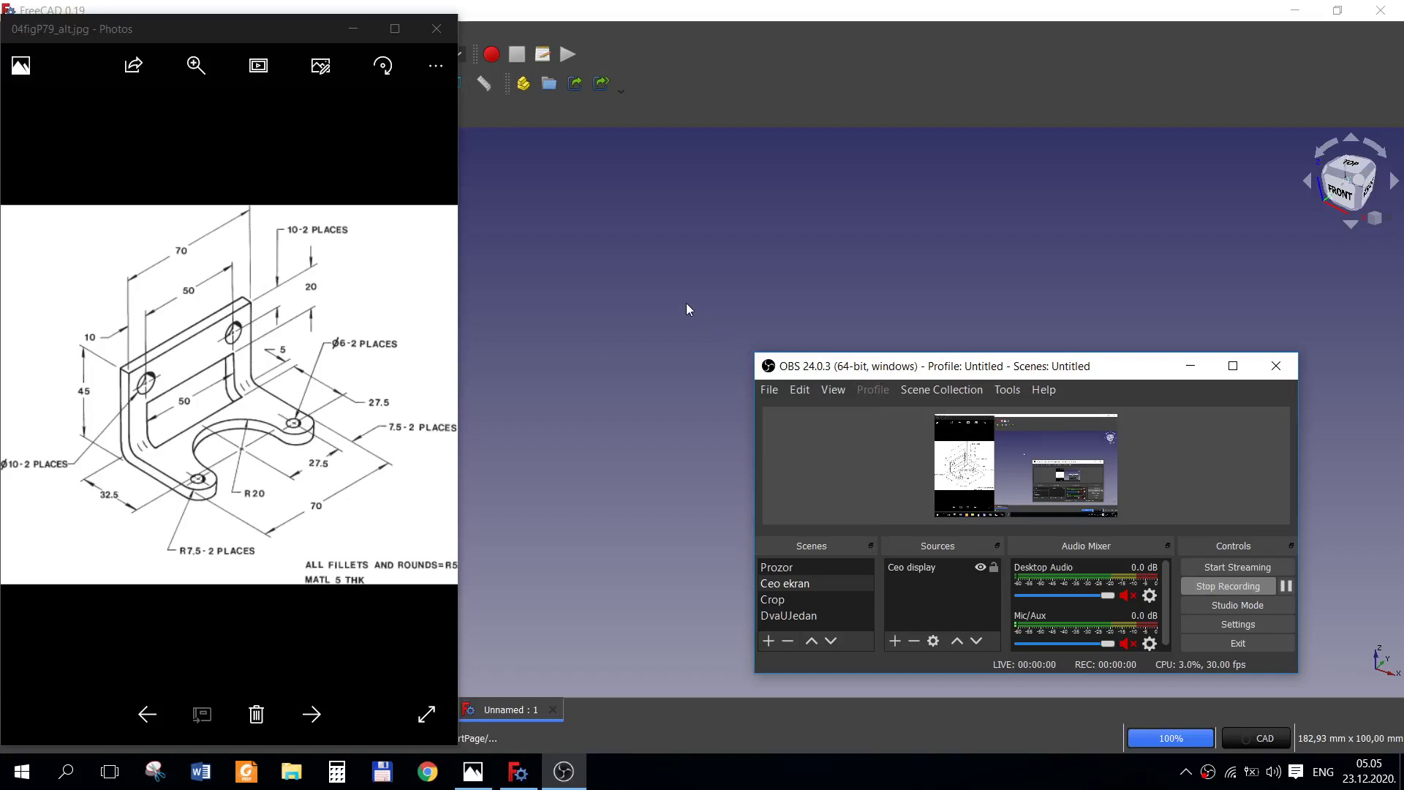
- Check FreeCAD's version in Help > About, review the bracket reference drawing, and return to FreeCAD
left_click(686, 304)
left_click(252, 34)
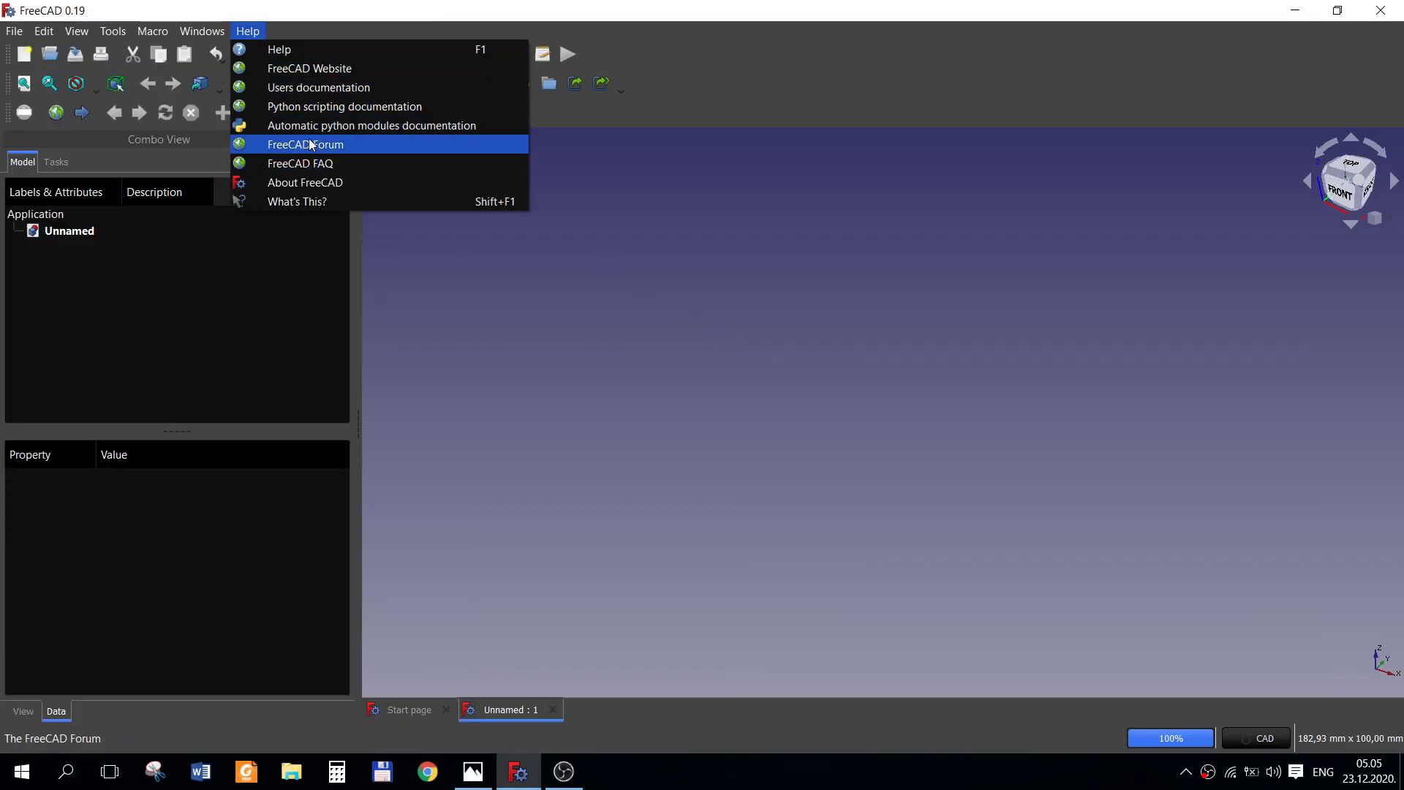
left_click(306, 183)
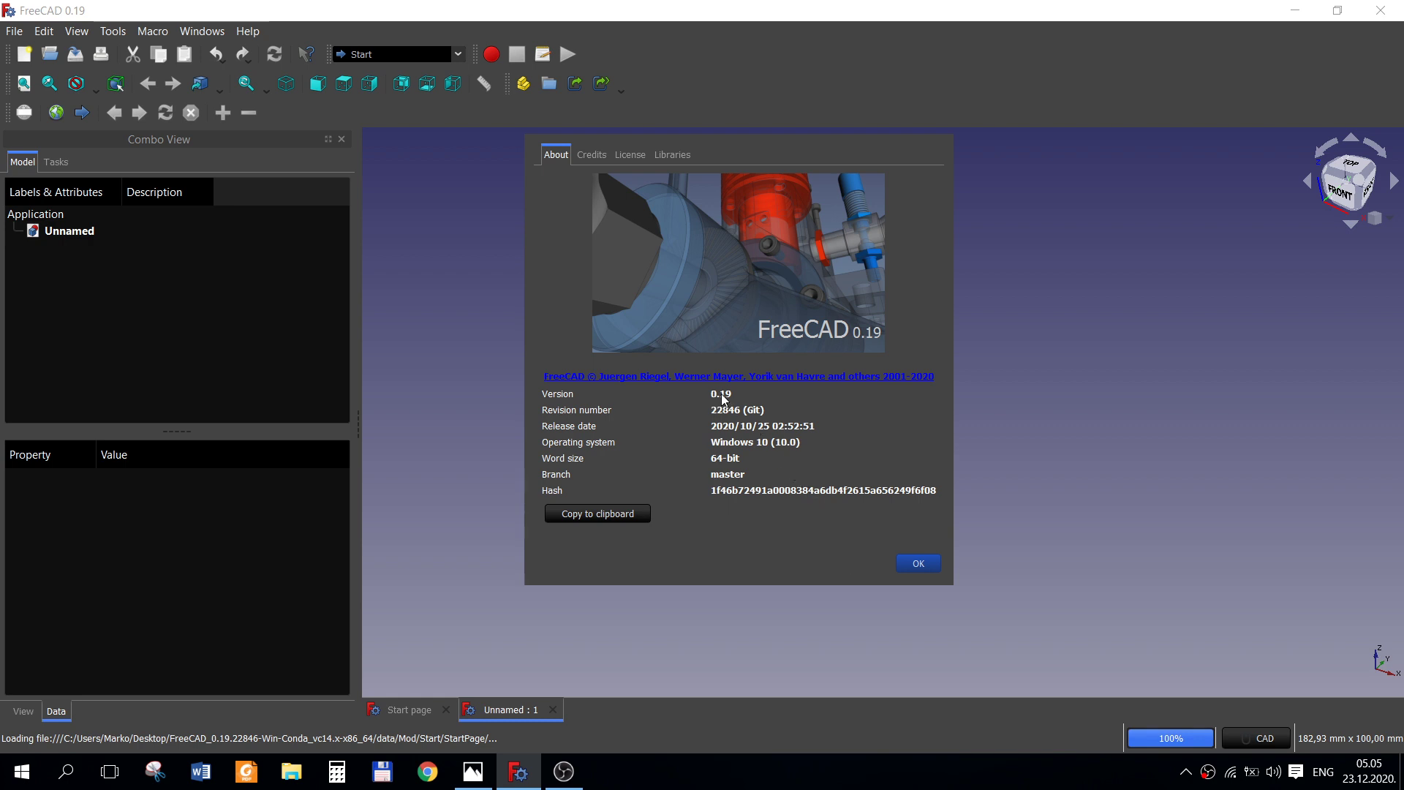
left_click(914, 567)
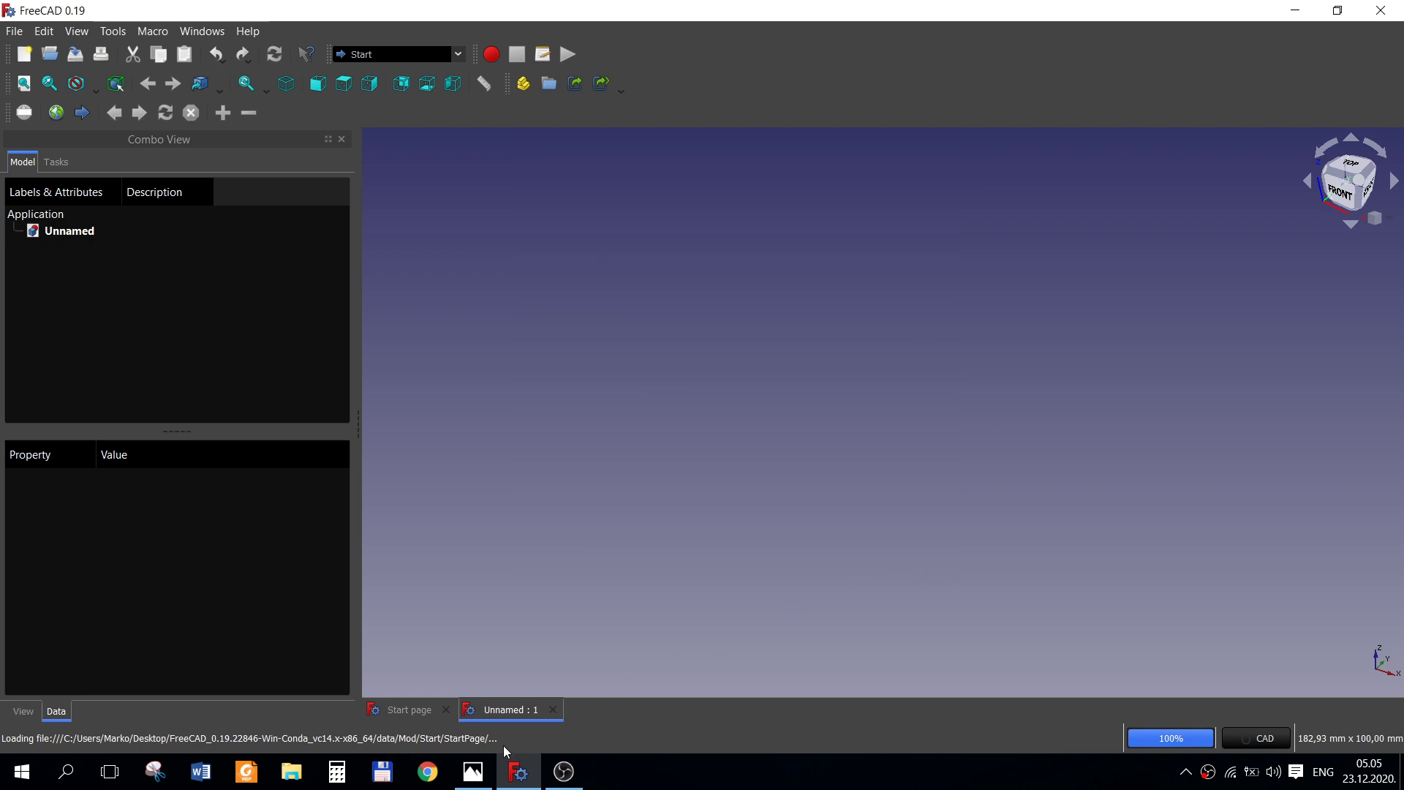
left_click(473, 772)
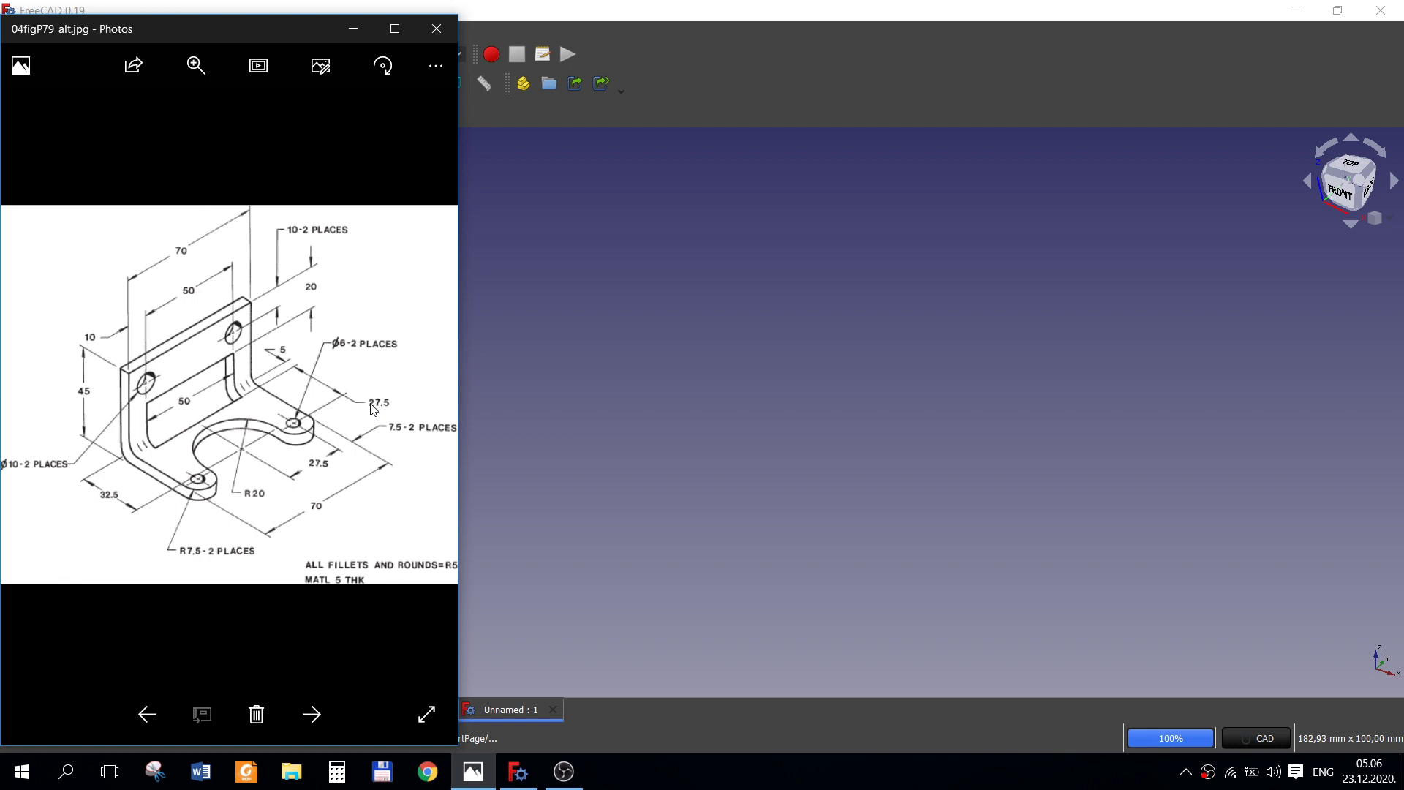
left_click(714, 445)
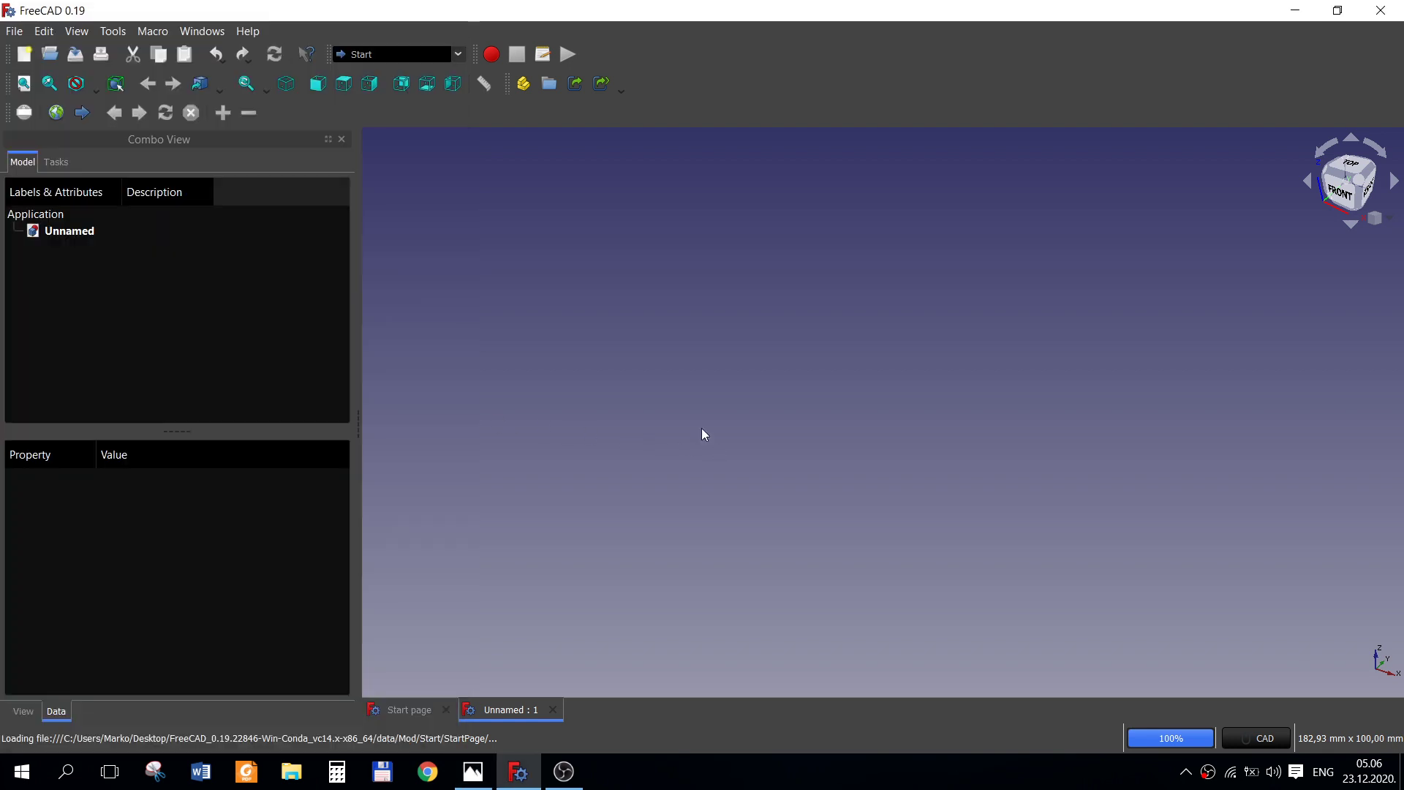
- In Part Design, create a body and a new sketch on the XZ plane
left_click(399, 59)
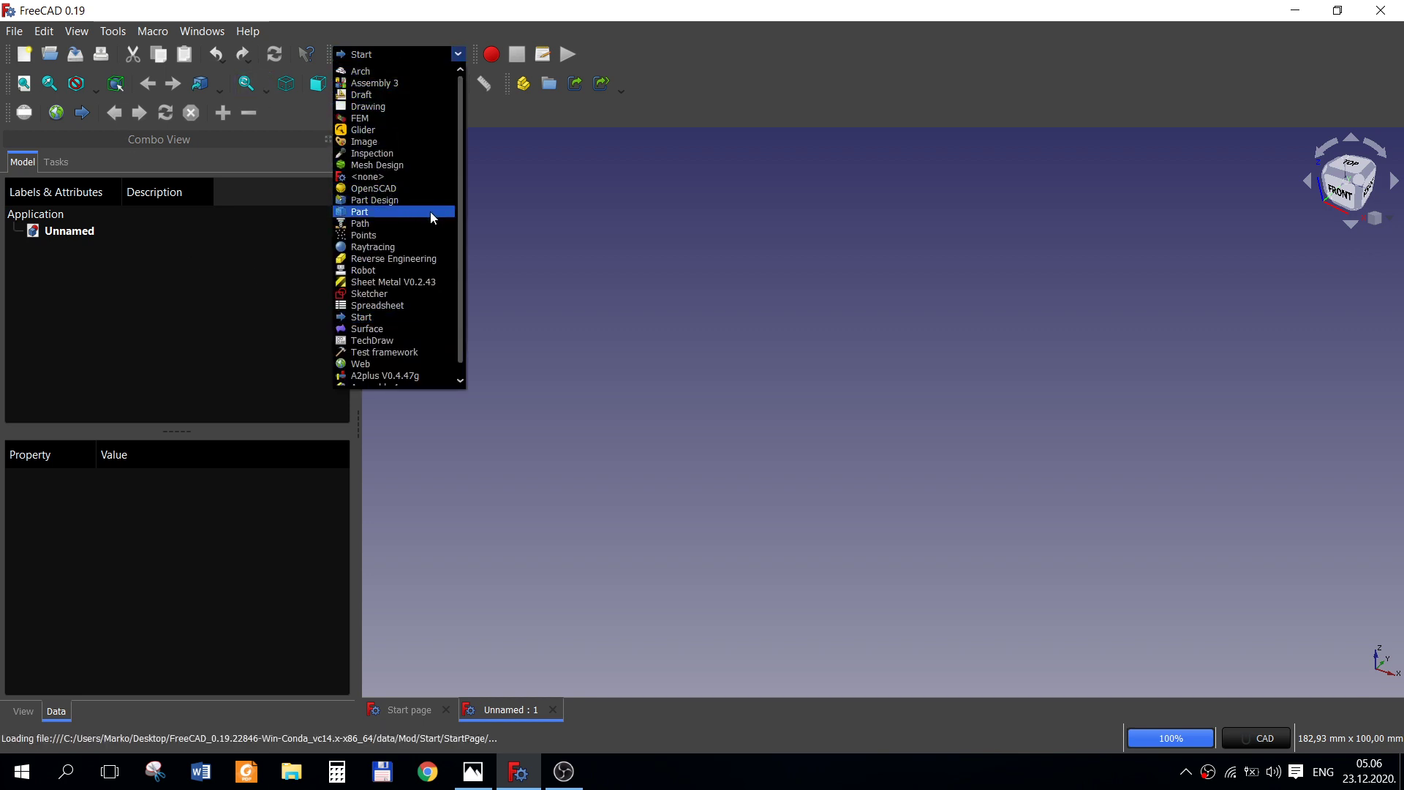
left_click(420, 283)
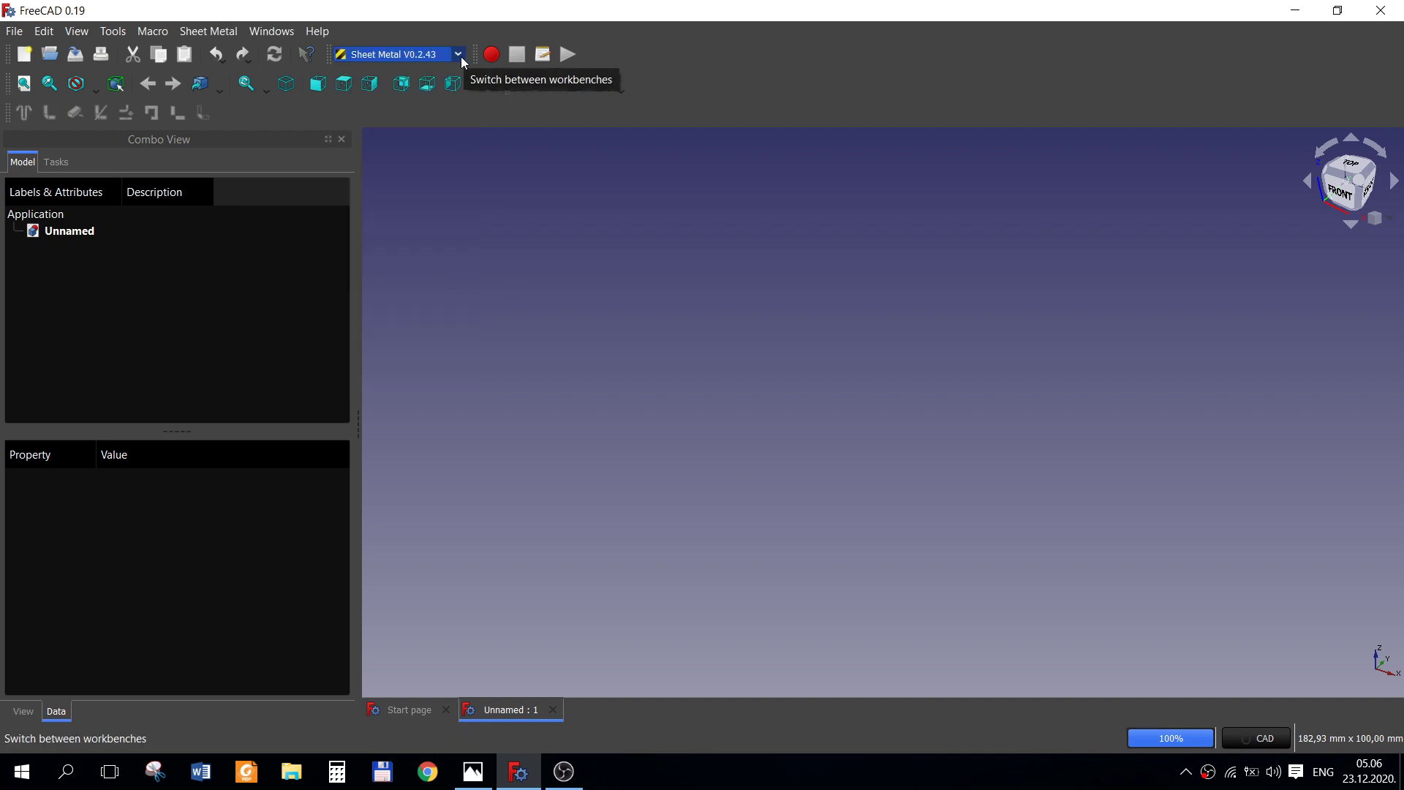
left_click(463, 63)
left_click(397, 201)
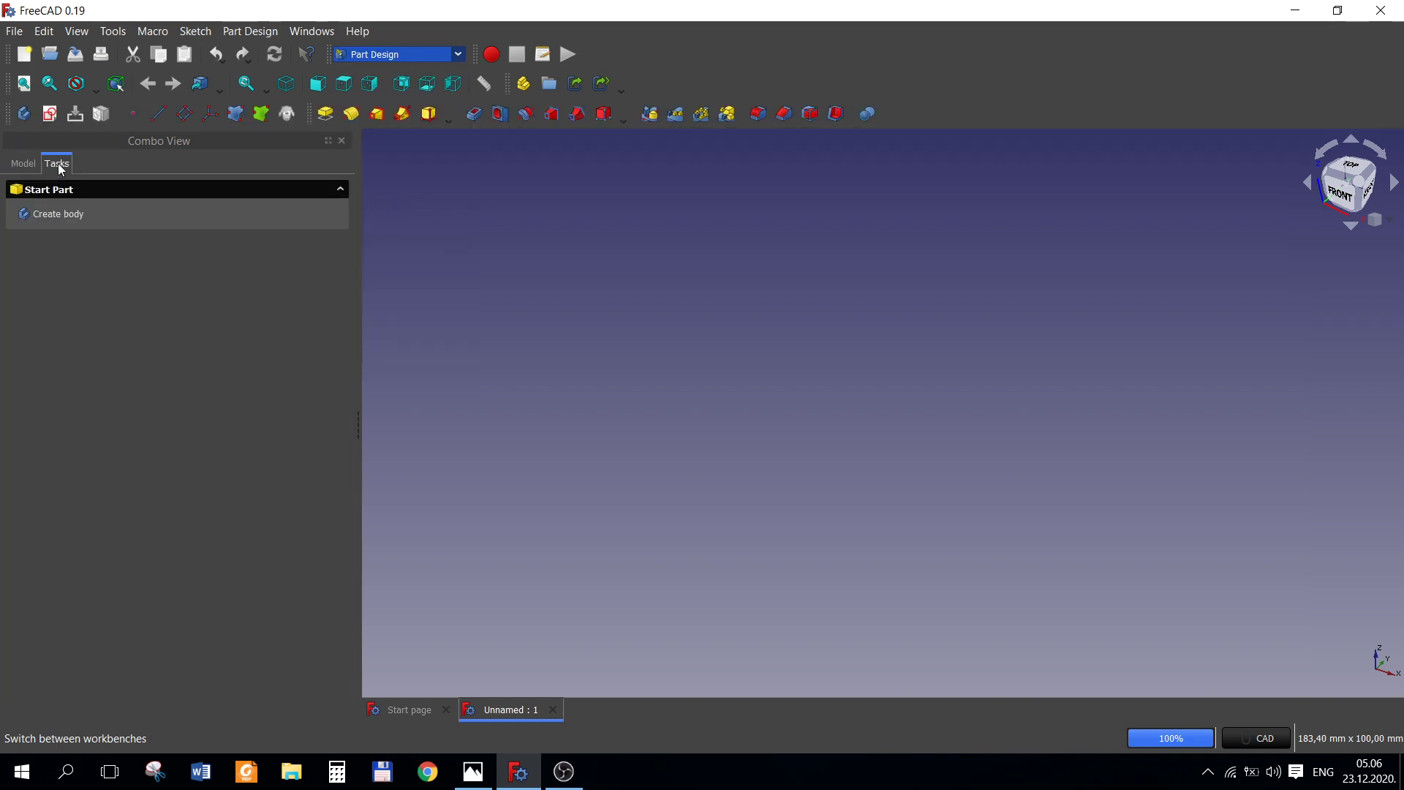
left_click(61, 217)
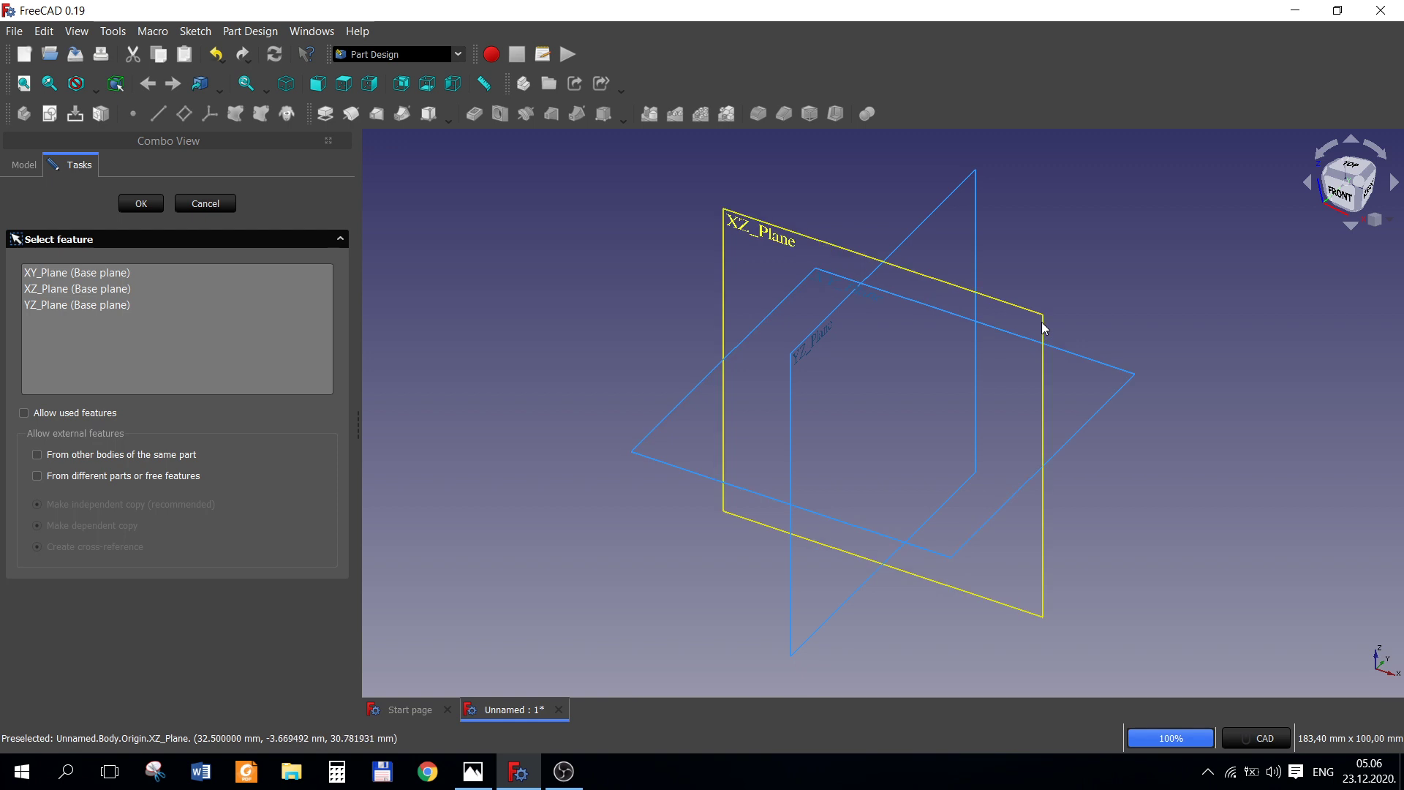
left_click(1043, 329)
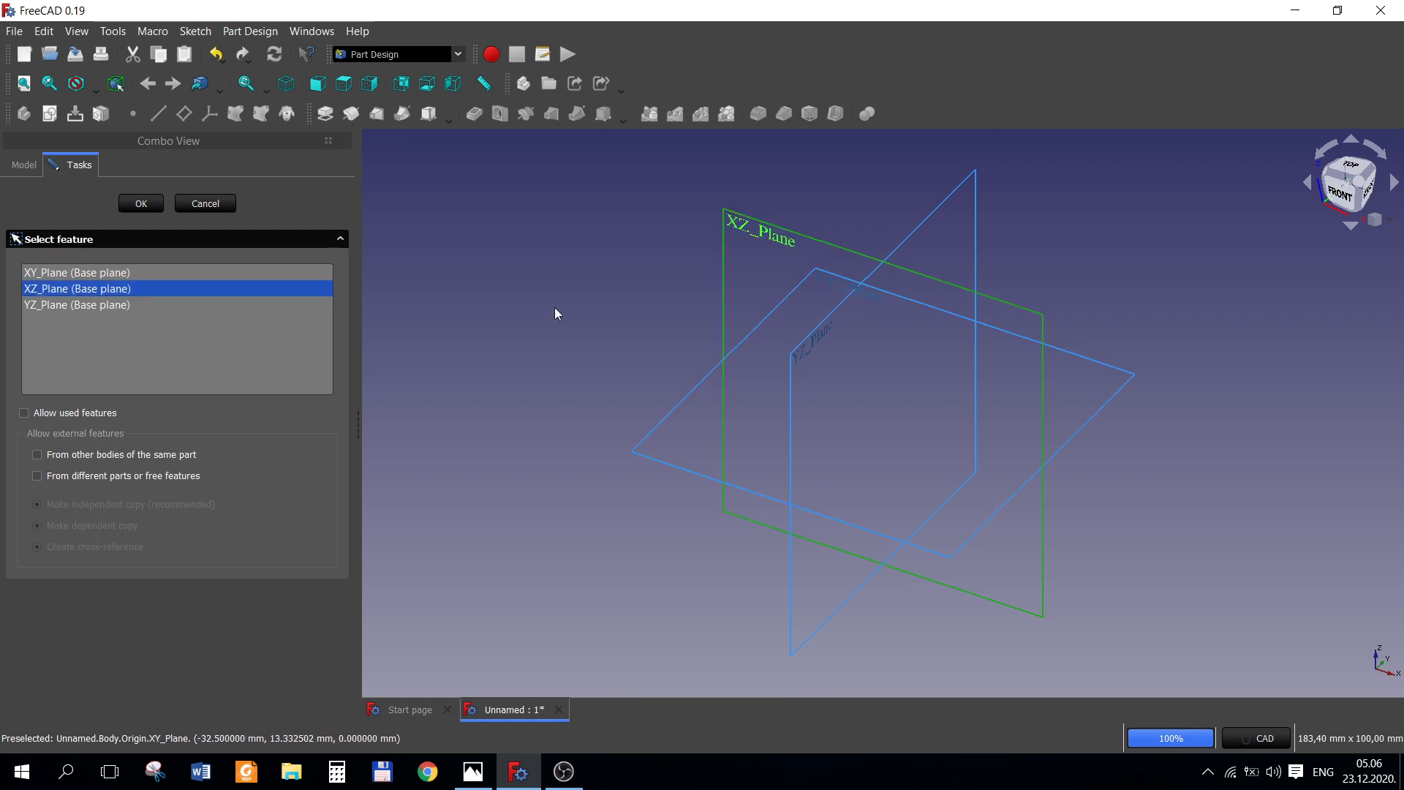
left_click(142, 204)
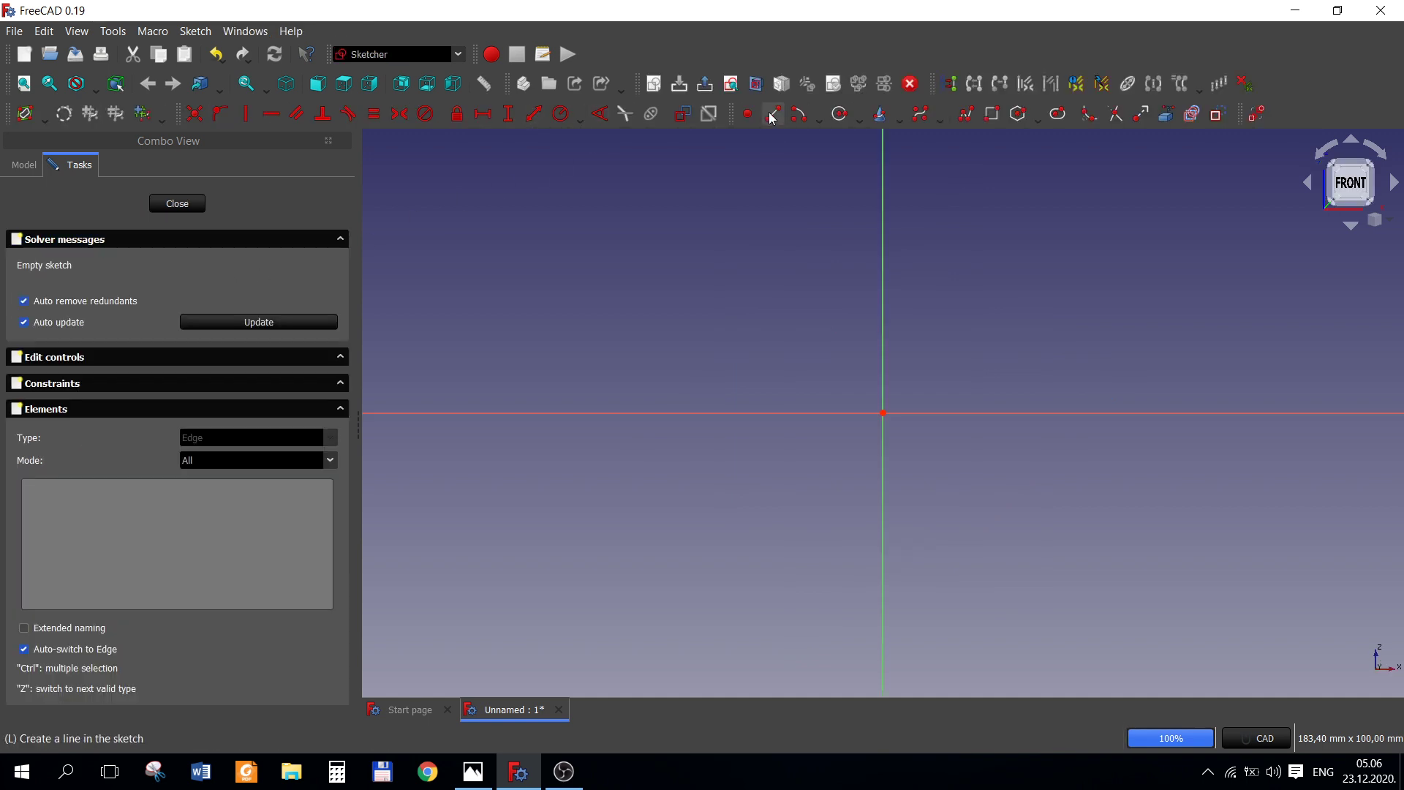
- Draw a vertical and a horizontal line from the sketch origin, forming an L
left_click(884, 413)
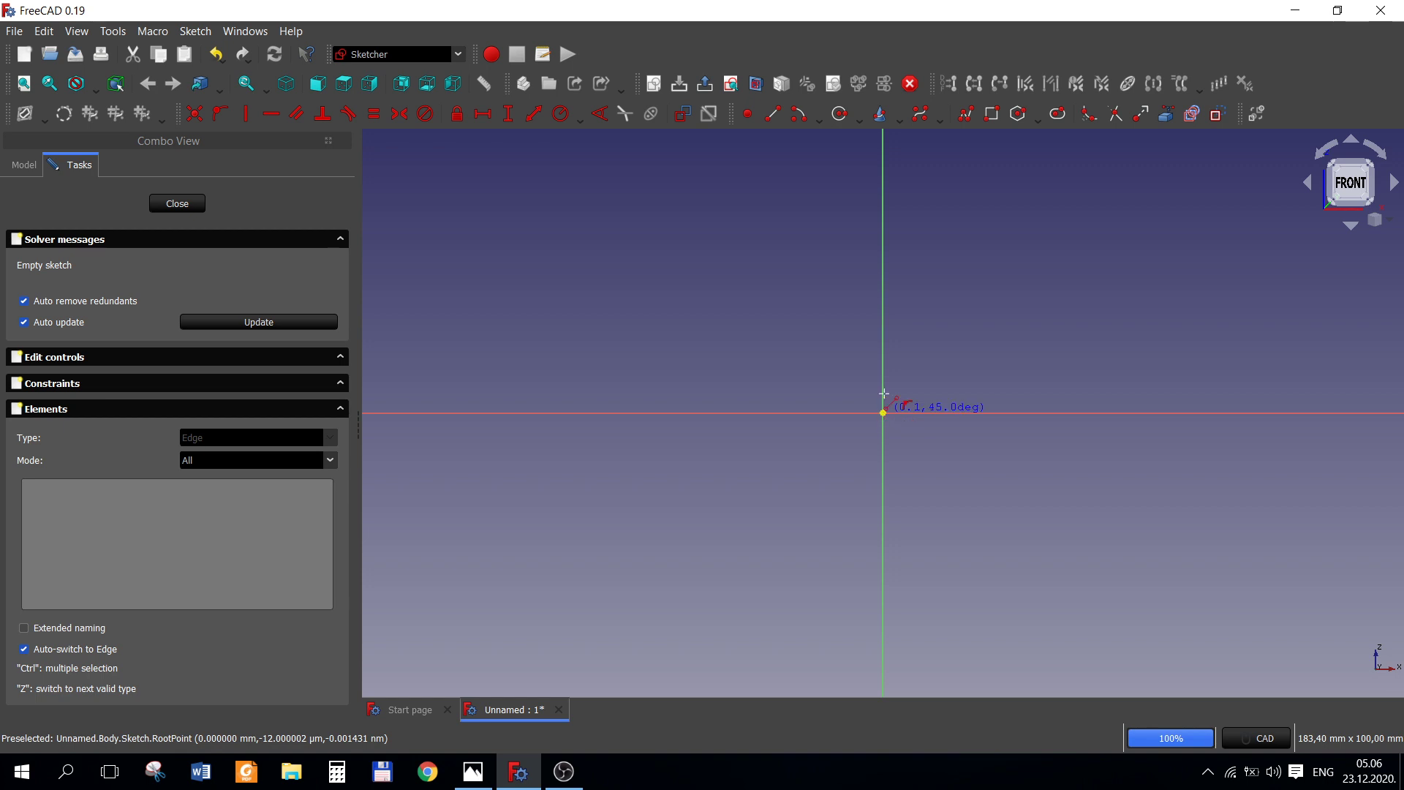
left_click(884, 219)
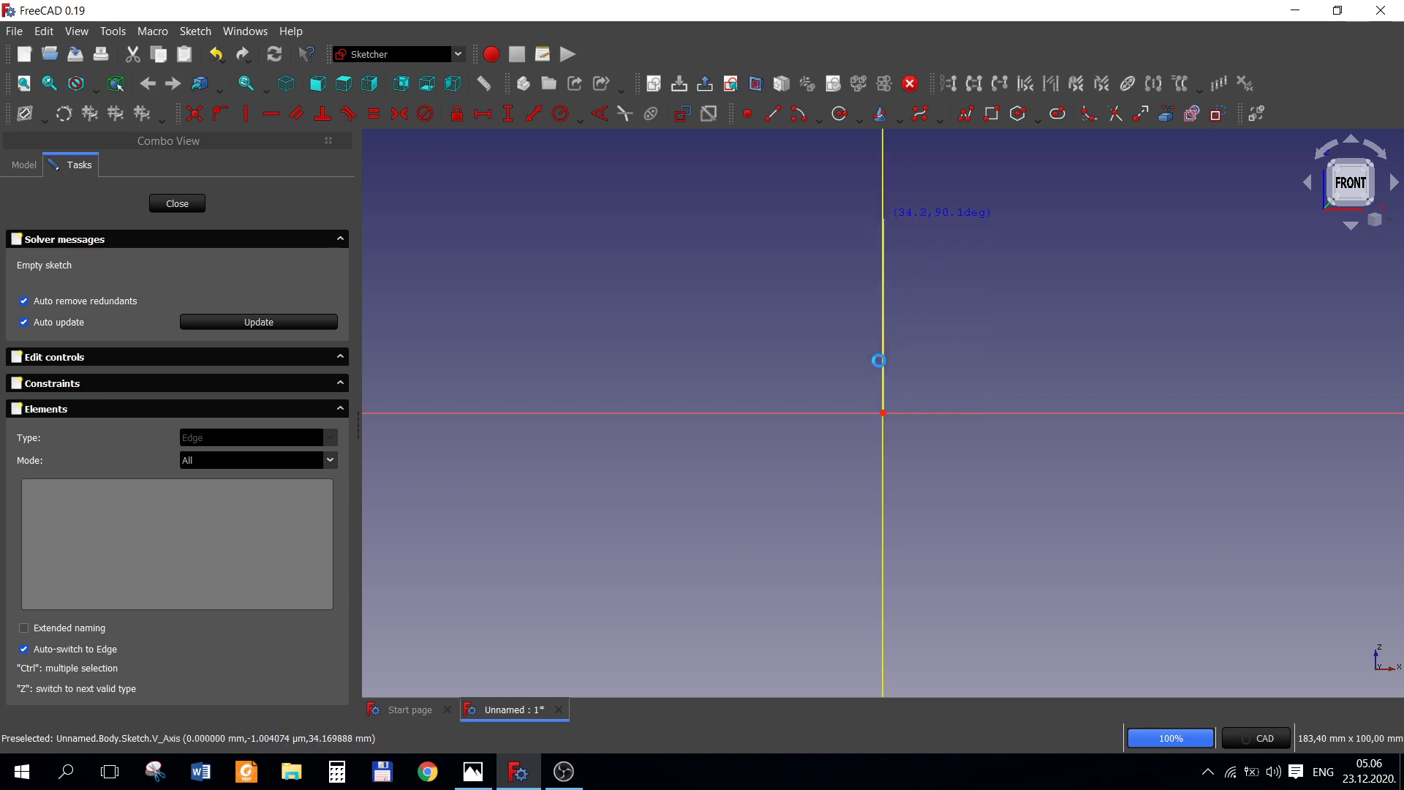
left_click(883, 414)
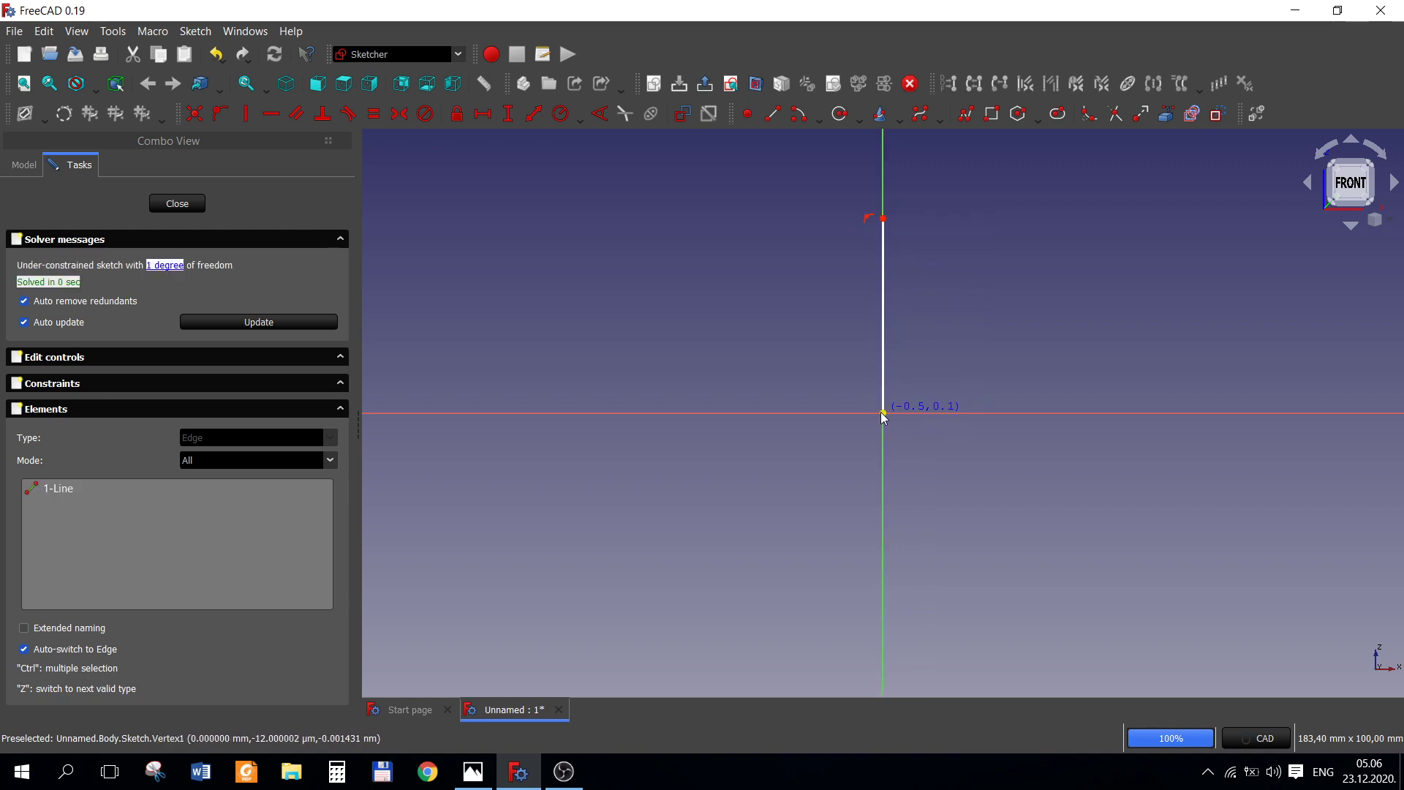
left_click(1114, 413)
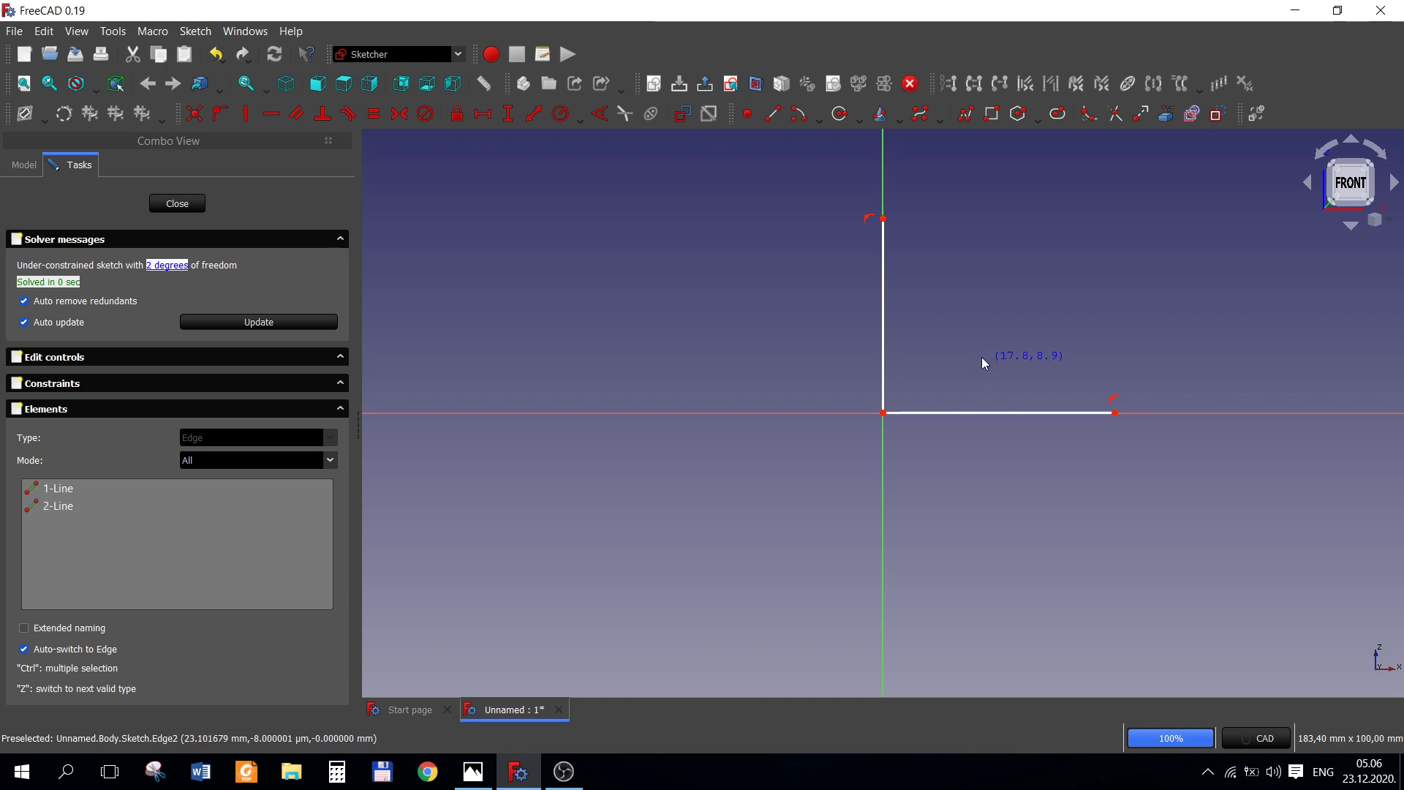
left_click(473, 772)
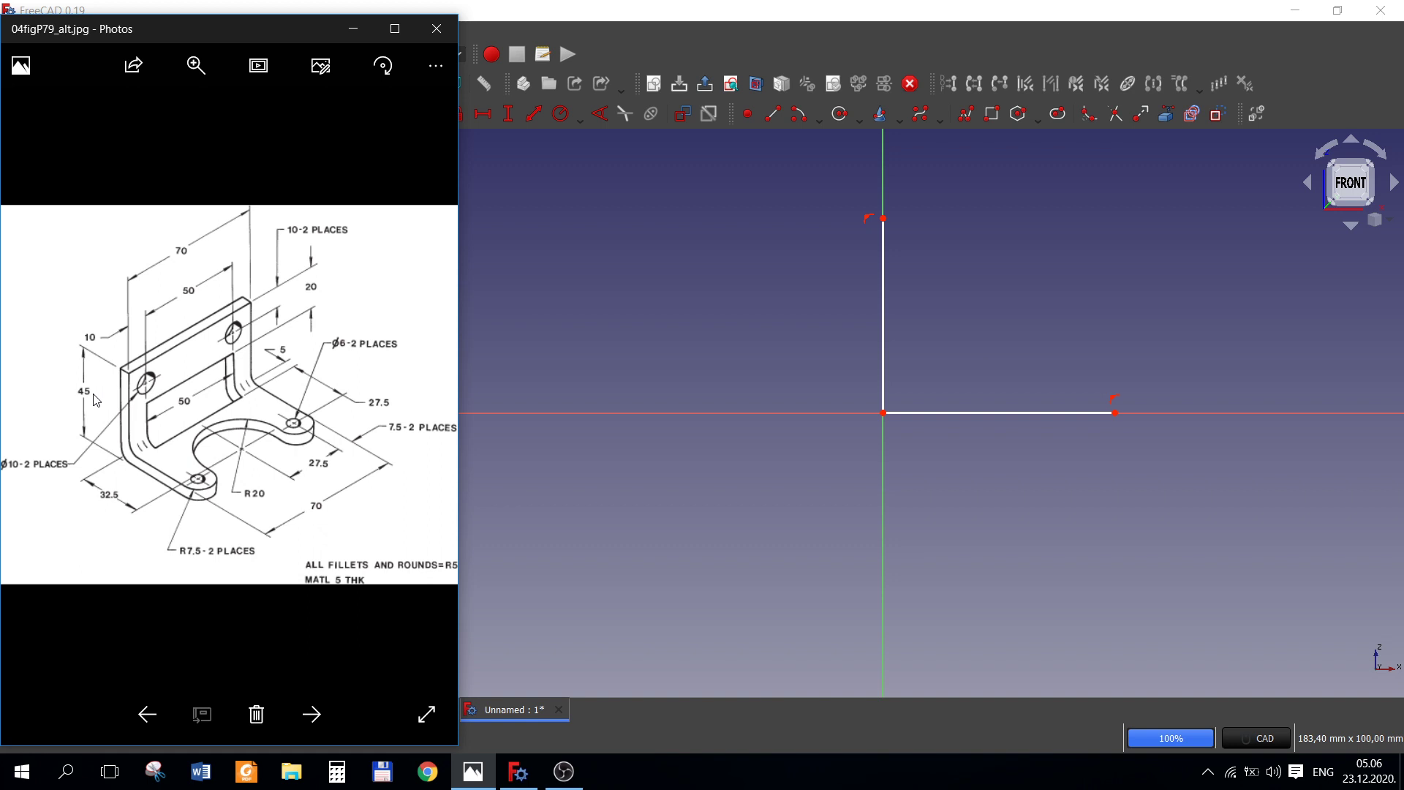
left_click(634, 324)
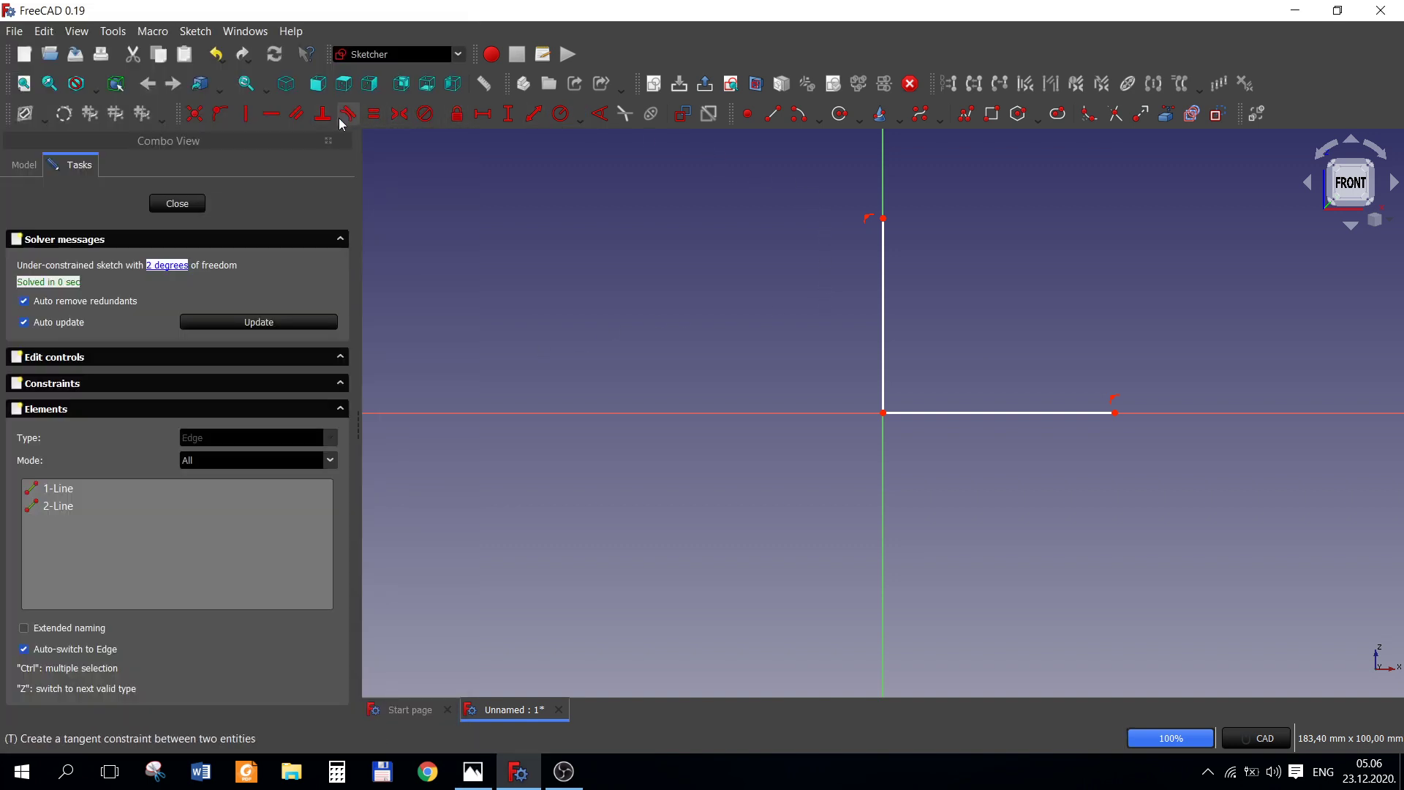
- Constrain the vertical and horizontal lines to 45 mm each
left_click(509, 117)
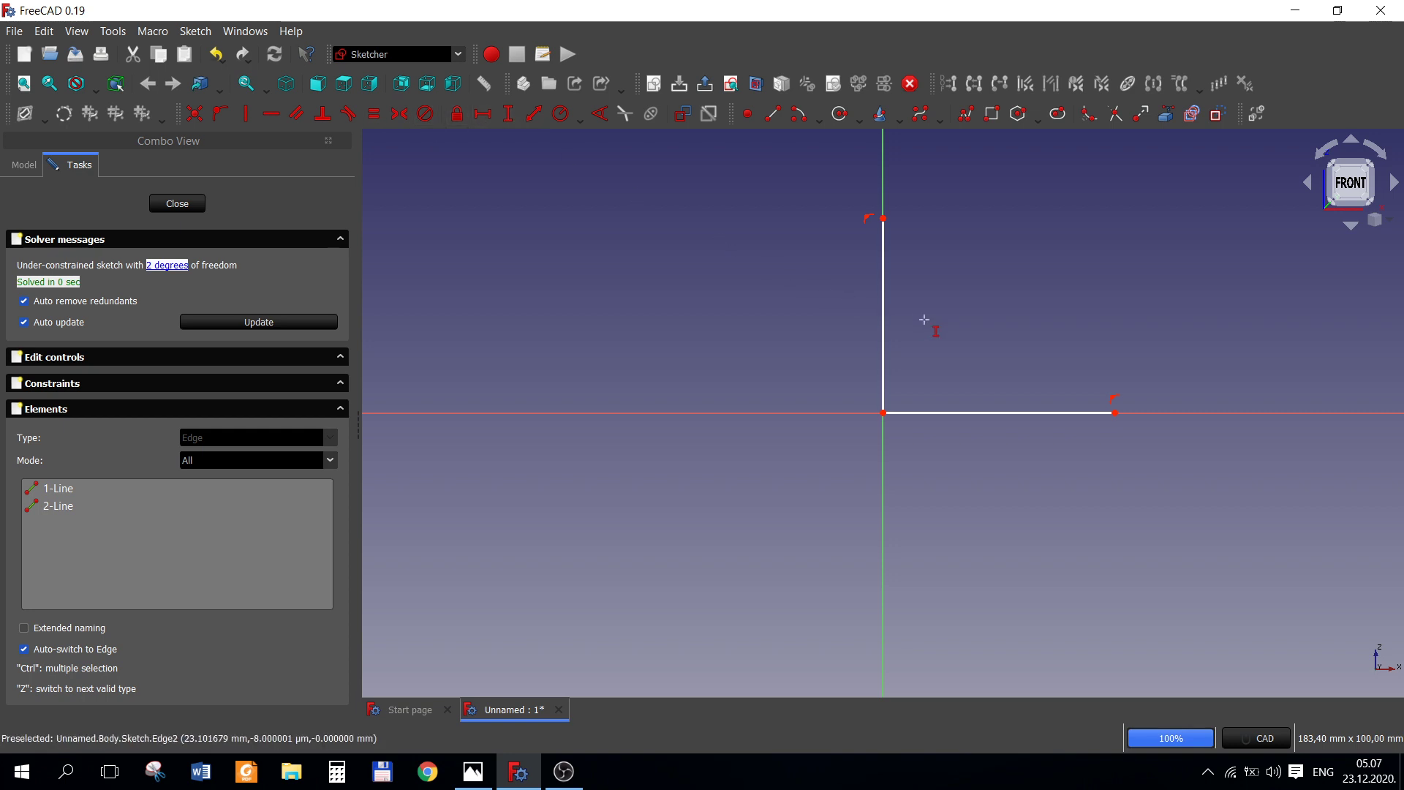
left_click(884, 318)
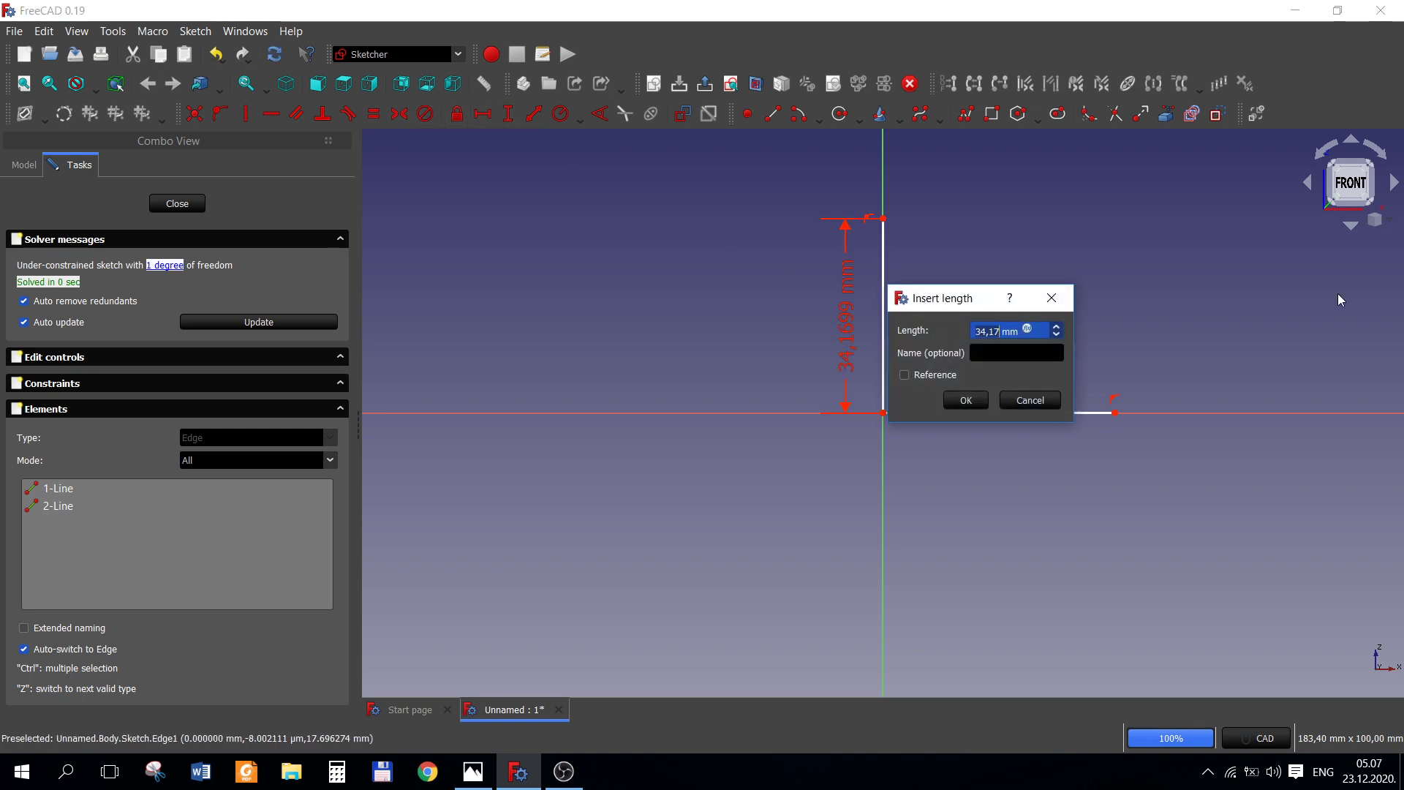
type("45")
key("Return")
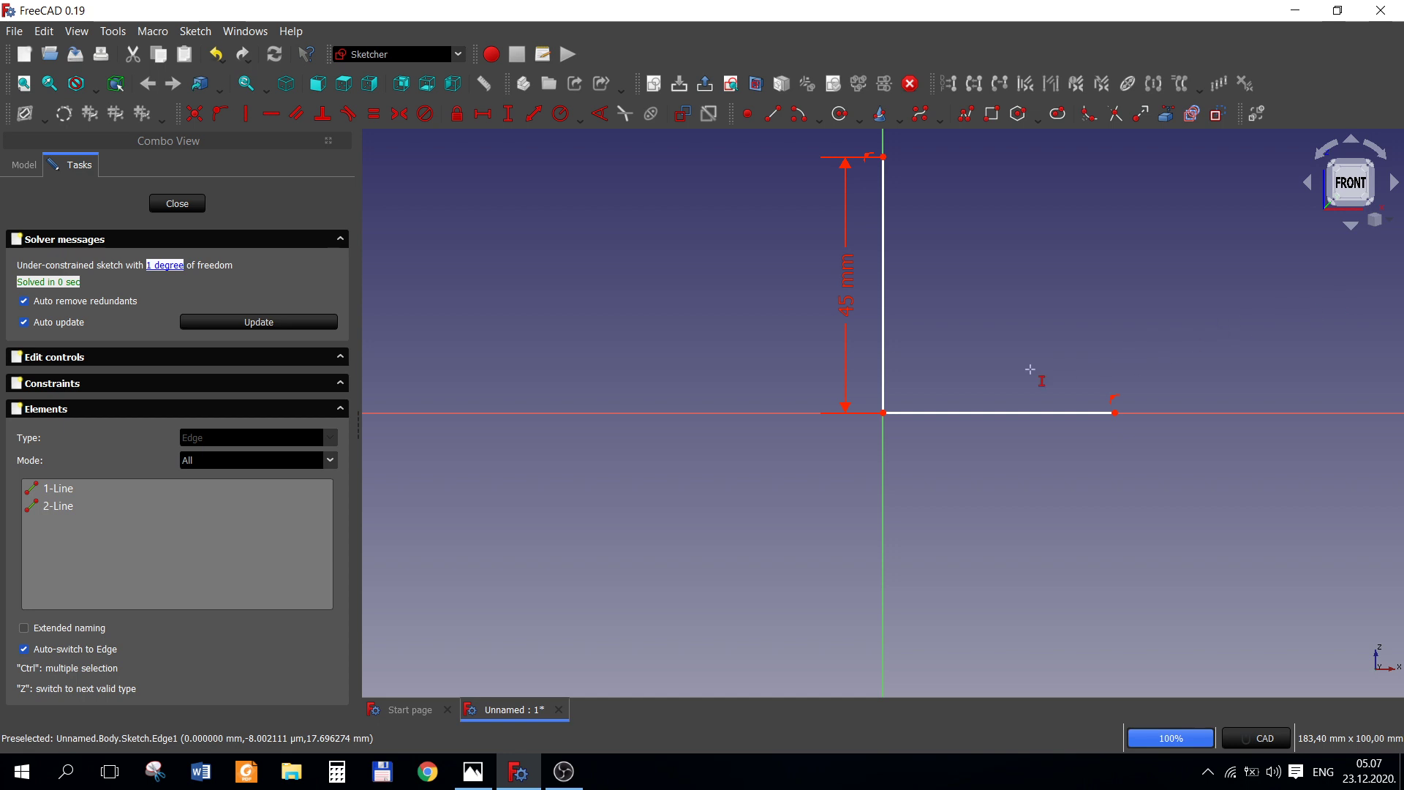
left_click(473, 772)
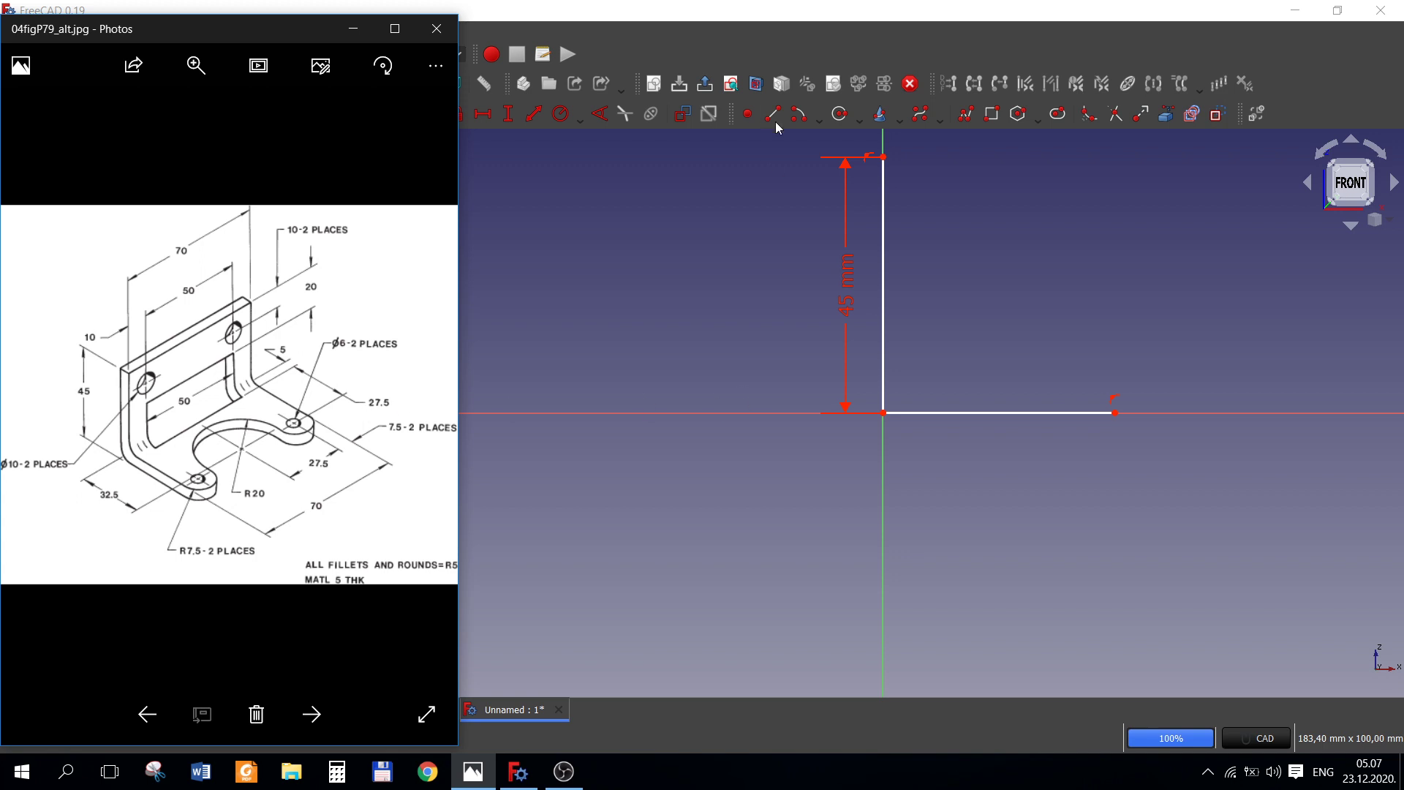
left_click(502, 131)
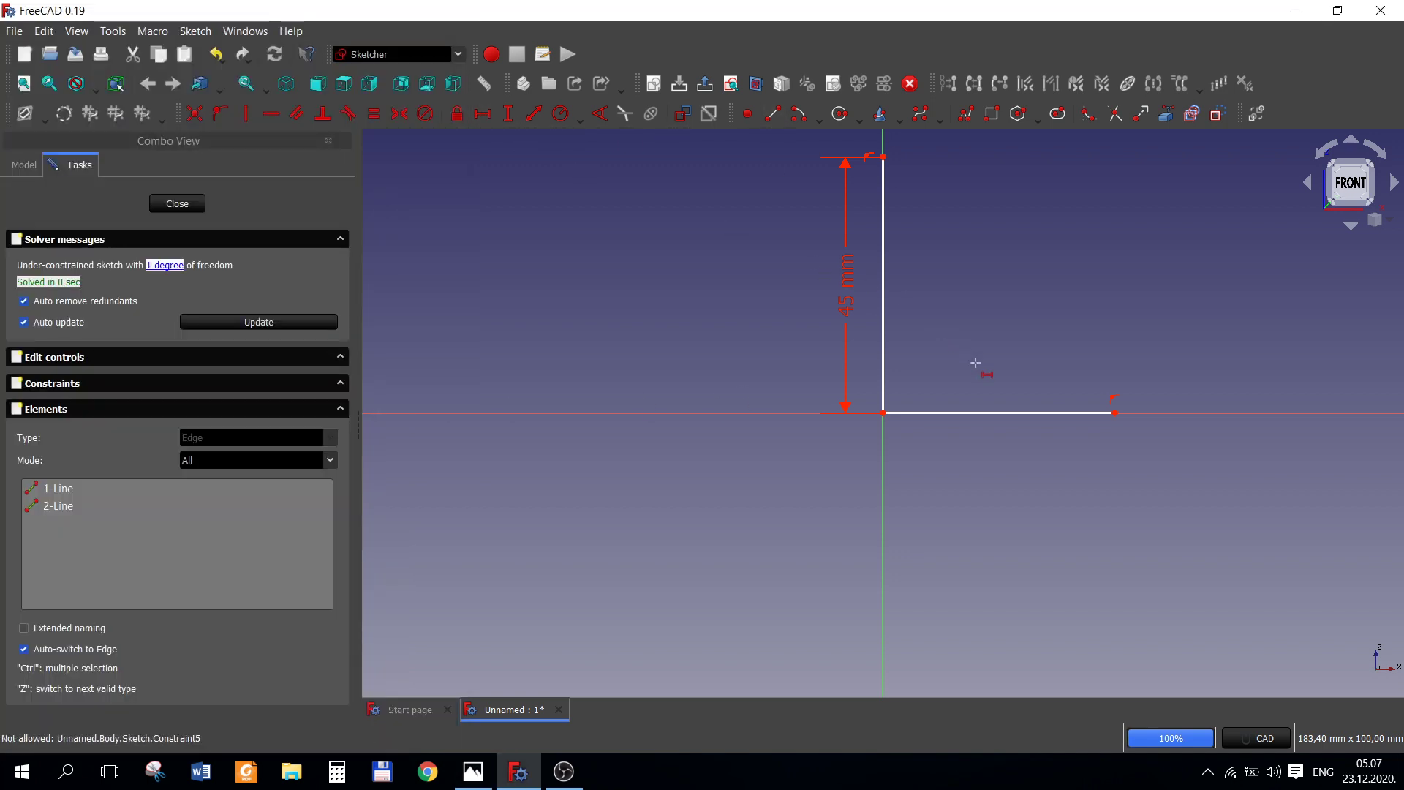
left_click(983, 414)
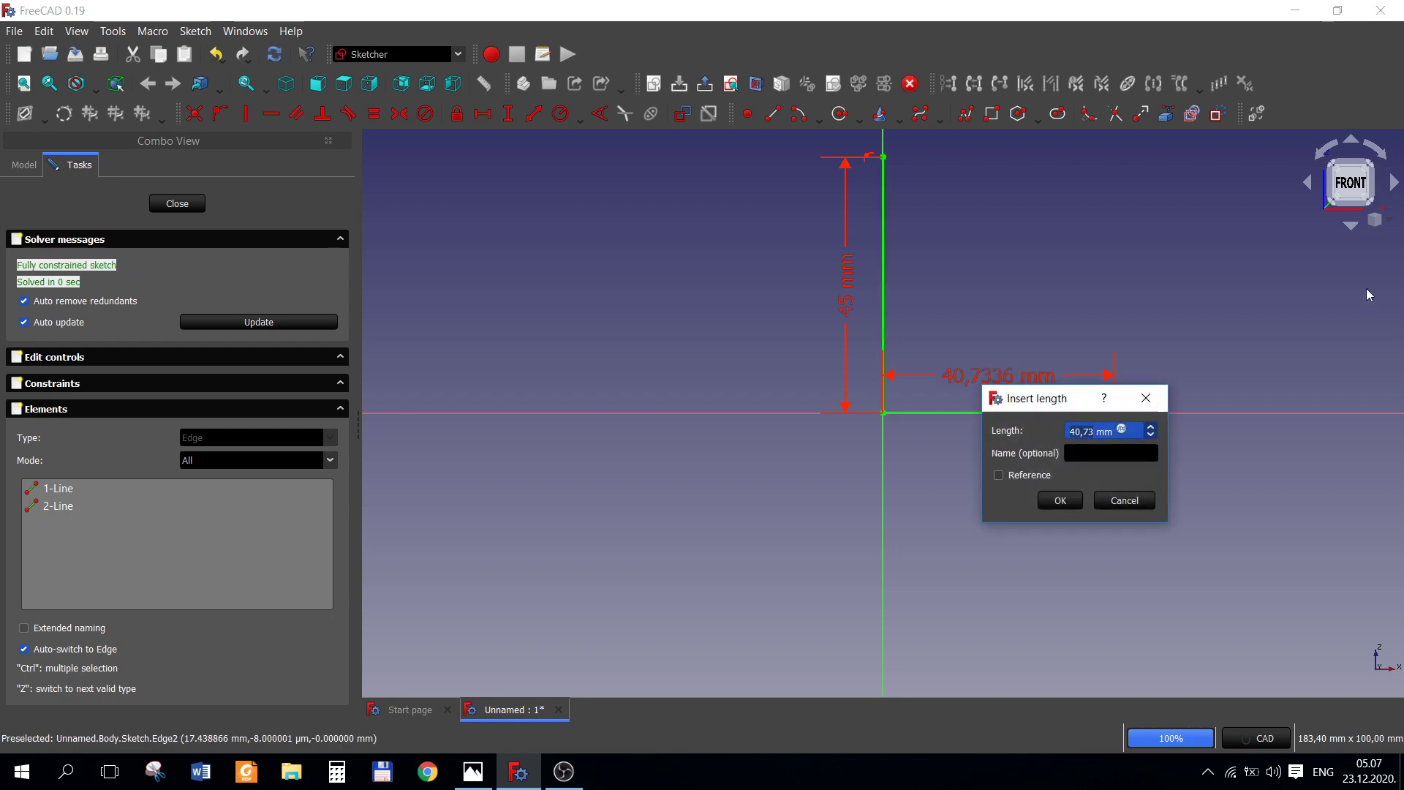
type("45")
key("Return")
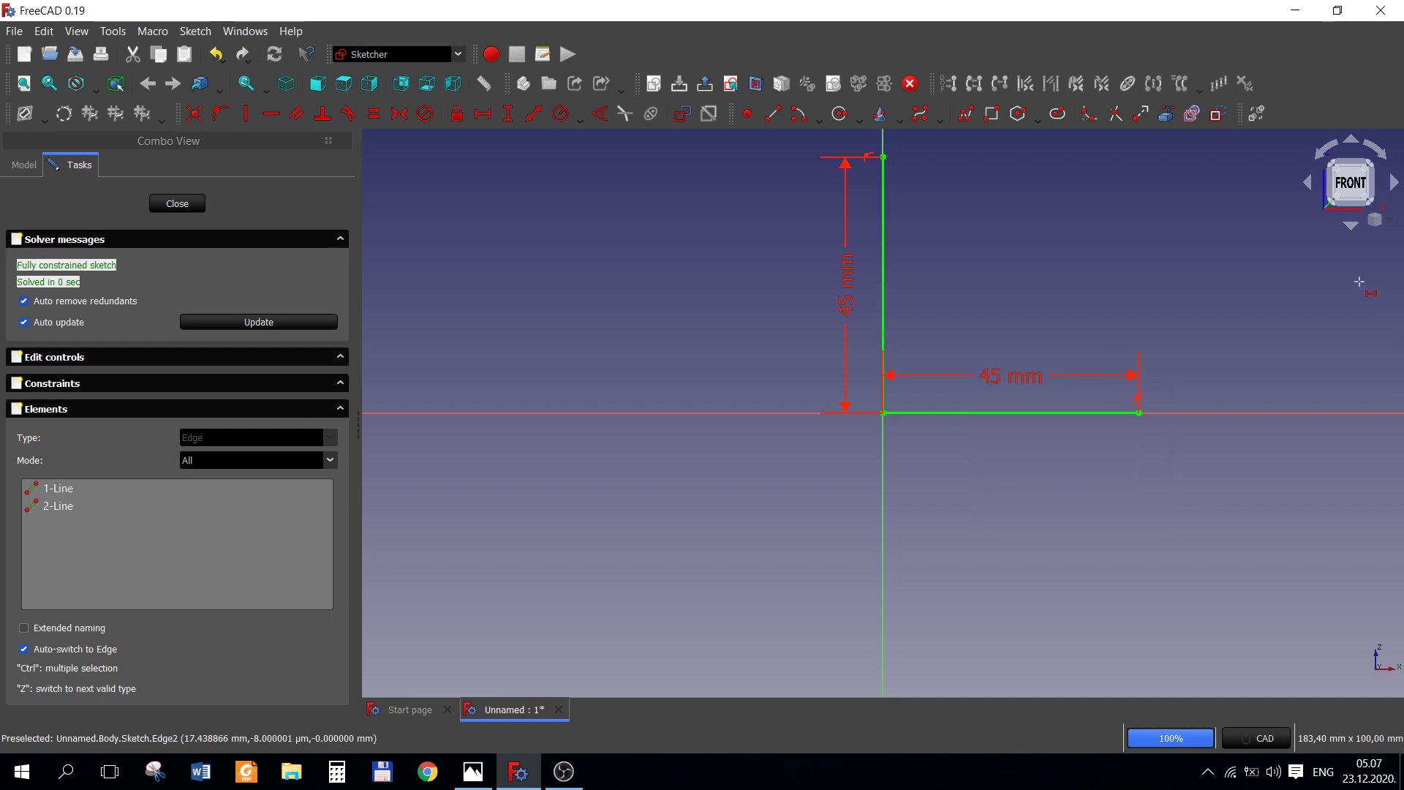
left_click(473, 772)
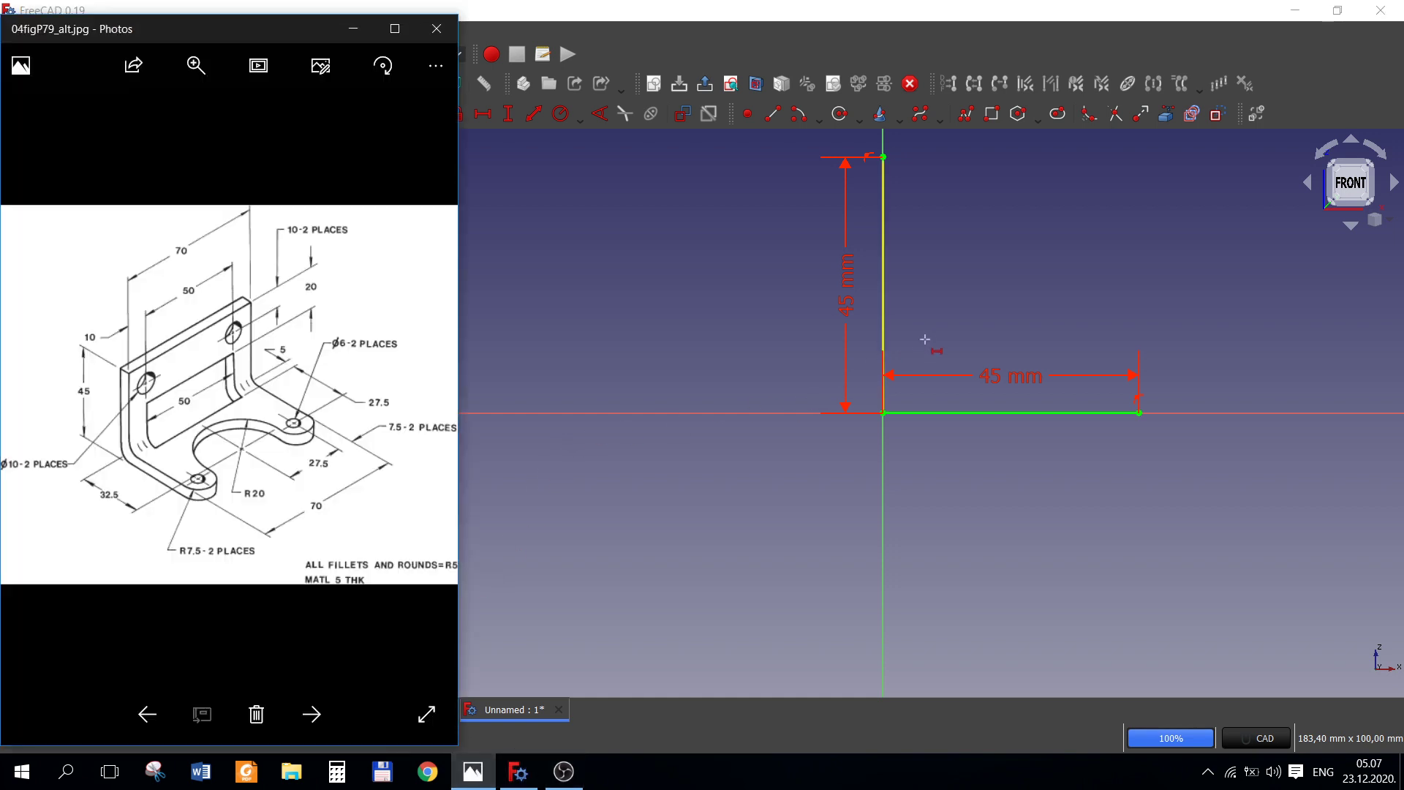
left_click(943, 308)
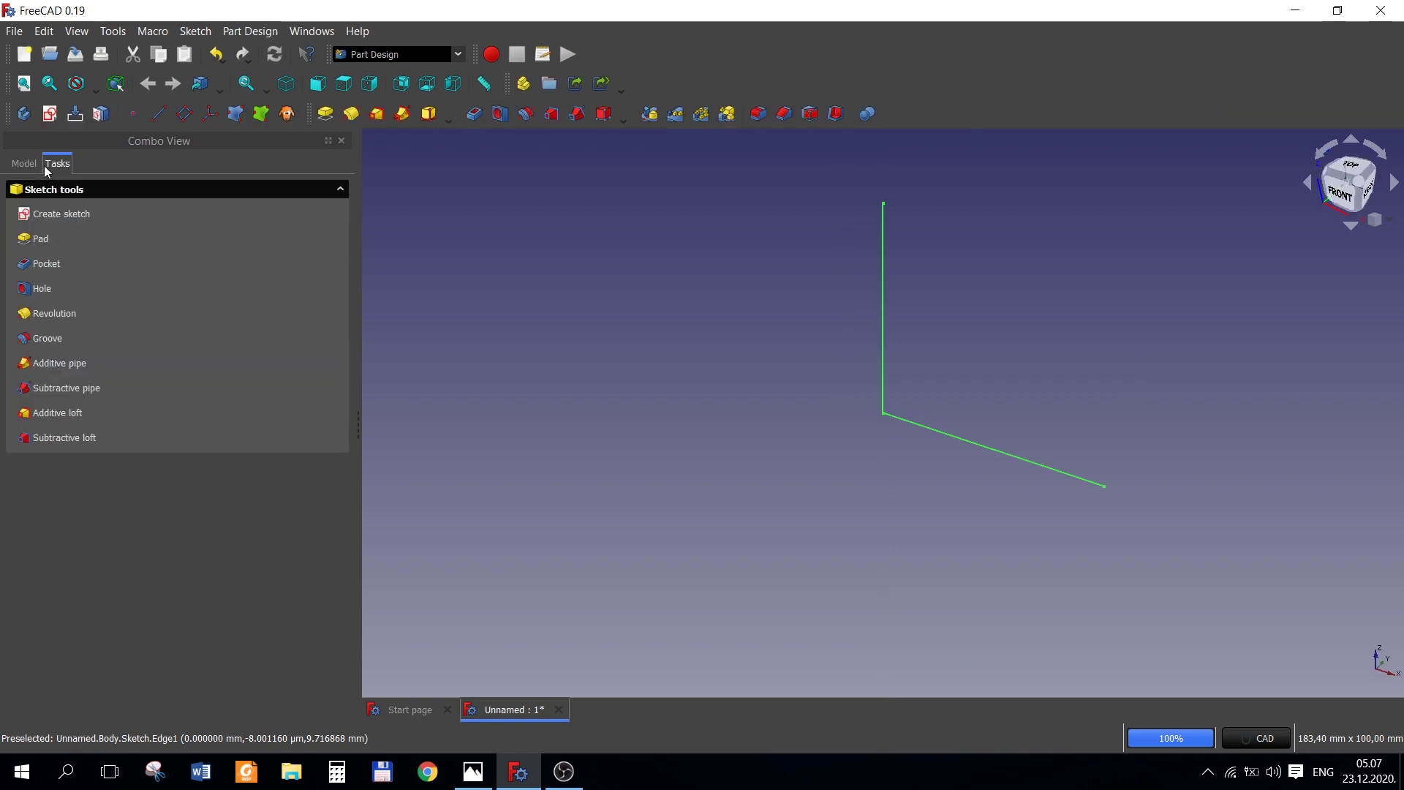
- Close the sketch, switch to Sheet Metal, and select the BaseBend feature
left_click(24, 164)
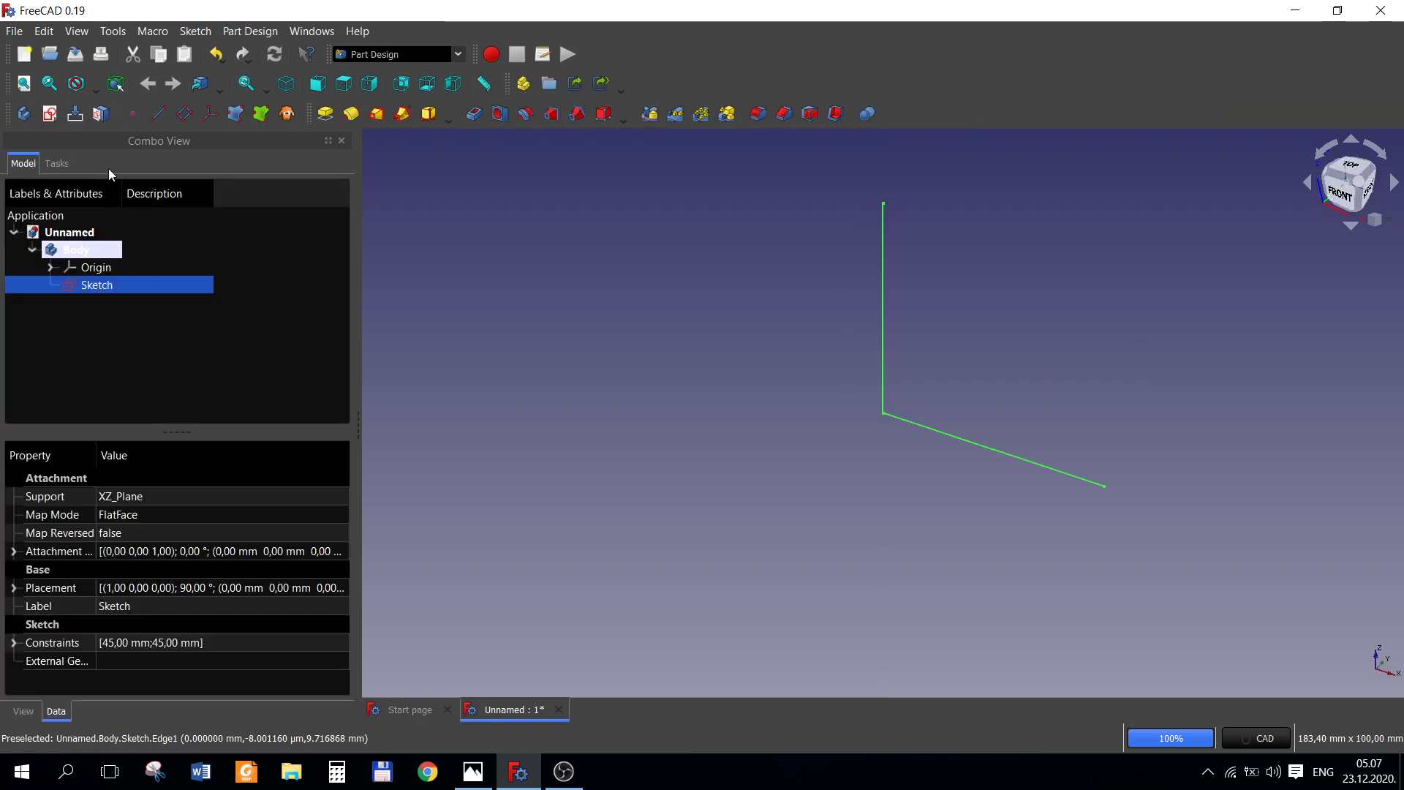
left_click(364, 57)
left_click(383, 281)
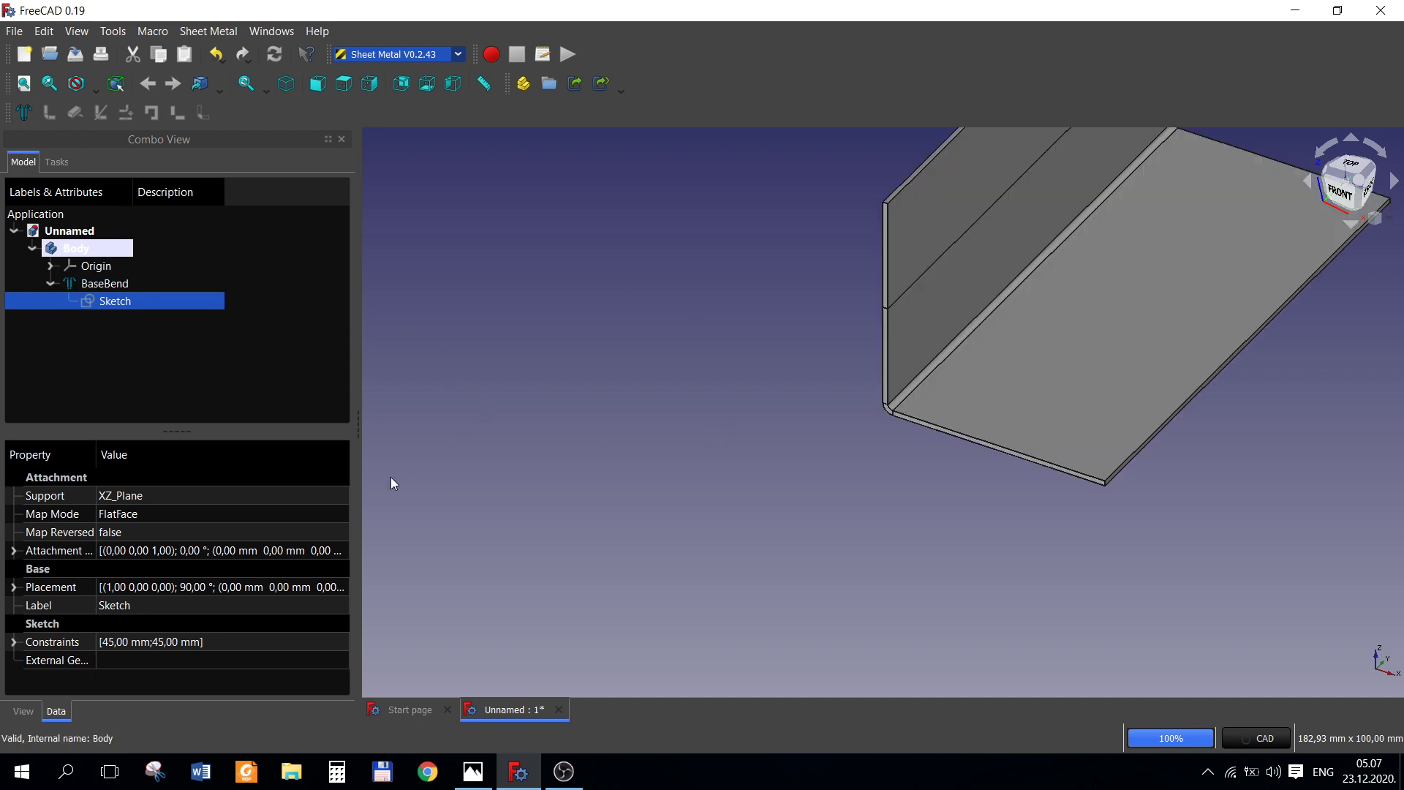
key("Up")
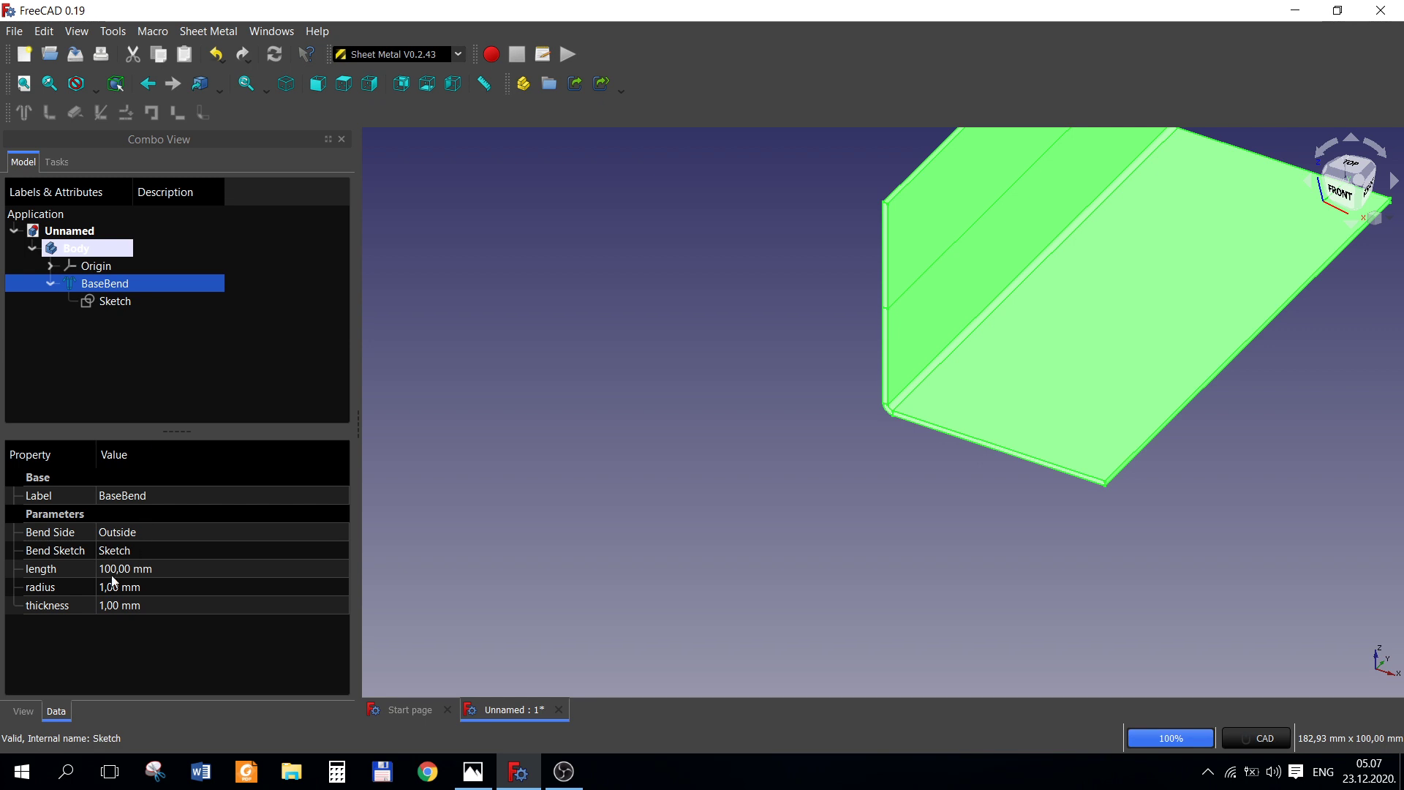
left_click(474, 771)
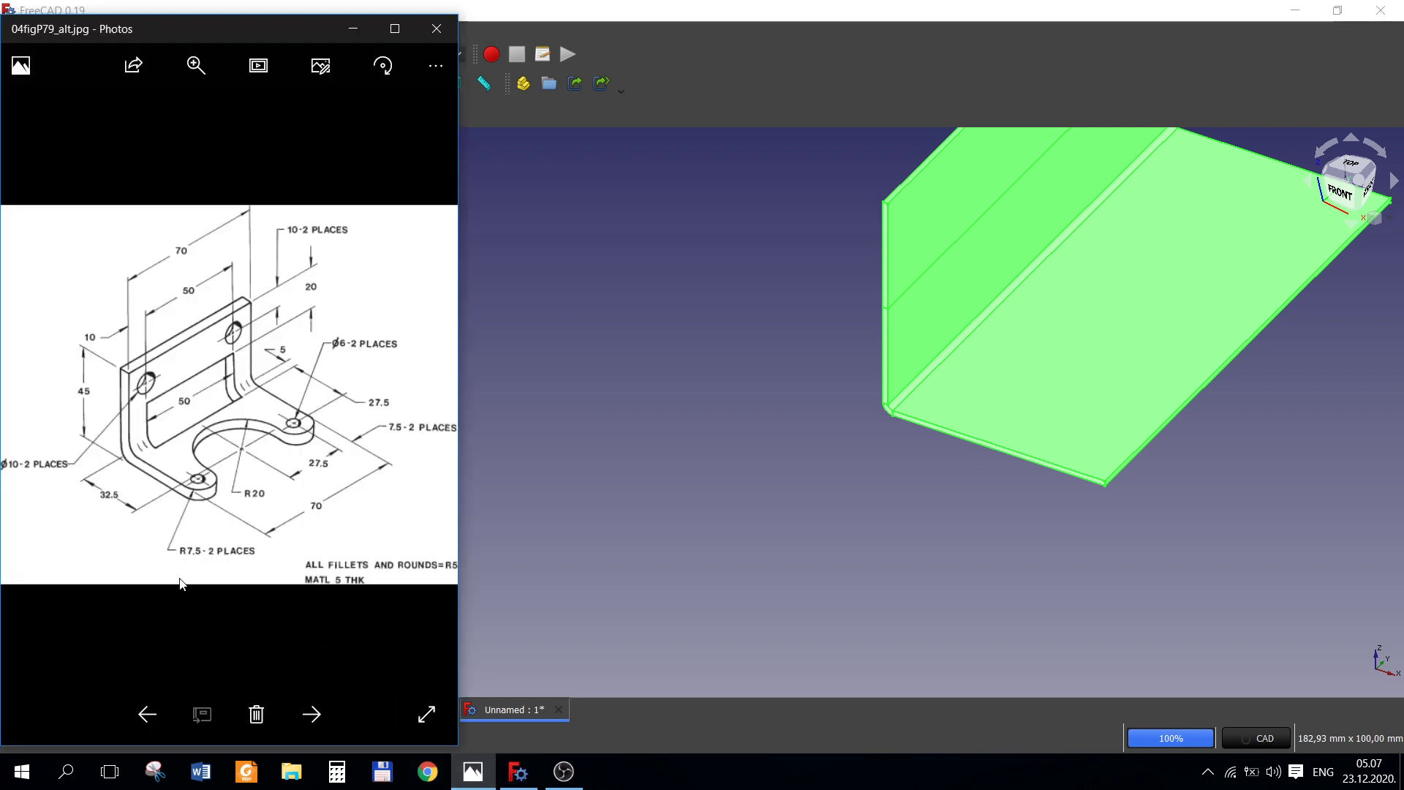
left_click(519, 773)
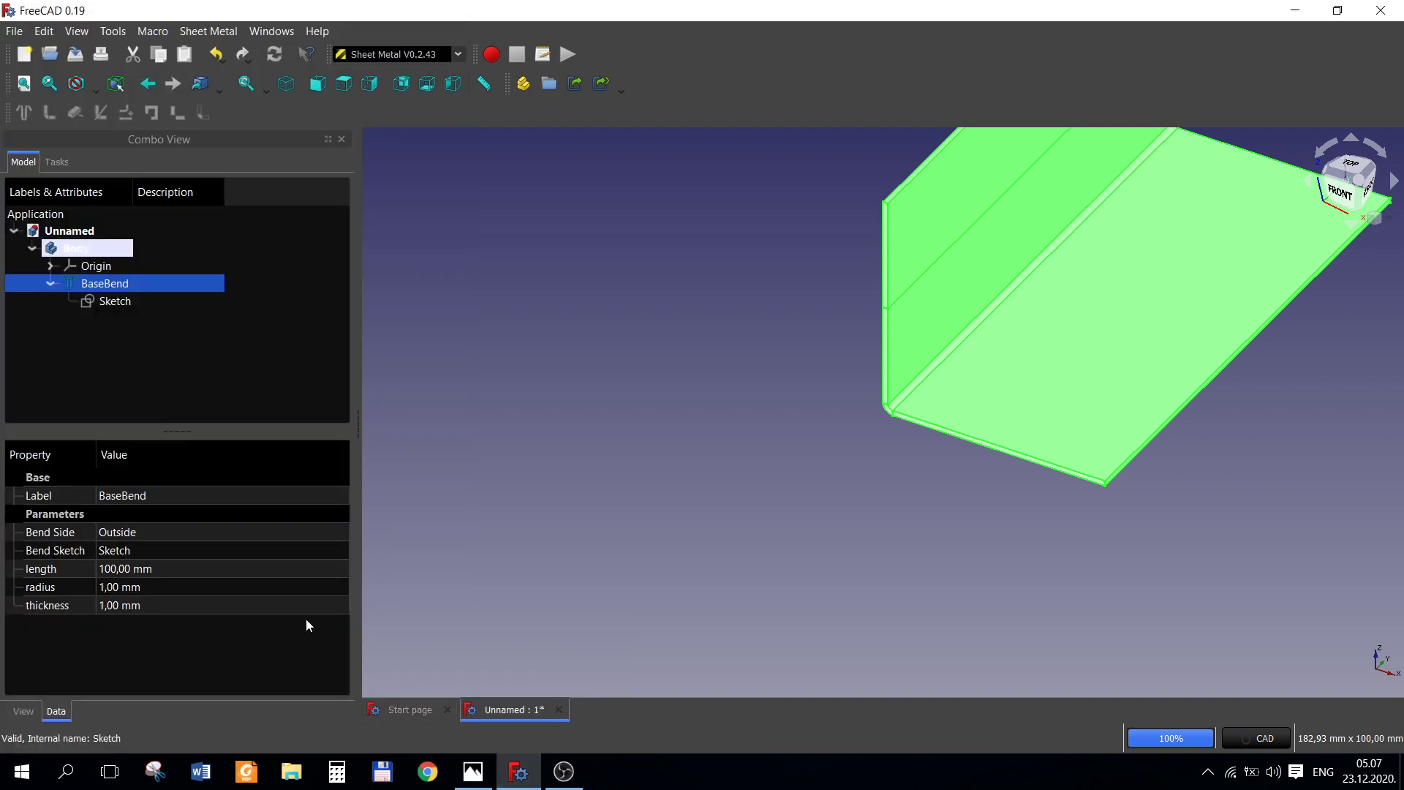
- Set the BaseBend length to 70 mm, bend radius 5 mm and thickness 5 mm
left_click(143, 569)
type("70")
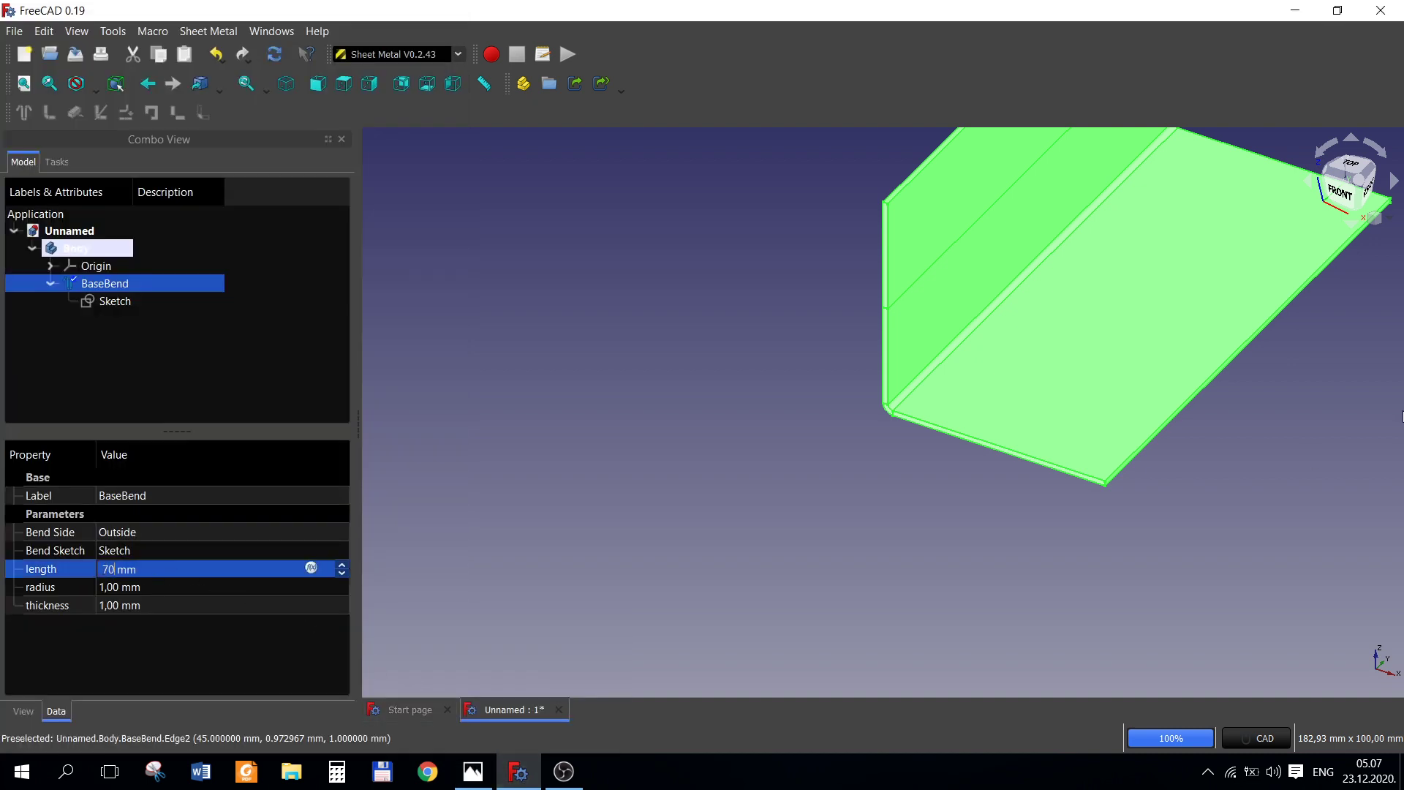
key("Return")
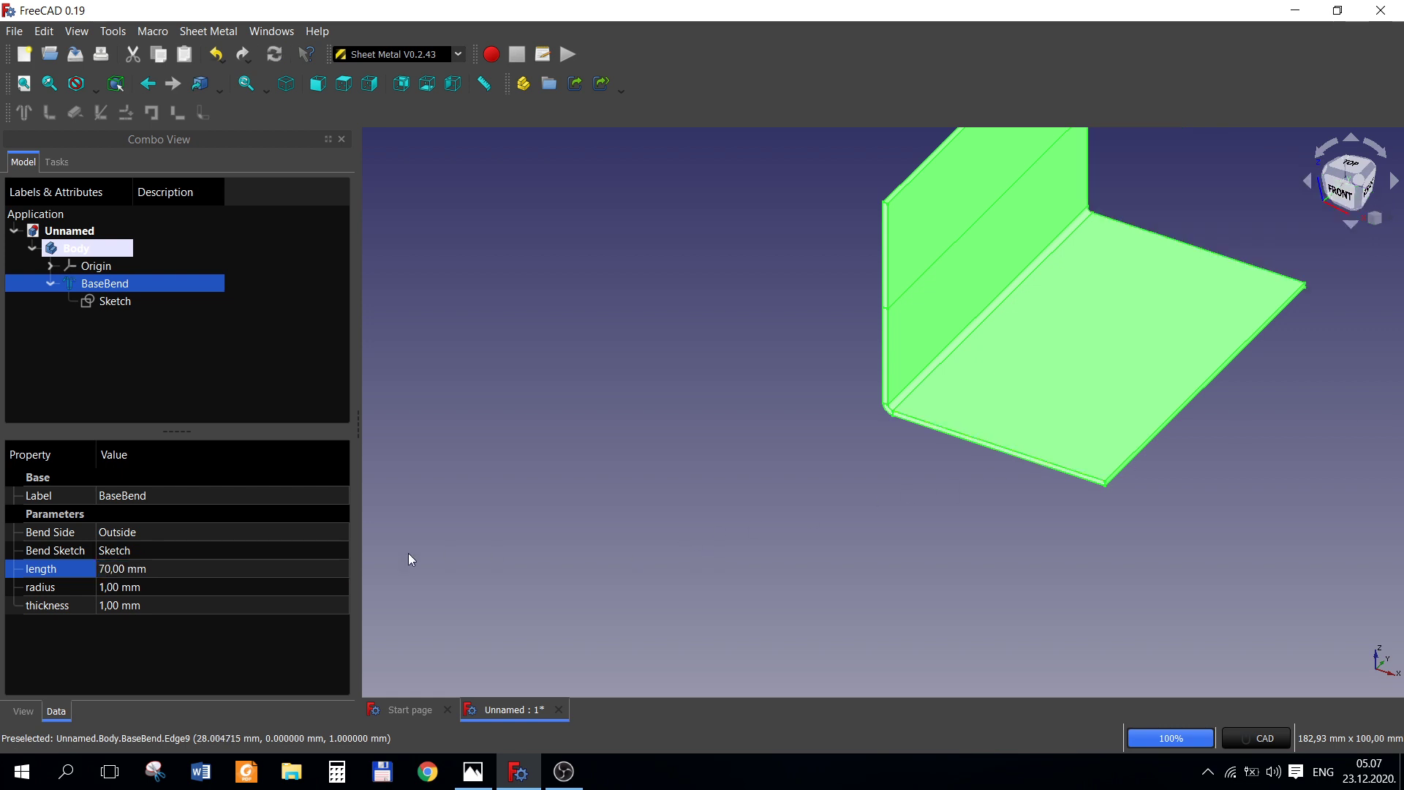
left_click(180, 586)
type("5")
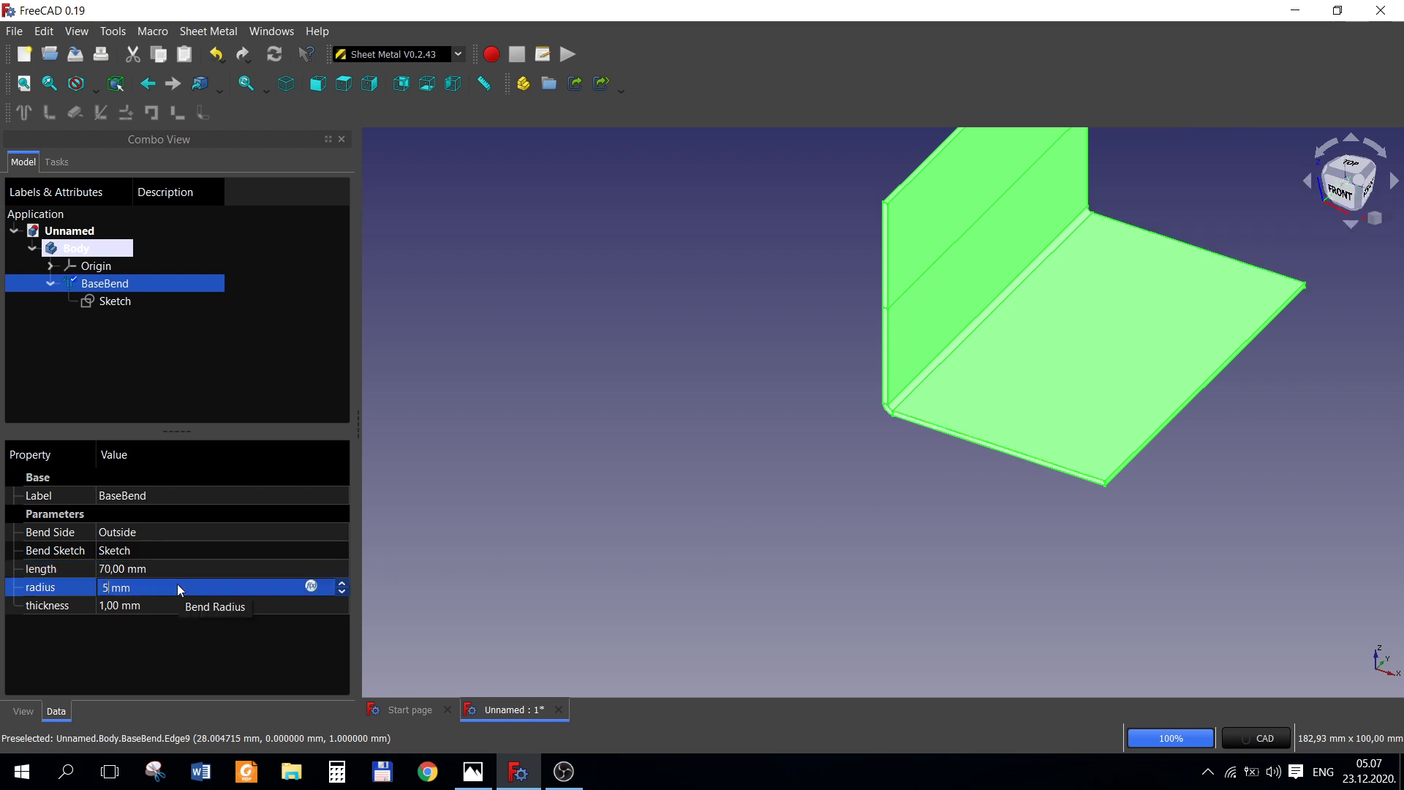
key("Return")
left_click(152, 606)
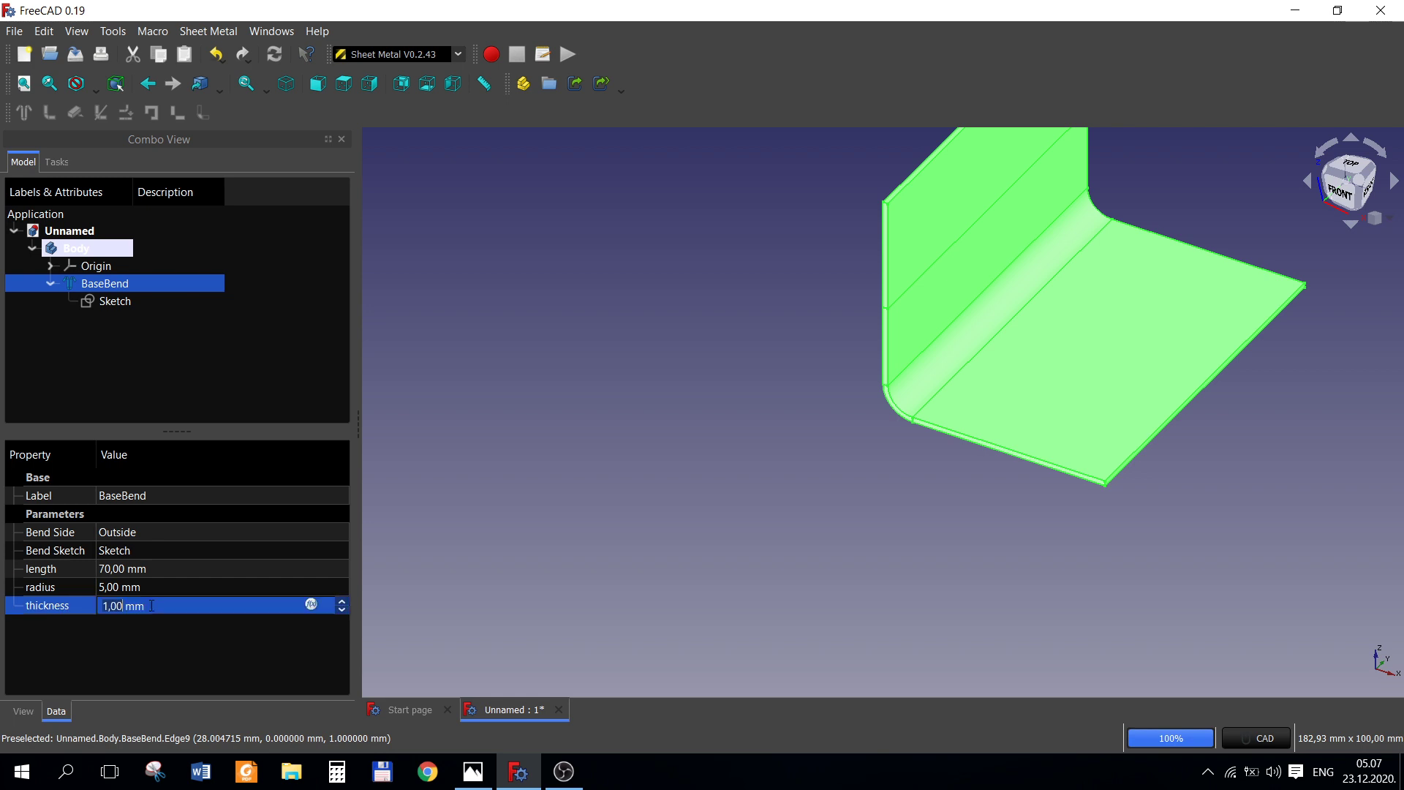
type("5")
key("Return")
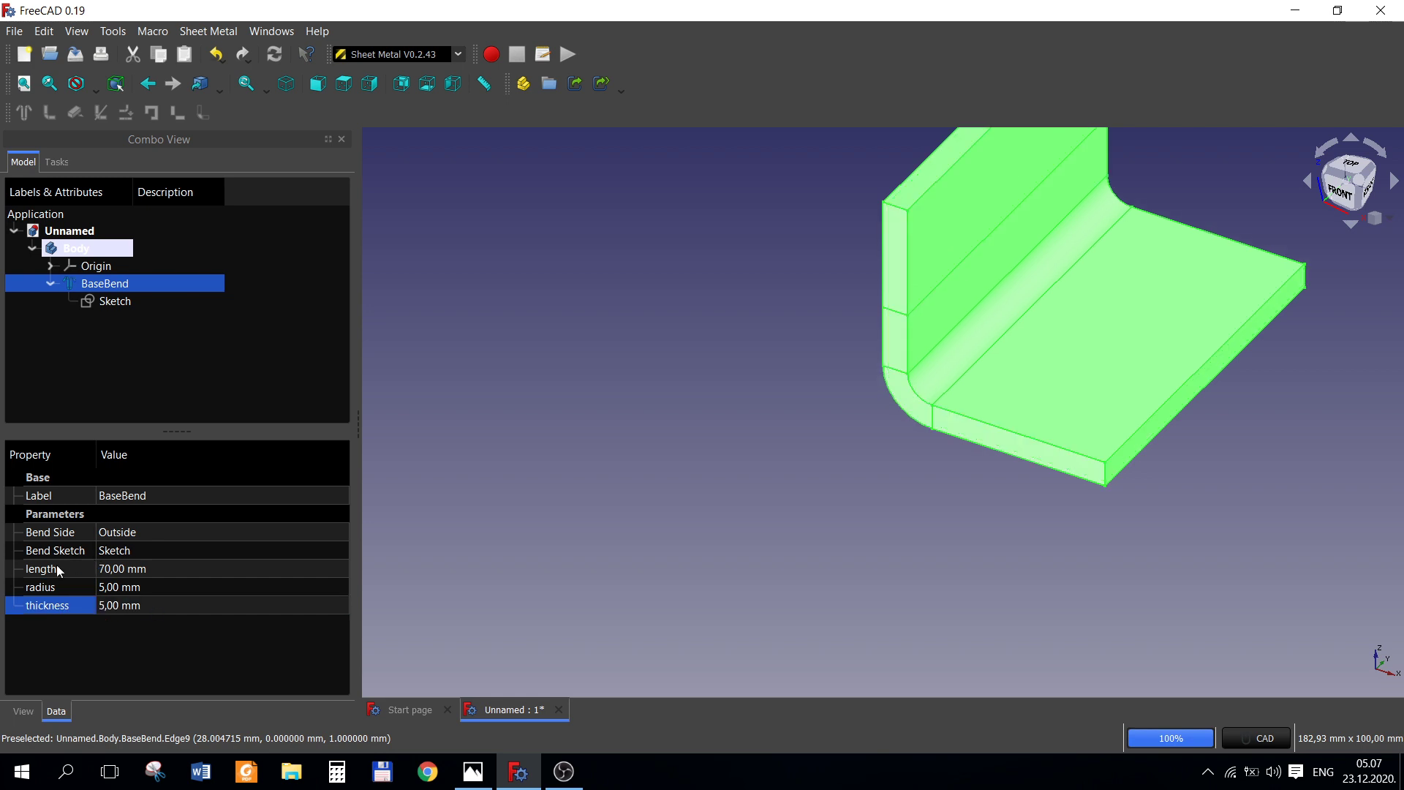
left_click(132, 534)
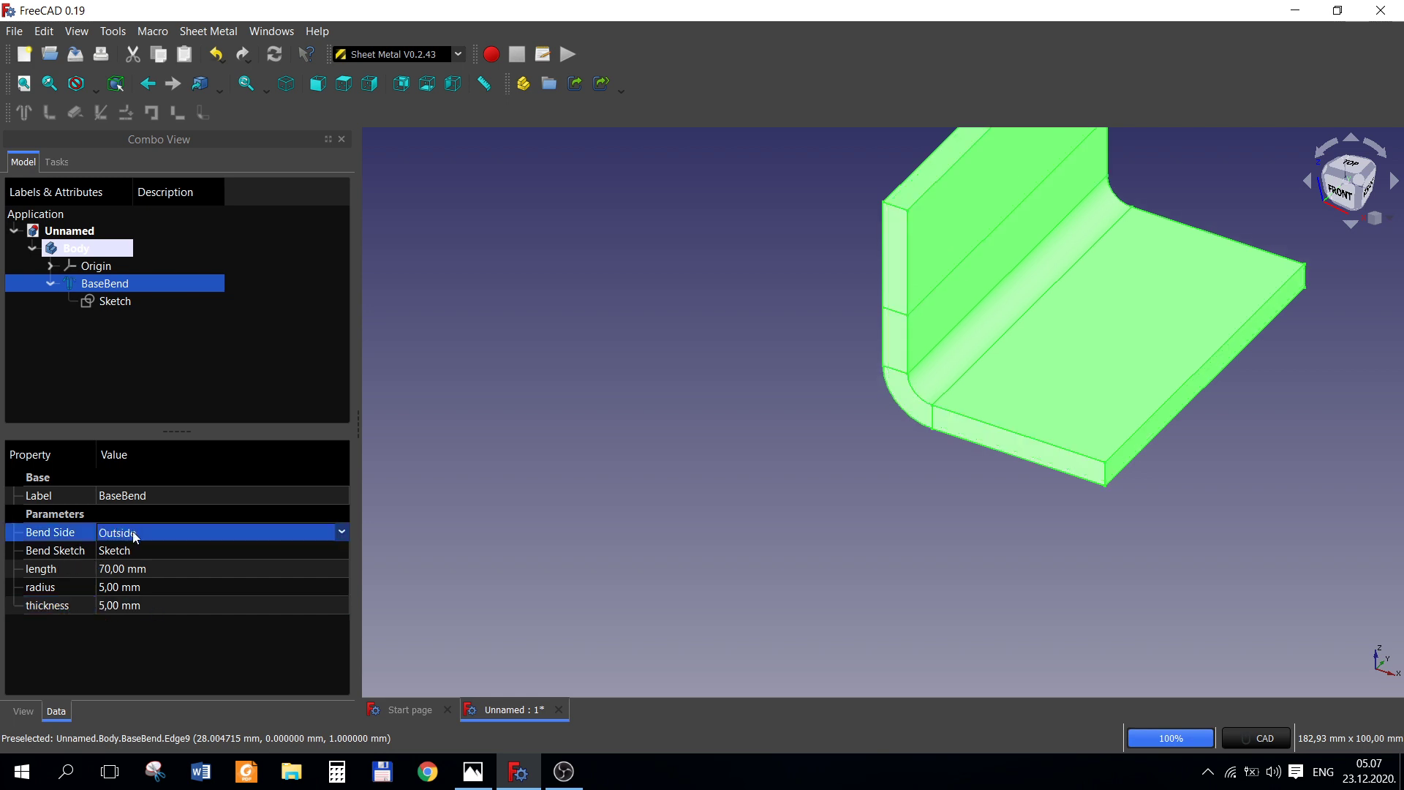
left_click(96, 299)
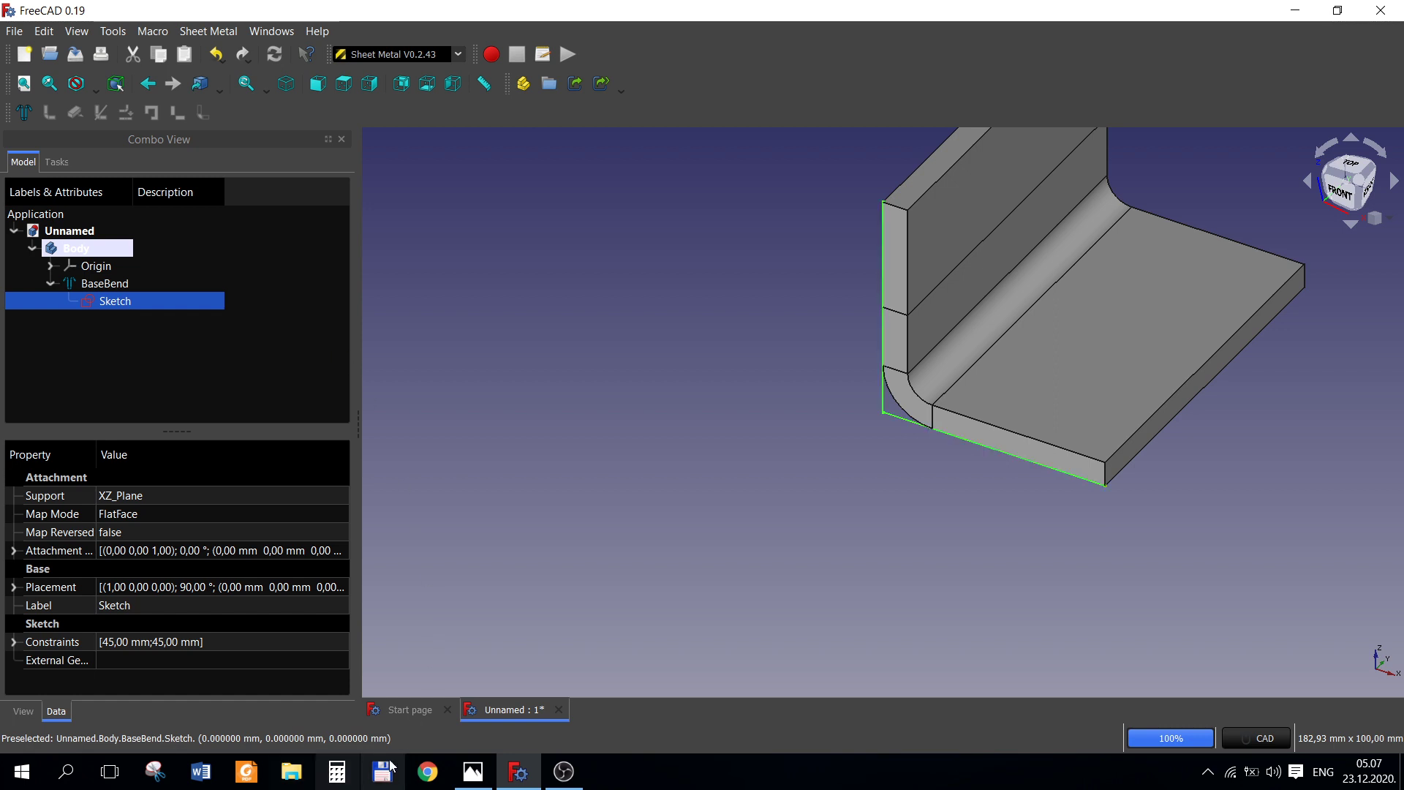
- Orbit the model to its underside and select the base's bottom face
left_click(468, 770)
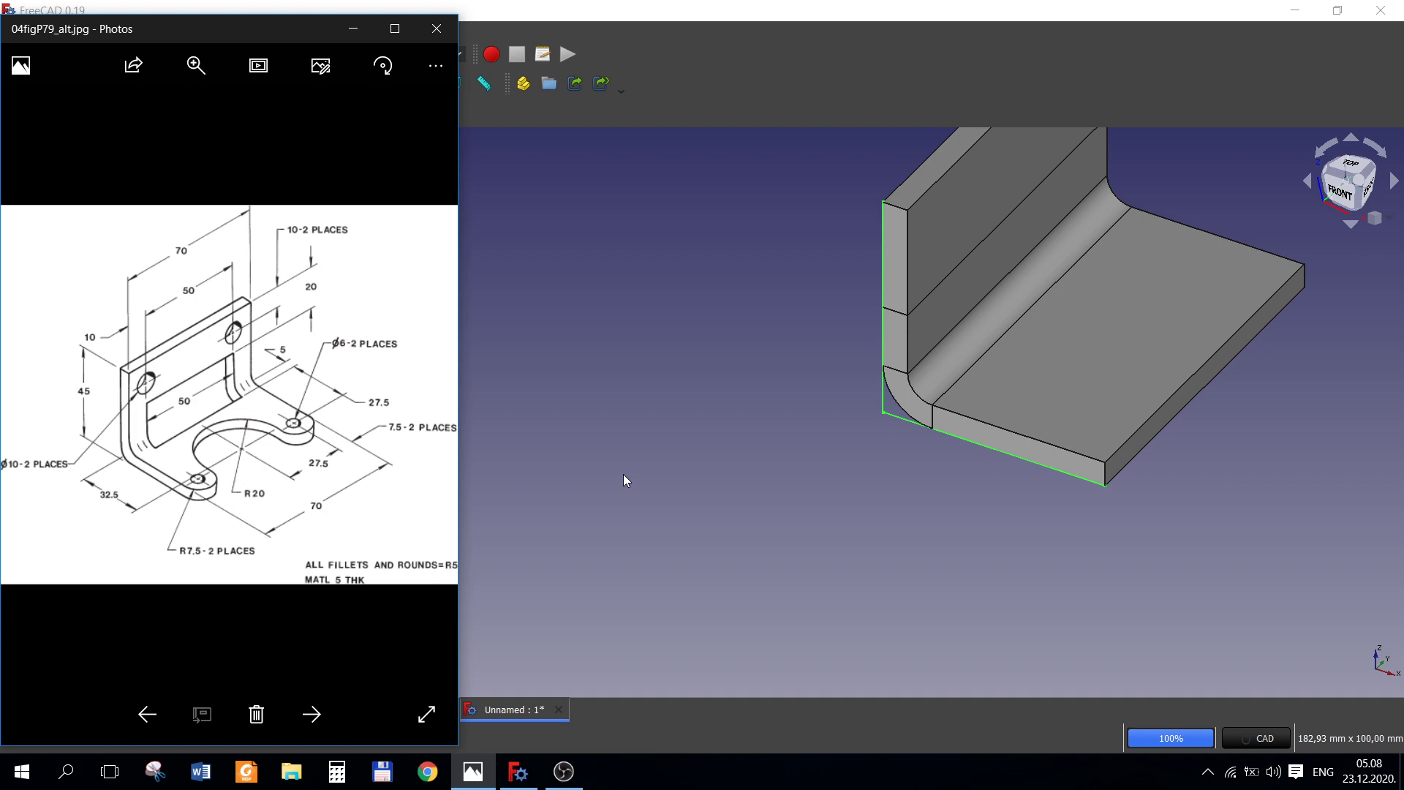
left_click(623, 474)
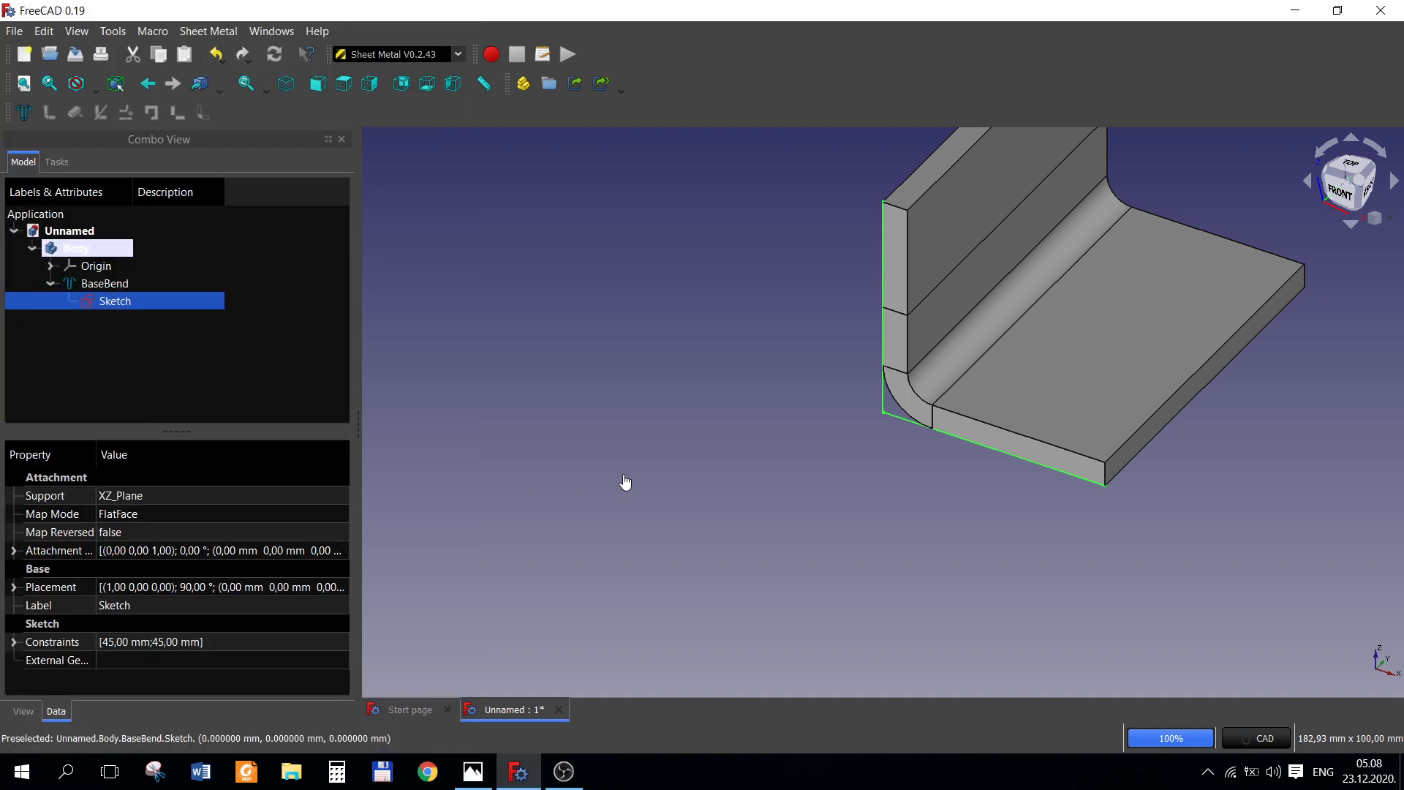
mouse_move(885, 539)
middle_mouse_down()
mouse_move(866, 421)
mouse_move(797, 591)
middle_mouse_up()
left_click(147, 305)
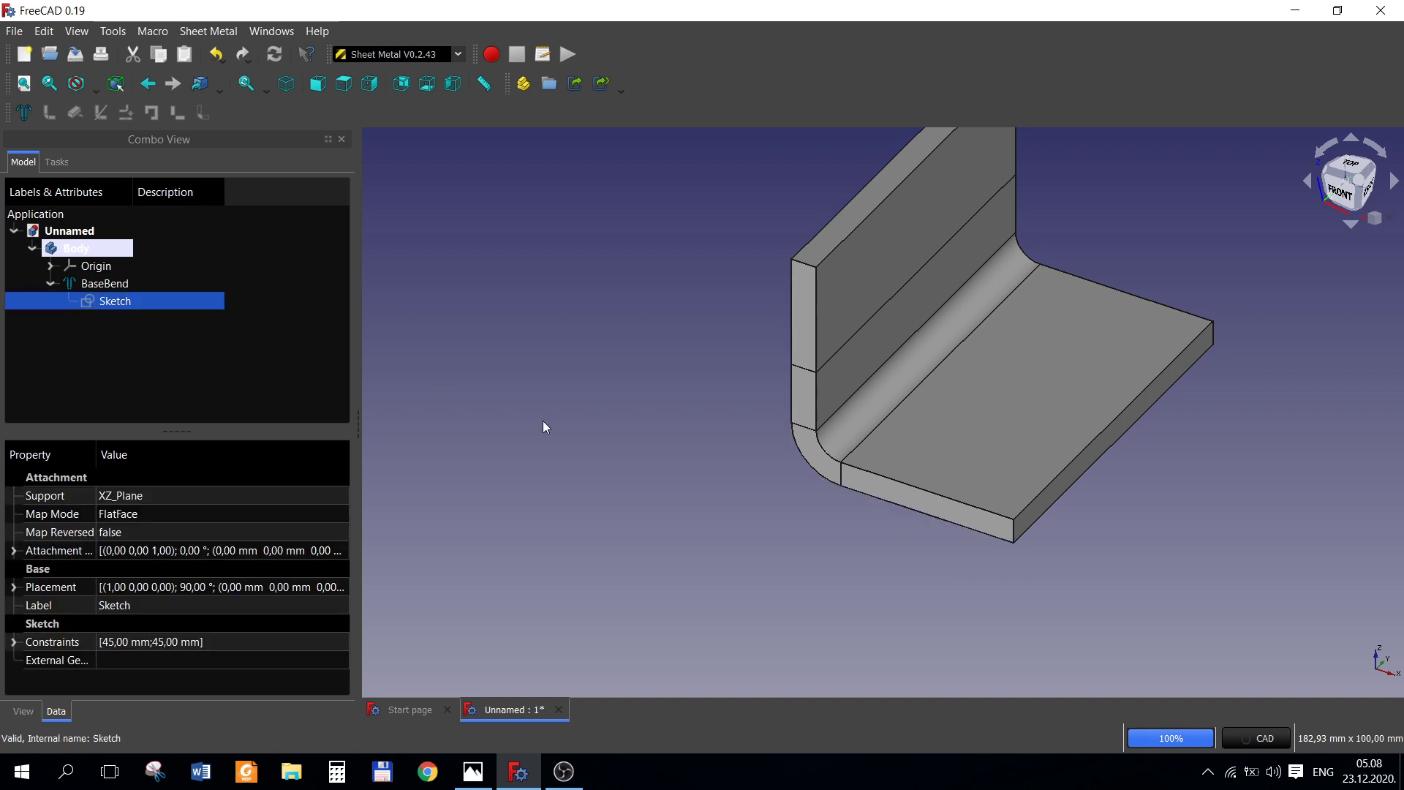
mouse_move(543, 420)
middle_mouse_down()
mouse_move(752, 414)
mouse_move(736, 480)
mouse_move(765, 361)
middle_mouse_up()
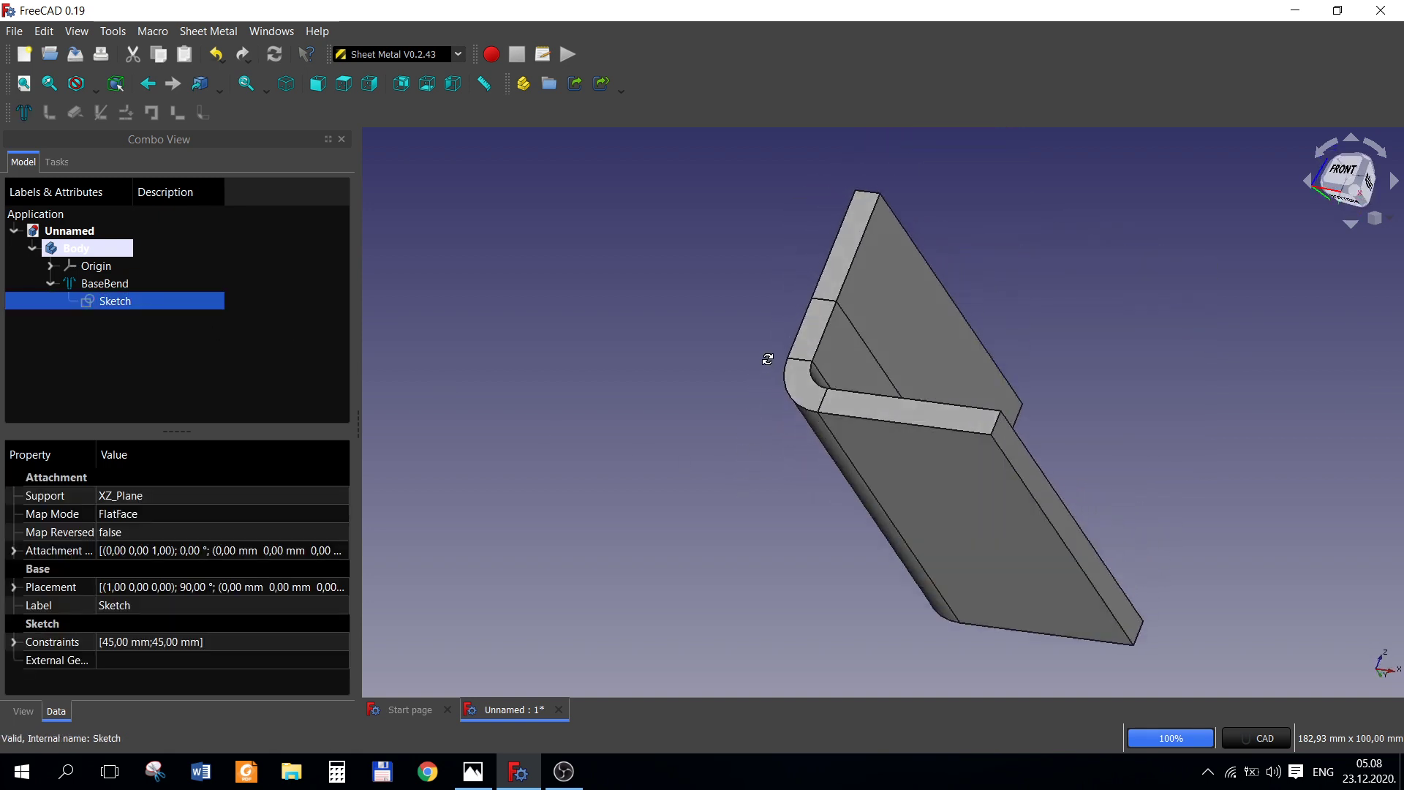
left_click(929, 471)
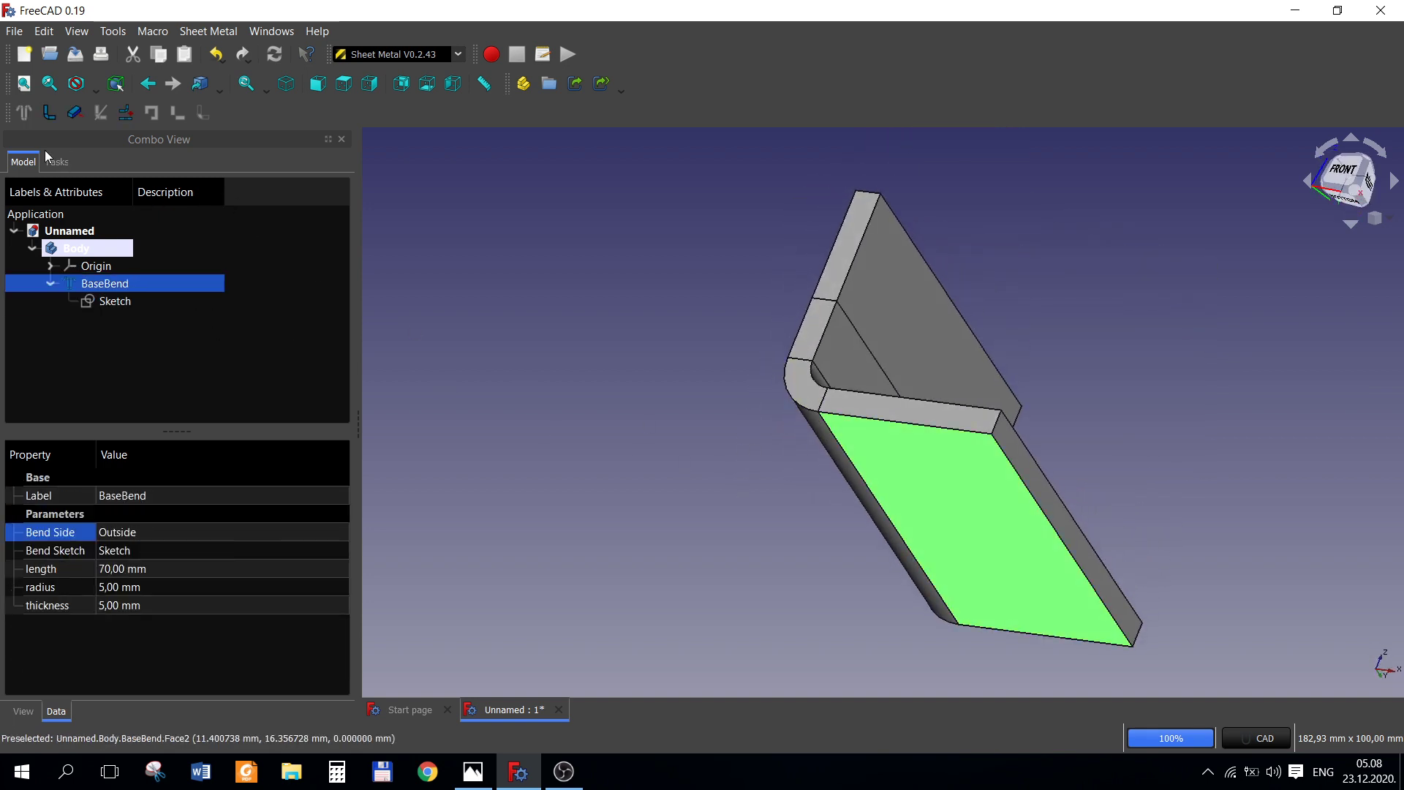
- Switch to Part Design and start a new sketch on the selected face
left_click(392, 54)
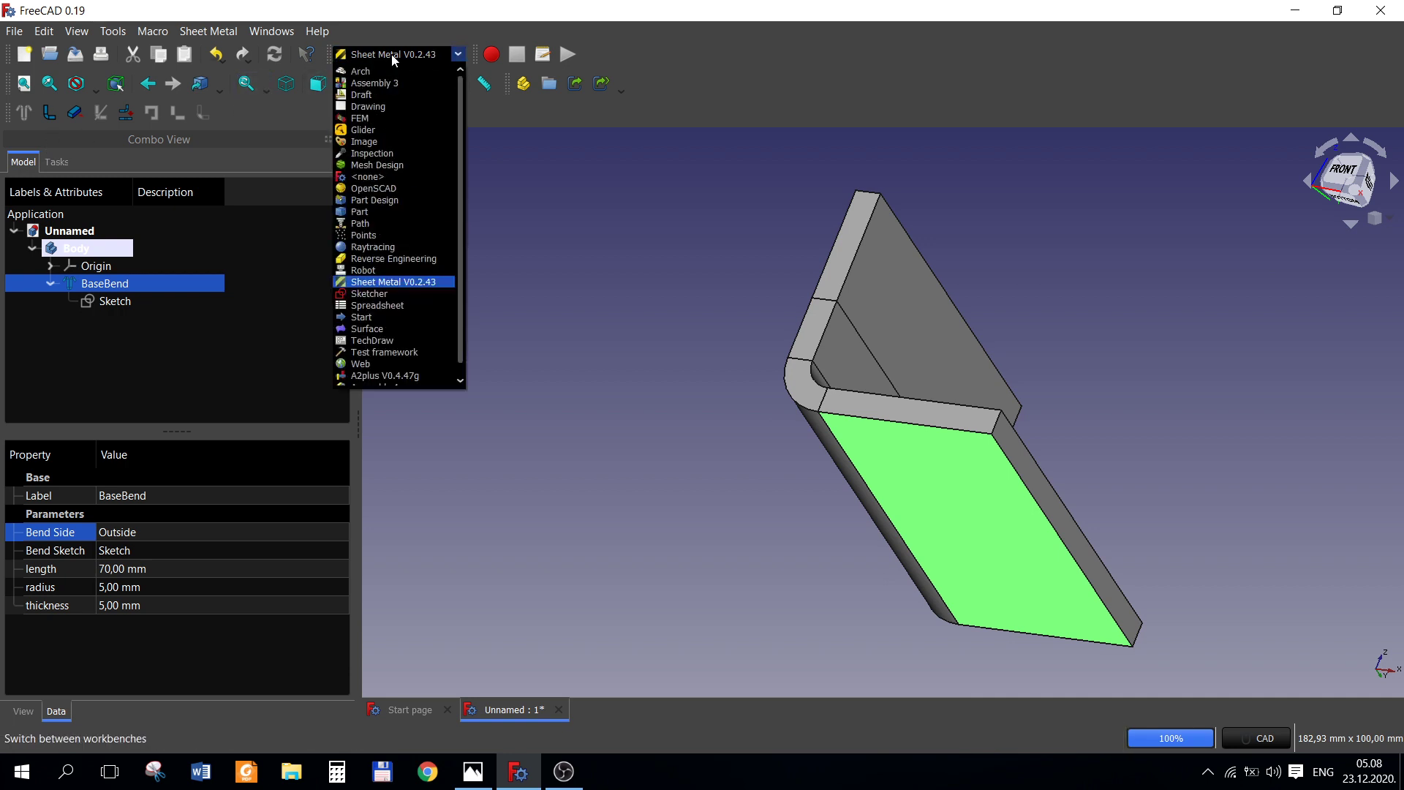
left_click(396, 204)
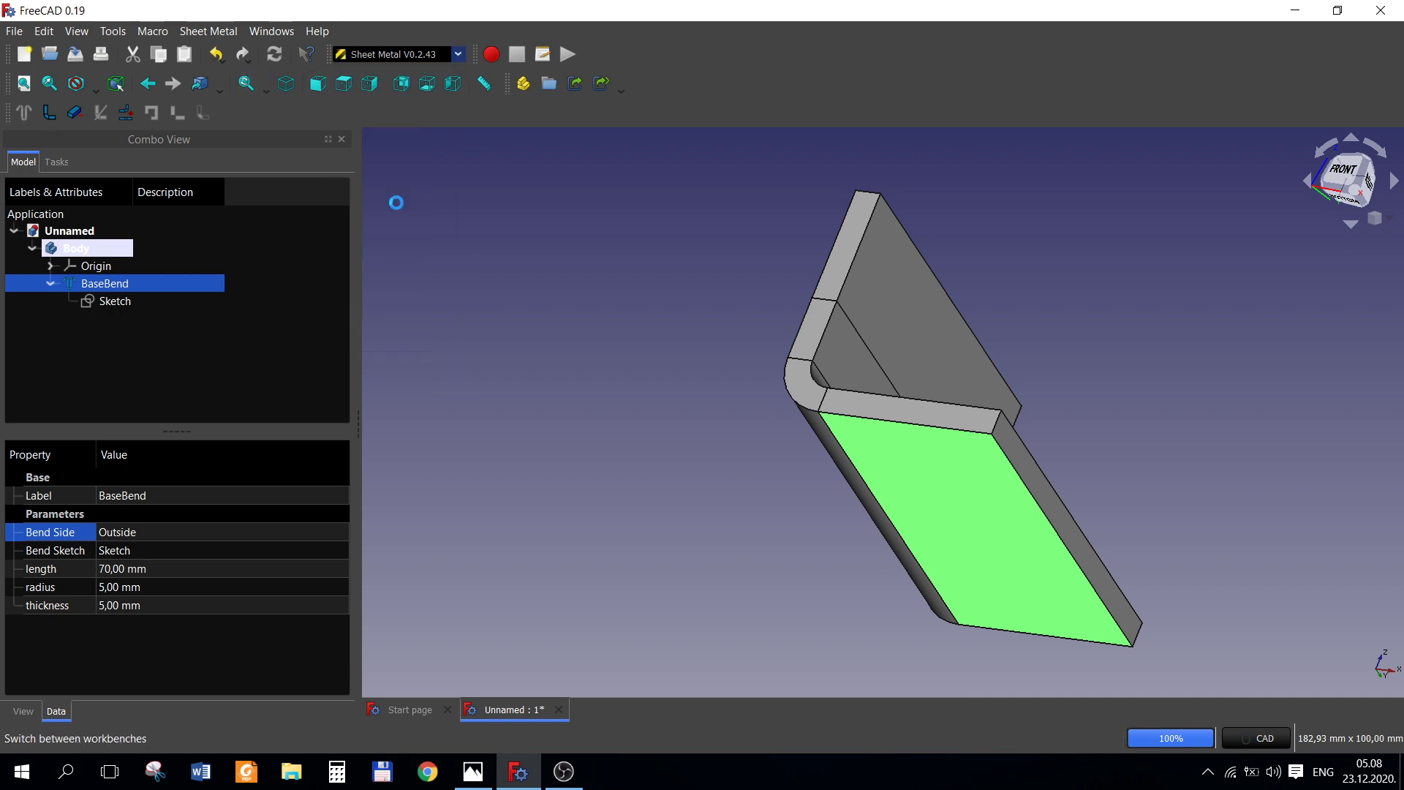
left_click(23, 163)
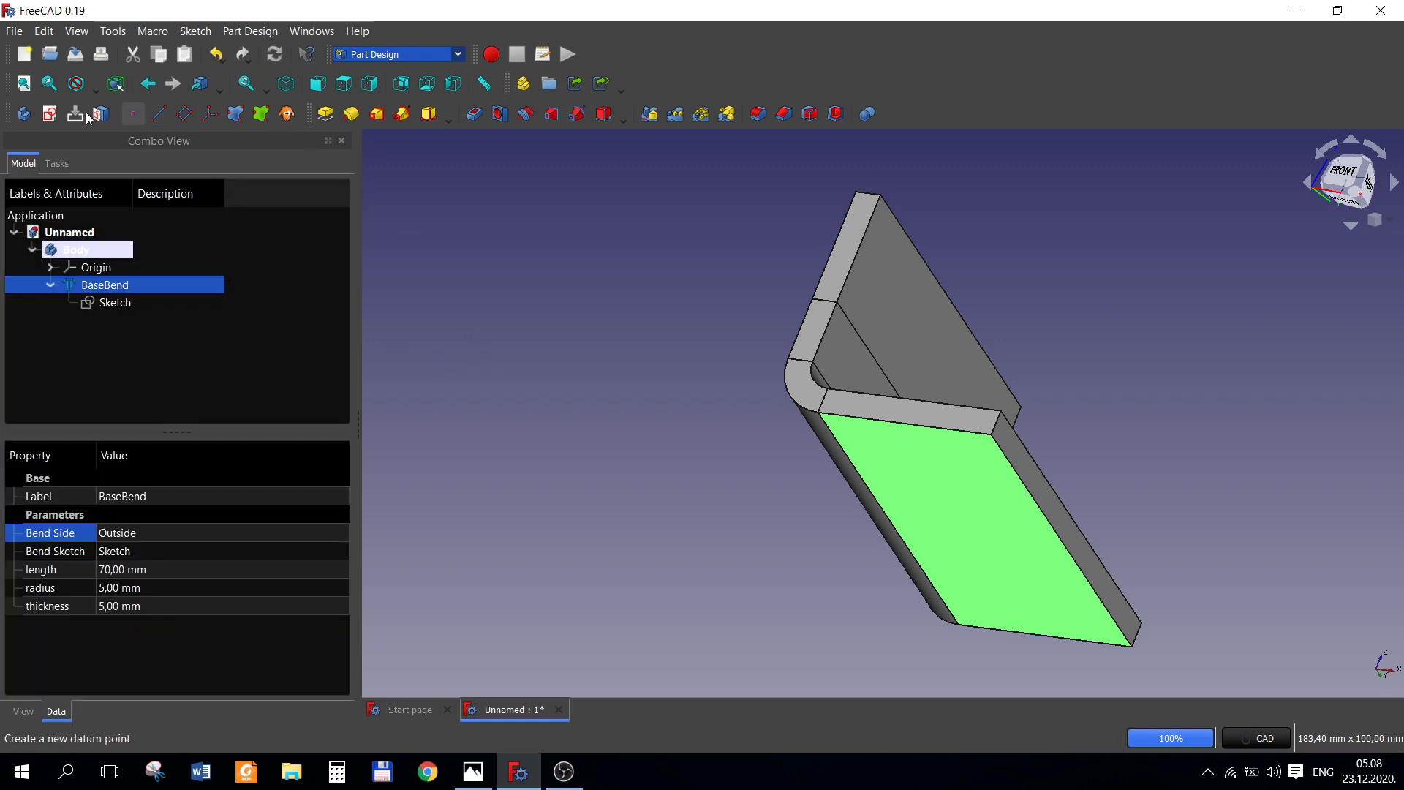
left_click(52, 114)
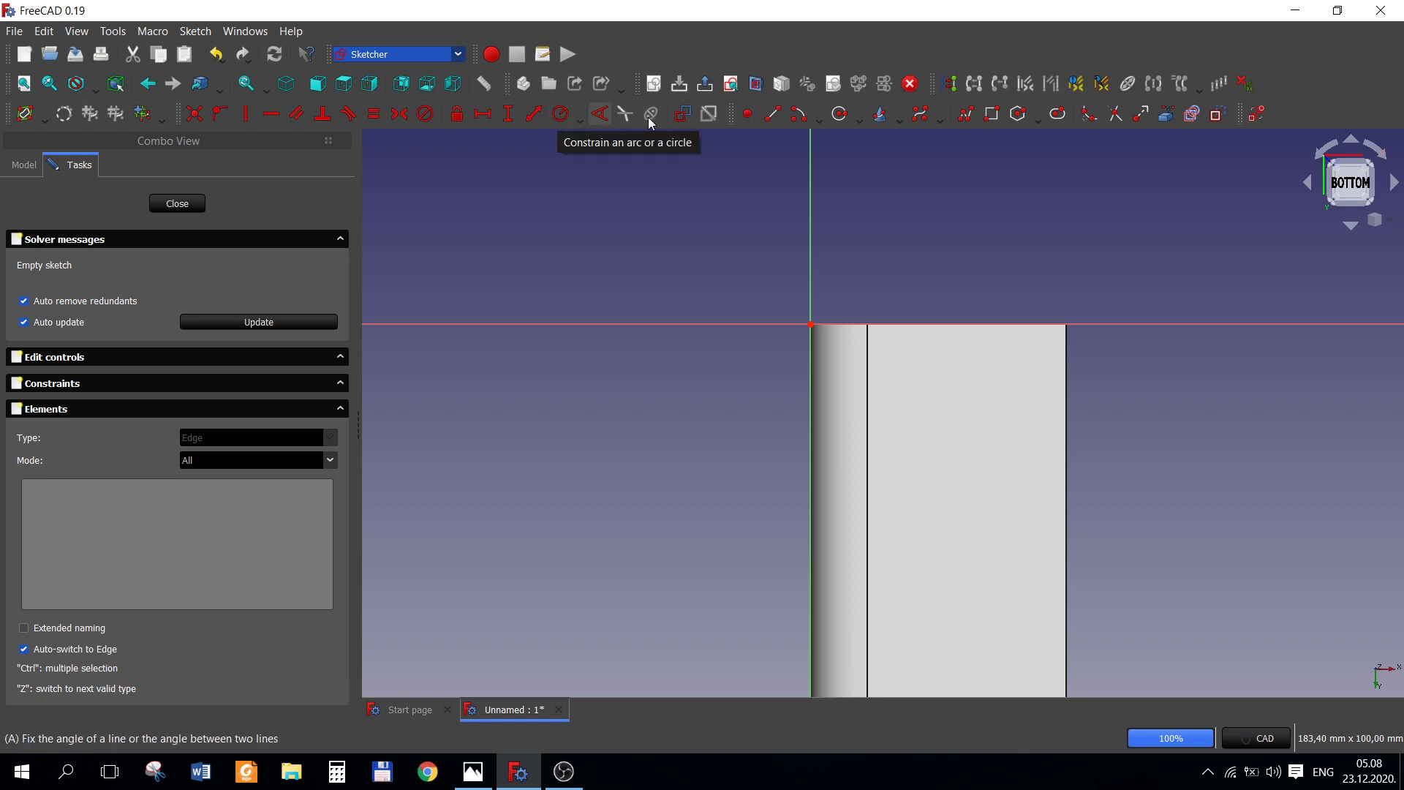
- Draw a circle to the right of the base outline
left_click(839, 119)
scroll(919, 492, "down", 3)
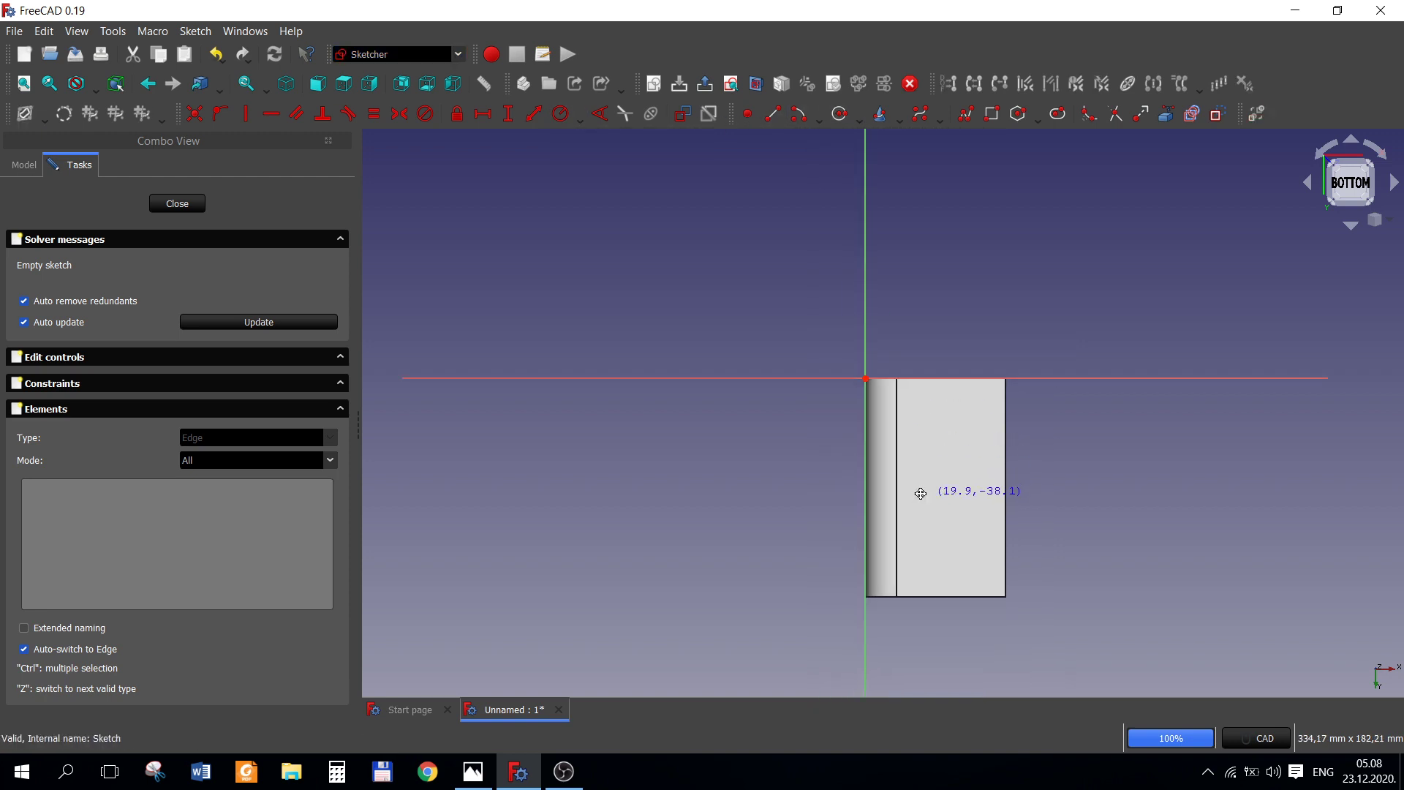
middle_click_drag(840, 445, 709, 382)
left_click(943, 380)
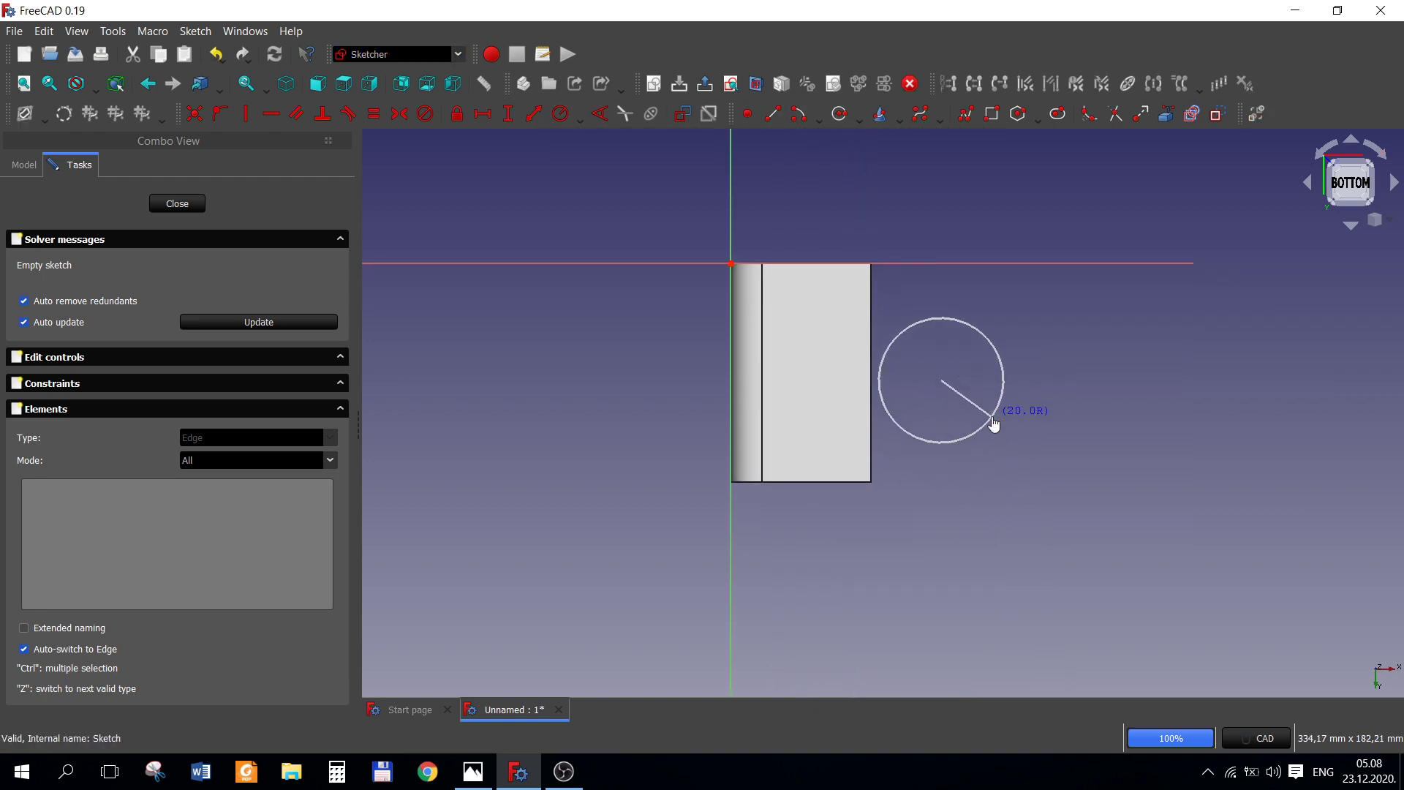
left_click(989, 423)
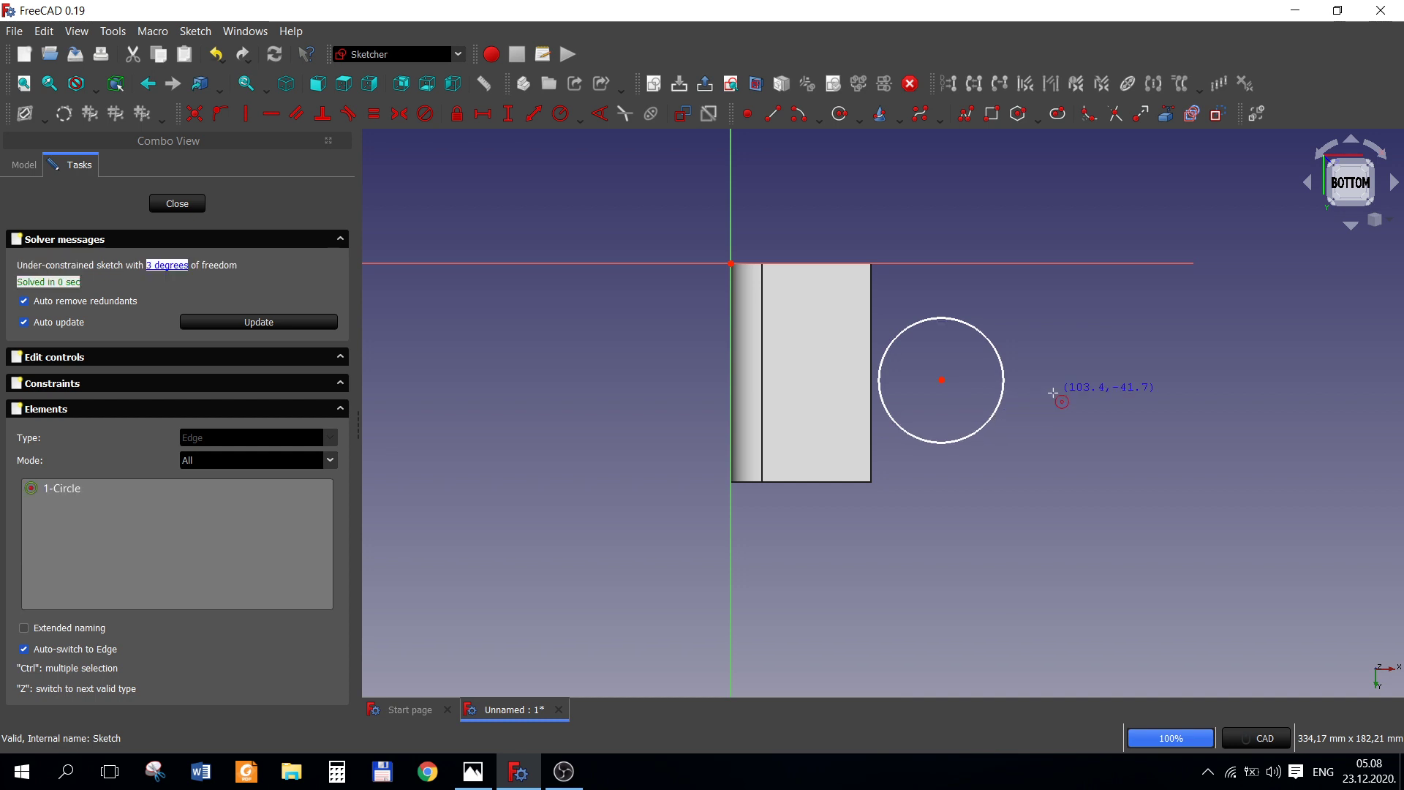
left_click(474, 772)
left_click(985, 447)
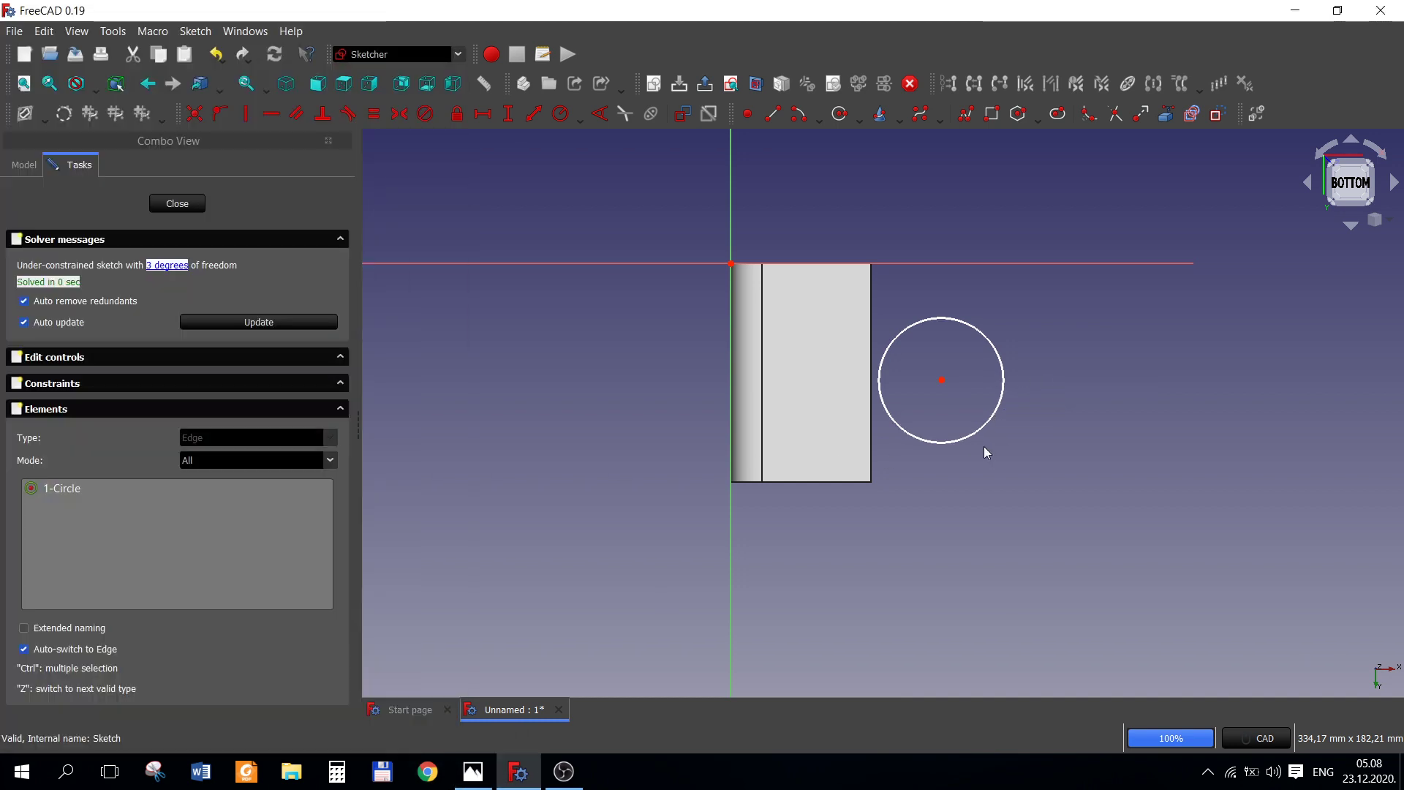
- Constrain the circle's radius to 20 mm and begin dimensioning its centre's height from the origin
left_click(574, 119)
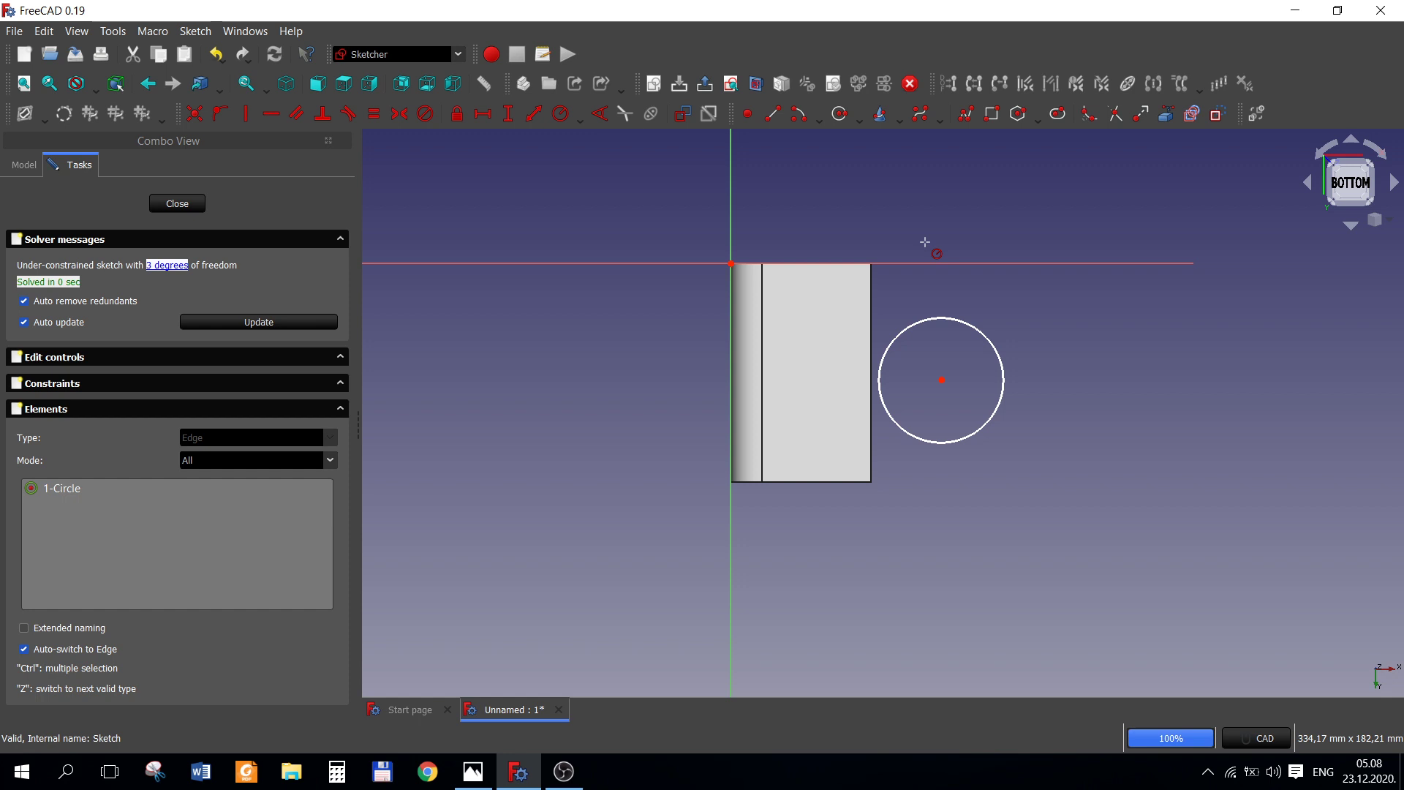
left_click(980, 330)
type("2")
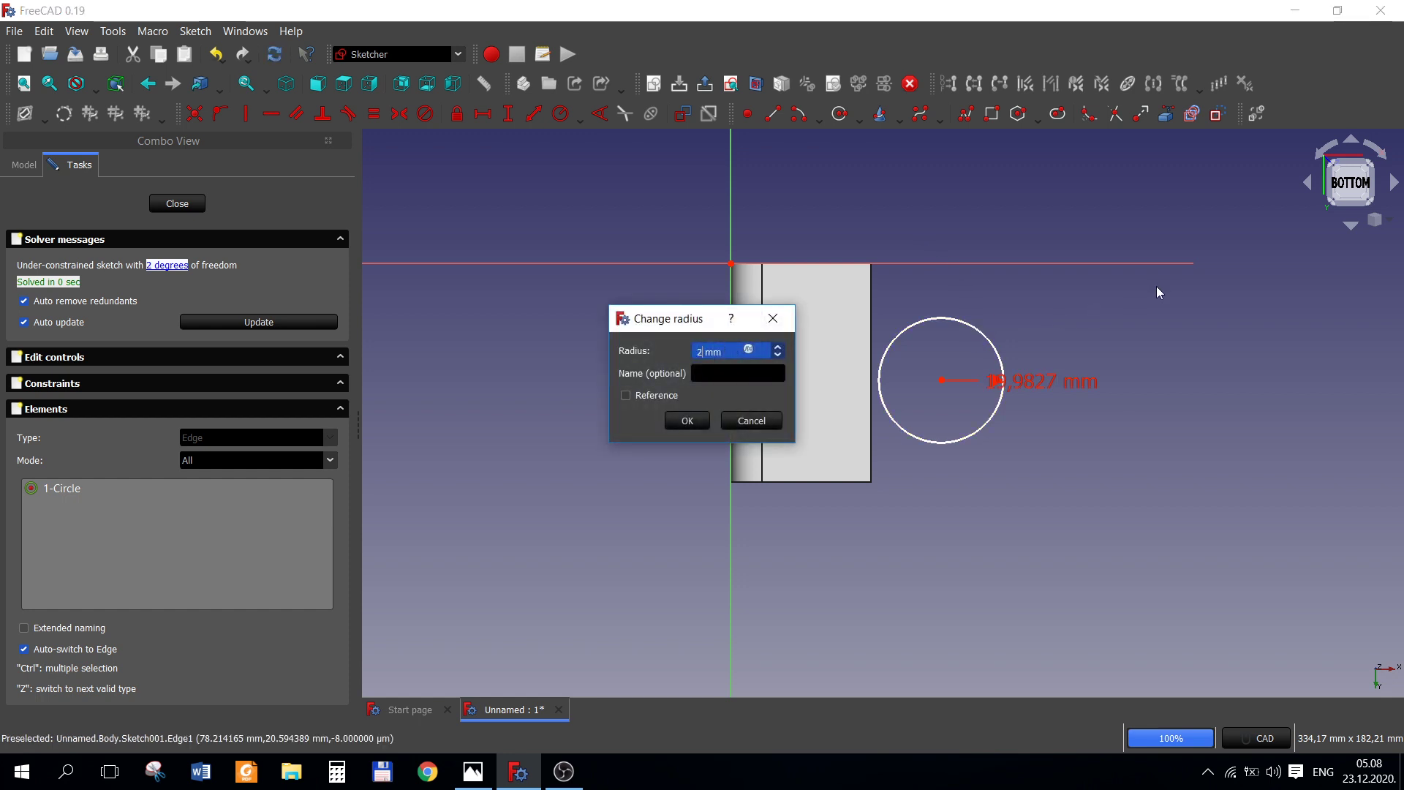
type("0")
key("Return")
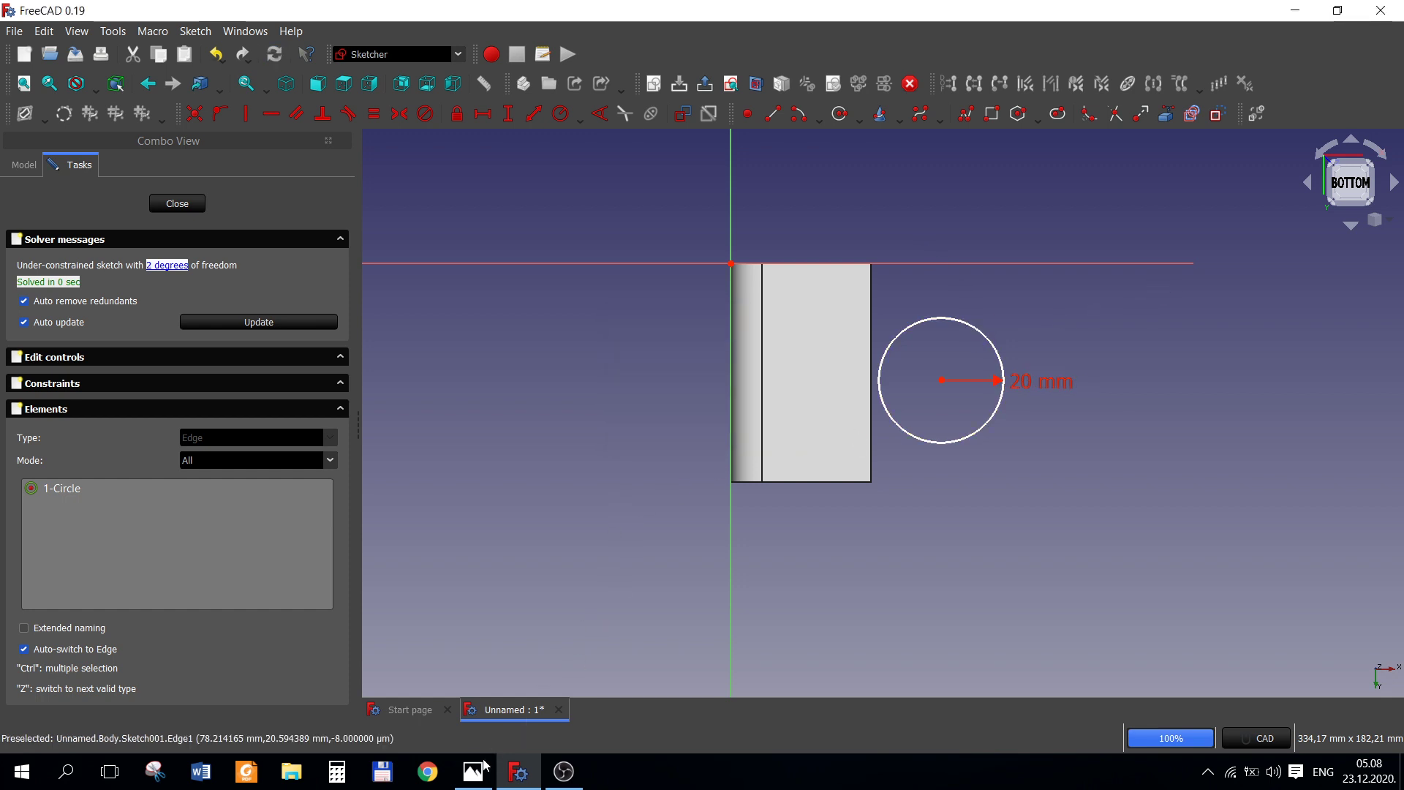
left_click(485, 766)
left_click(920, 627)
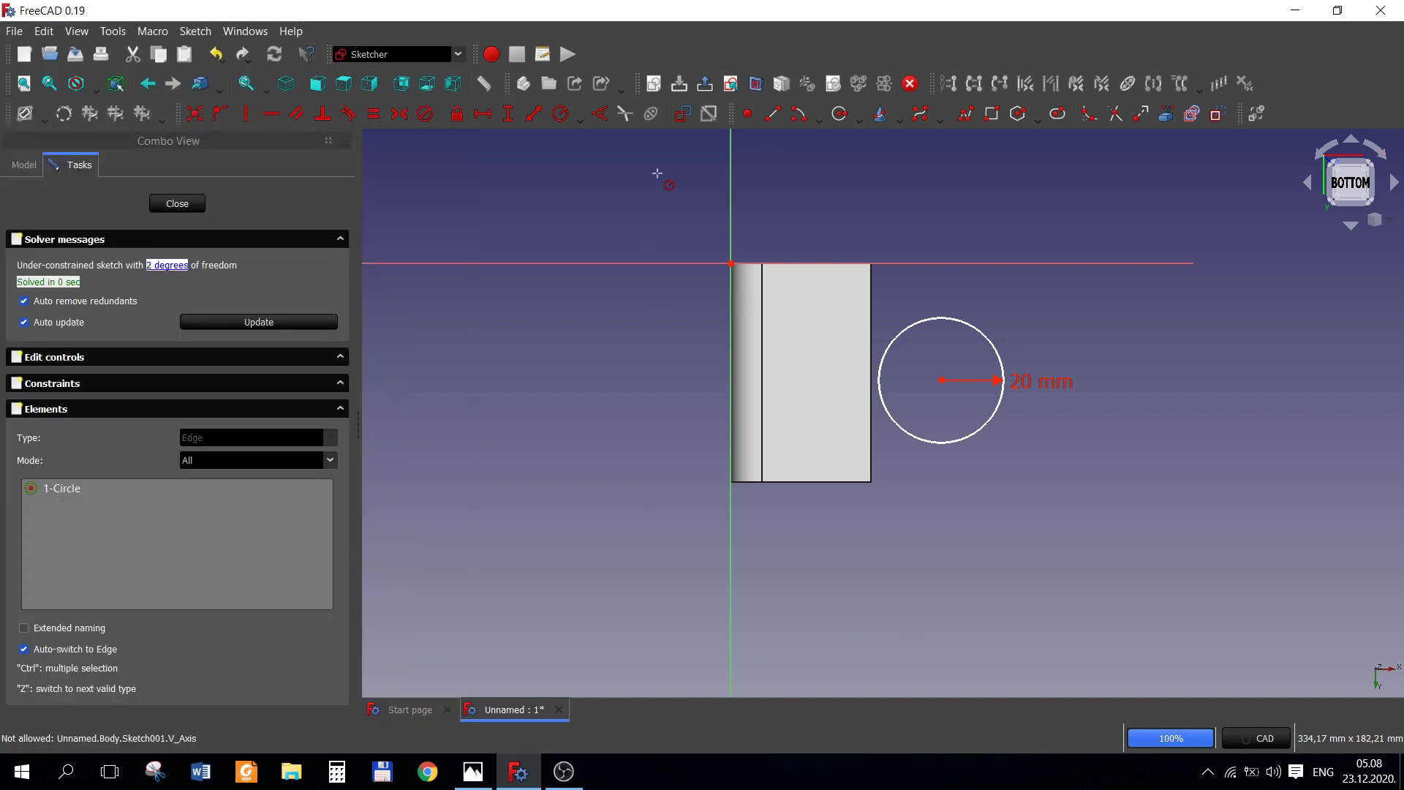
left_click(508, 113)
left_click(730, 263)
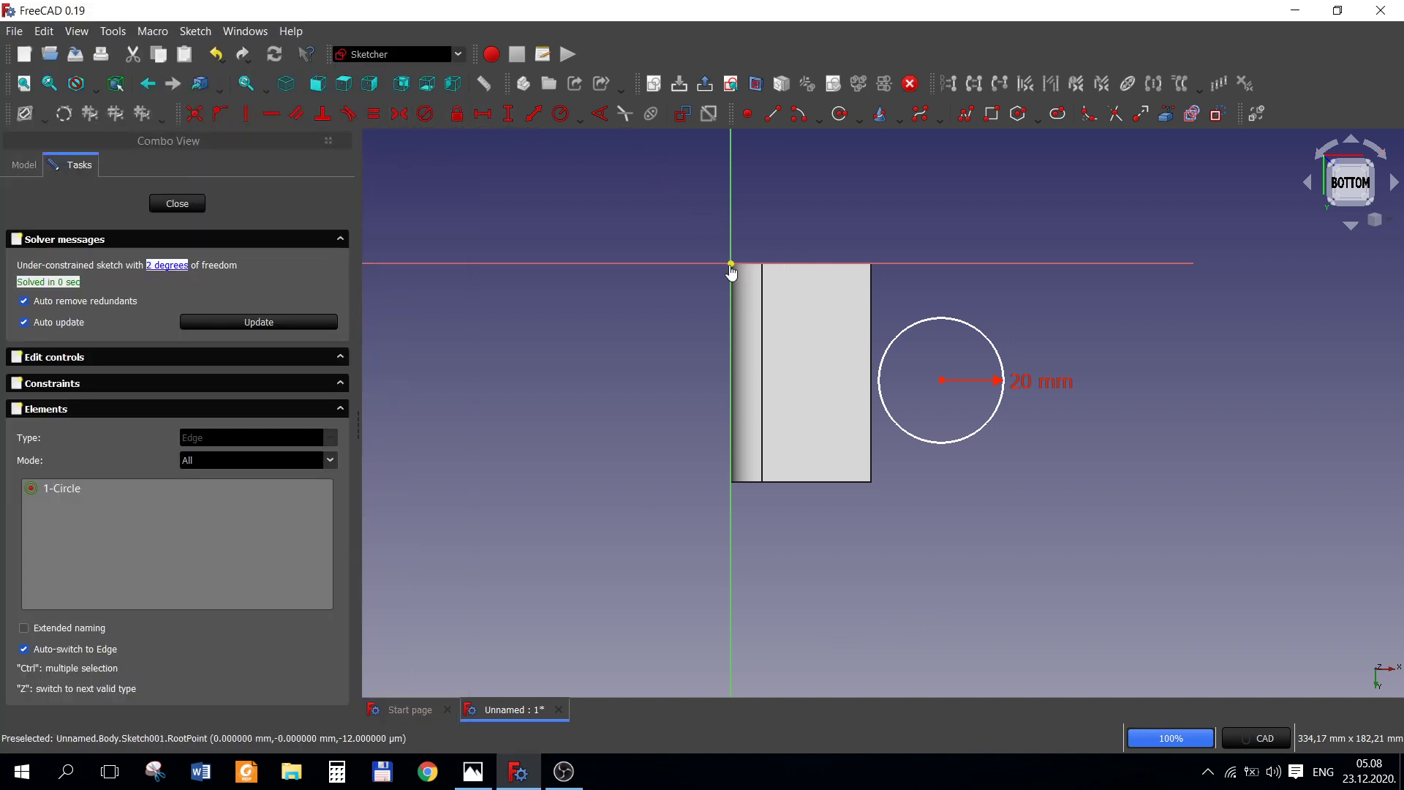
left_click(942, 380)
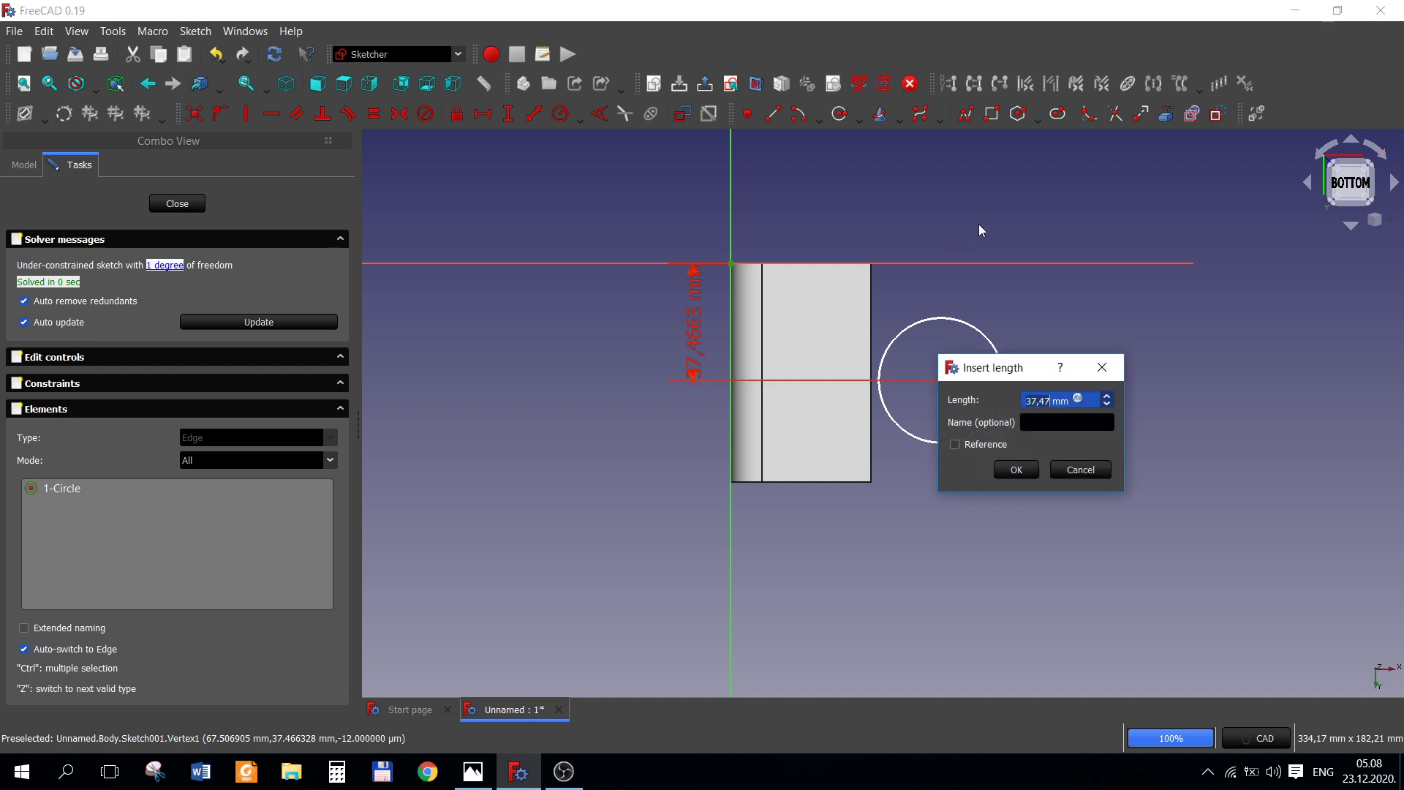
- Place the circle centre 35 mm vertically and 32,5 mm horizontally from the origin
type("35")
key("Return")
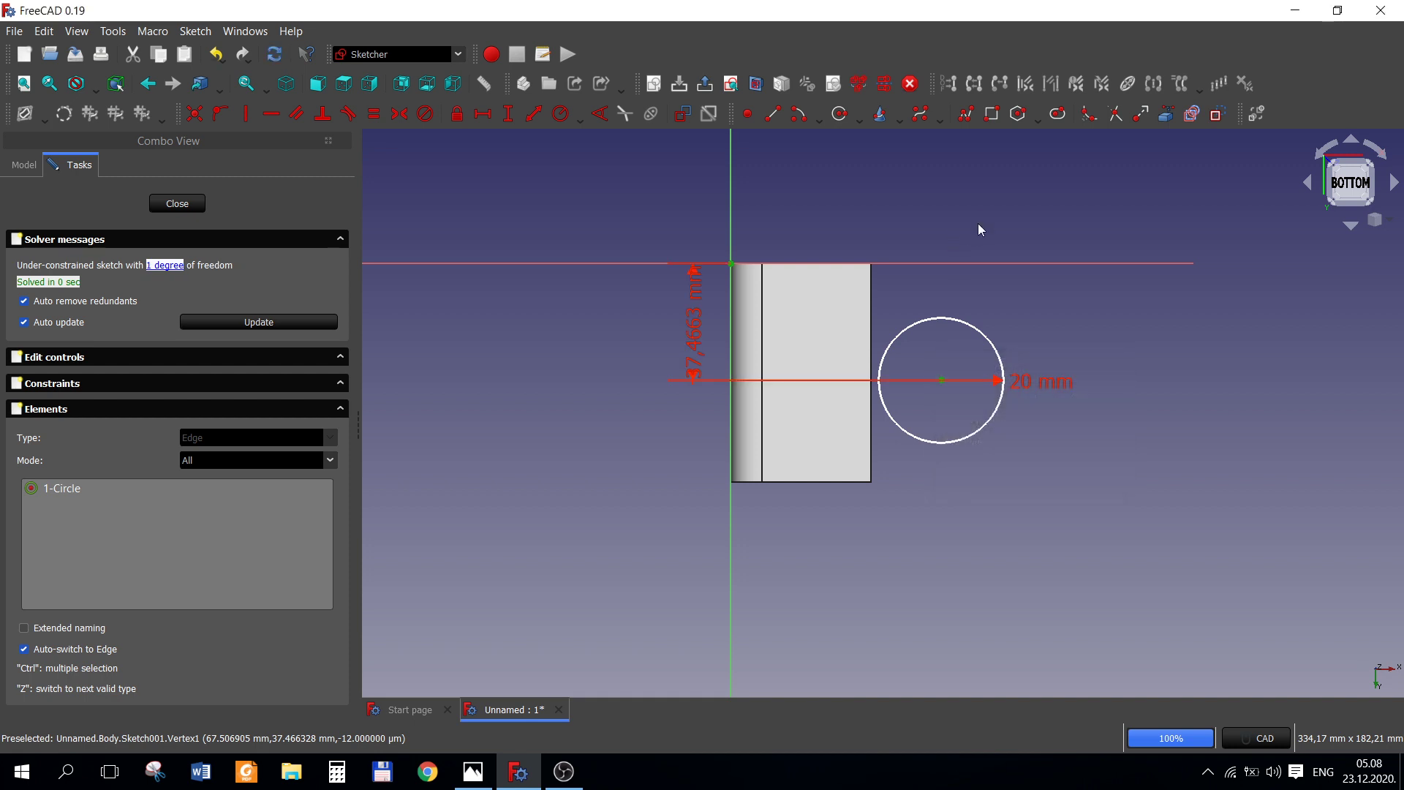
left_click(474, 772)
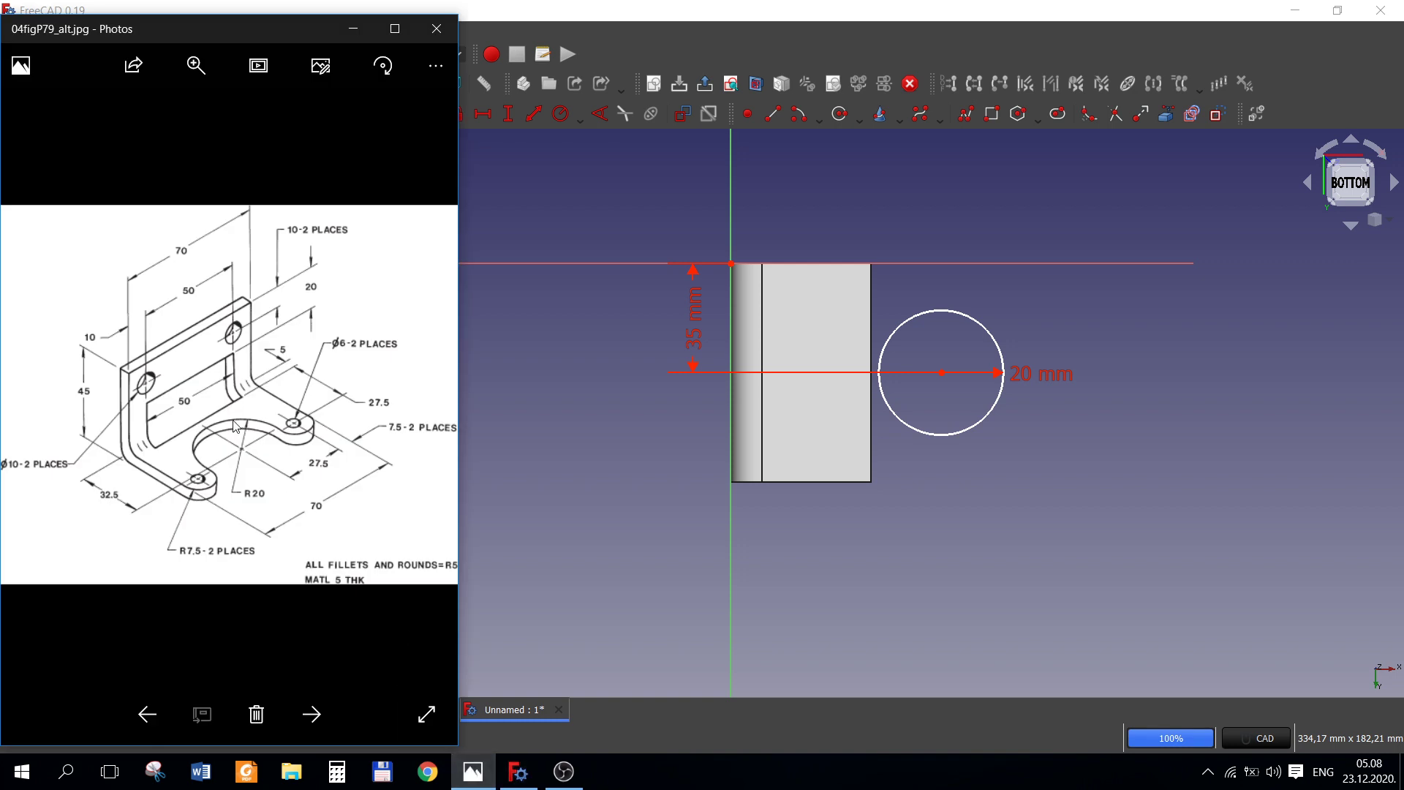
left_click(906, 537)
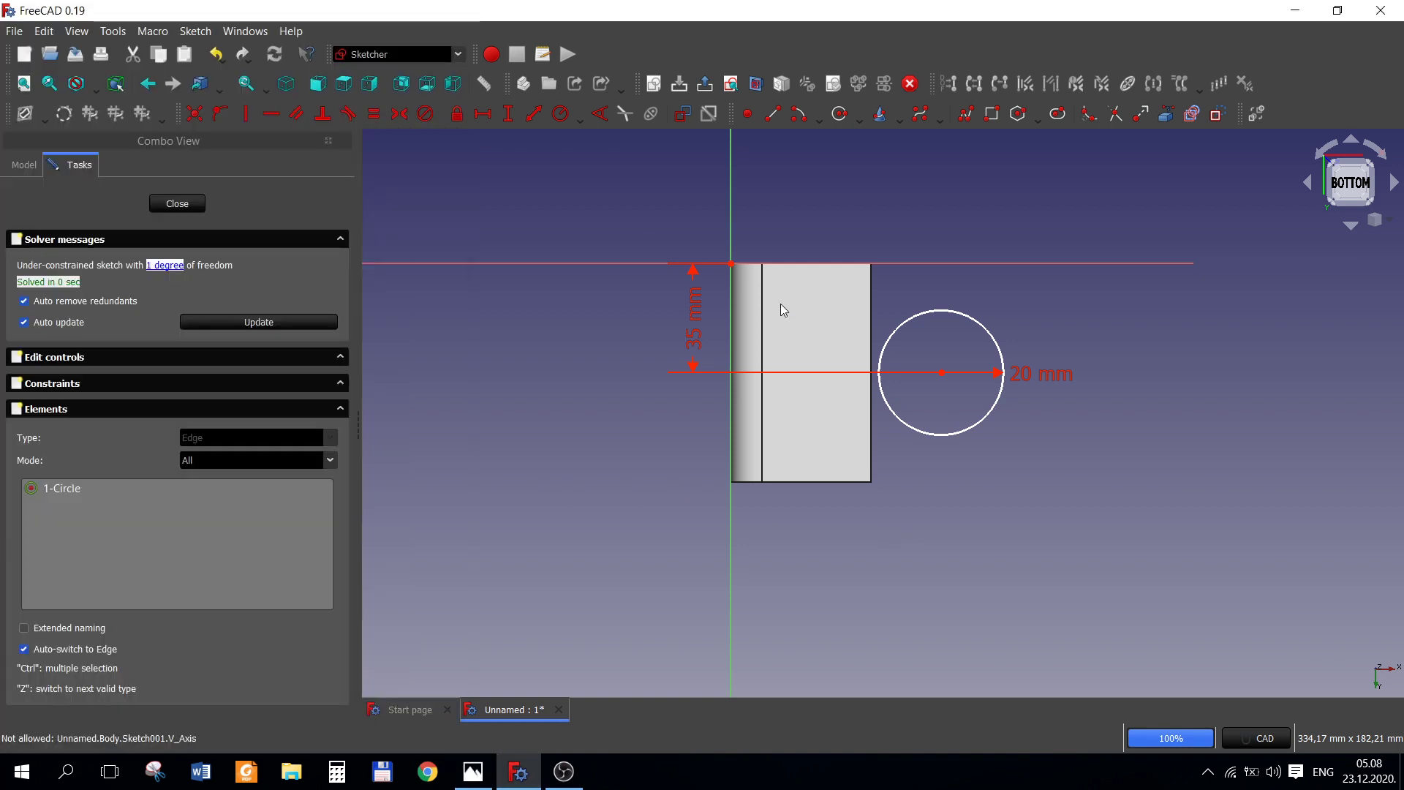
left_click(483, 114)
left_click(942, 373)
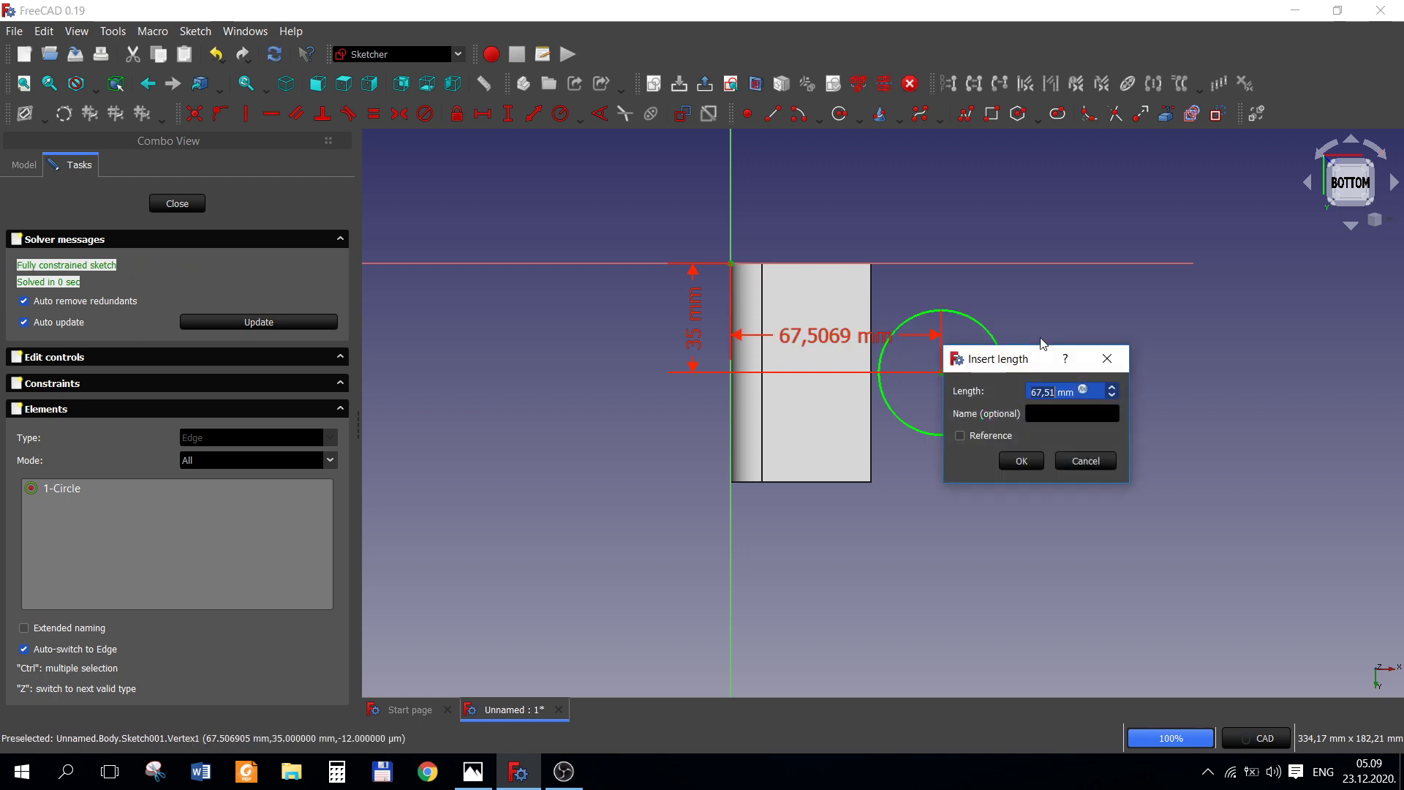
type("32,")
type("5")
key("Return")
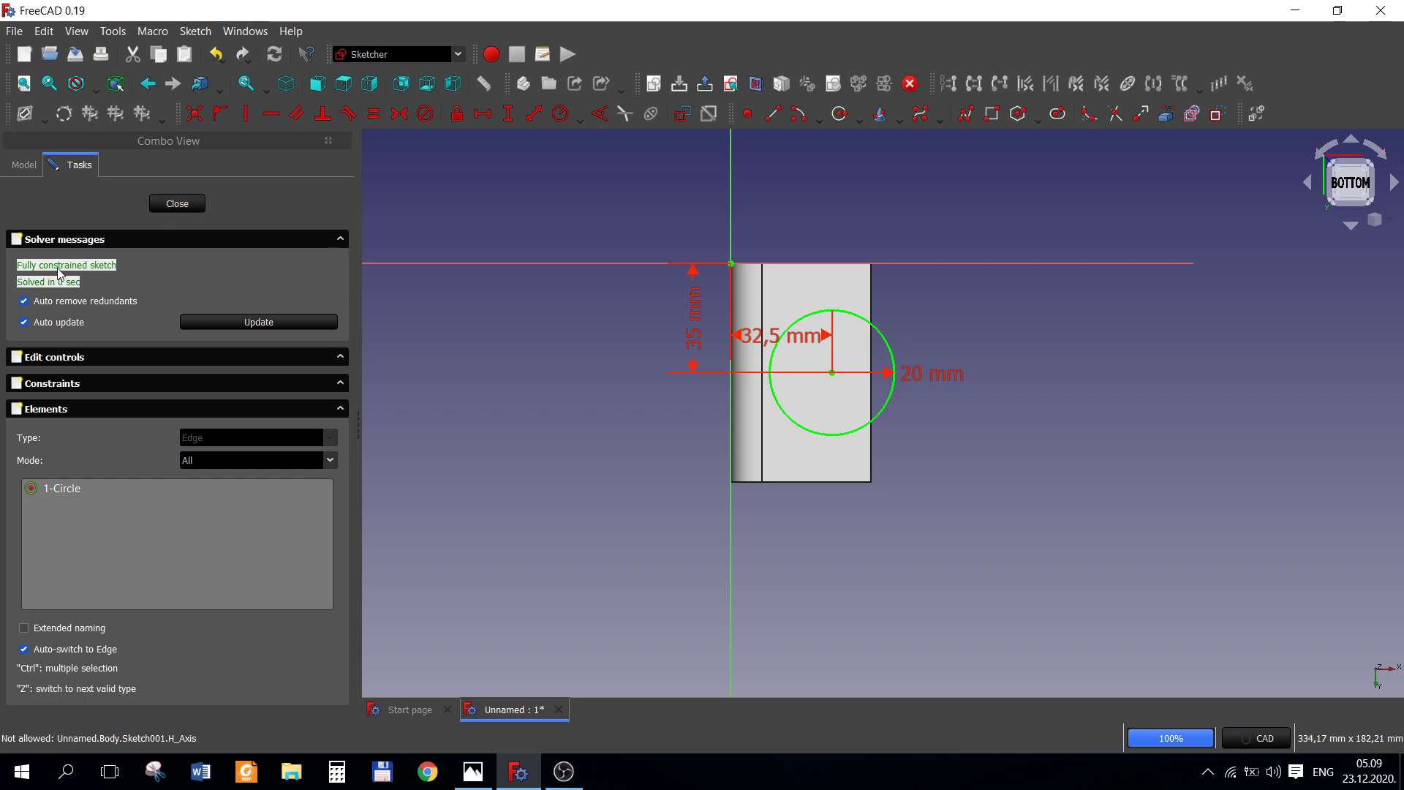
- Close the circle sketch and cut a 5 mm pocket, notching the base
left_click(167, 210)
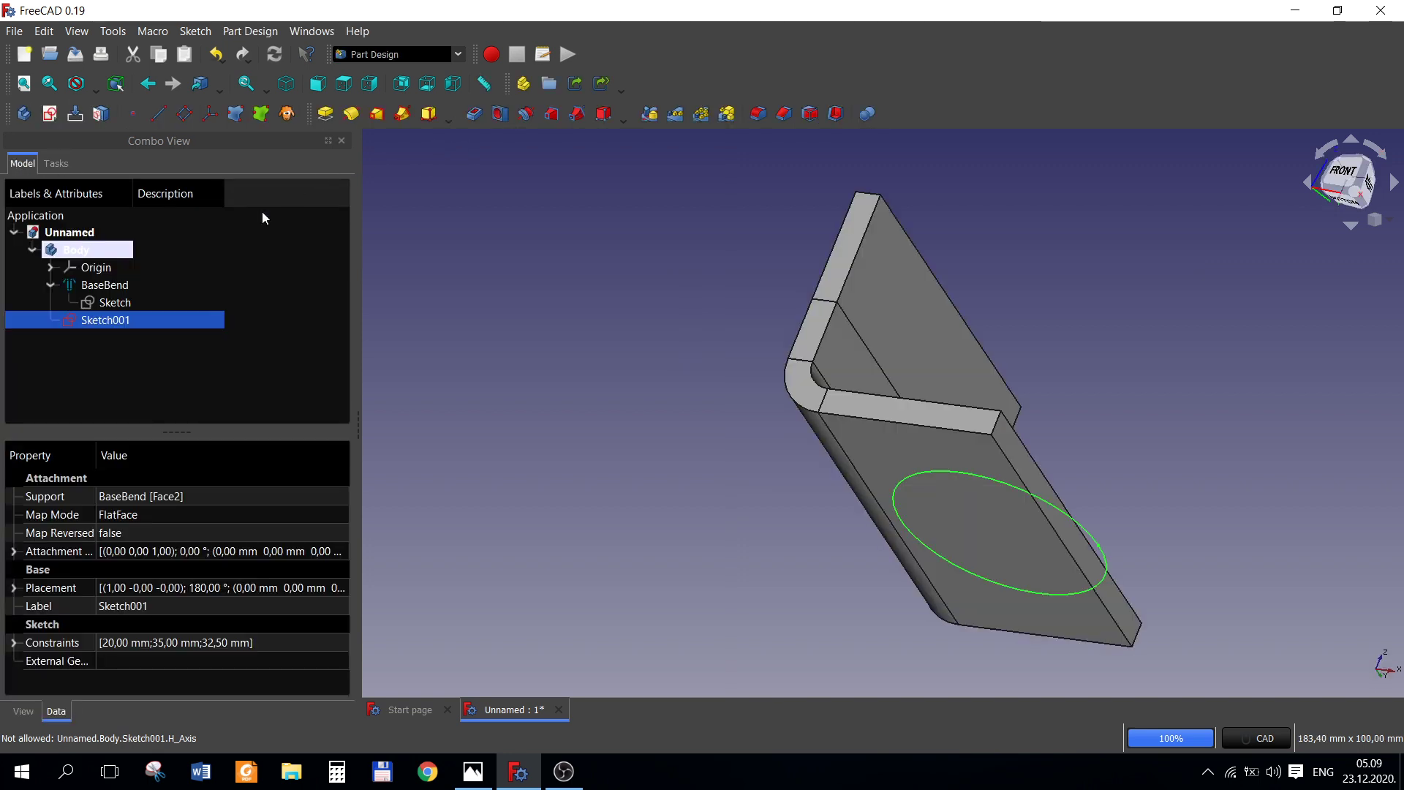
left_click(476, 117)
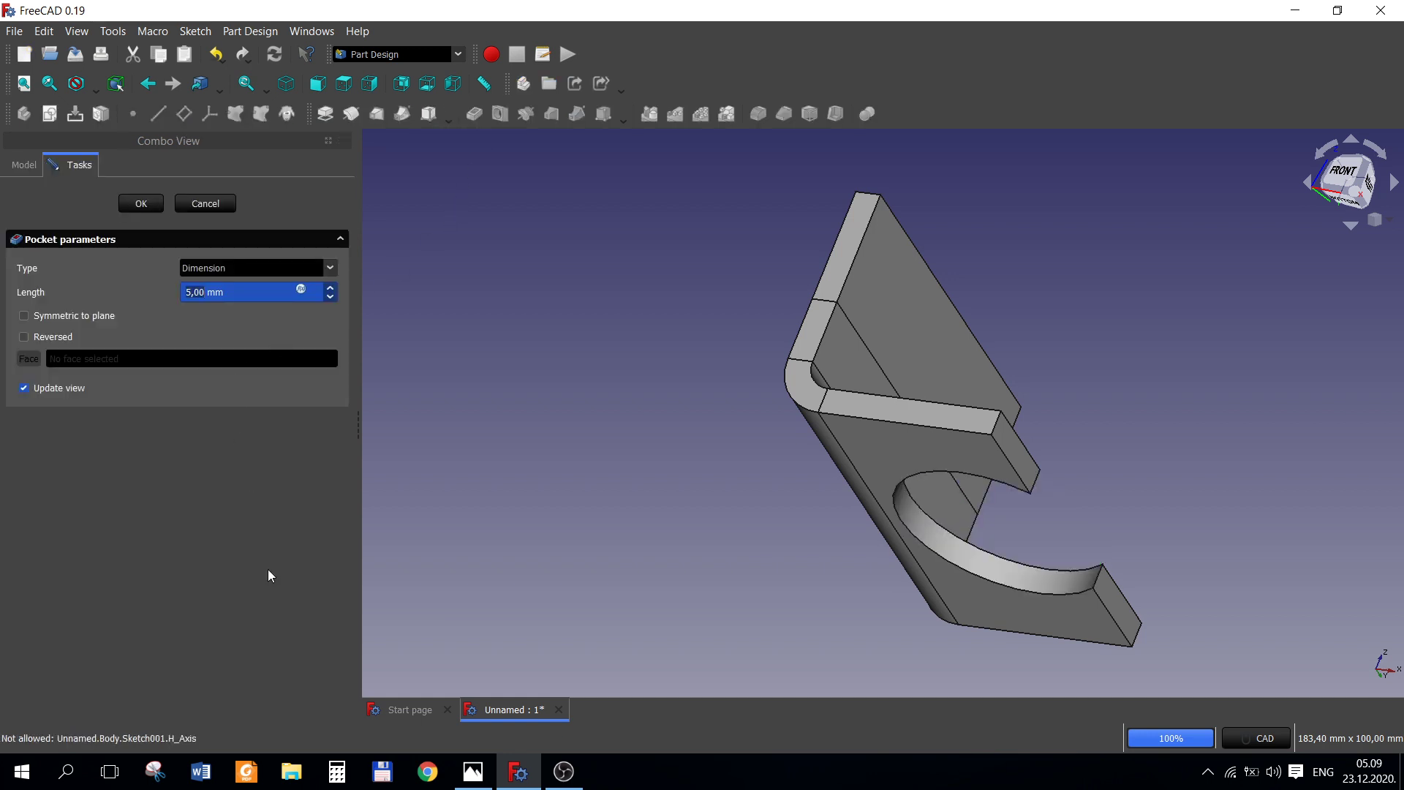
left_click(472, 768)
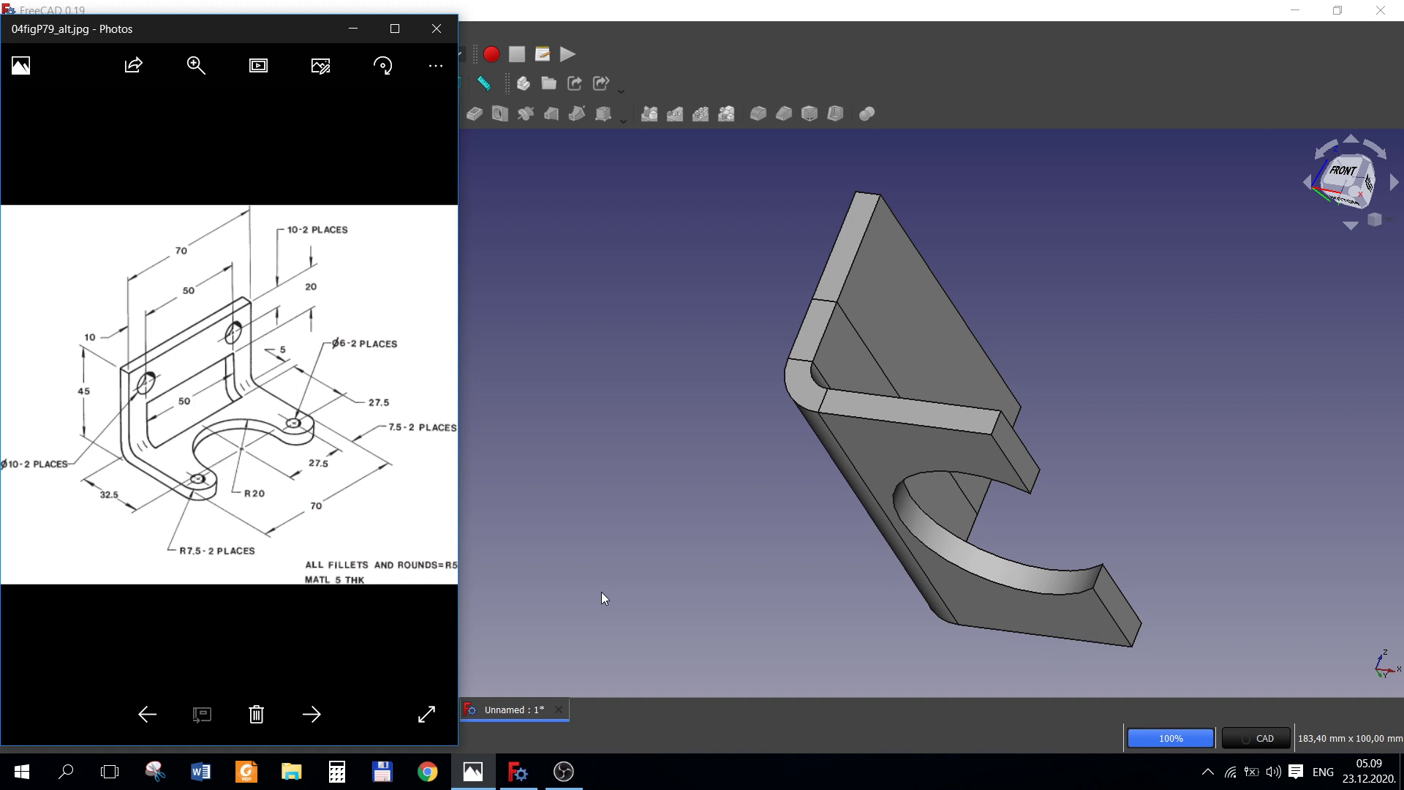
scroll(732, 439, "up", 3)
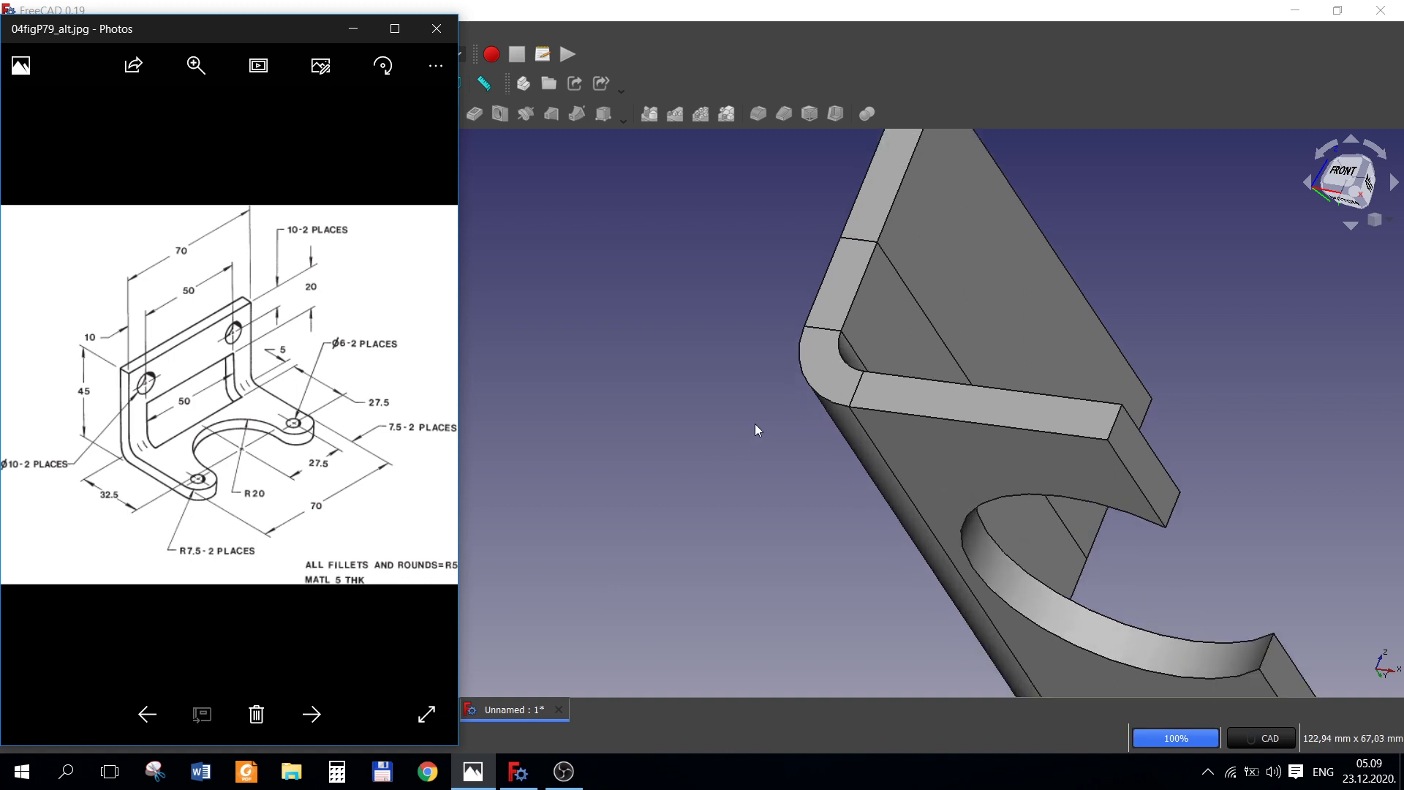
scroll(805, 417, "down", 5)
middle_click_drag(989, 329, 886, 451)
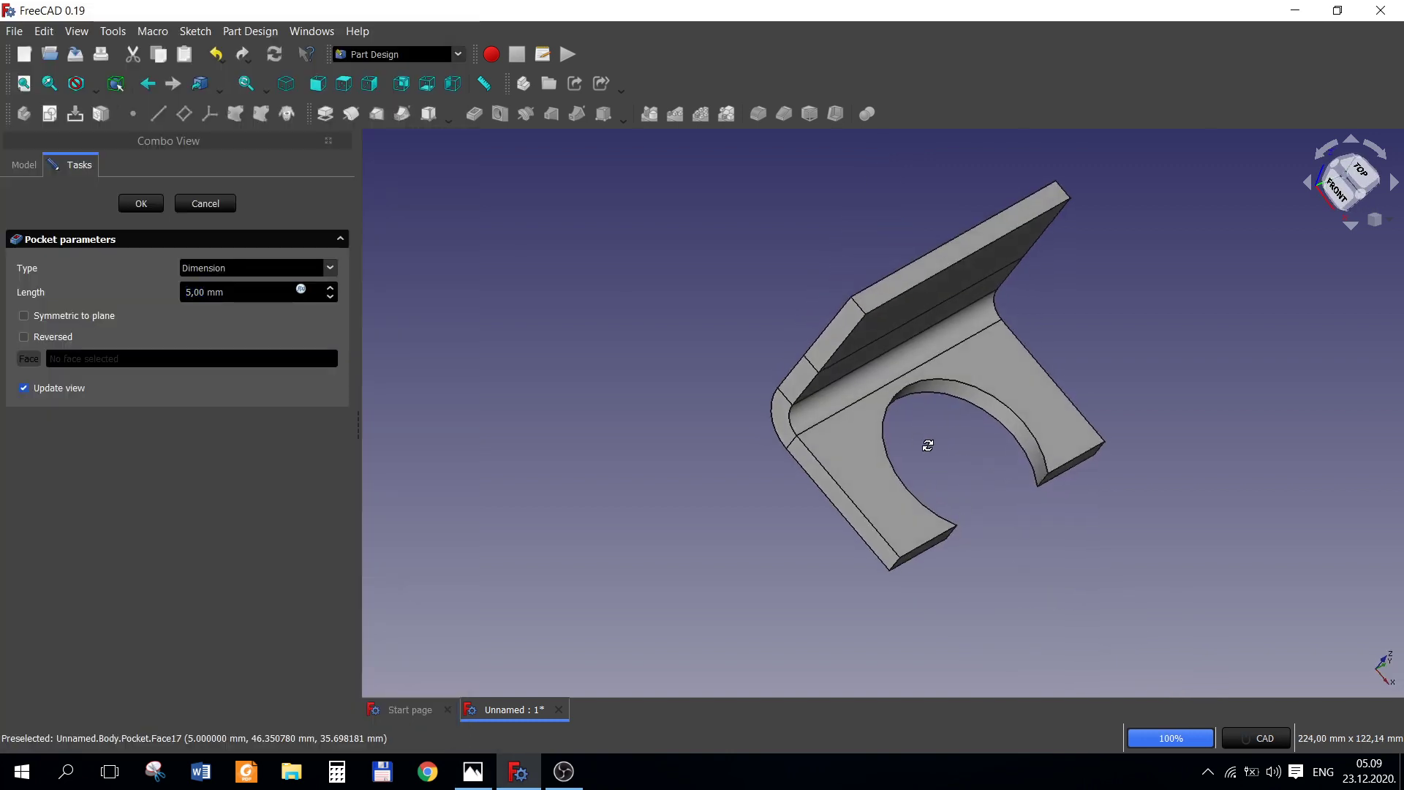
left_click(473, 772)
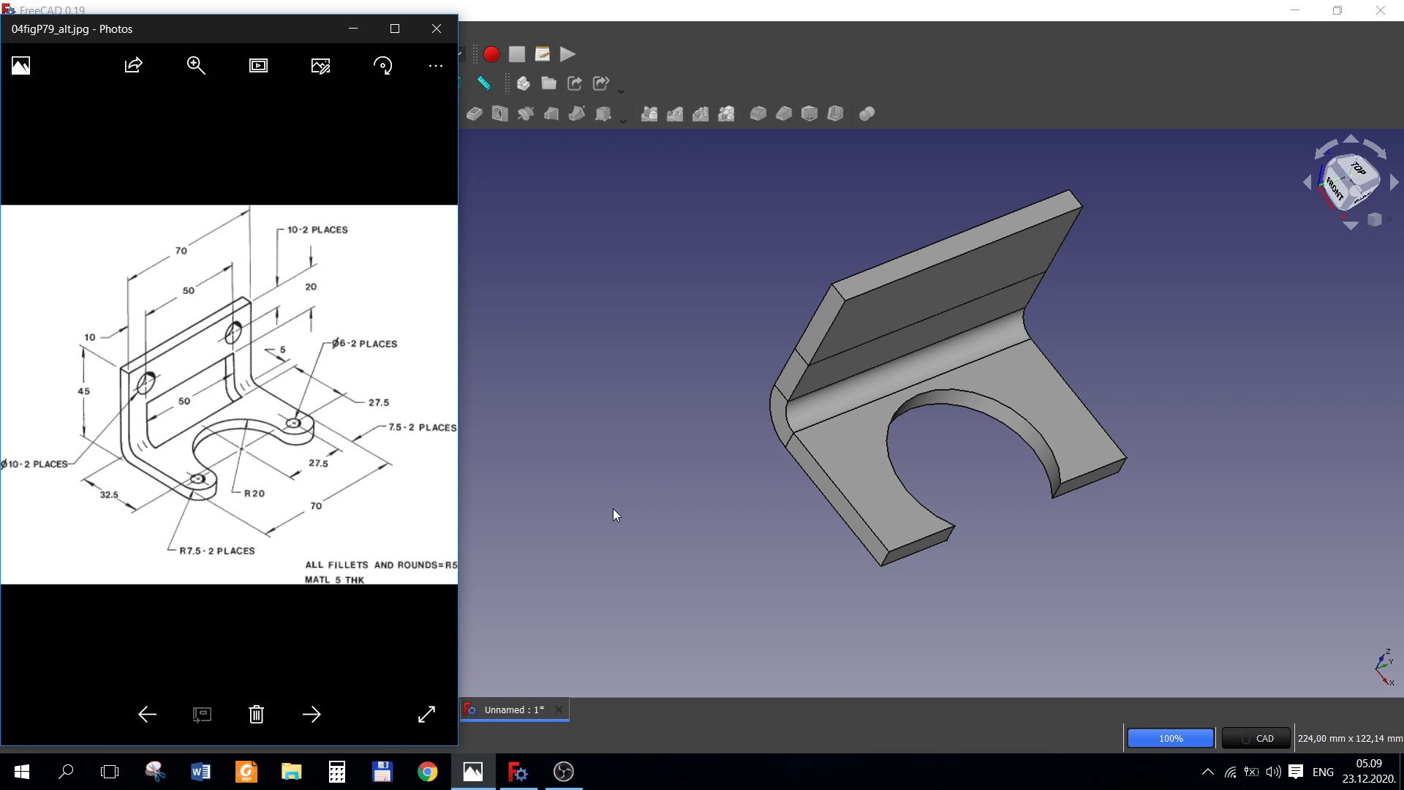
left_click(613, 508)
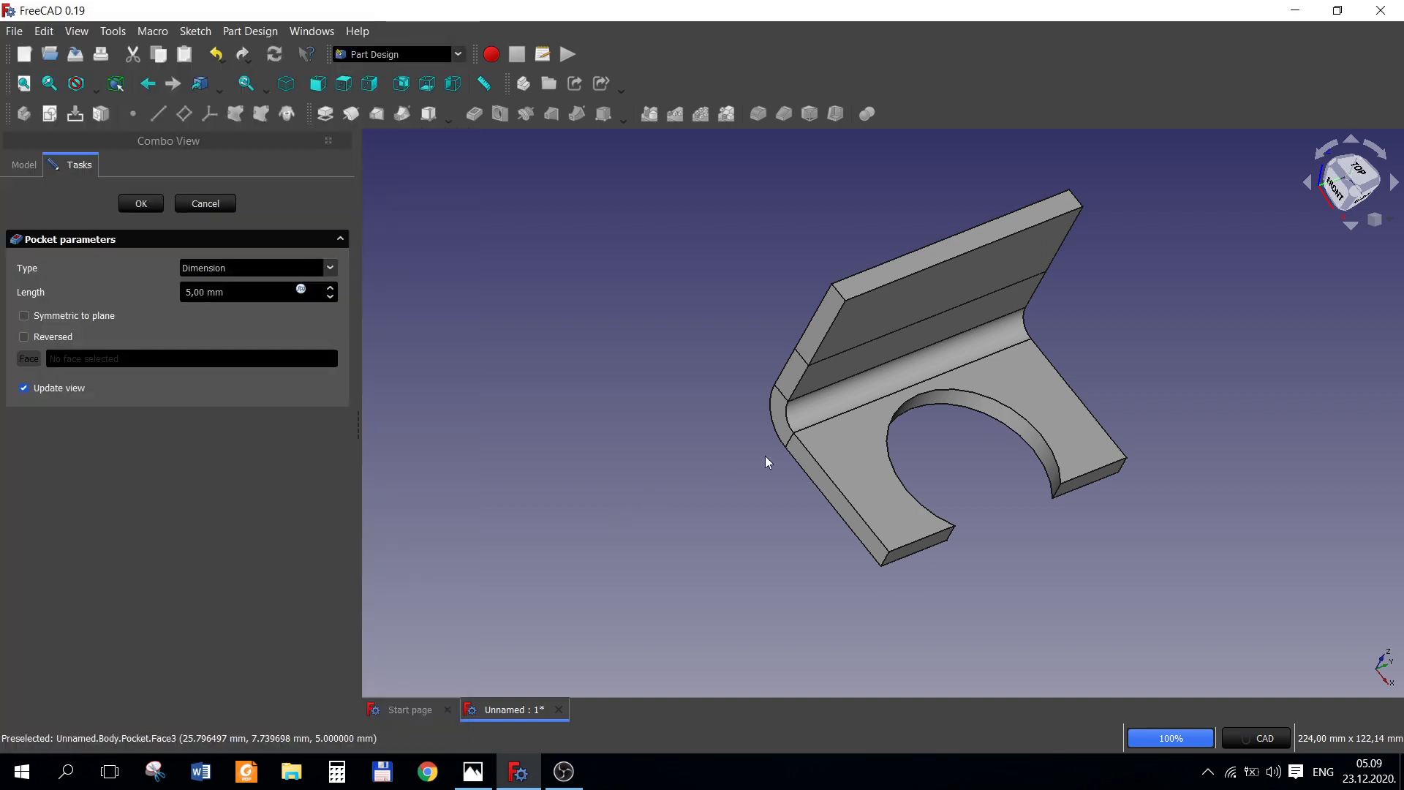
left_click(846, 463)
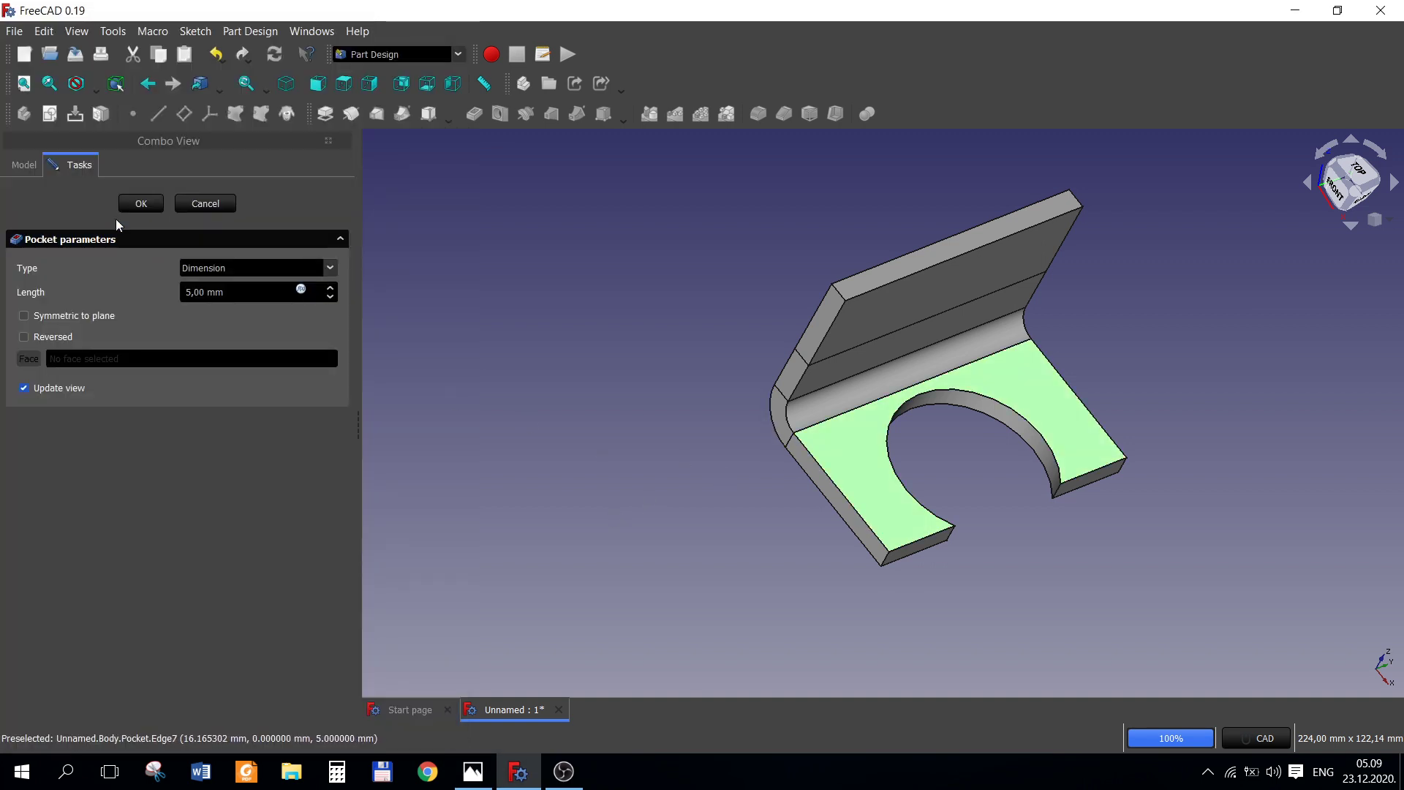
left_click(142, 206)
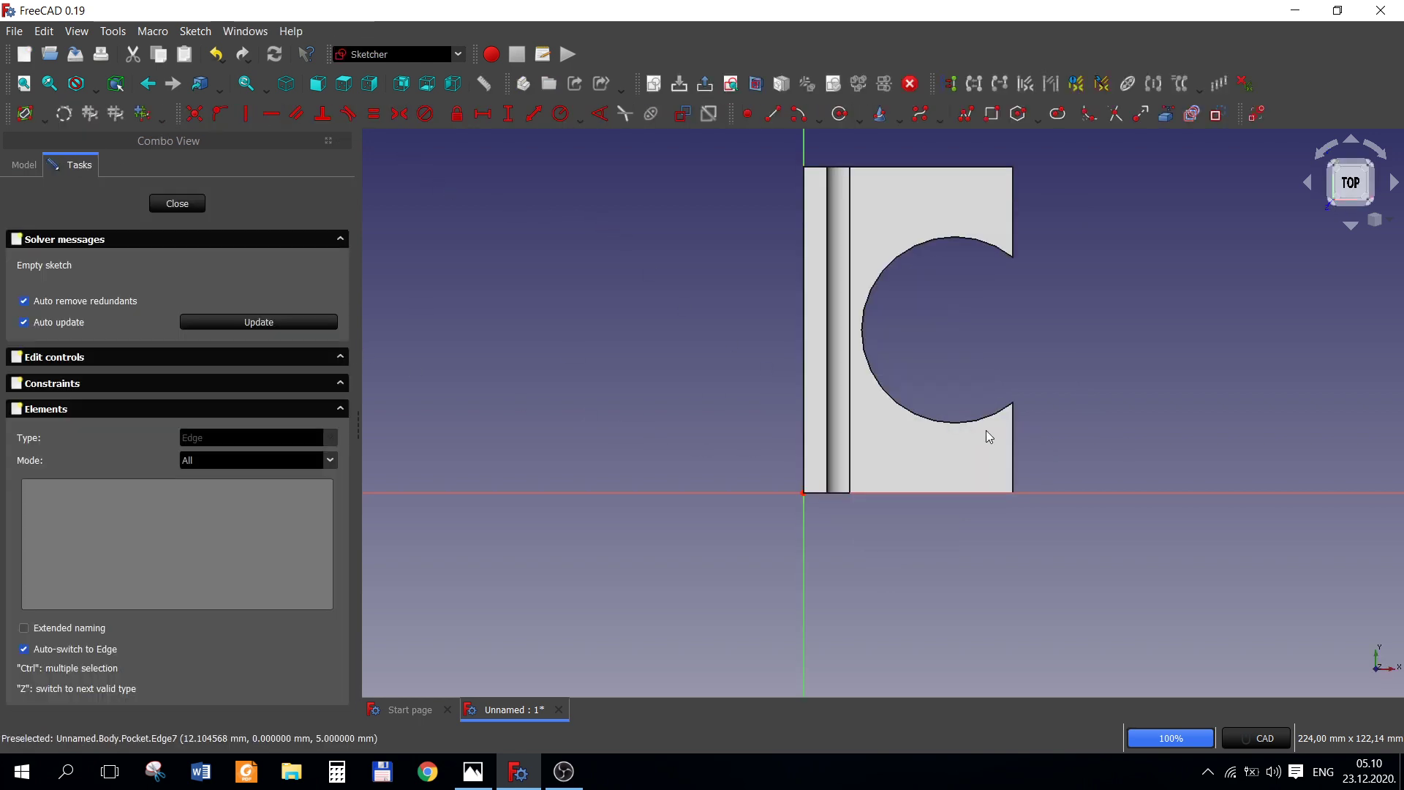
- Draw a semicircular arc to the right of the notched base
scroll(1072, 330, "up", 2)
scroll(1070, 330, "down", 4)
mouse_move(1055, 339)
middle_mouse_down()
mouse_move(893, 442)
mouse_move(814, 468)
mouse_move(790, 459)
middle_mouse_up()
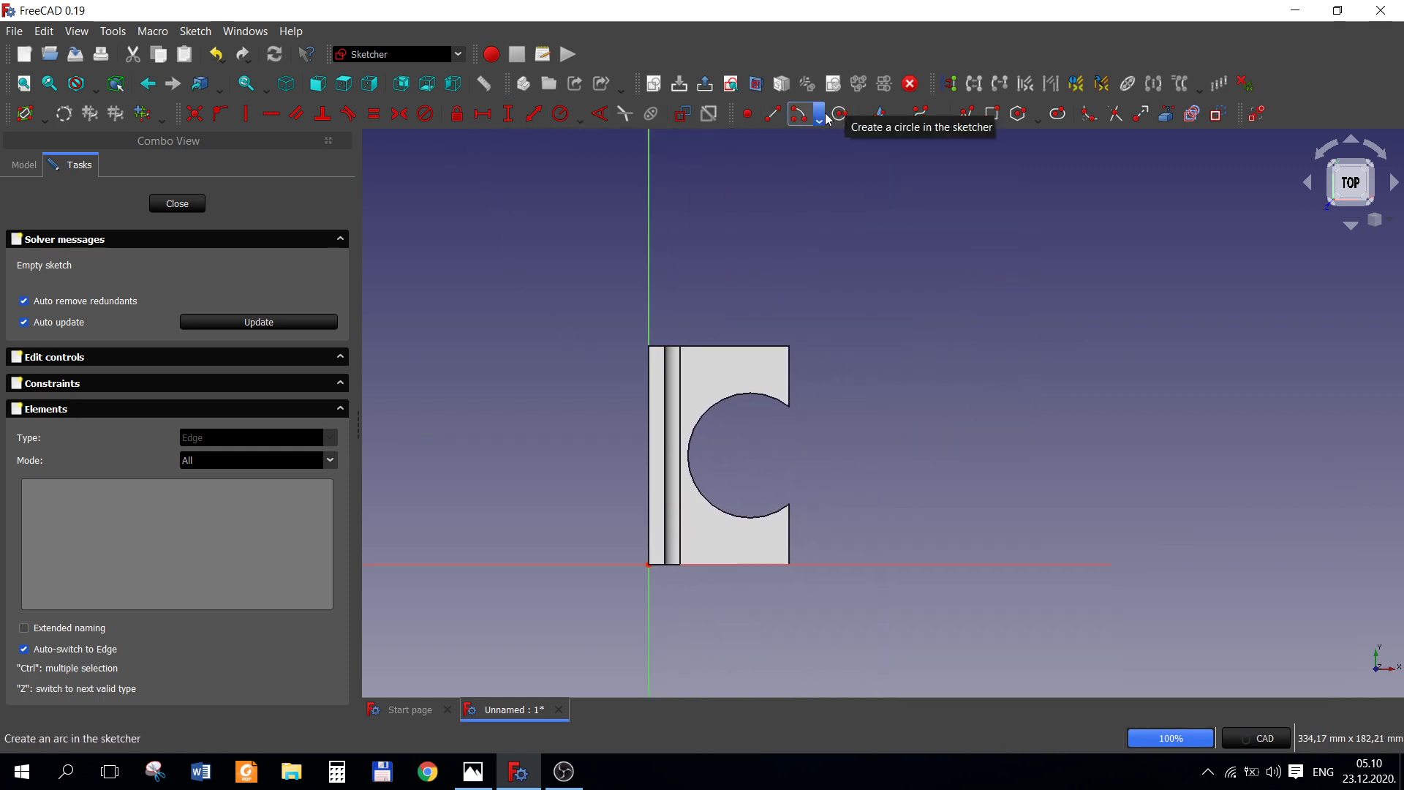
left_click(796, 117)
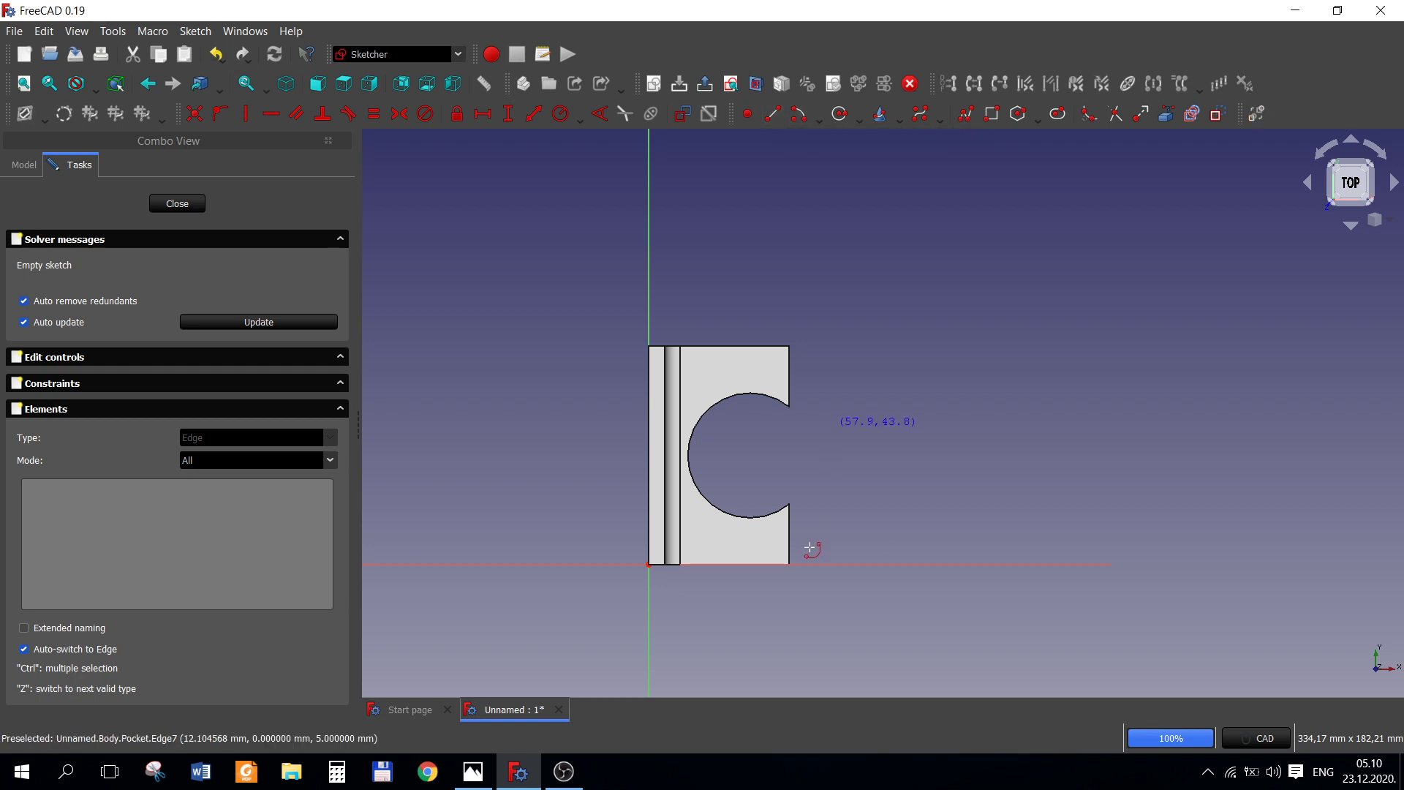
left_click(874, 532)
left_click(875, 489)
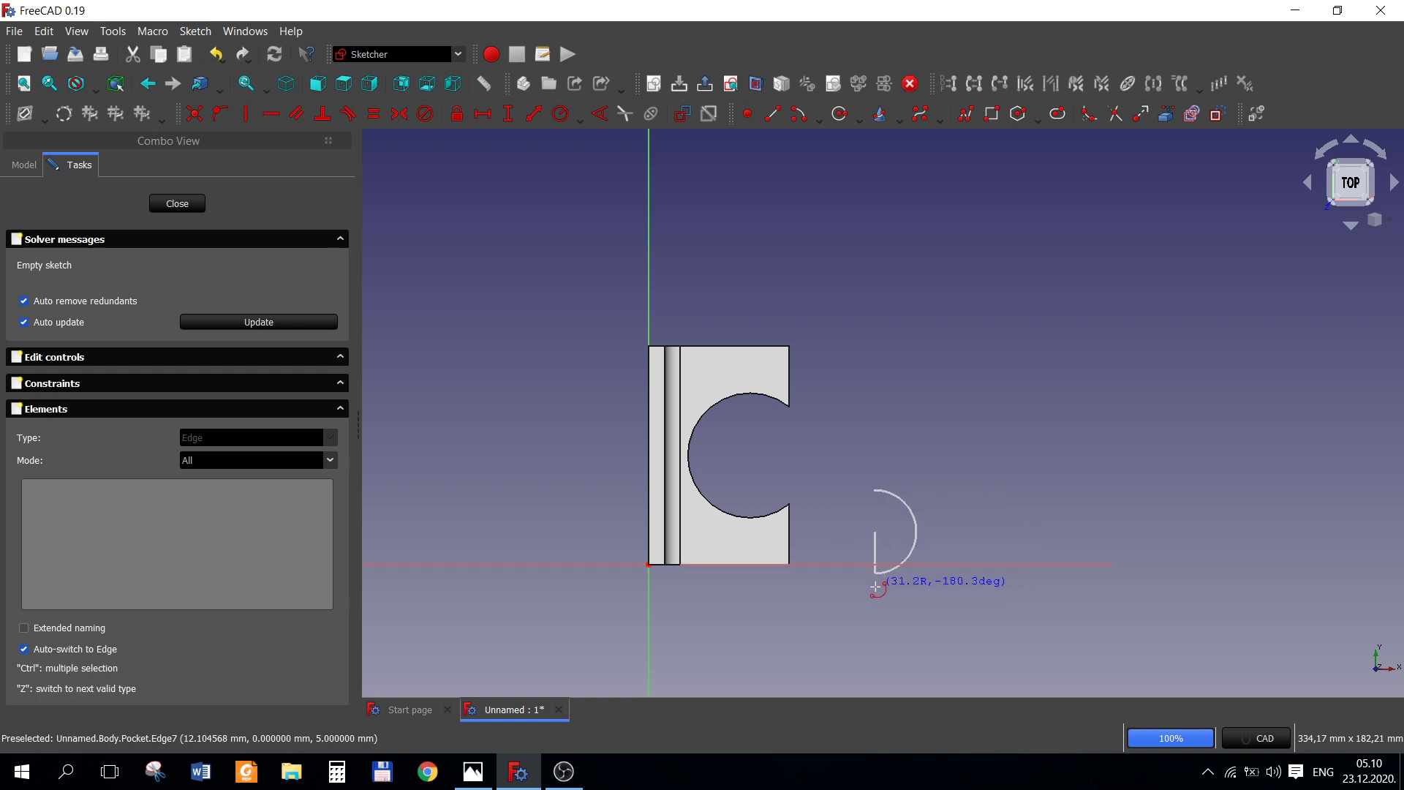
left_click(876, 585)
scroll(906, 546, "up", 3)
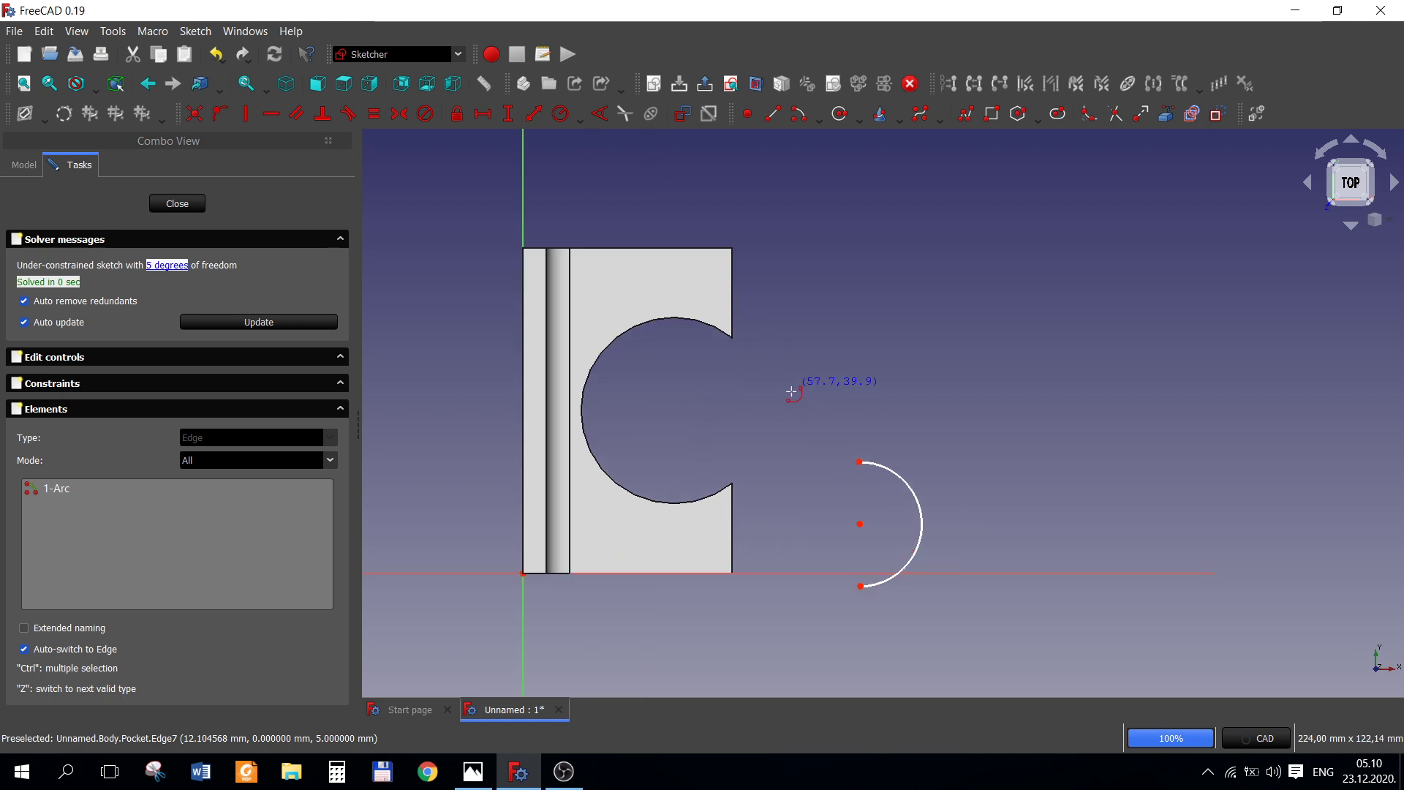
left_click(474, 772)
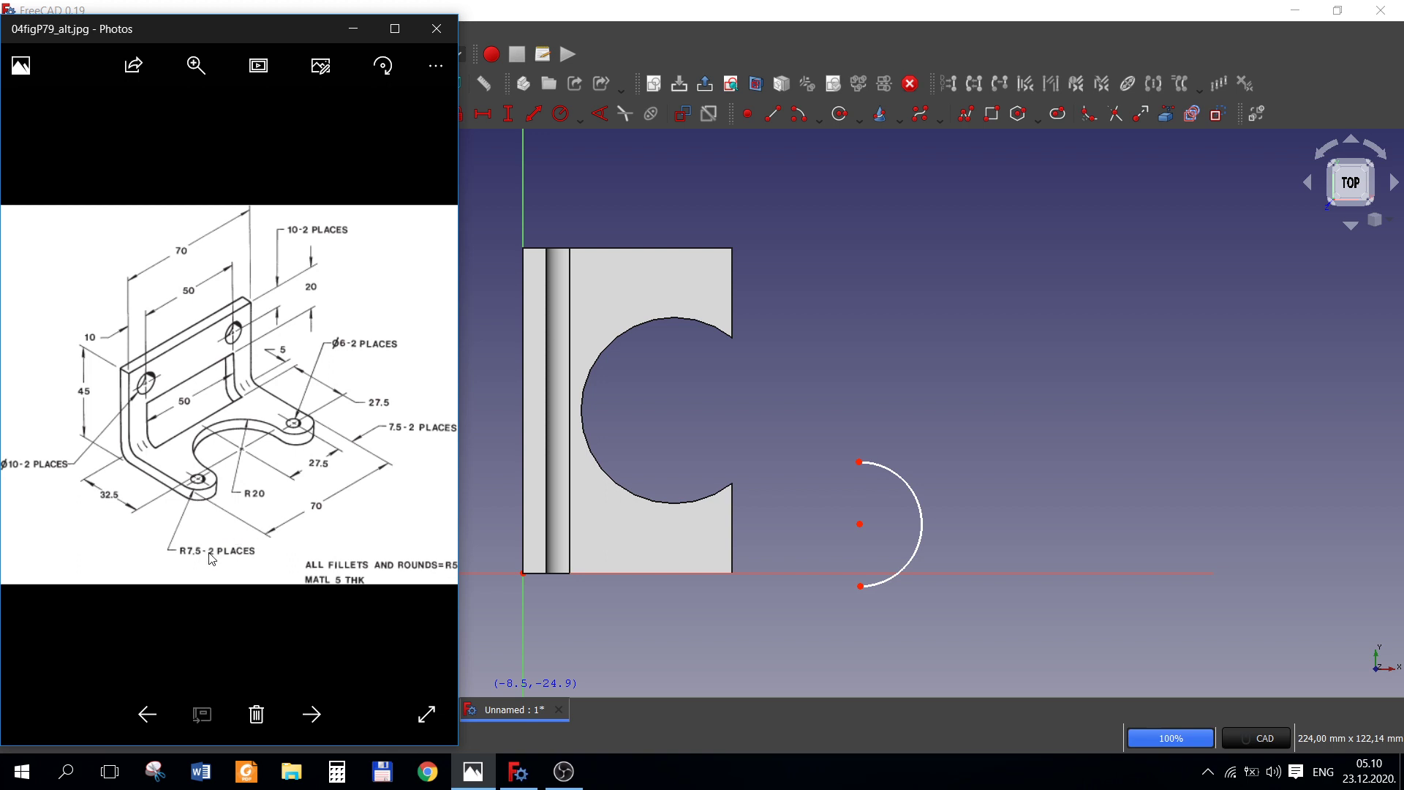
left_click(945, 431)
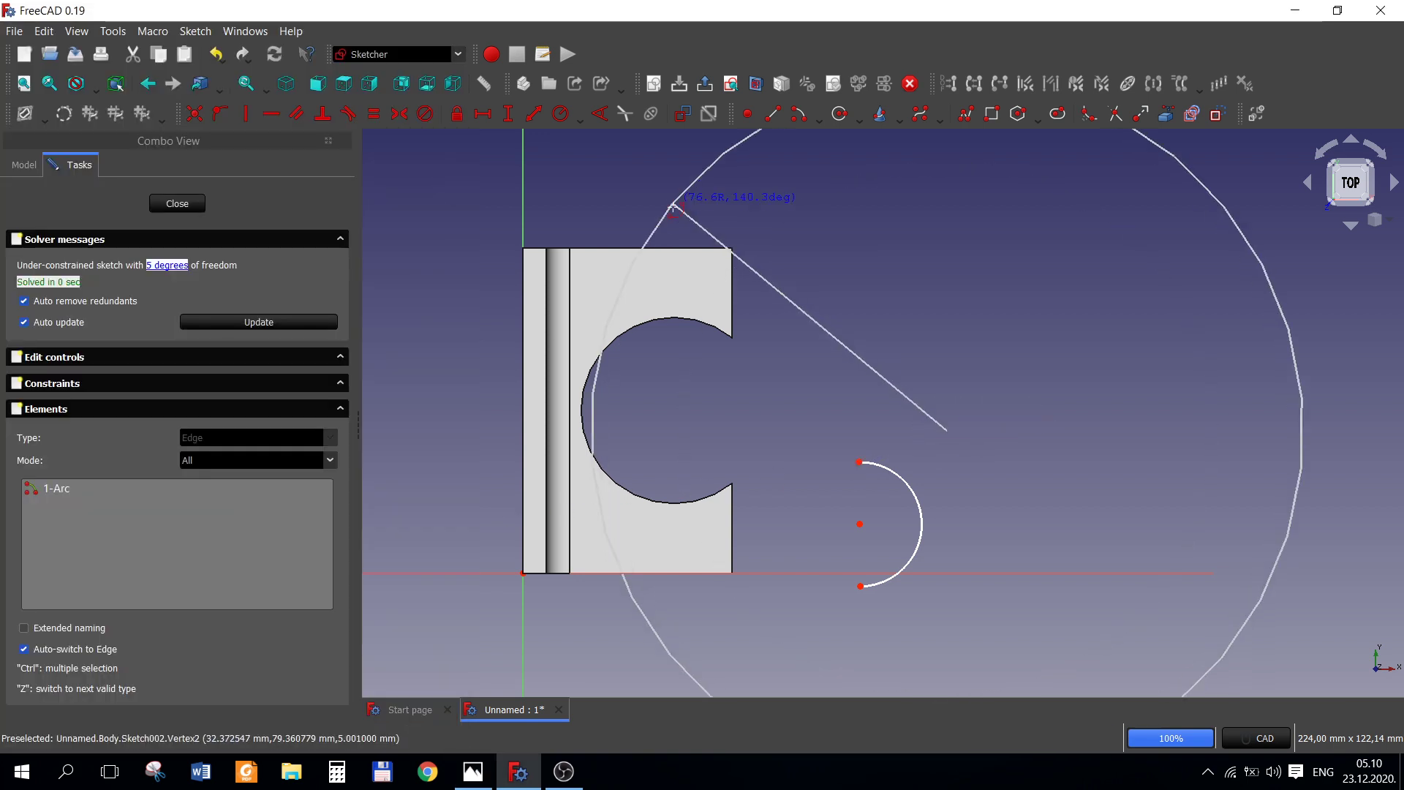
- Cancel the extra arc and constrain the half-circle arc's radius to 7,5 mm
right_click(1011, 363)
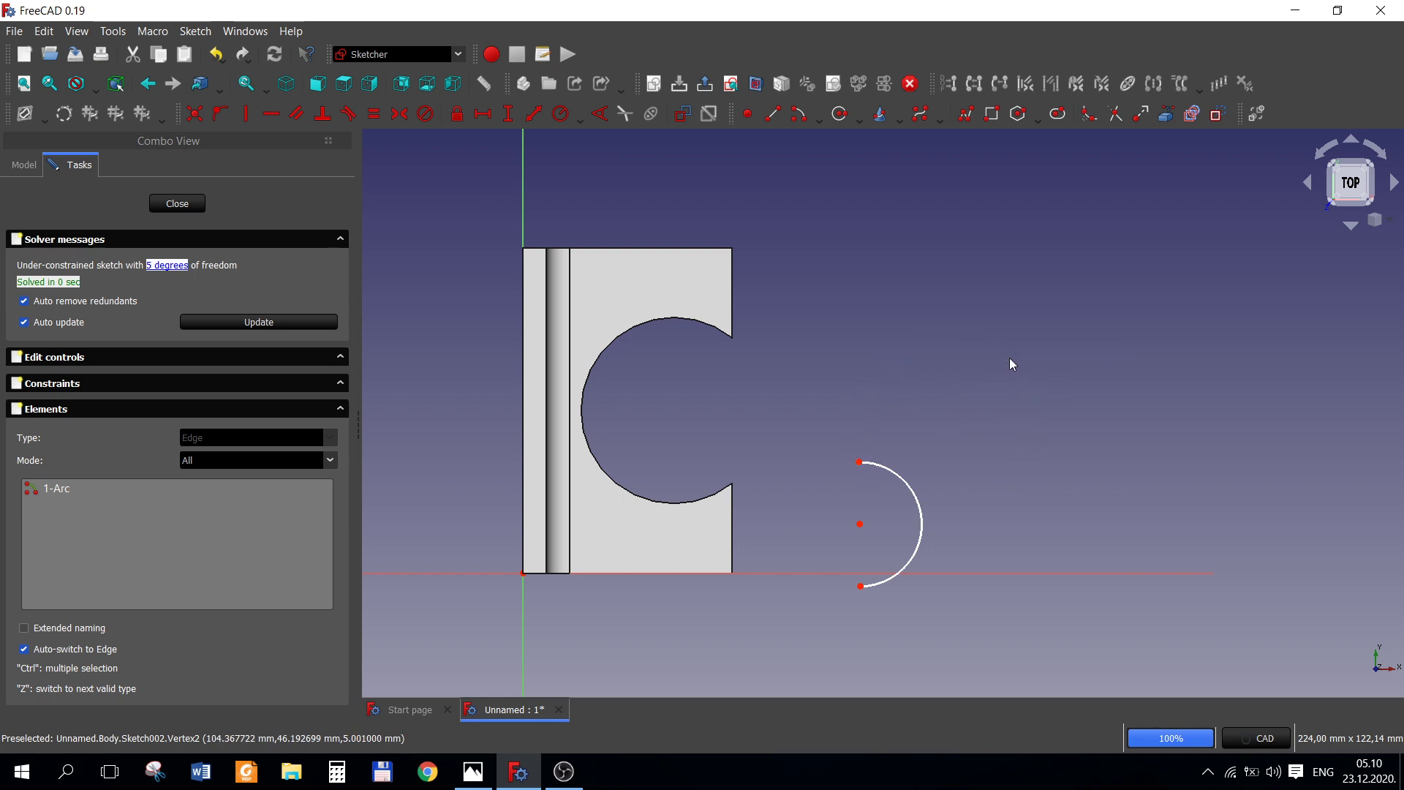
left_click(560, 113)
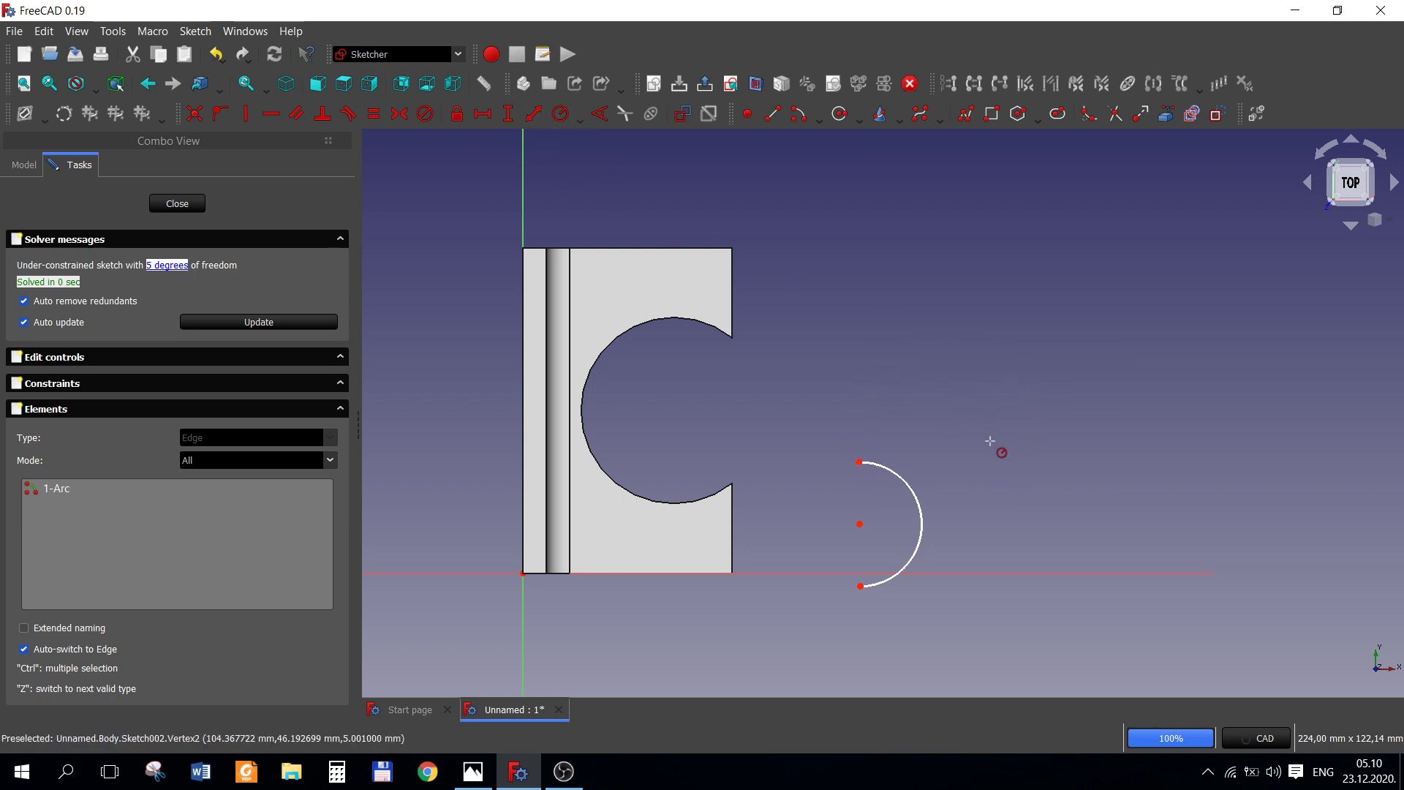
left_click(922, 504)
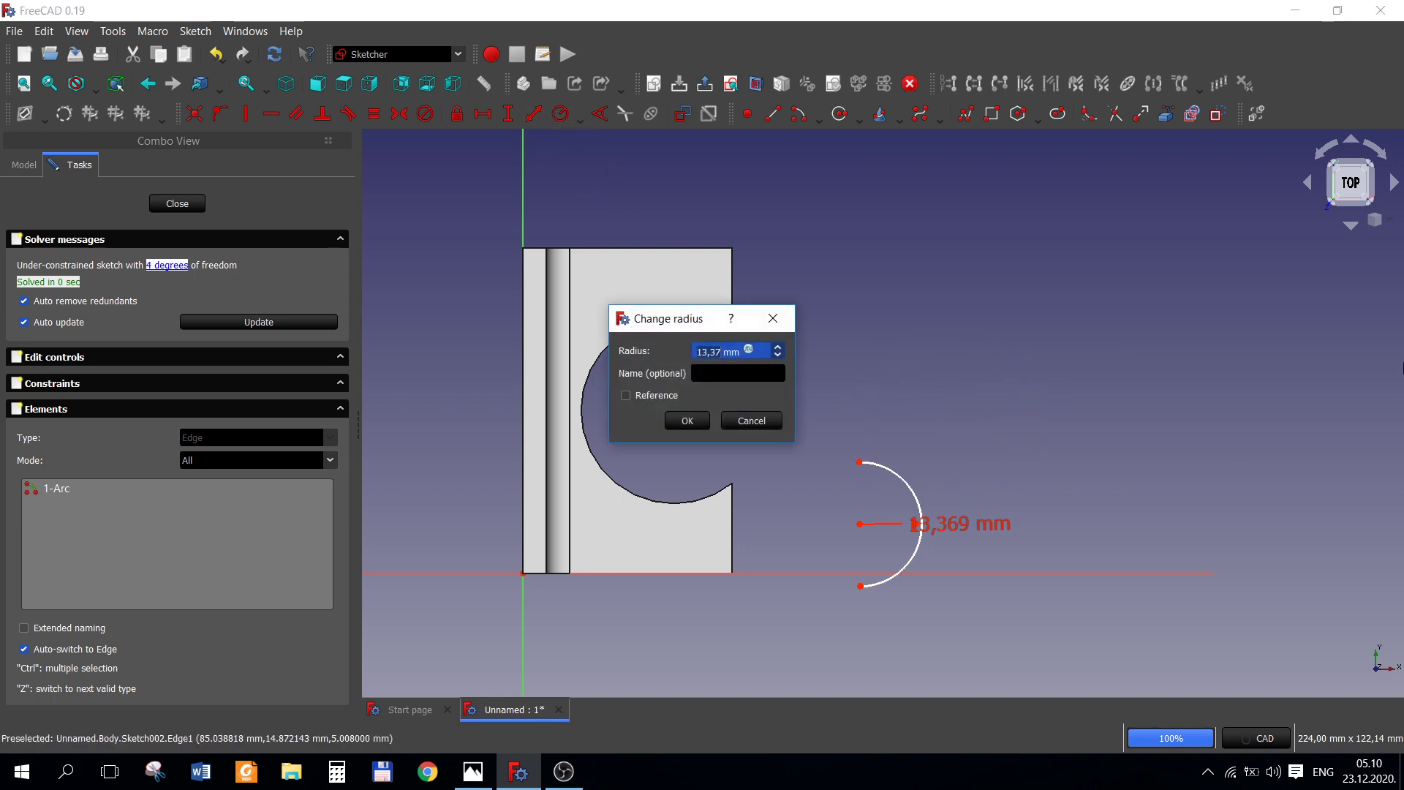
type("7,")
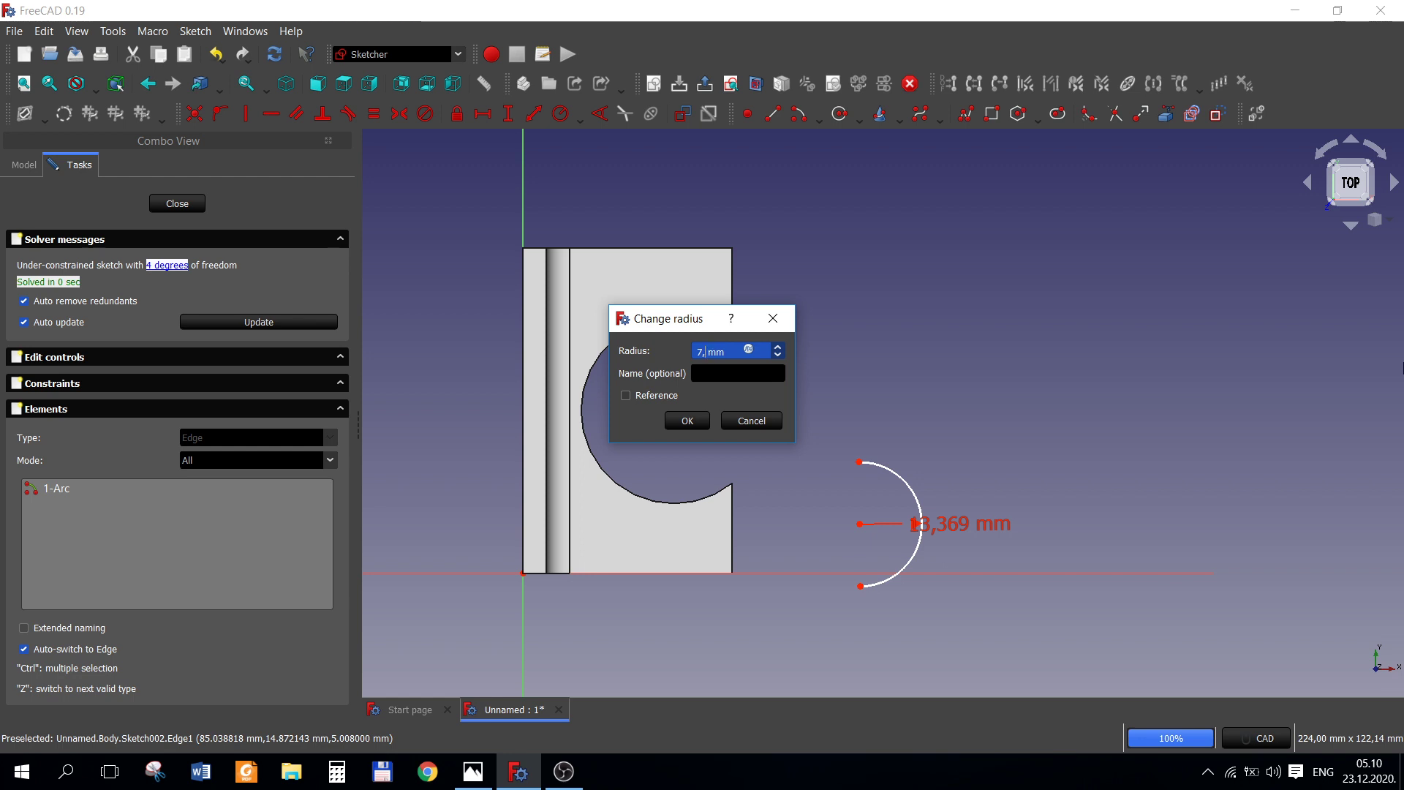
type("5")
key("Return")
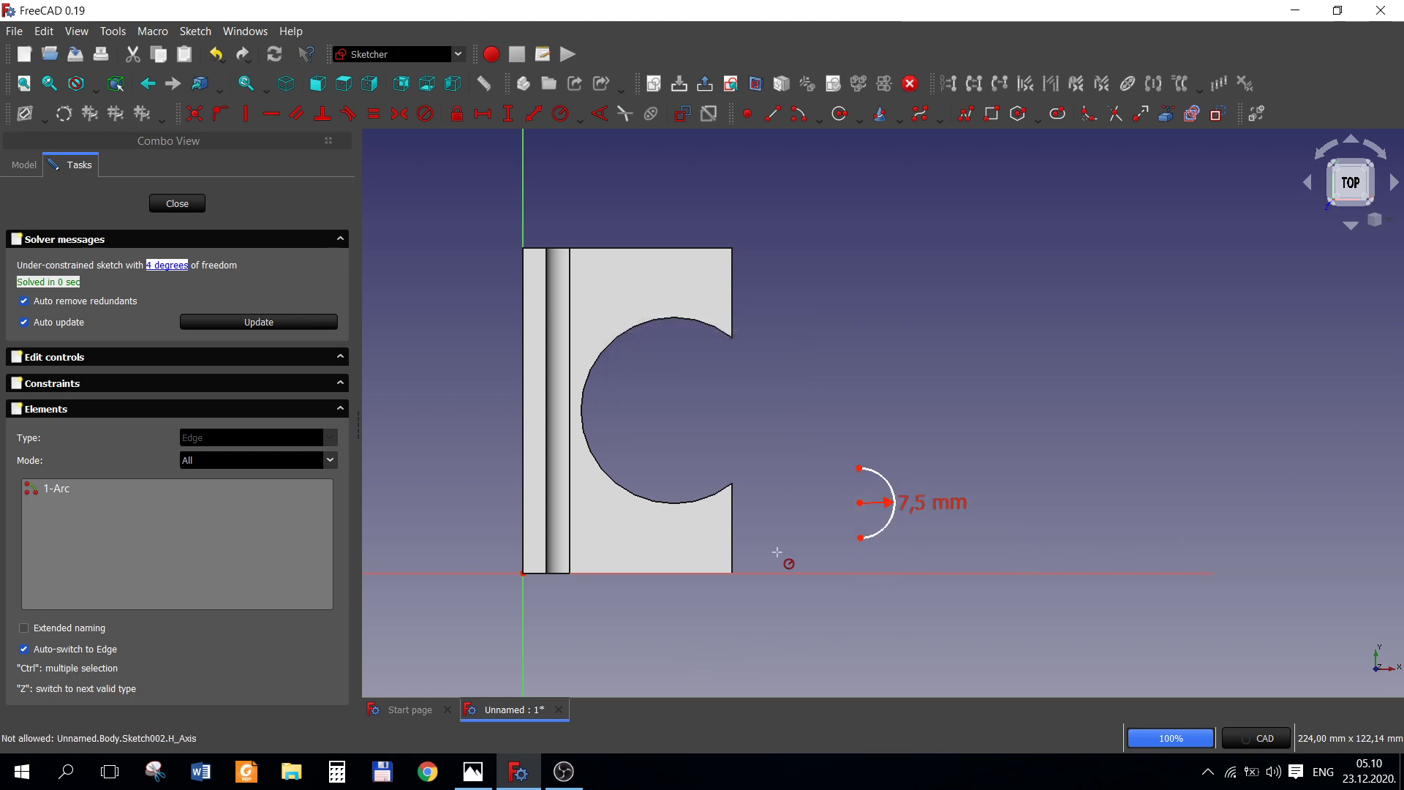
left_click(510, 115)
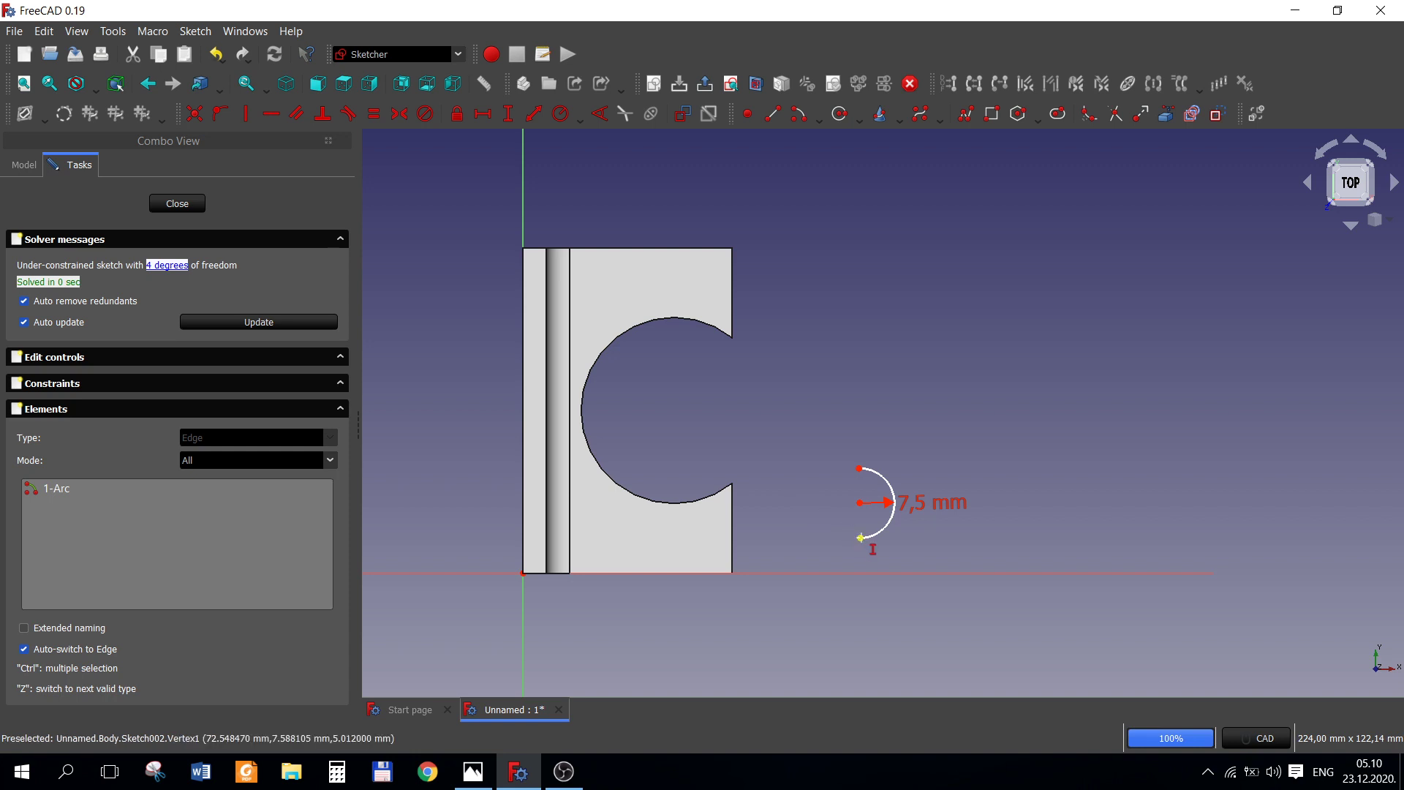
left_click(860, 538)
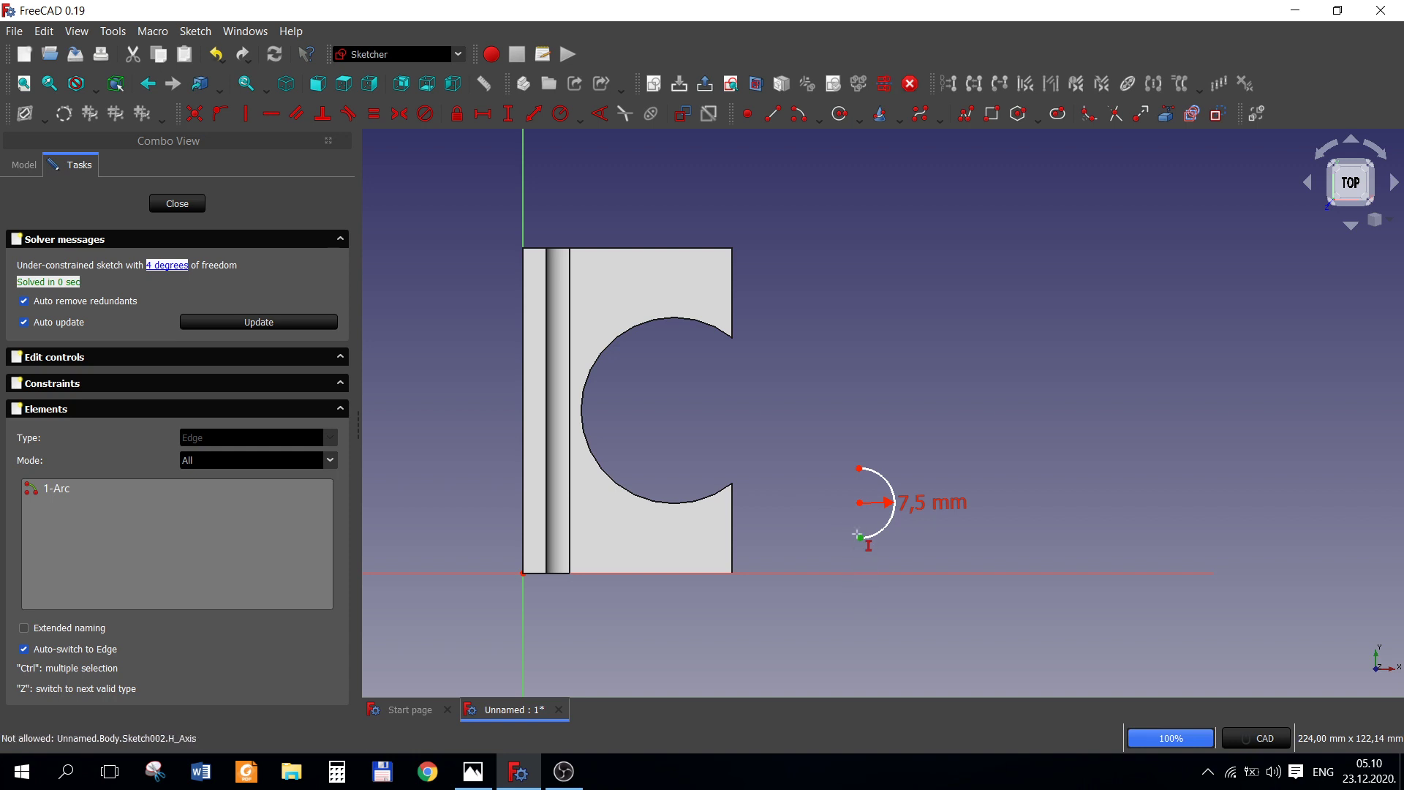
- Draw connected lines from the arc's lower end around to its upper end, closing the outline
left_click(773, 113)
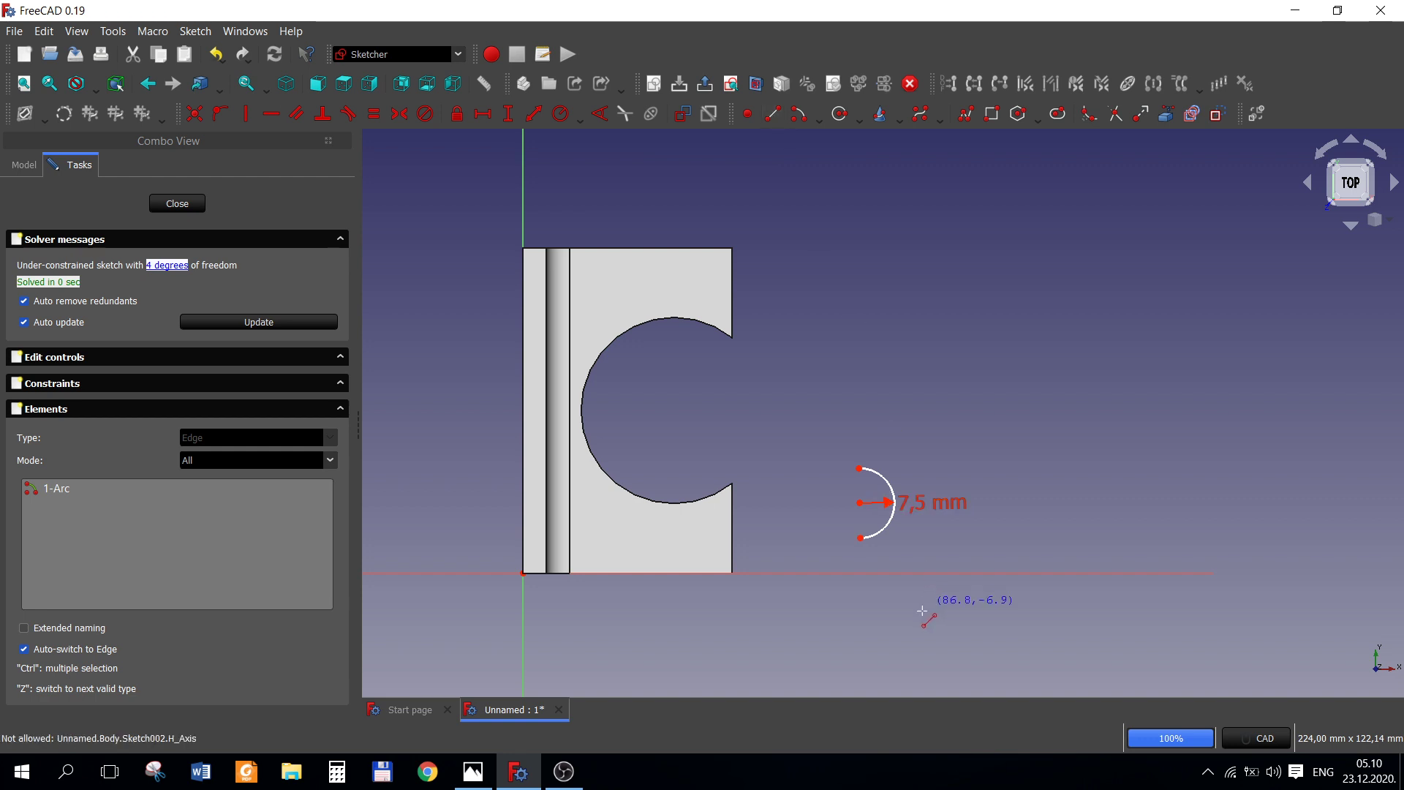
left_click(861, 539)
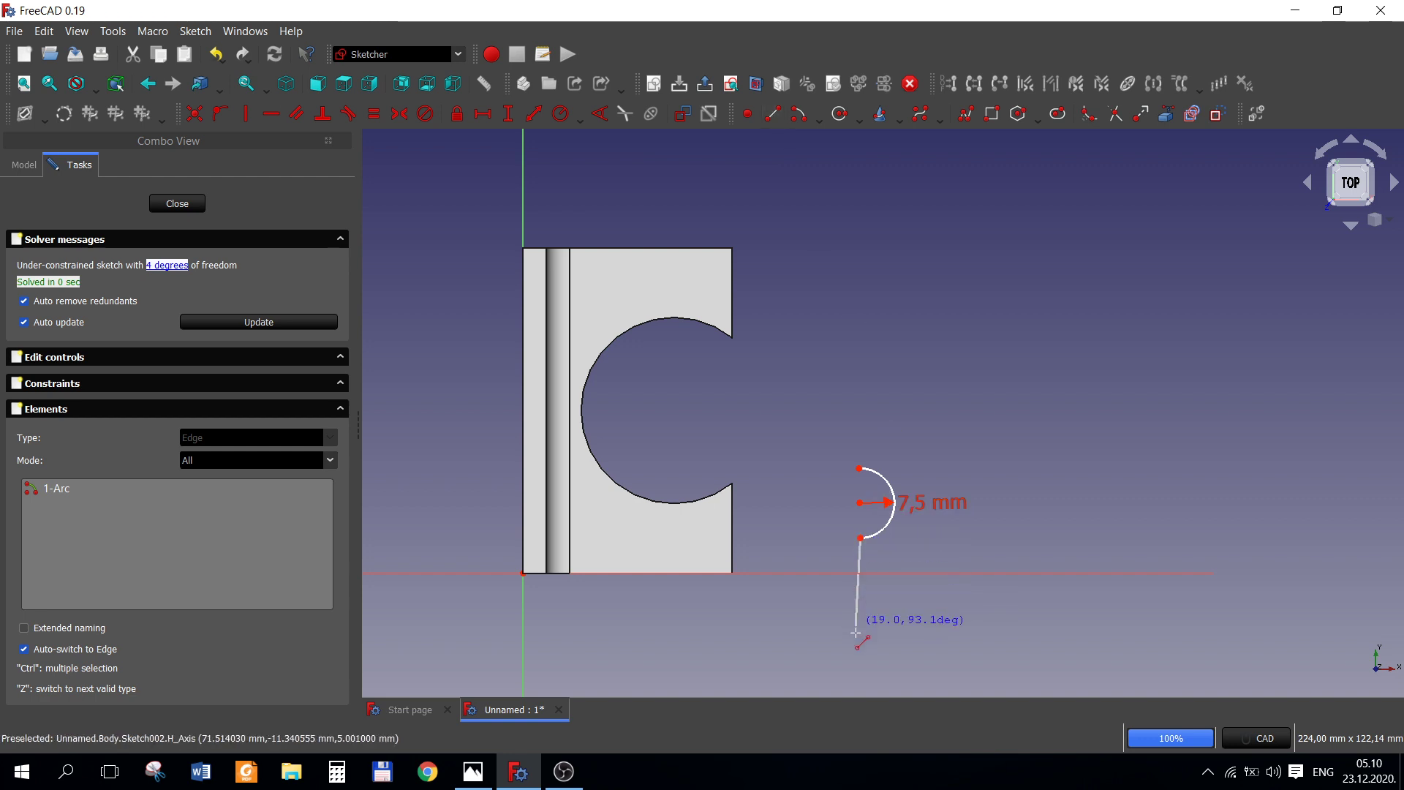
left_click(860, 646)
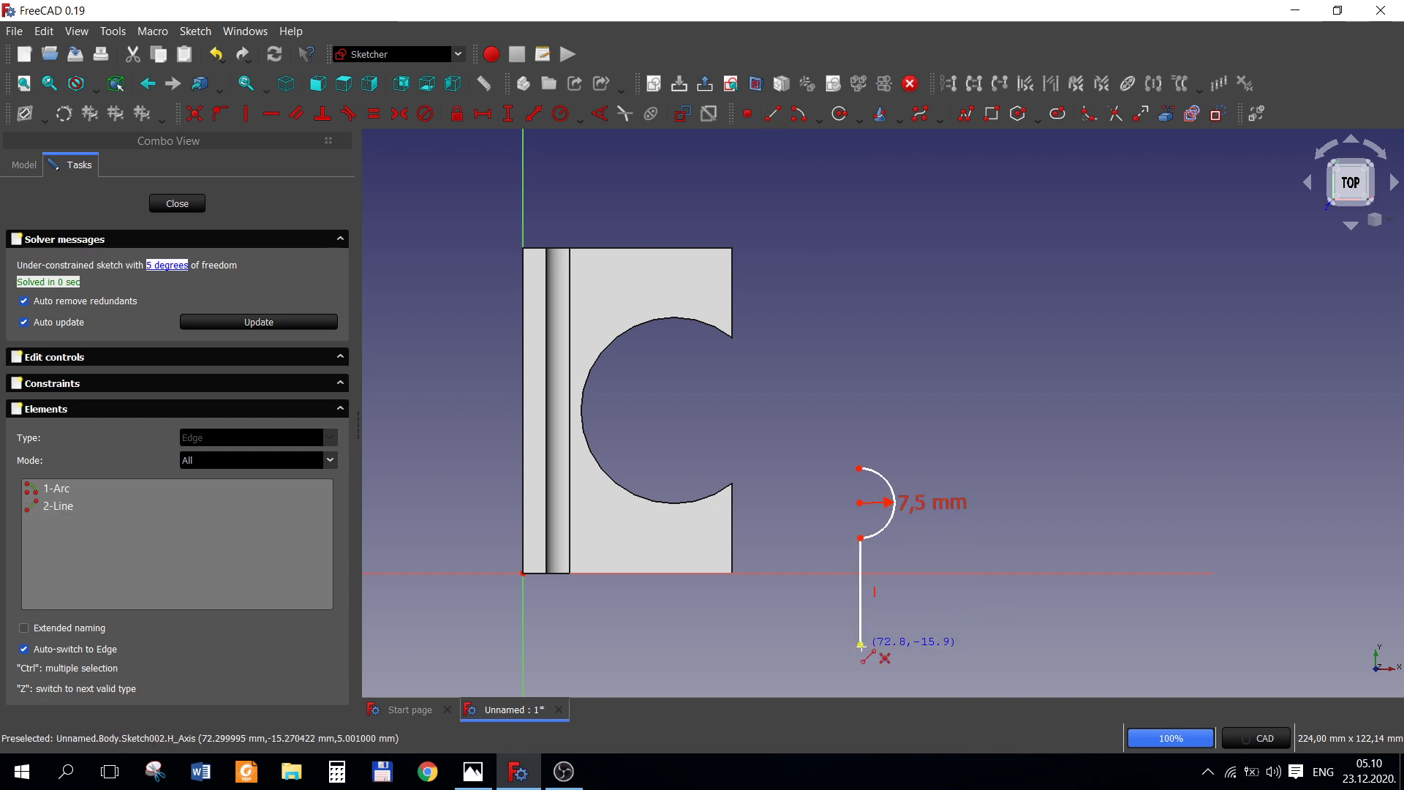
left_click(986, 645)
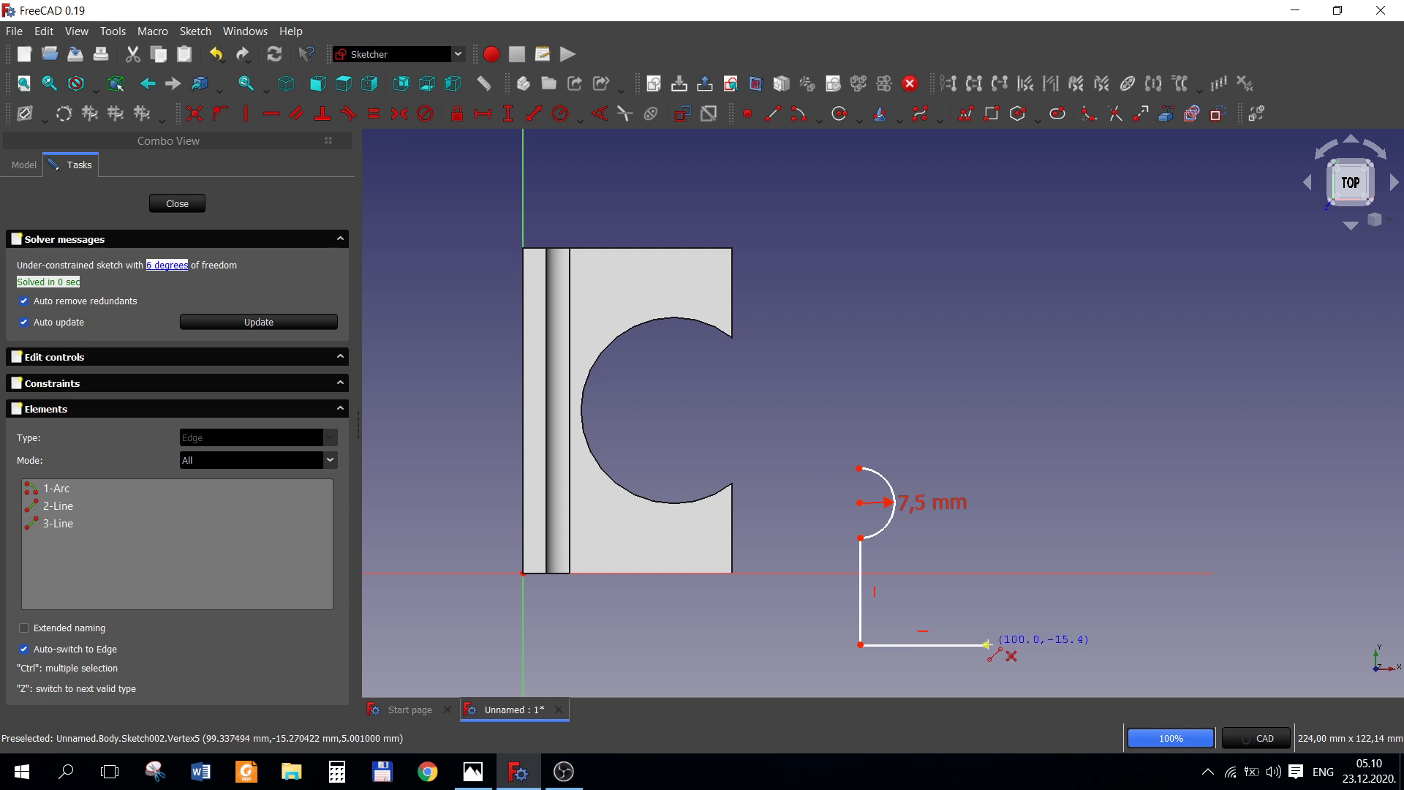
left_click(982, 419)
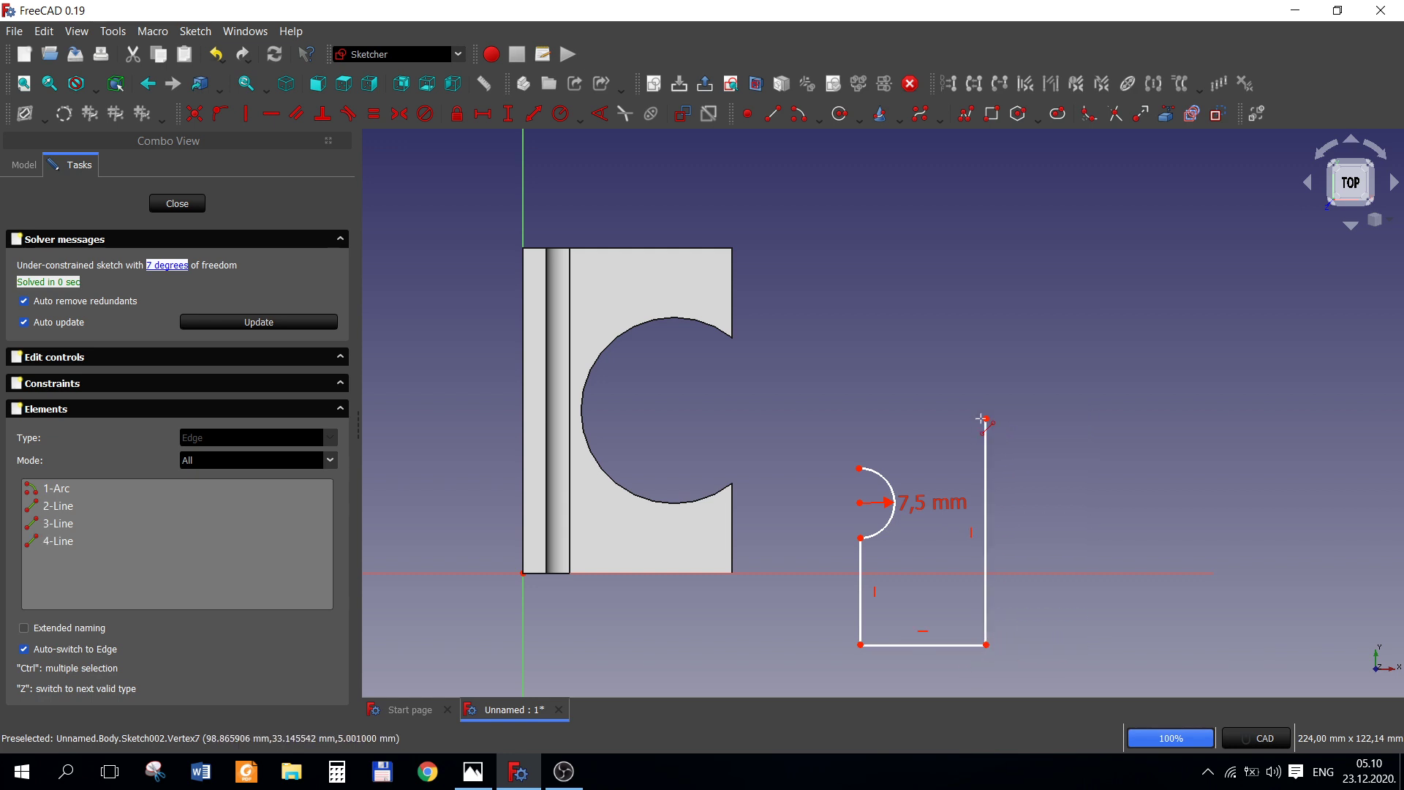
left_click(860, 418)
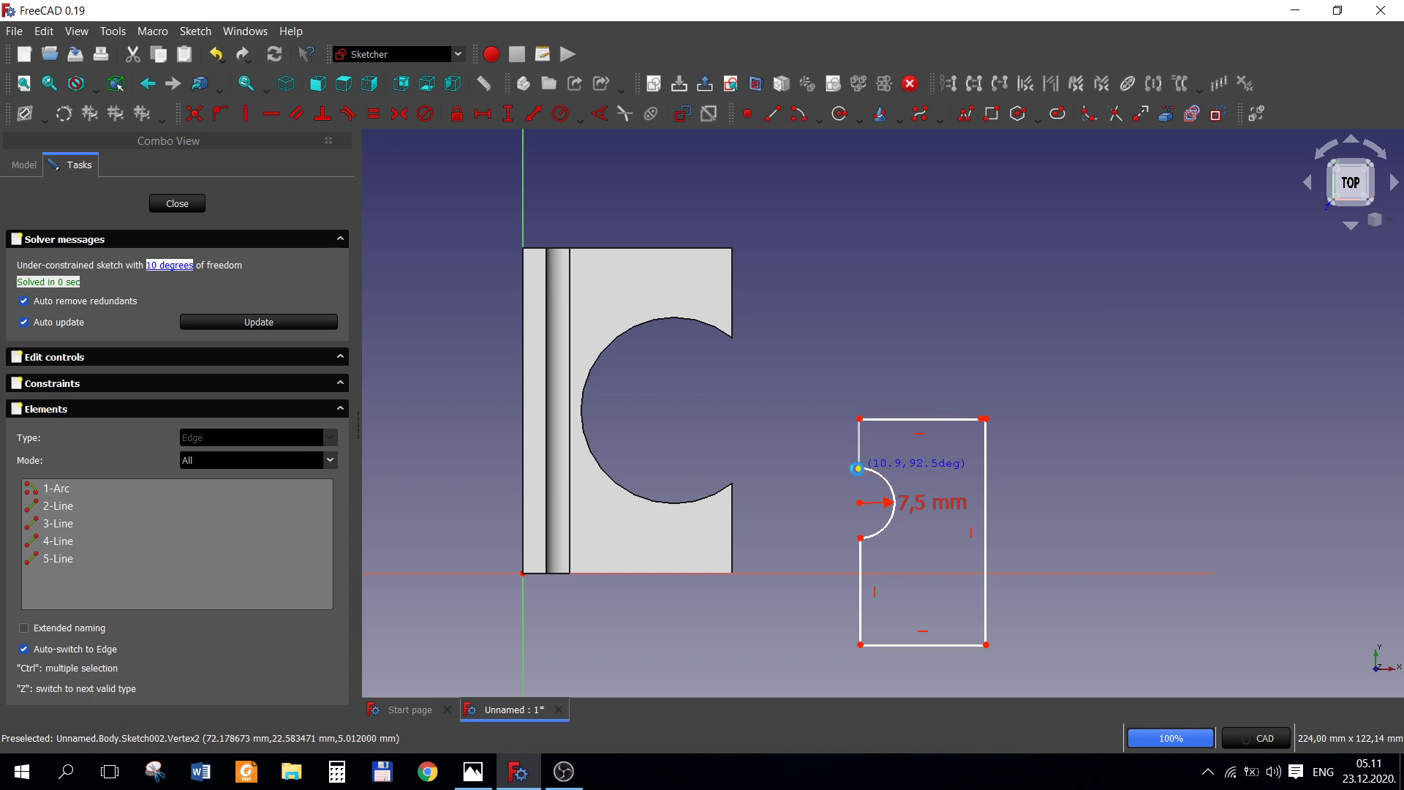
left_click(859, 468)
right_click(886, 449)
- Make the short upper-left line vertical and bring up the reference drawing
left_click(860, 448)
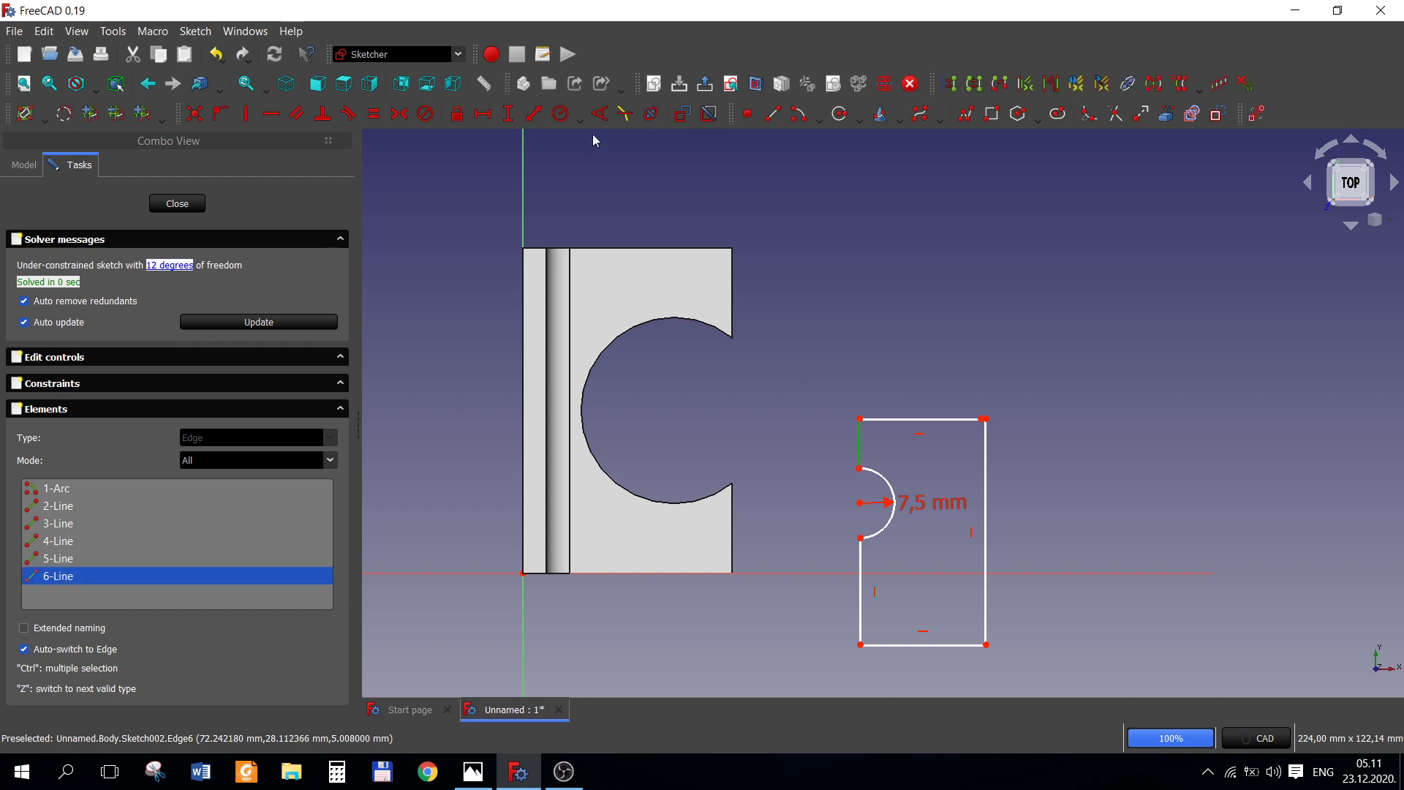
left_click(508, 116)
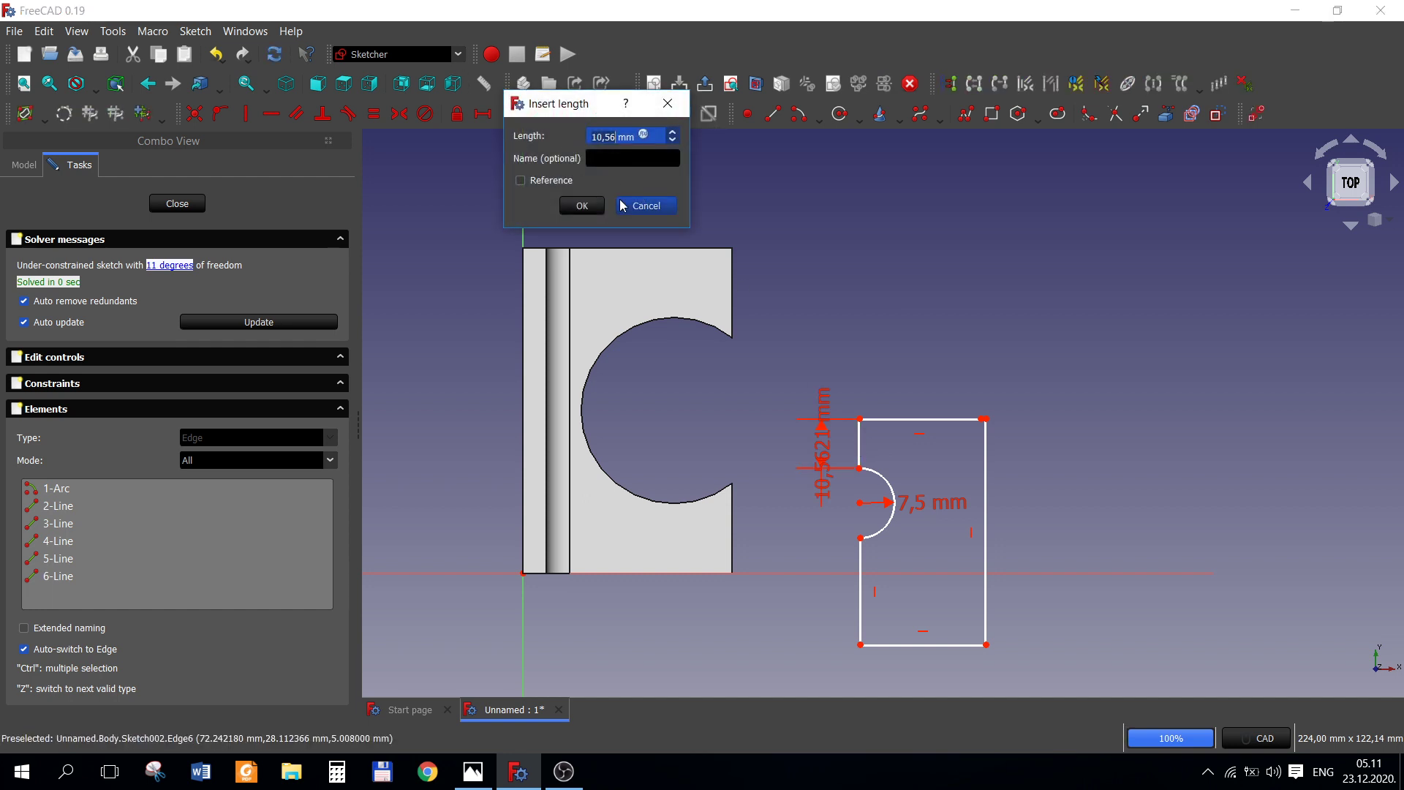
left_click(645, 204)
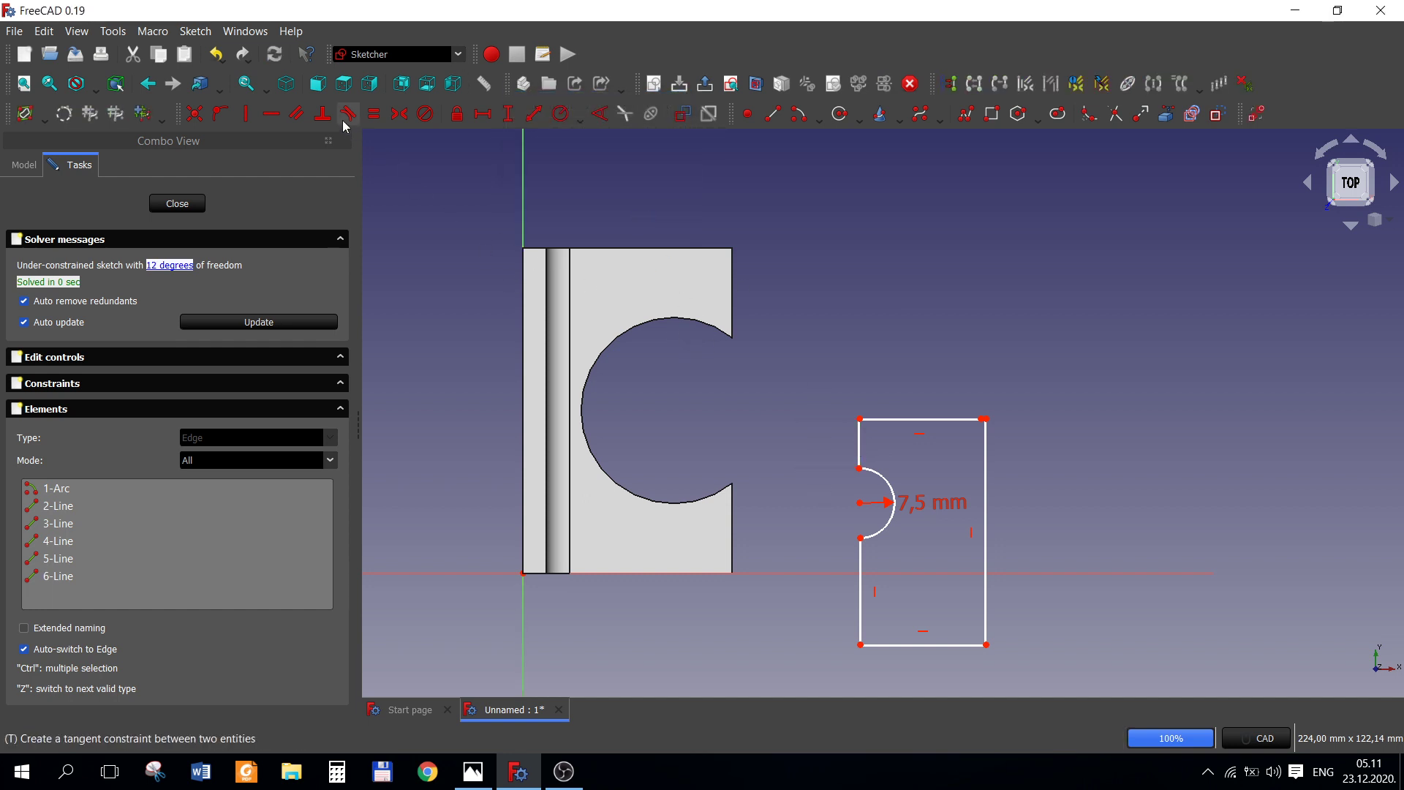
left_click(247, 114)
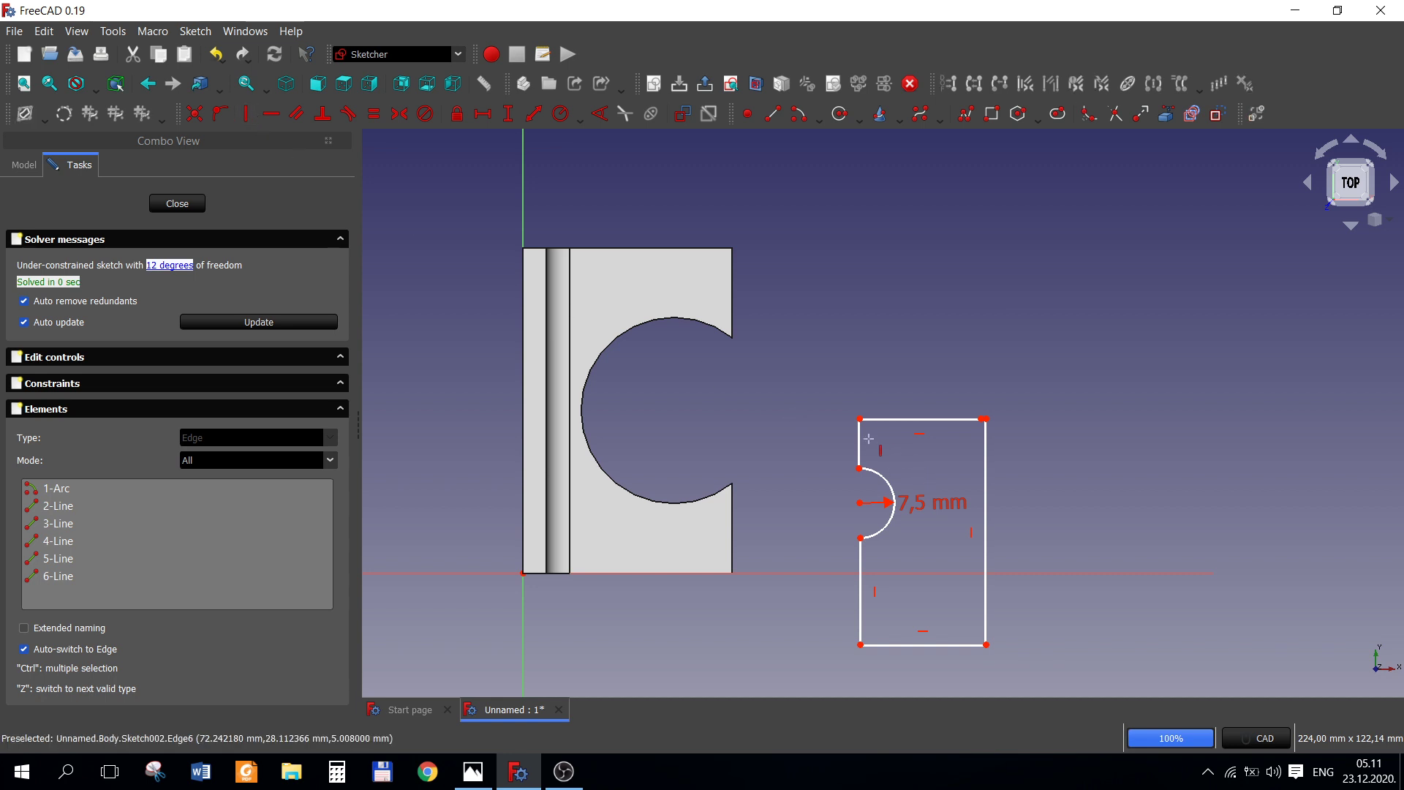
left_click(861, 446)
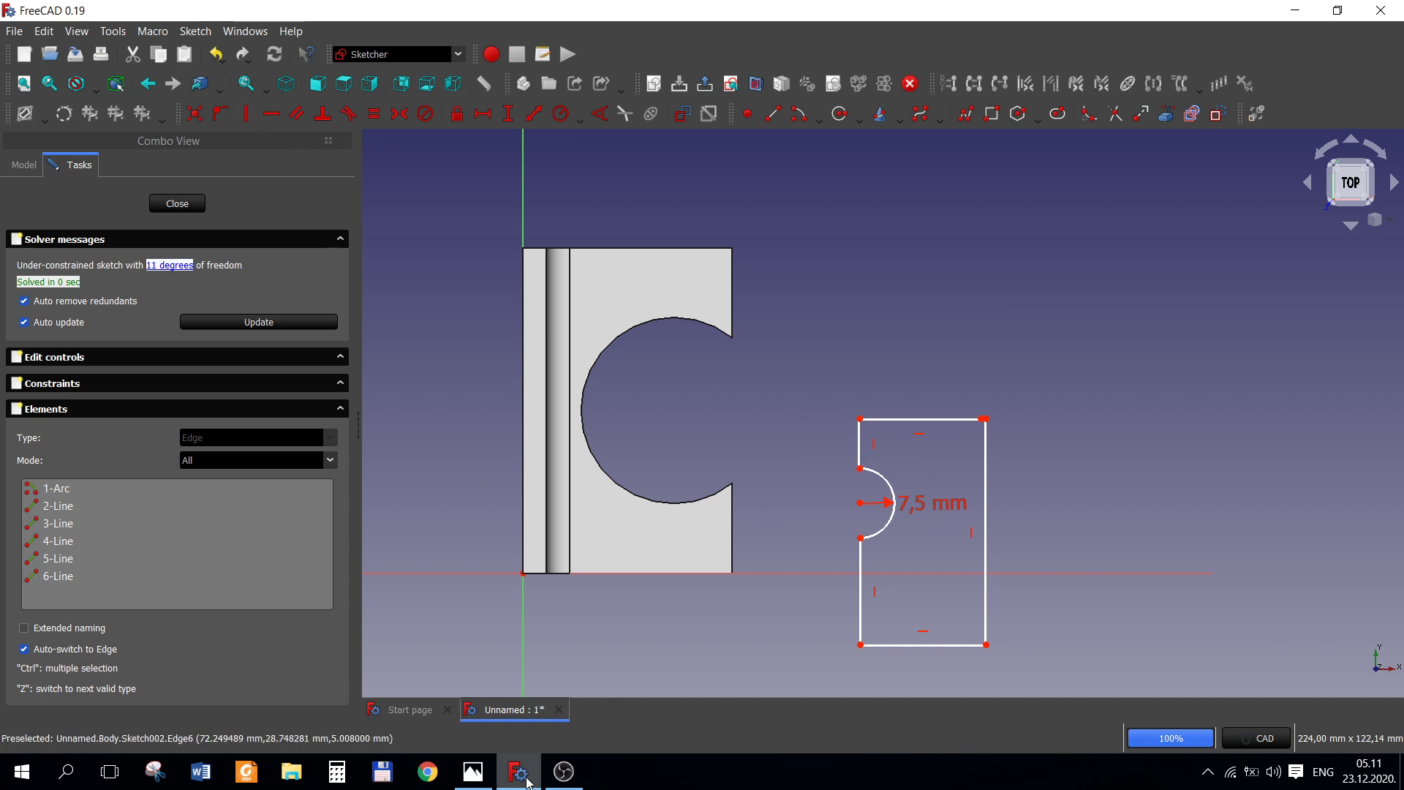
left_click(473, 771)
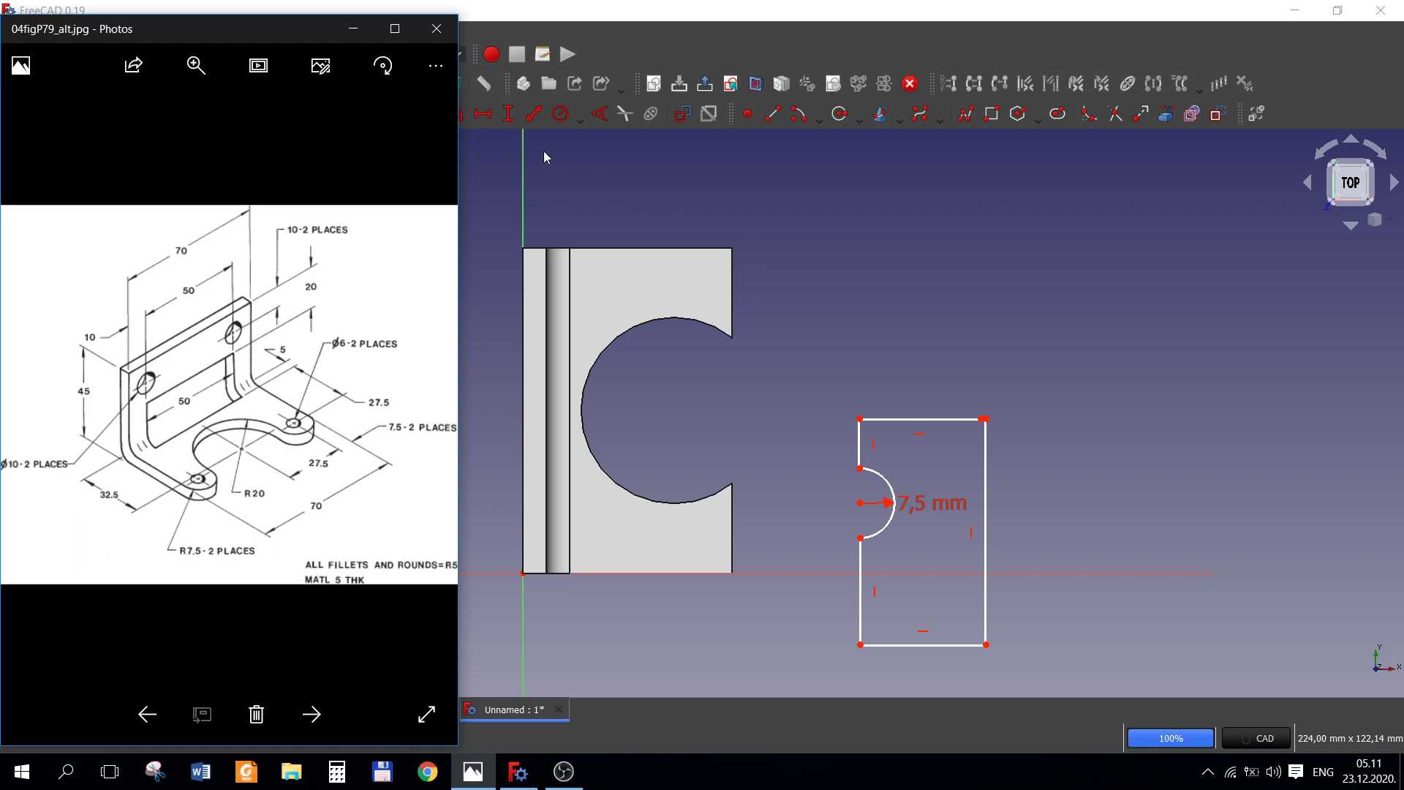
- Dimension the arc centre 37.5 mm horizontally from the sketch origin
left_click(527, 142)
left_click(484, 121)
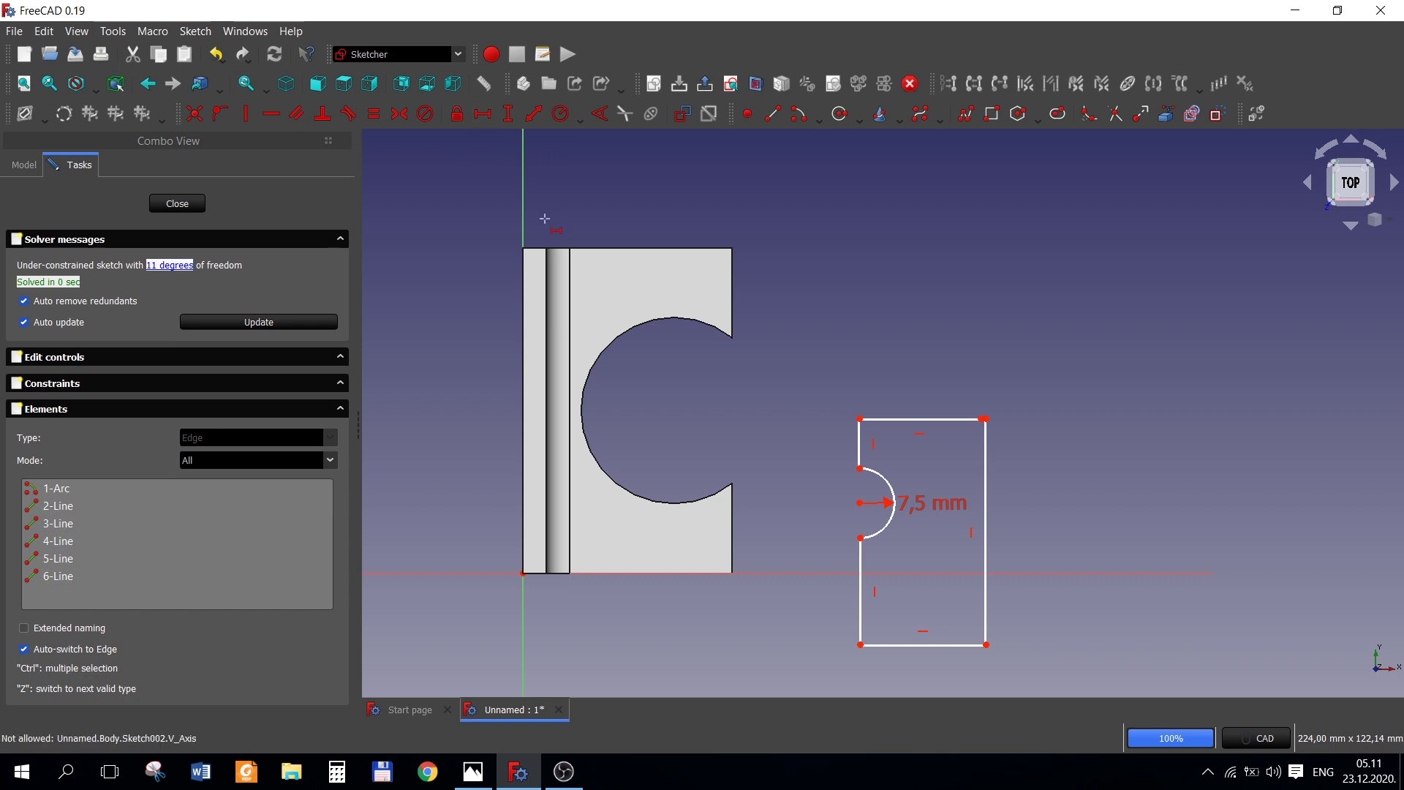
left_click(522, 573)
left_click(859, 504)
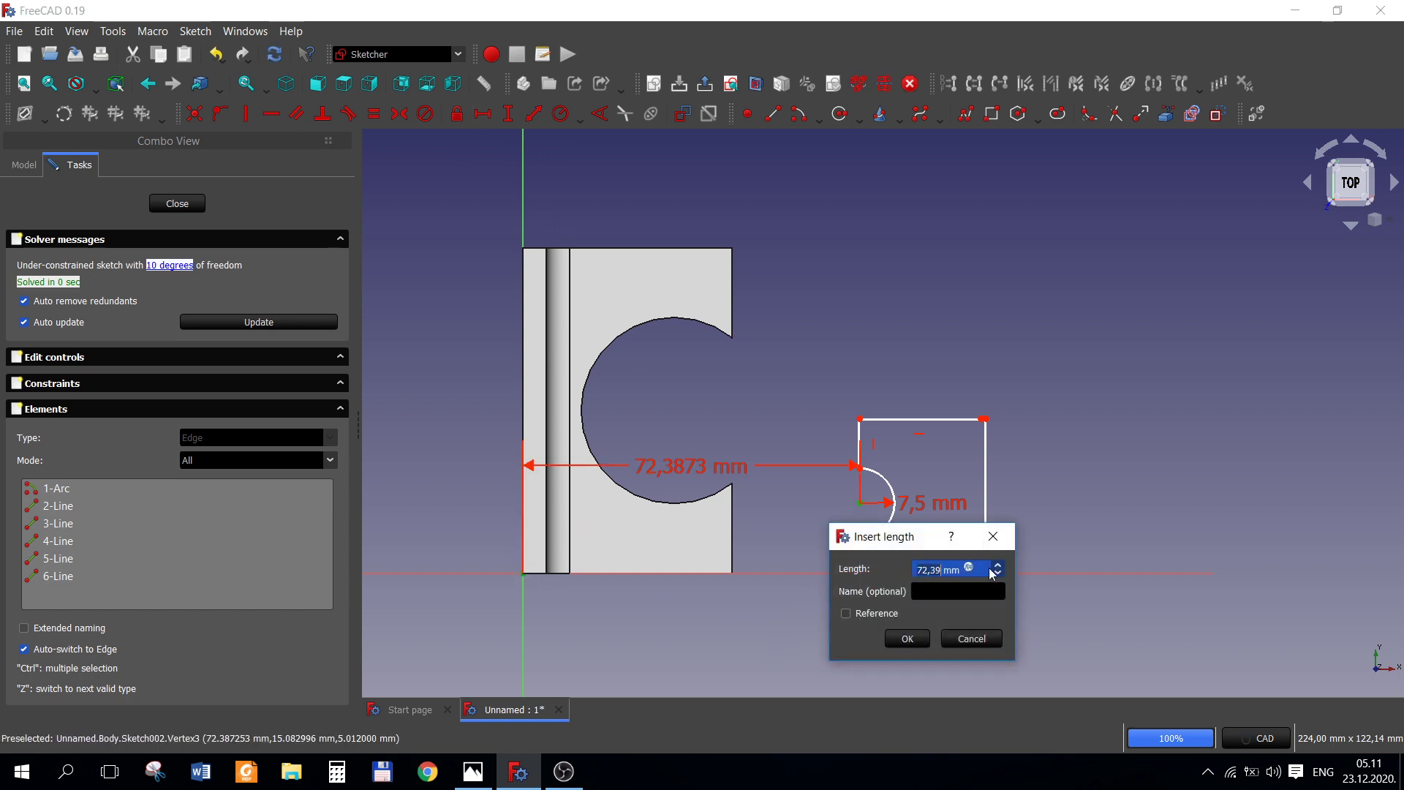
type("3")
key("Return")
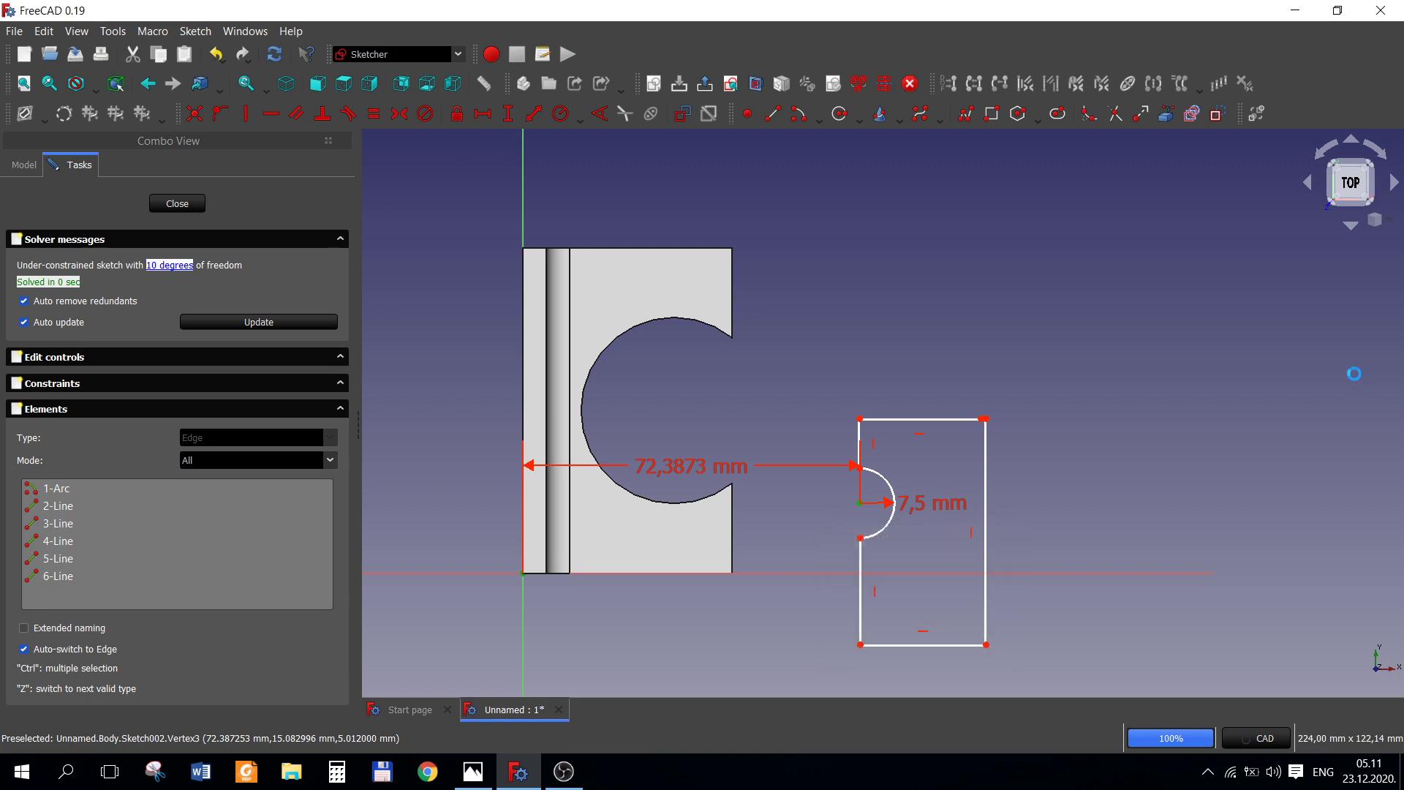
scroll(825, 511, "up", 1)
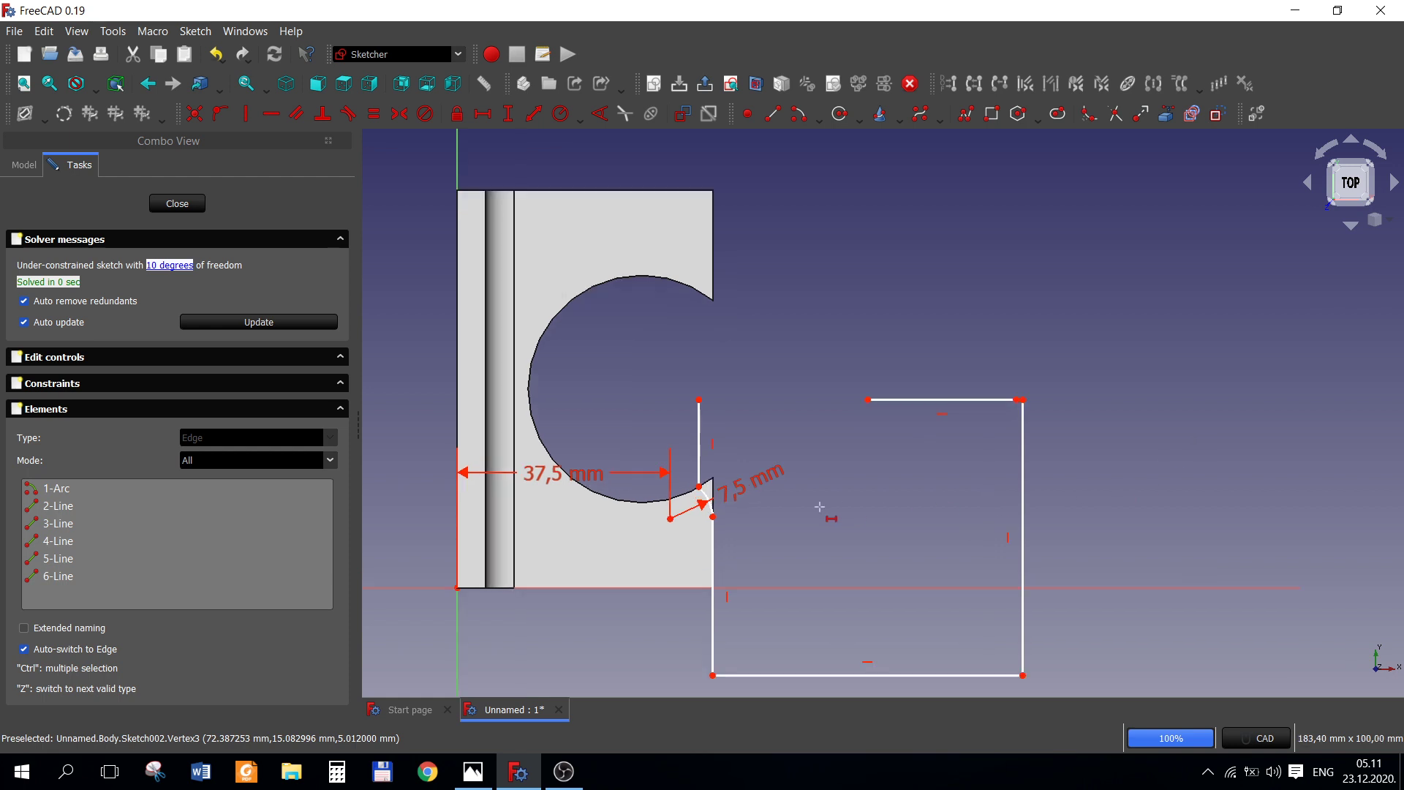
scroll(715, 548, "up", 2)
key("Escape")
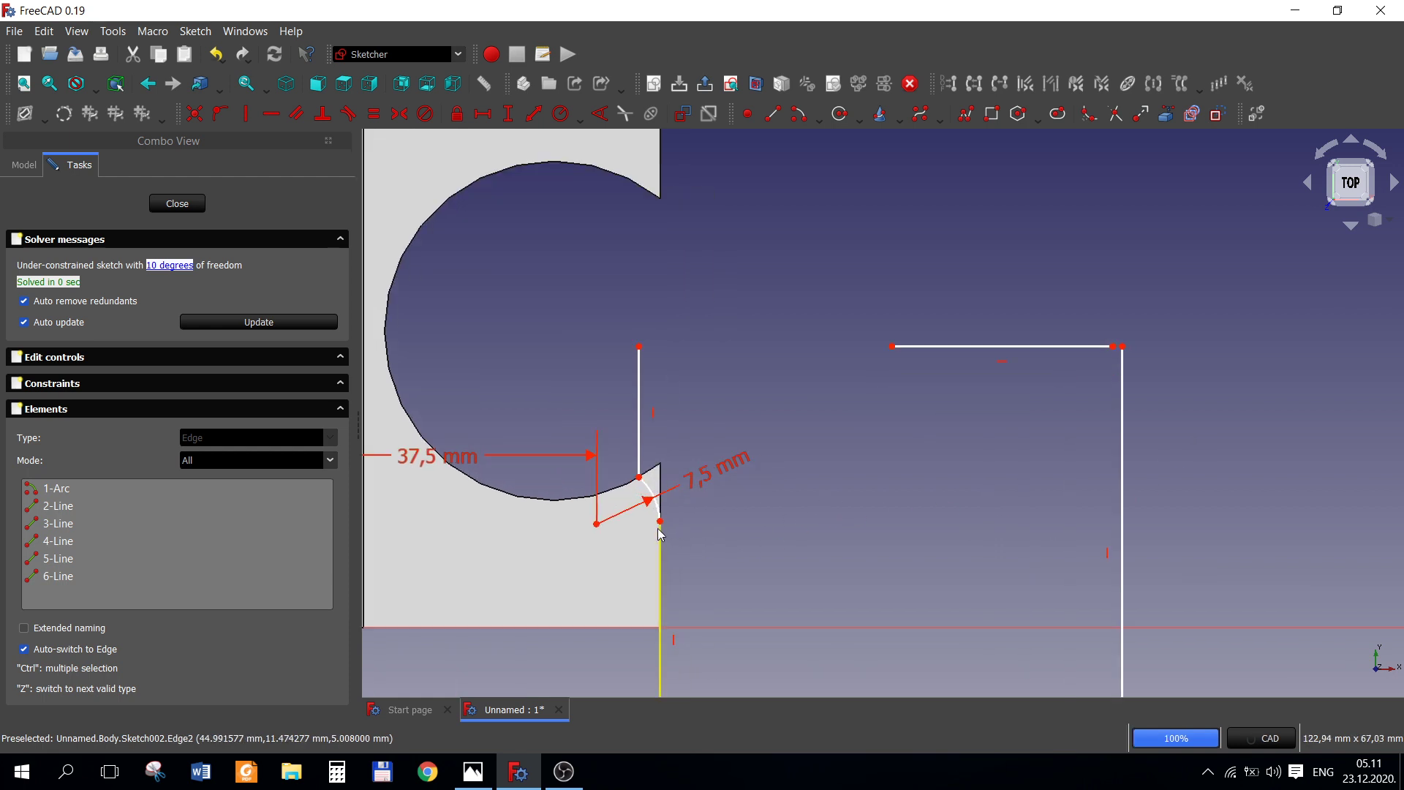
- Reposition the arc endpoints, align them vertically, and rejoin the two top-corner endpoints
left_click_drag(661, 523, 605, 571)
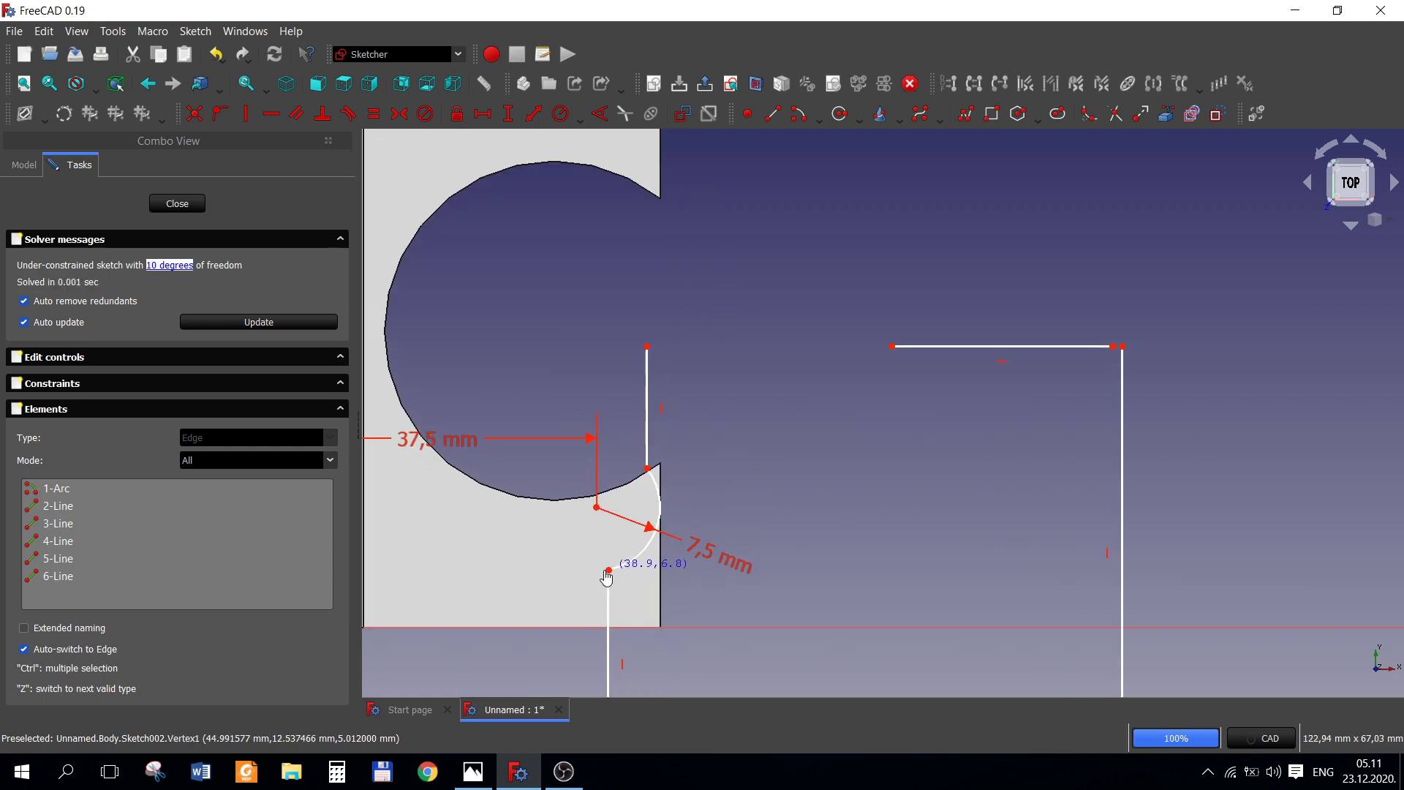
mouse_move(648, 470)
left_mouse_down()
mouse_move(623, 464)
mouse_move(644, 630)
left_mouse_up()
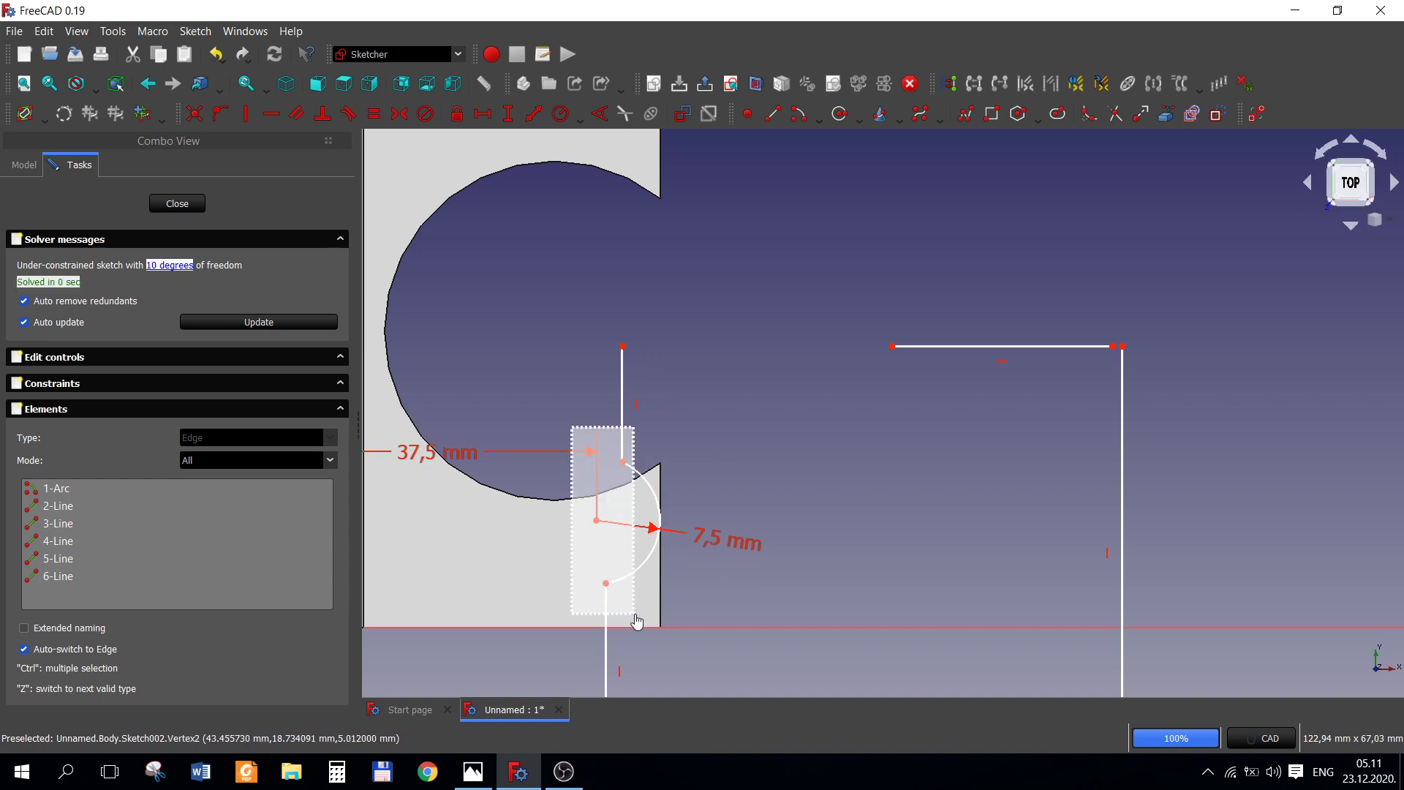
left_click(246, 113)
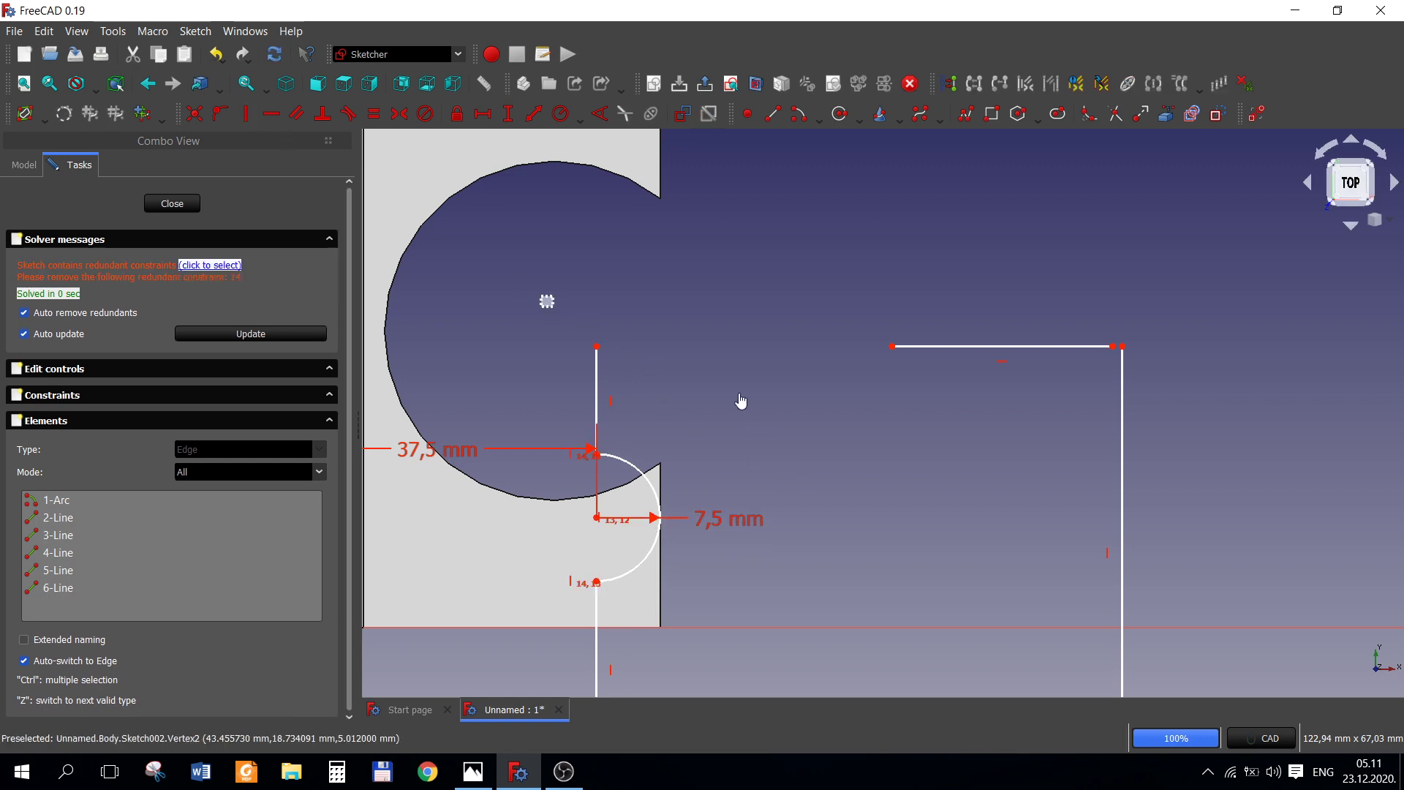
left_click_drag(542, 295, 938, 451)
left_click(193, 115)
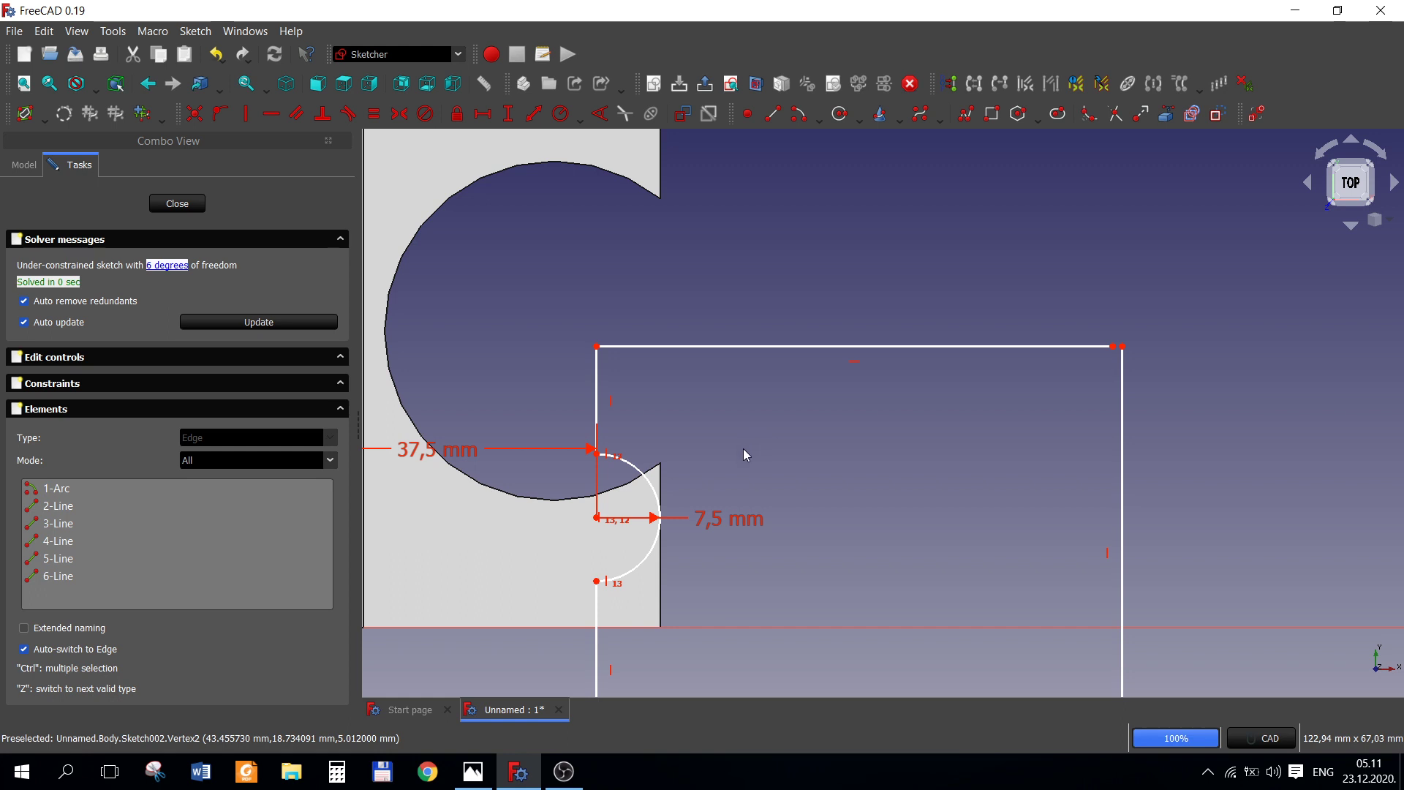
scroll(743, 449, "down", 2)
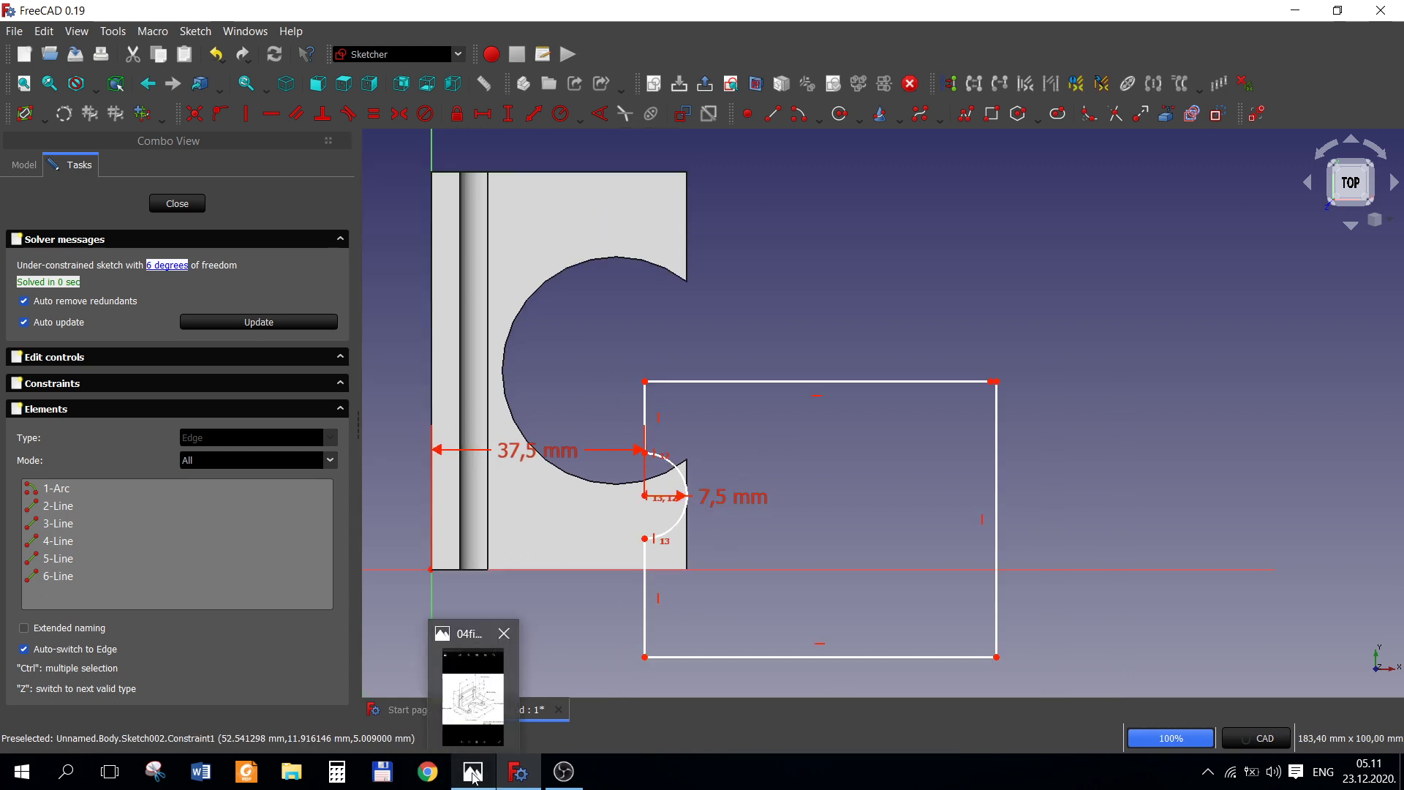
- Review the reference drawing in Photos before returning to the sketch
left_click(473, 776)
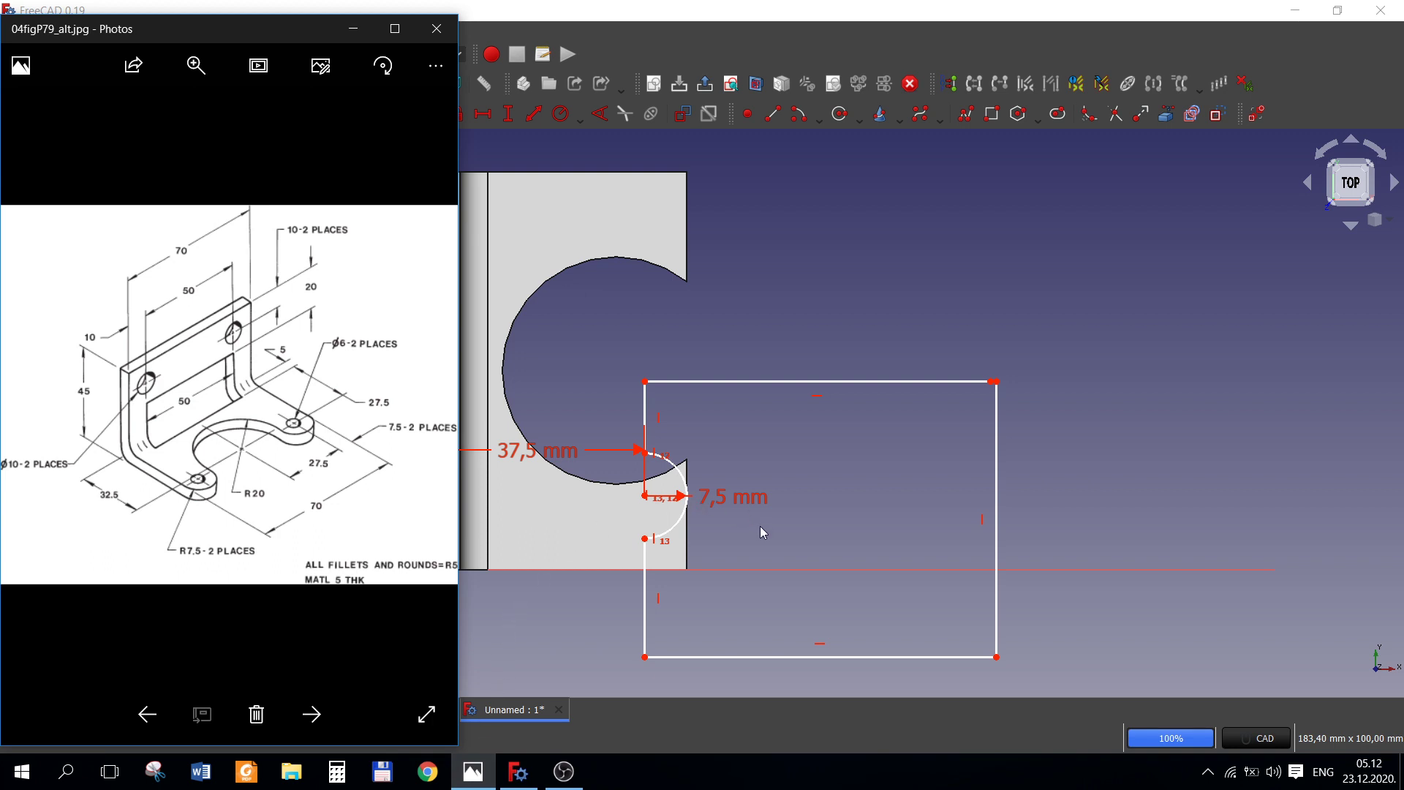
scroll(761, 525, "down", 2)
scroll(761, 532, "up", 1)
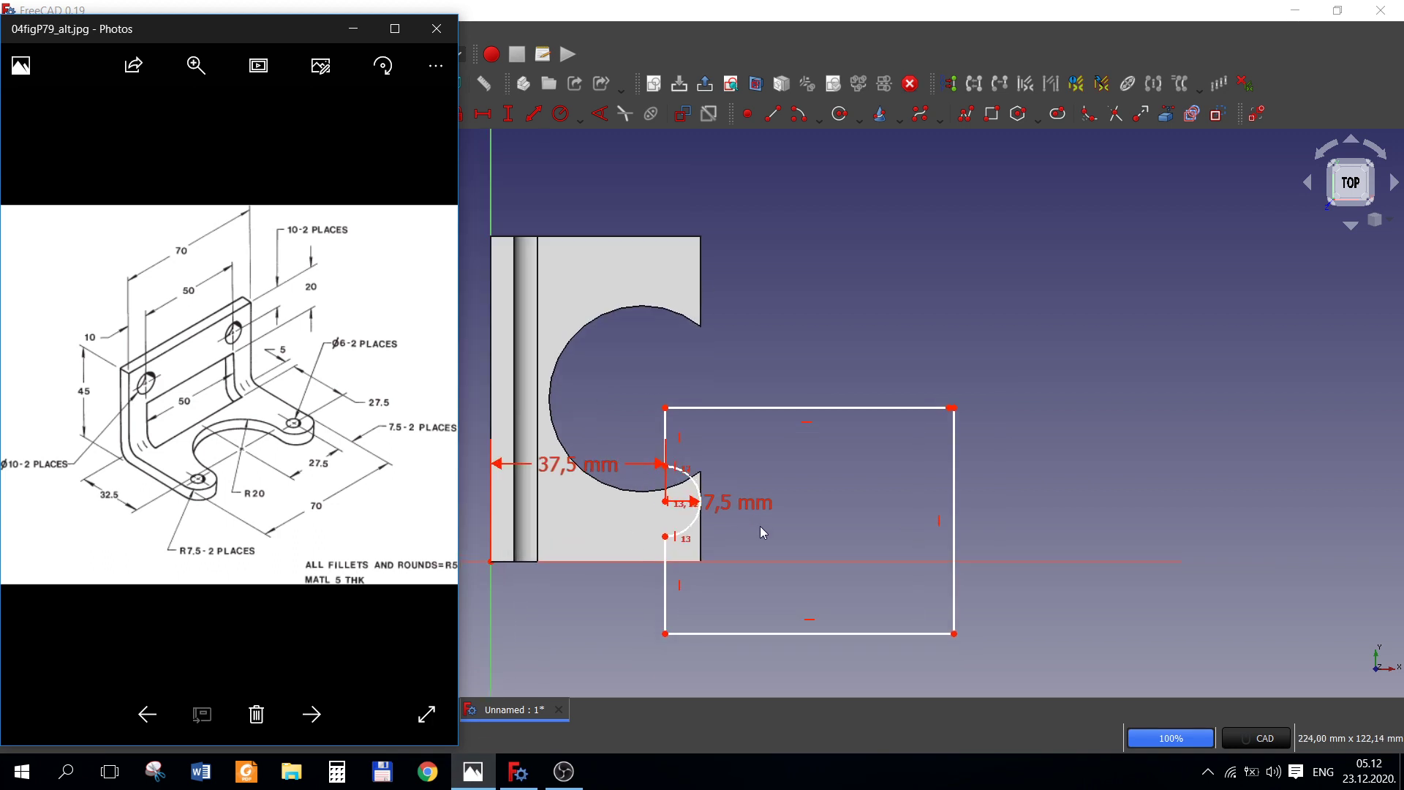
scroll(749, 534, "up", 1)
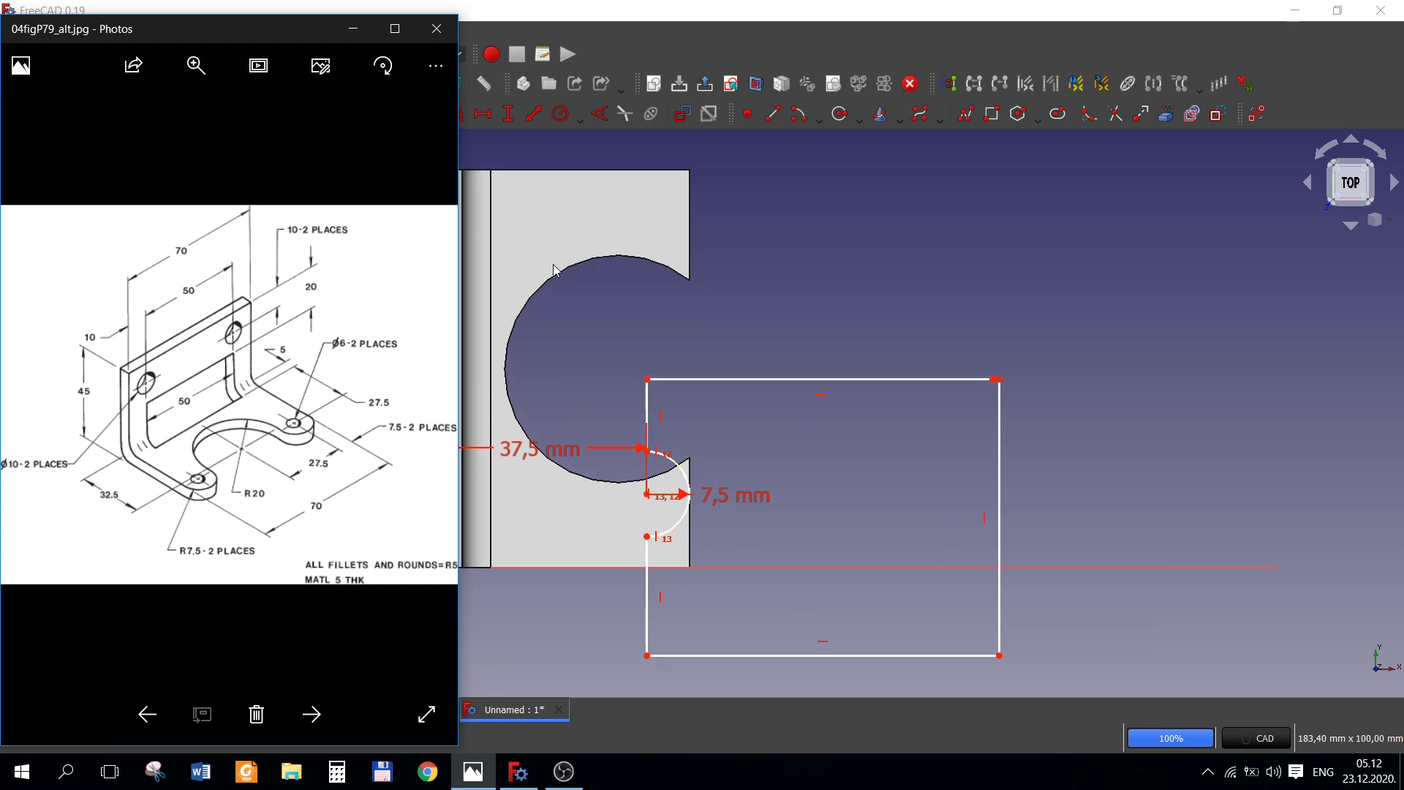
left_click(510, 122)
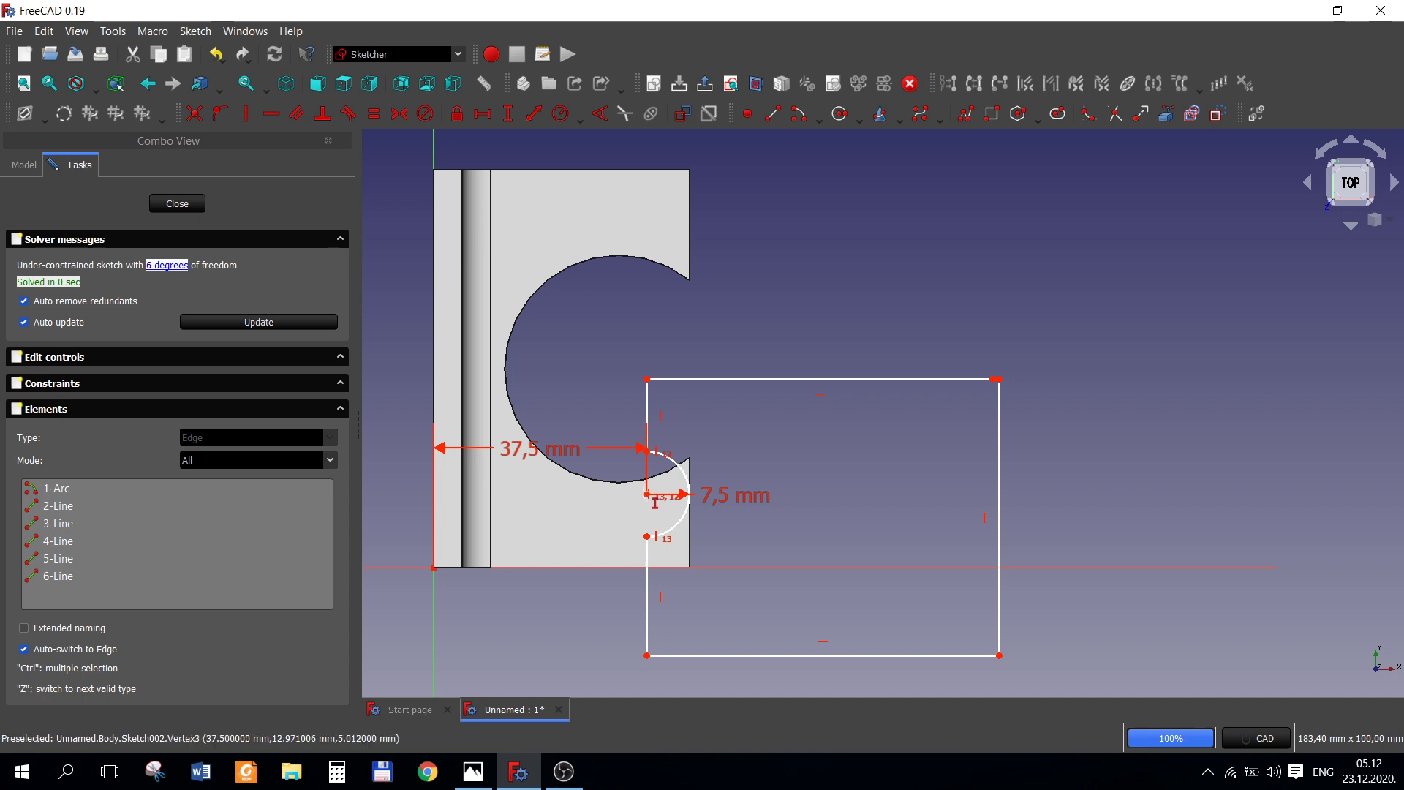
- Dimension the arc centre 7.5 mm above the sketch origin
left_click(646, 494)
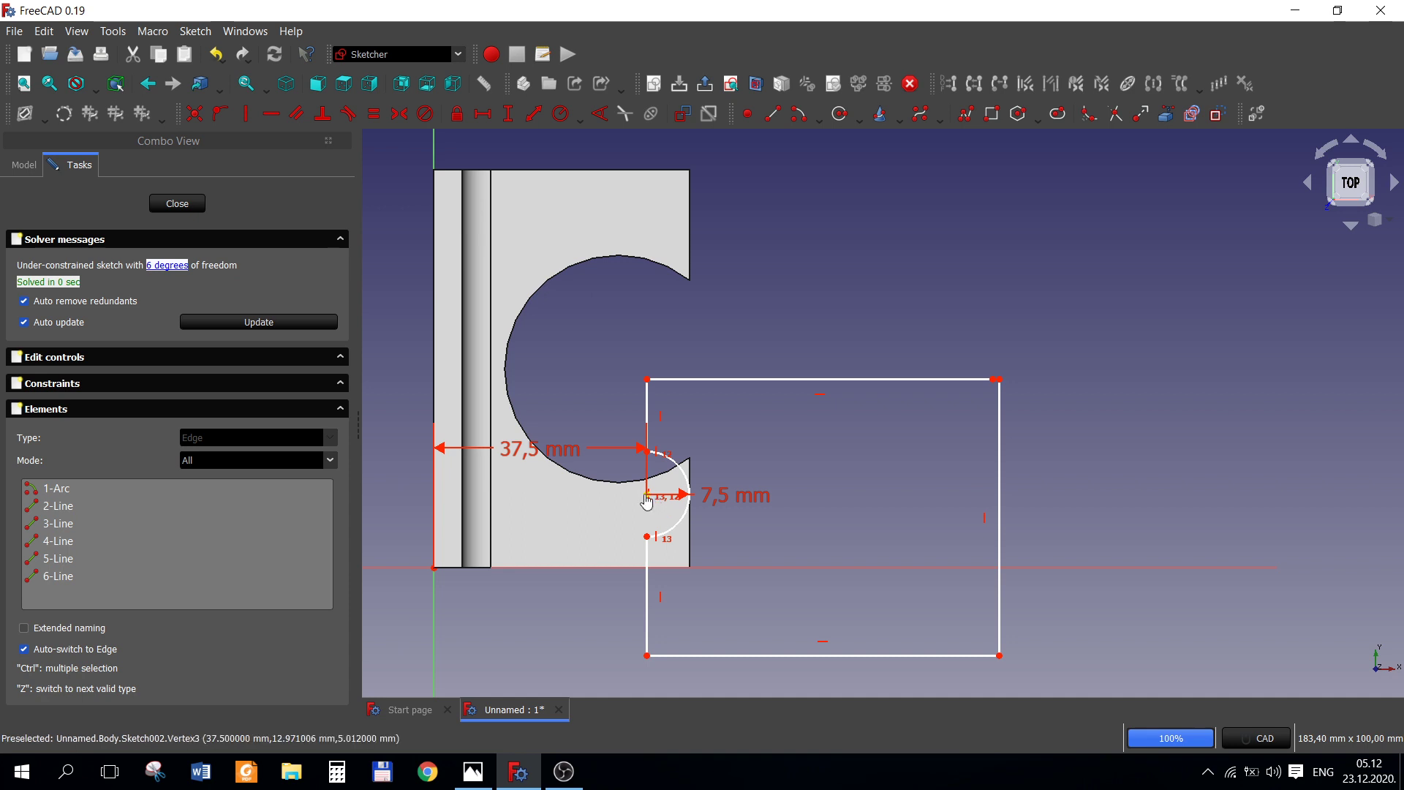
left_click(432, 569)
type("i")
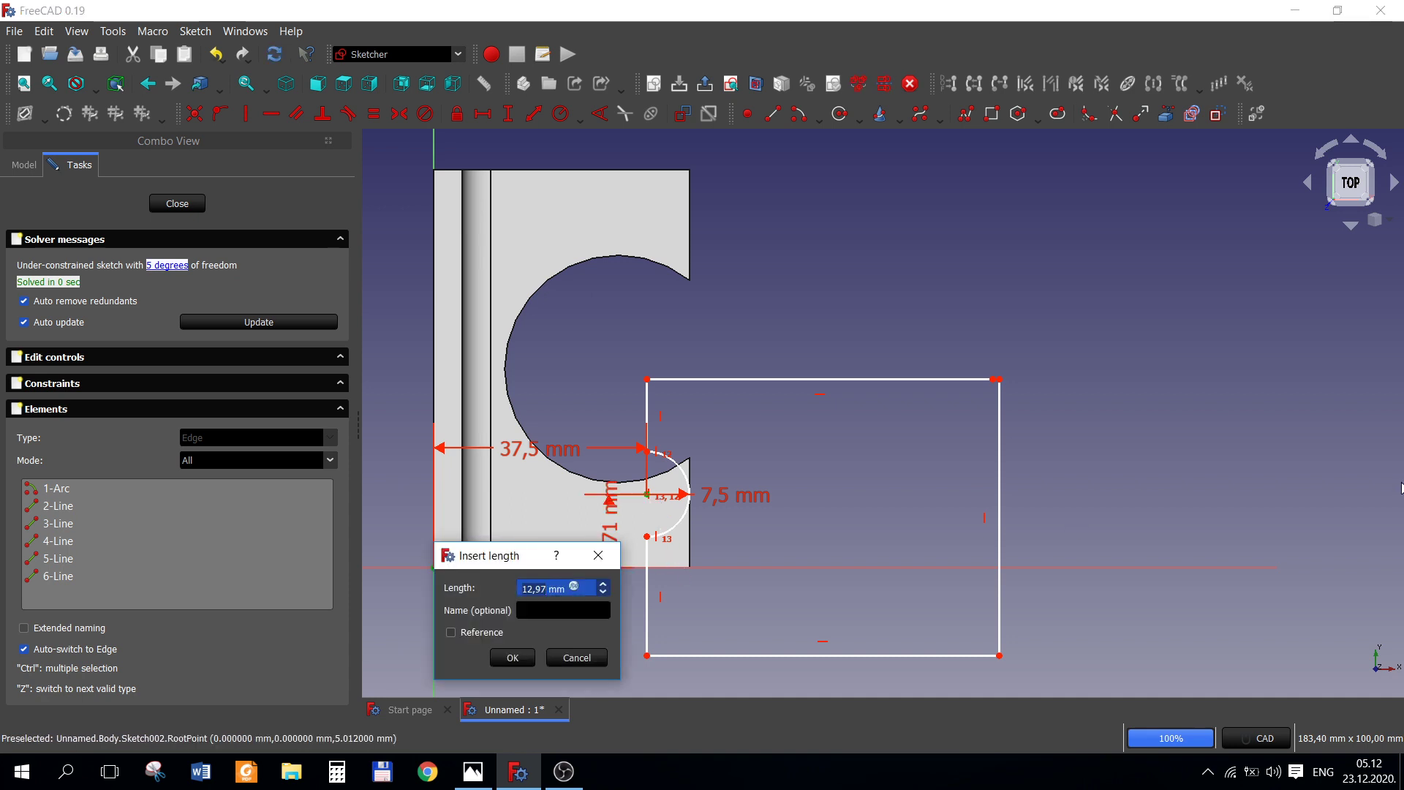
type("7")
key("Return")
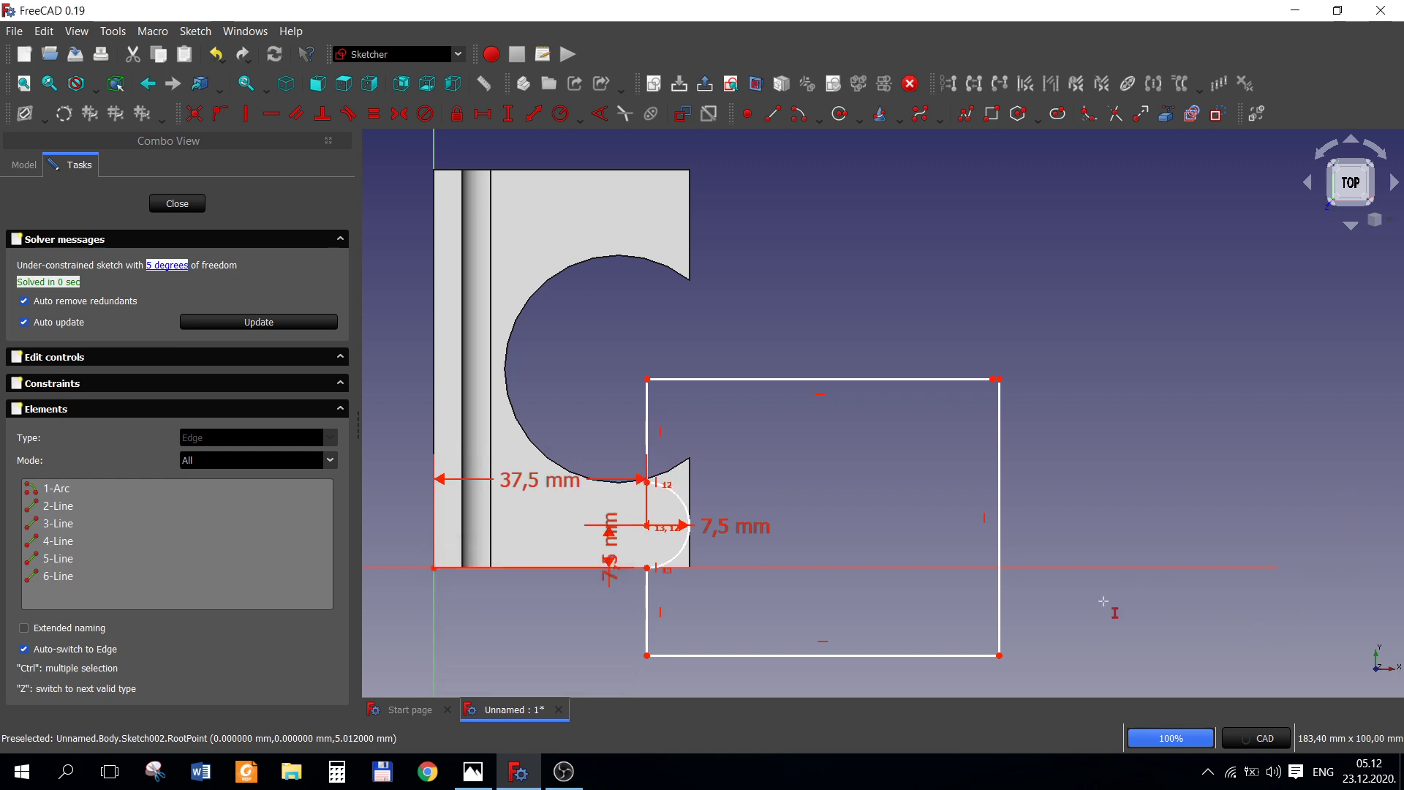
scroll(772, 528, "down", 1)
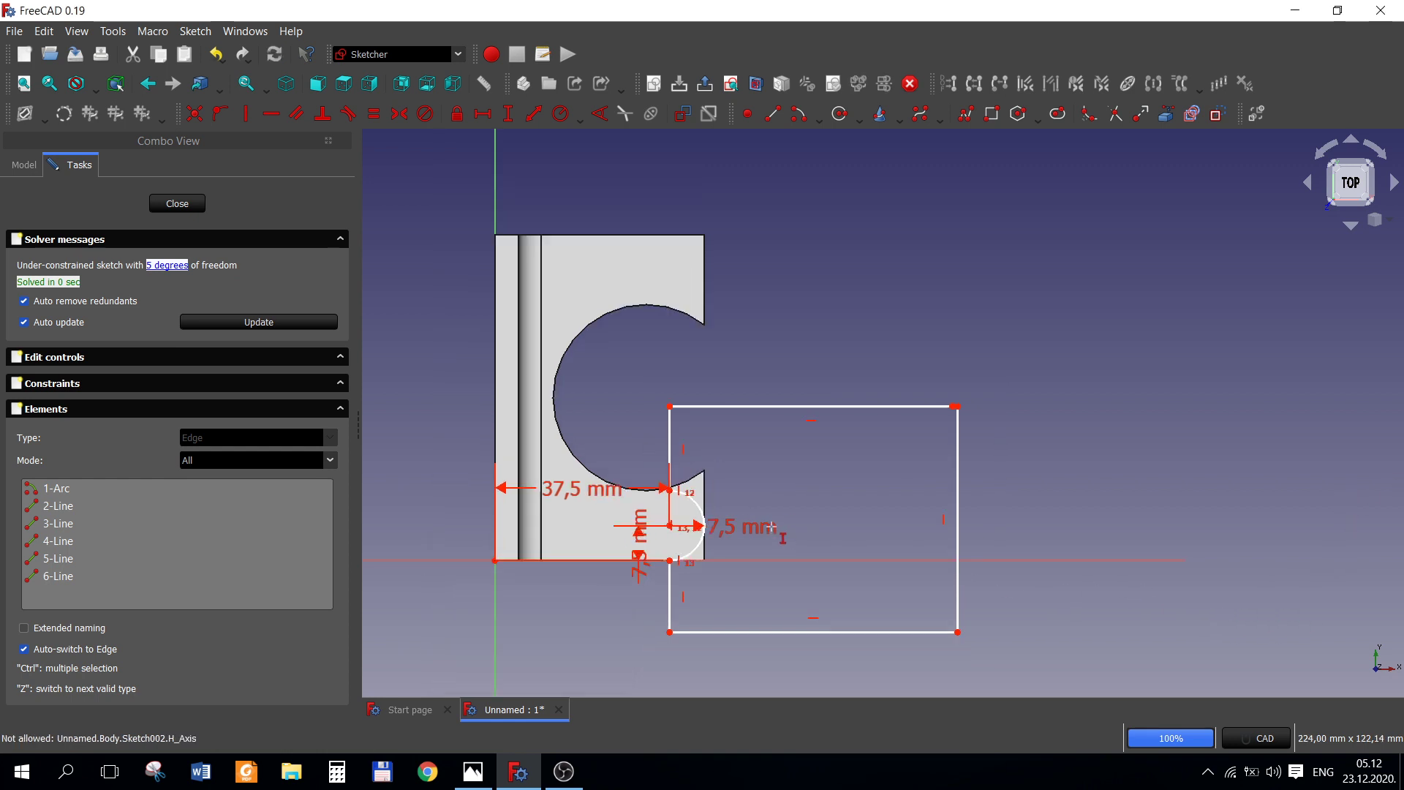
scroll(772, 528, "down", 1)
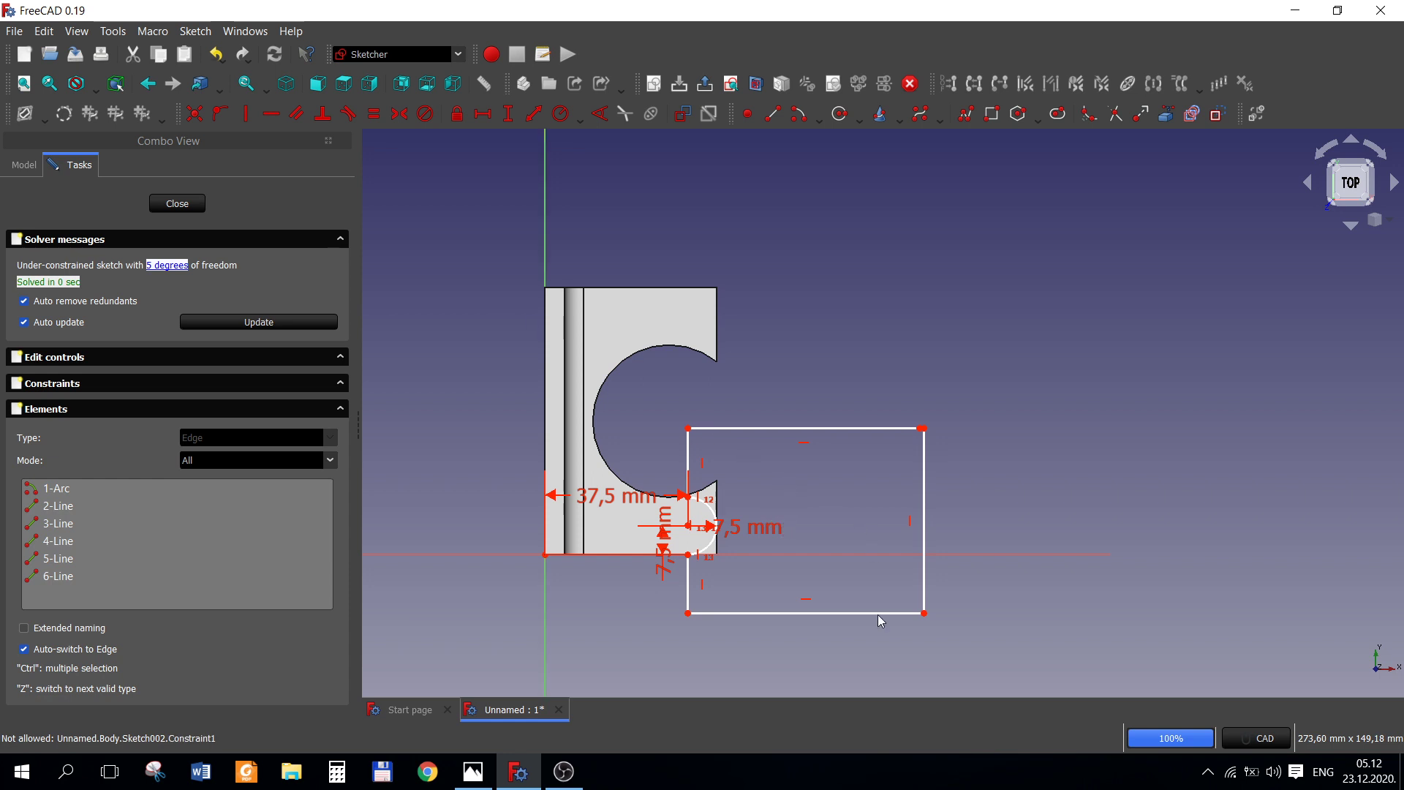
- Reshape the notched rectangle by dragging its sides and corners and rejoining the top line's endpoint
left_click_drag(920, 616, 751, 607)
left_click_drag(975, 484, 975, 484)
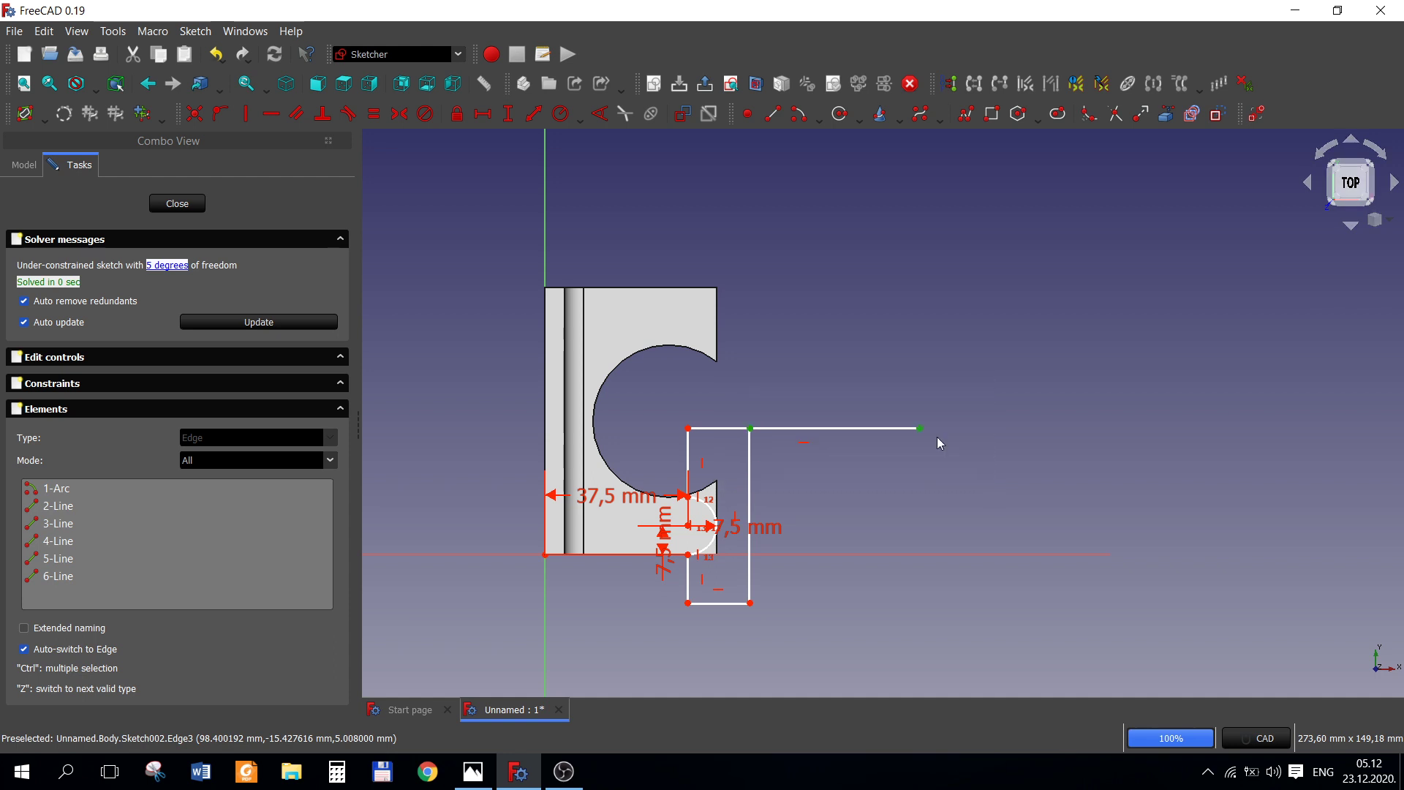
left_click(193, 115)
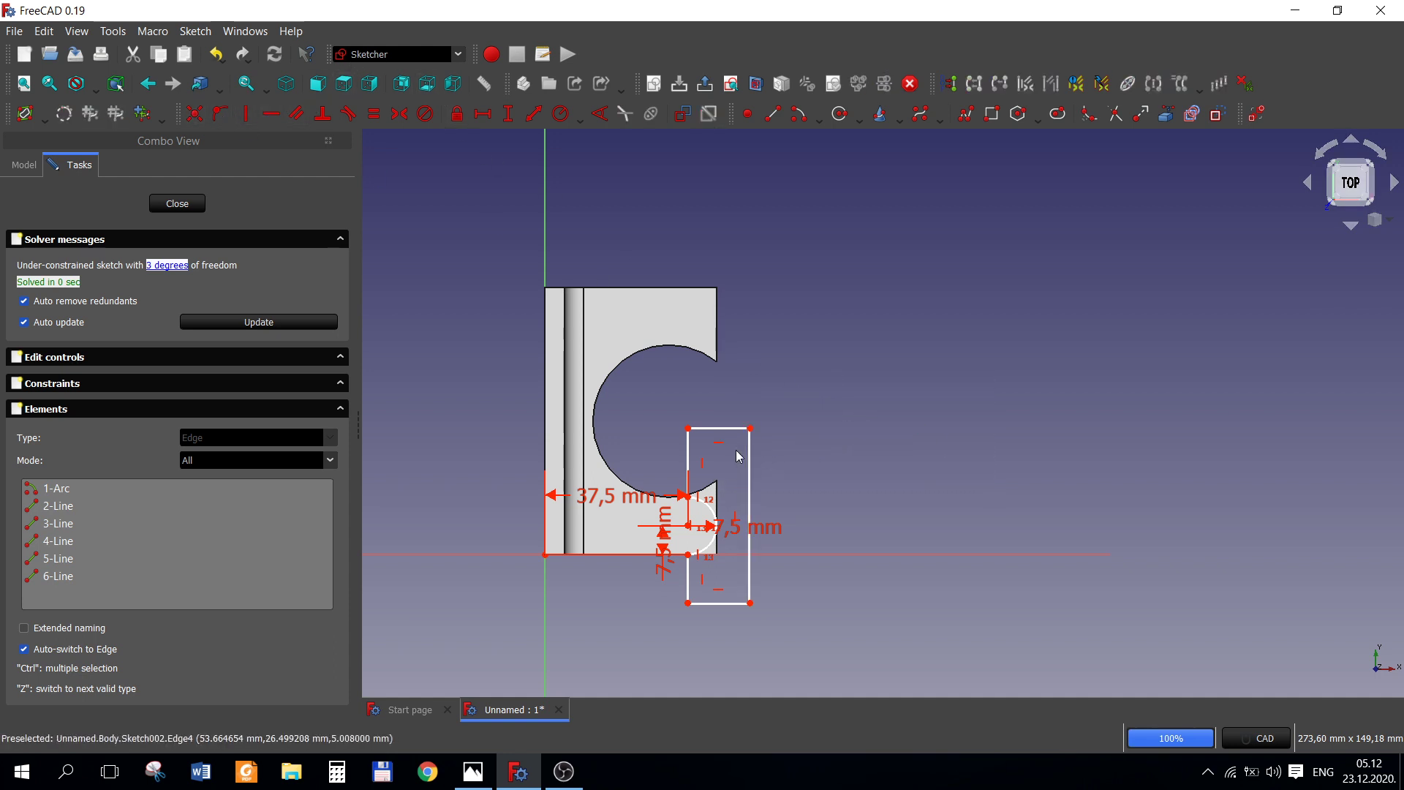
left_click(174, 270)
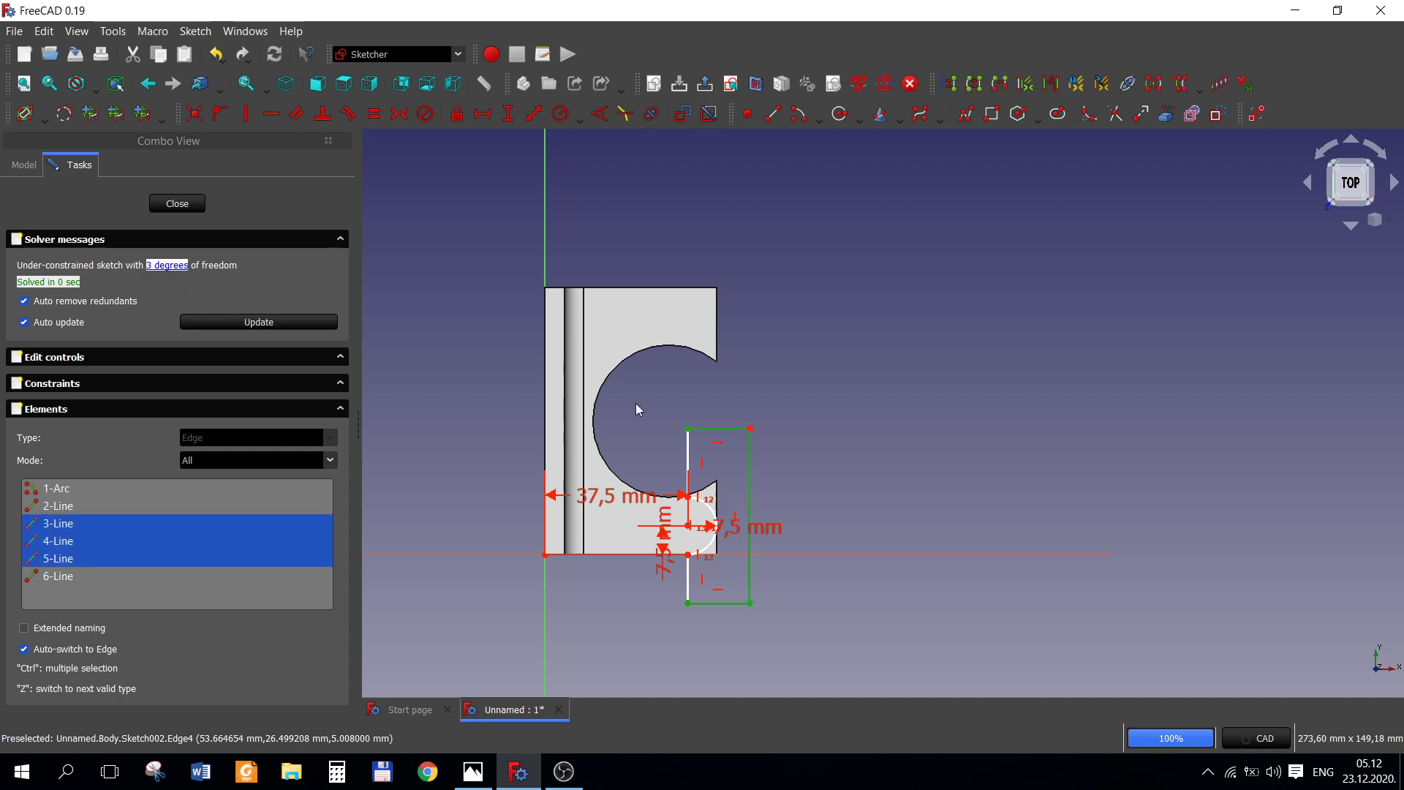
left_click(866, 499)
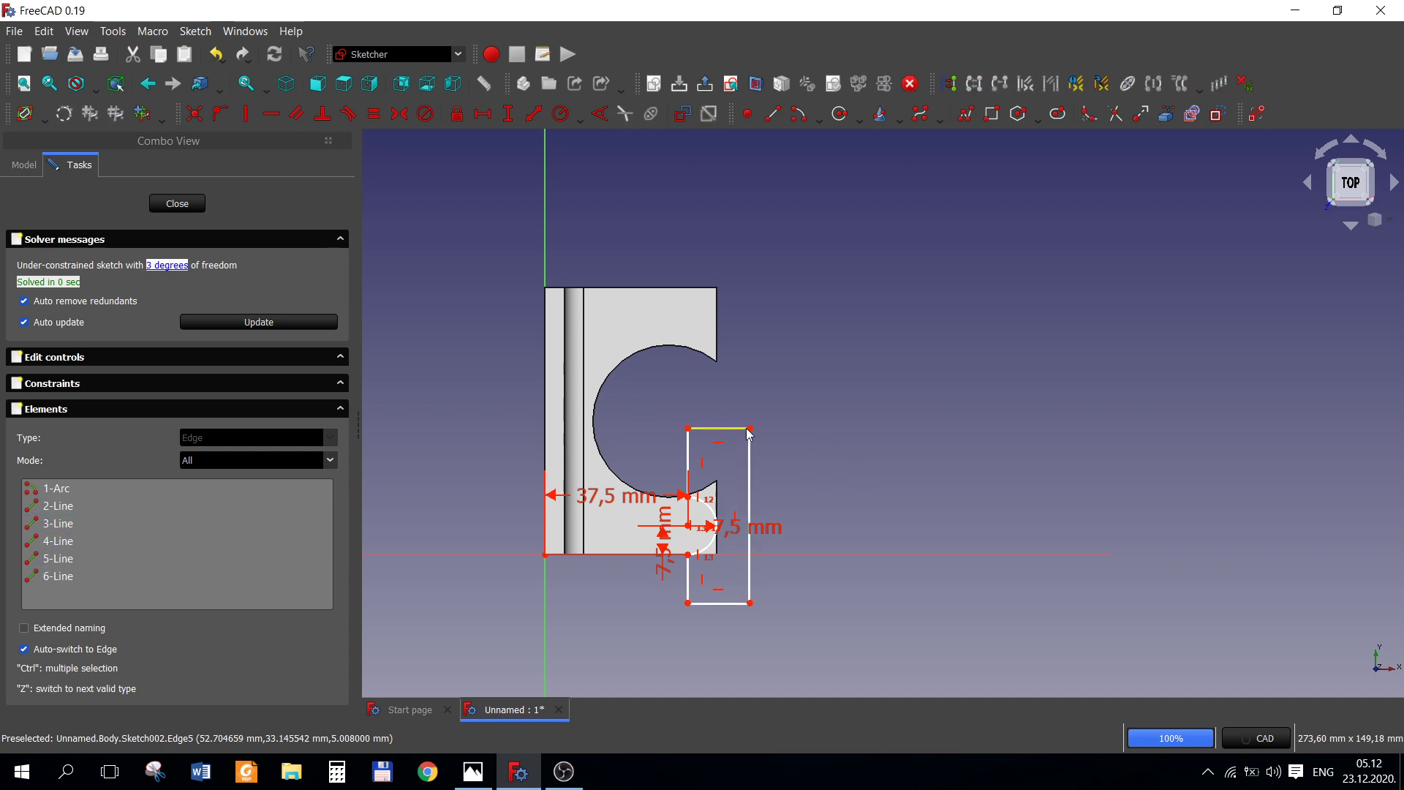
left_click_drag(749, 428, 741, 462)
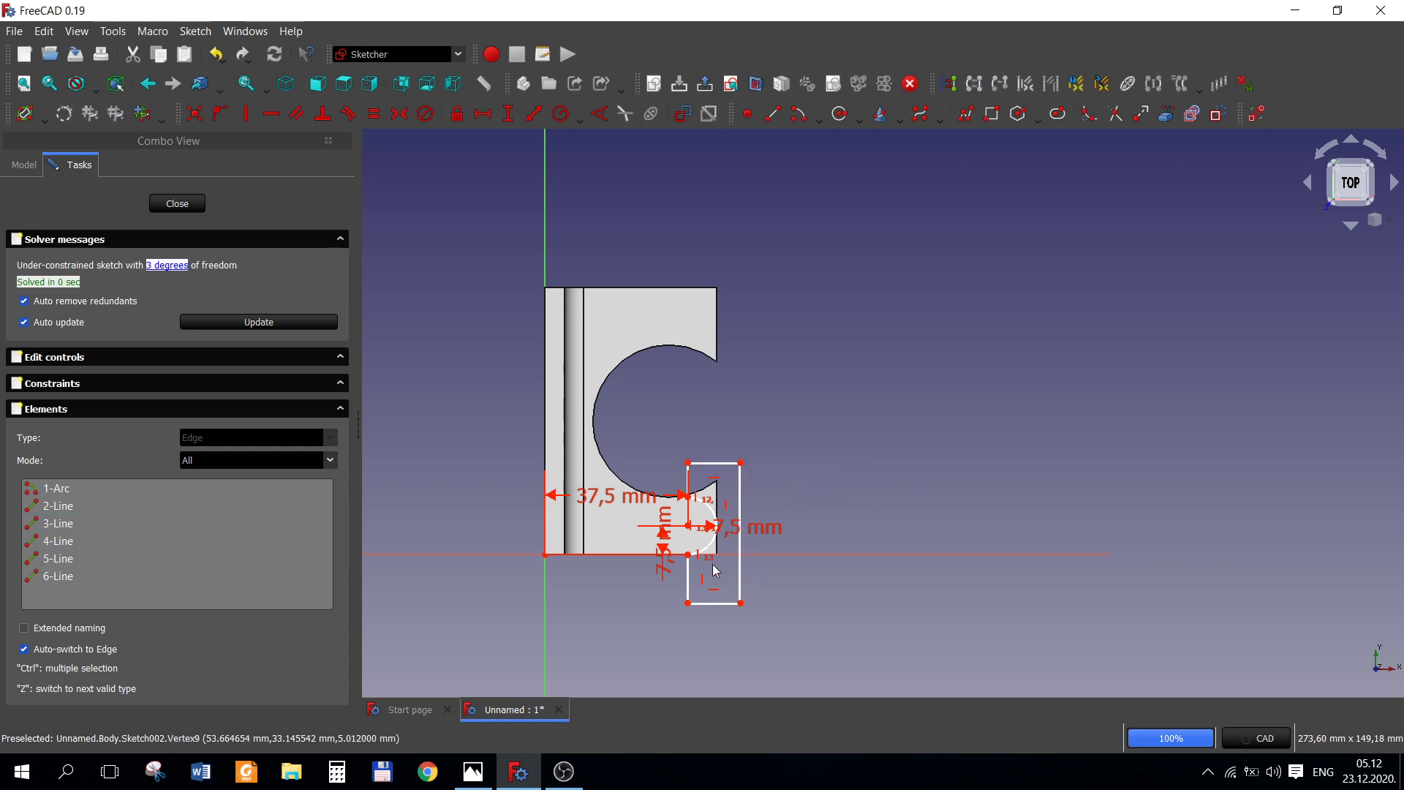
left_click_drag(741, 602, 740, 583)
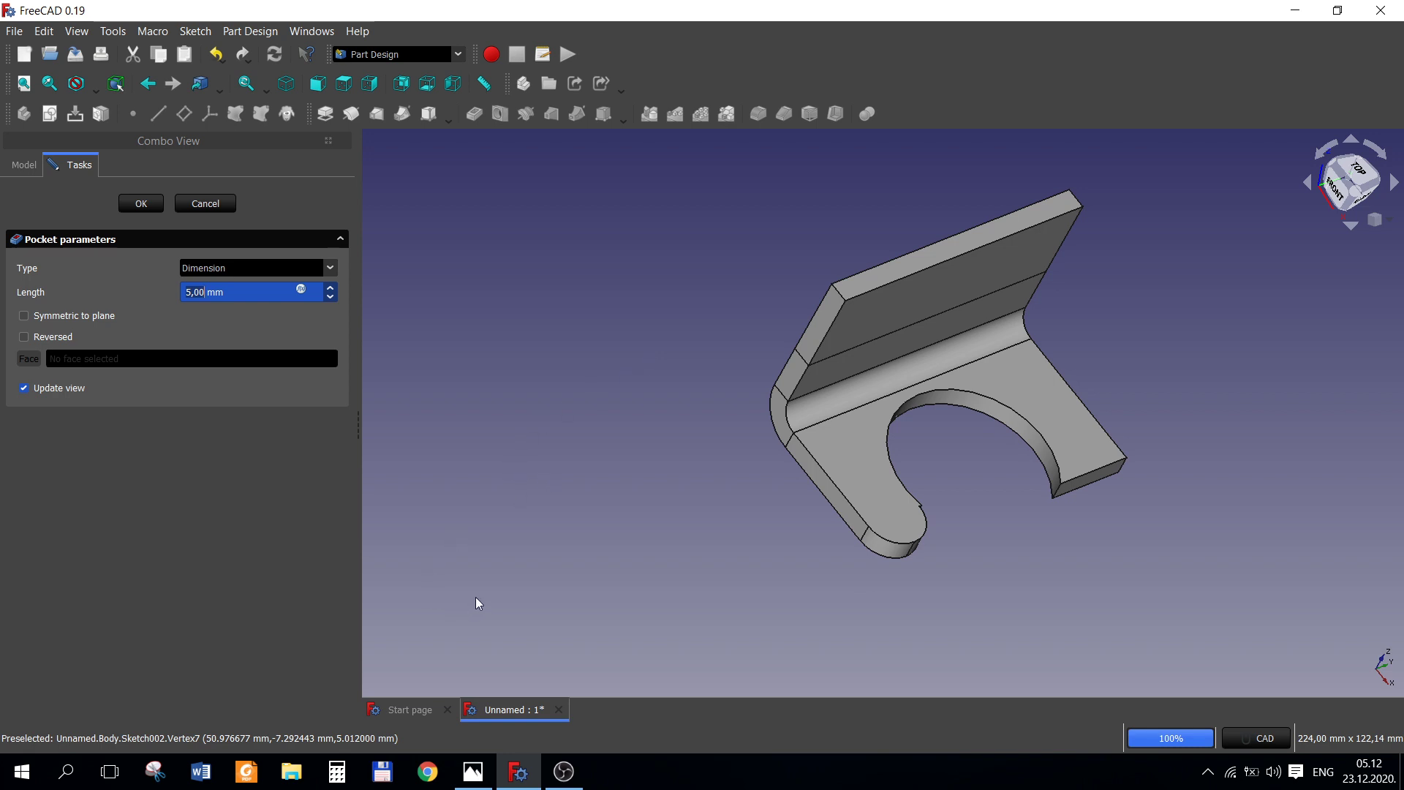
- Accept the 5 mm pocket as Pocket001 and reopen Sketch002 for editing
left_click(143, 203)
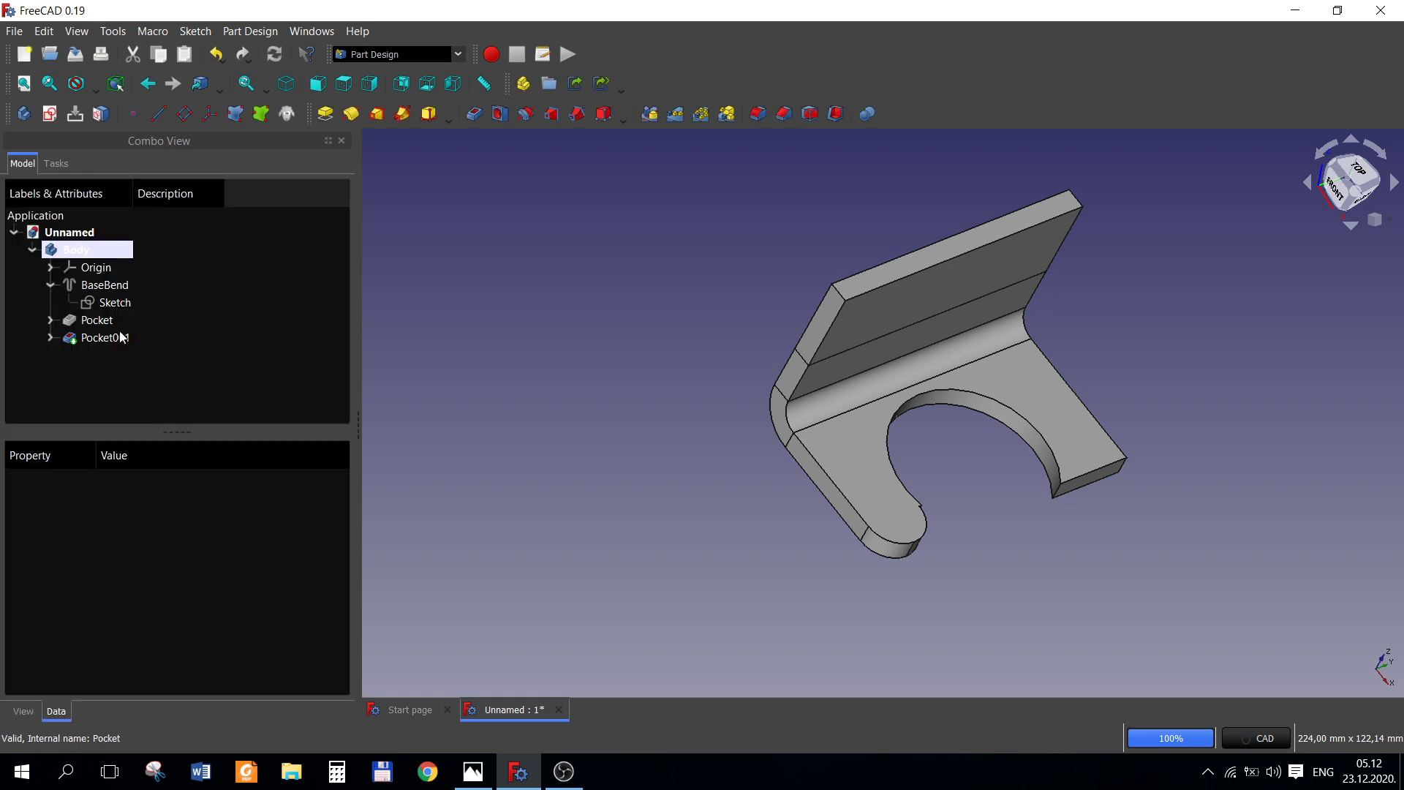
left_click(51, 338)
left_click(111, 357)
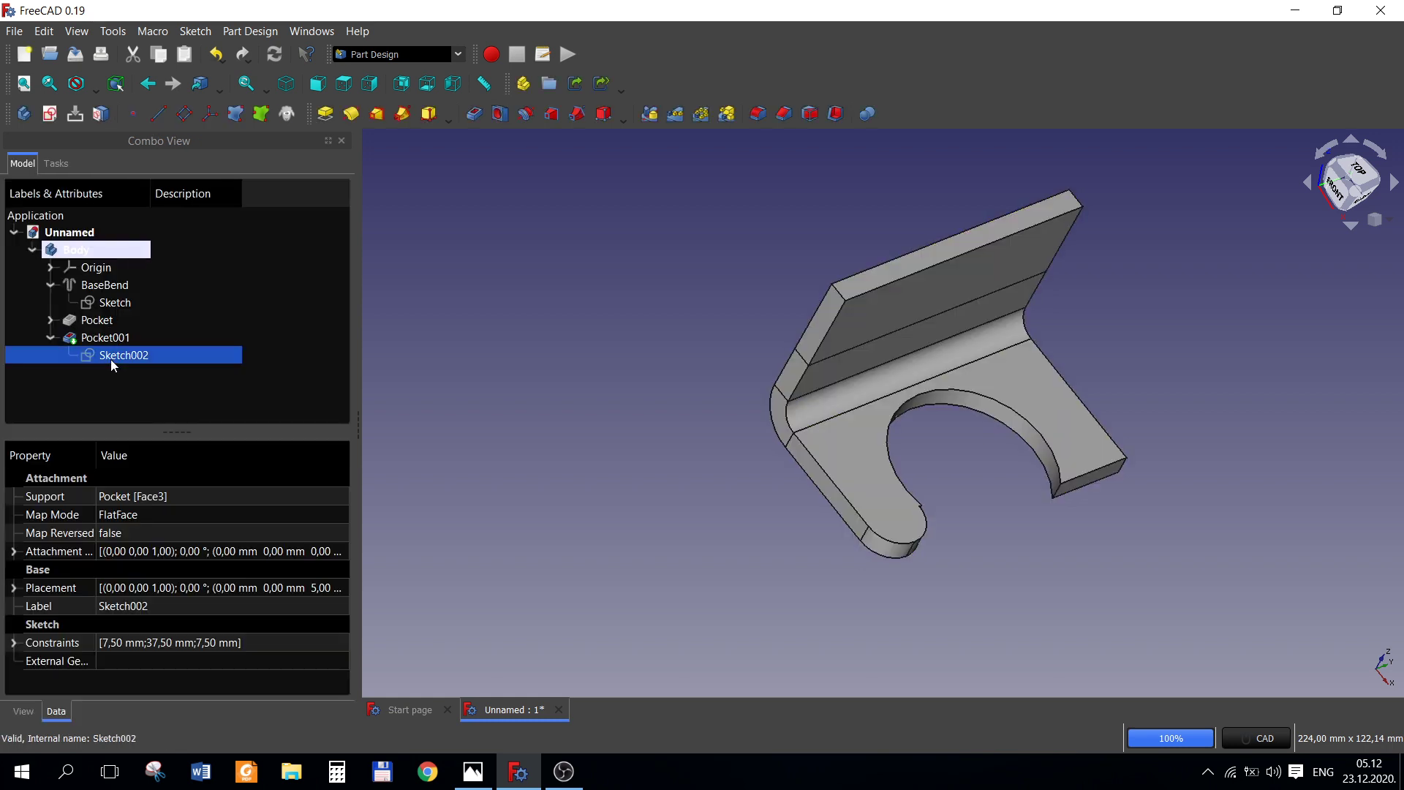
right_click(111, 358)
left_click(165, 371)
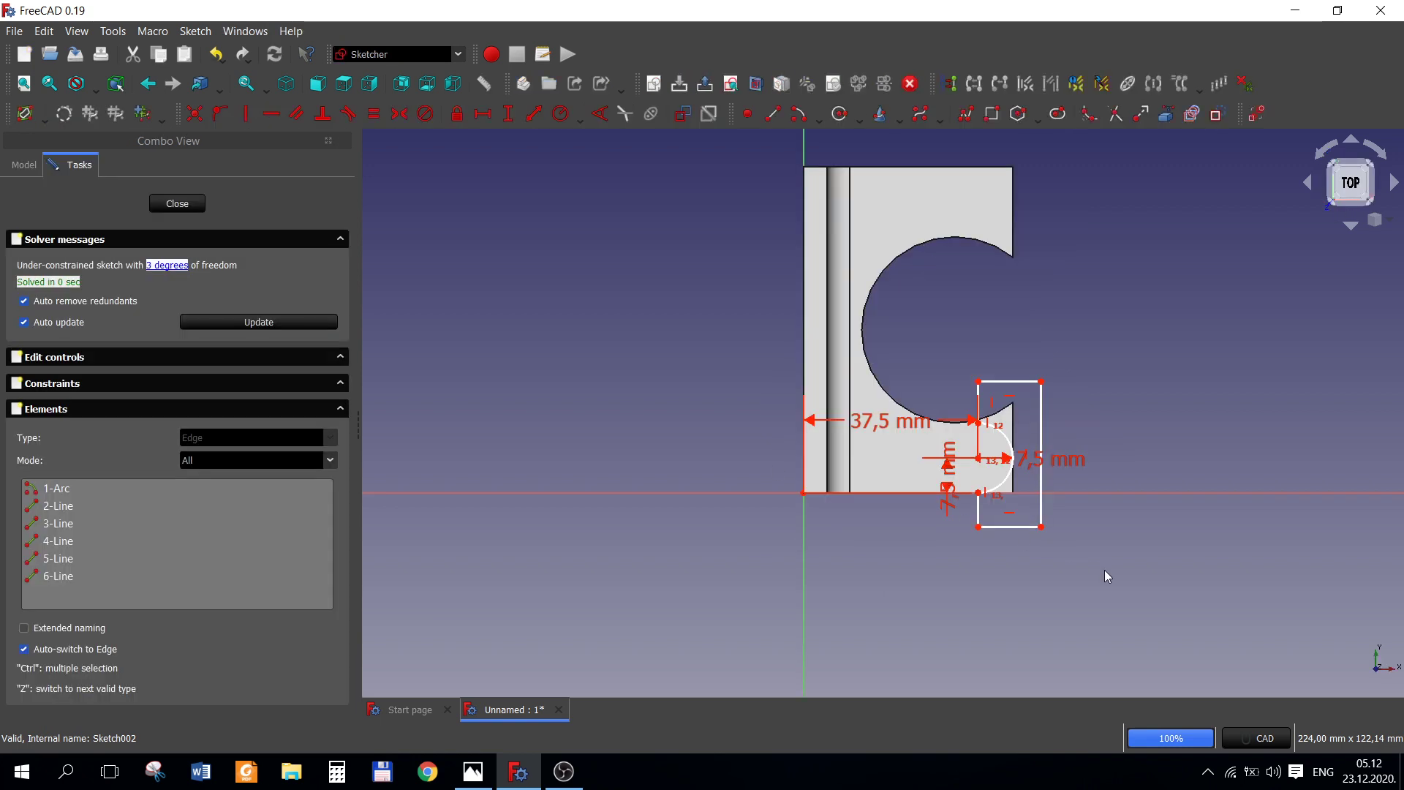
scroll(1077, 422, "up", 2)
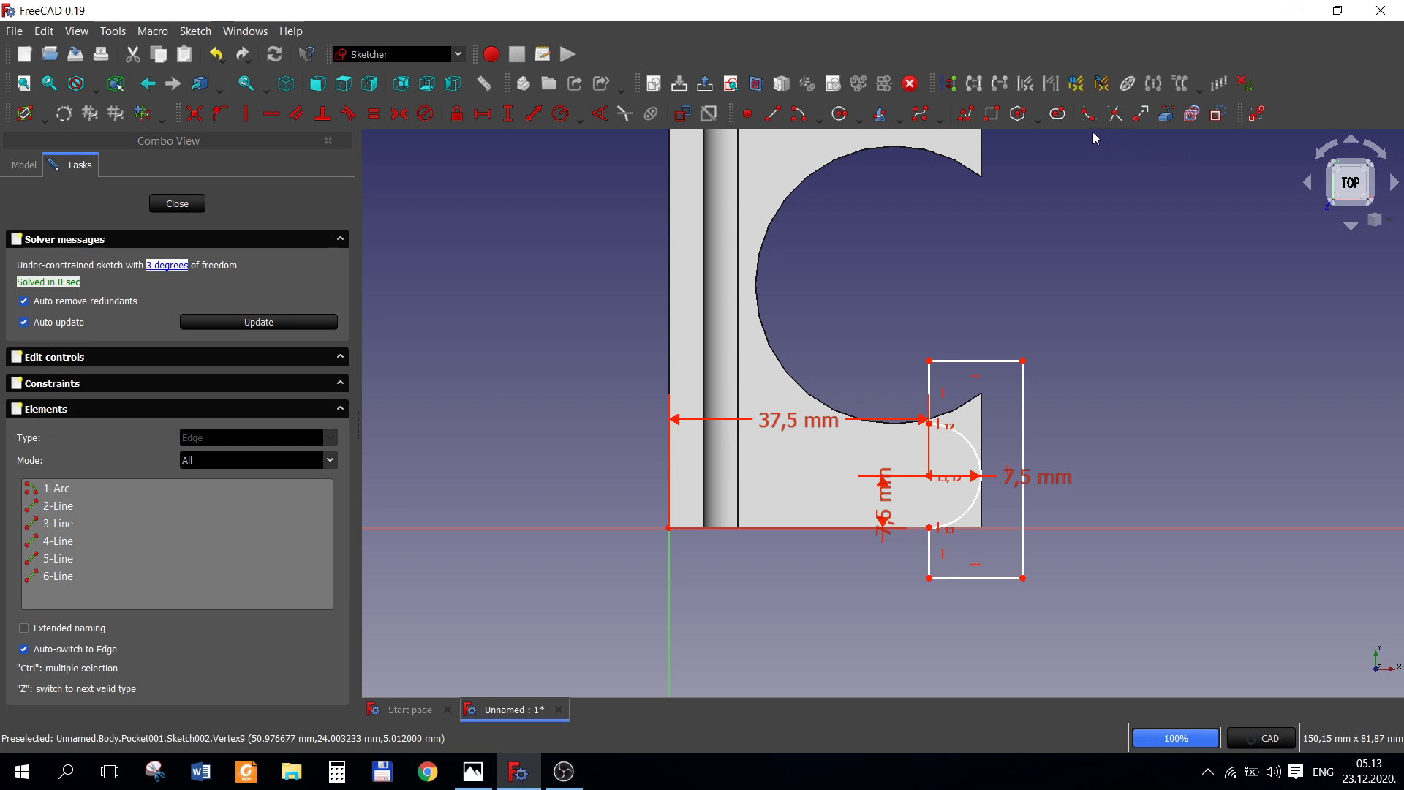
- Import the large cutout arc as external geometry and delete the short vertical line
left_click(1168, 120)
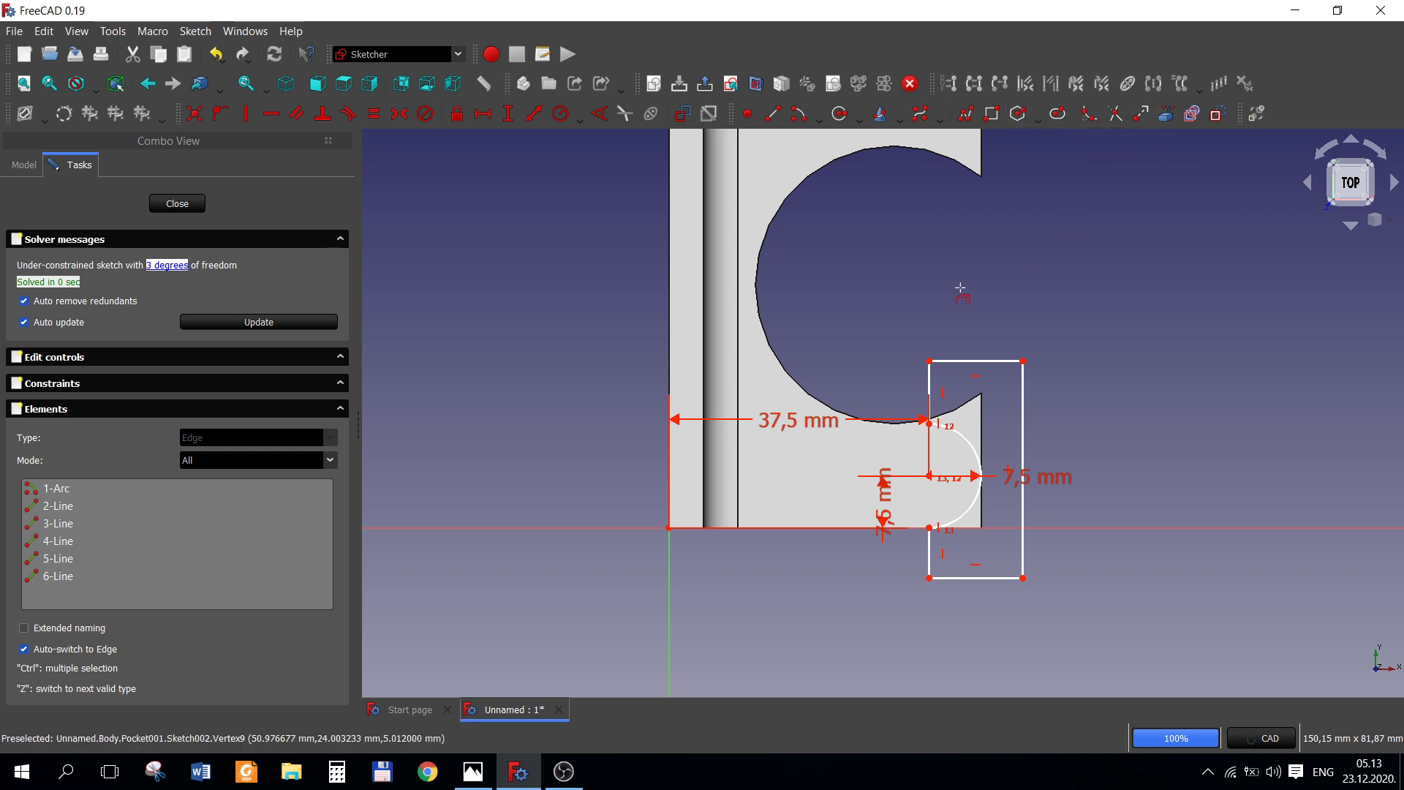
left_click(780, 359)
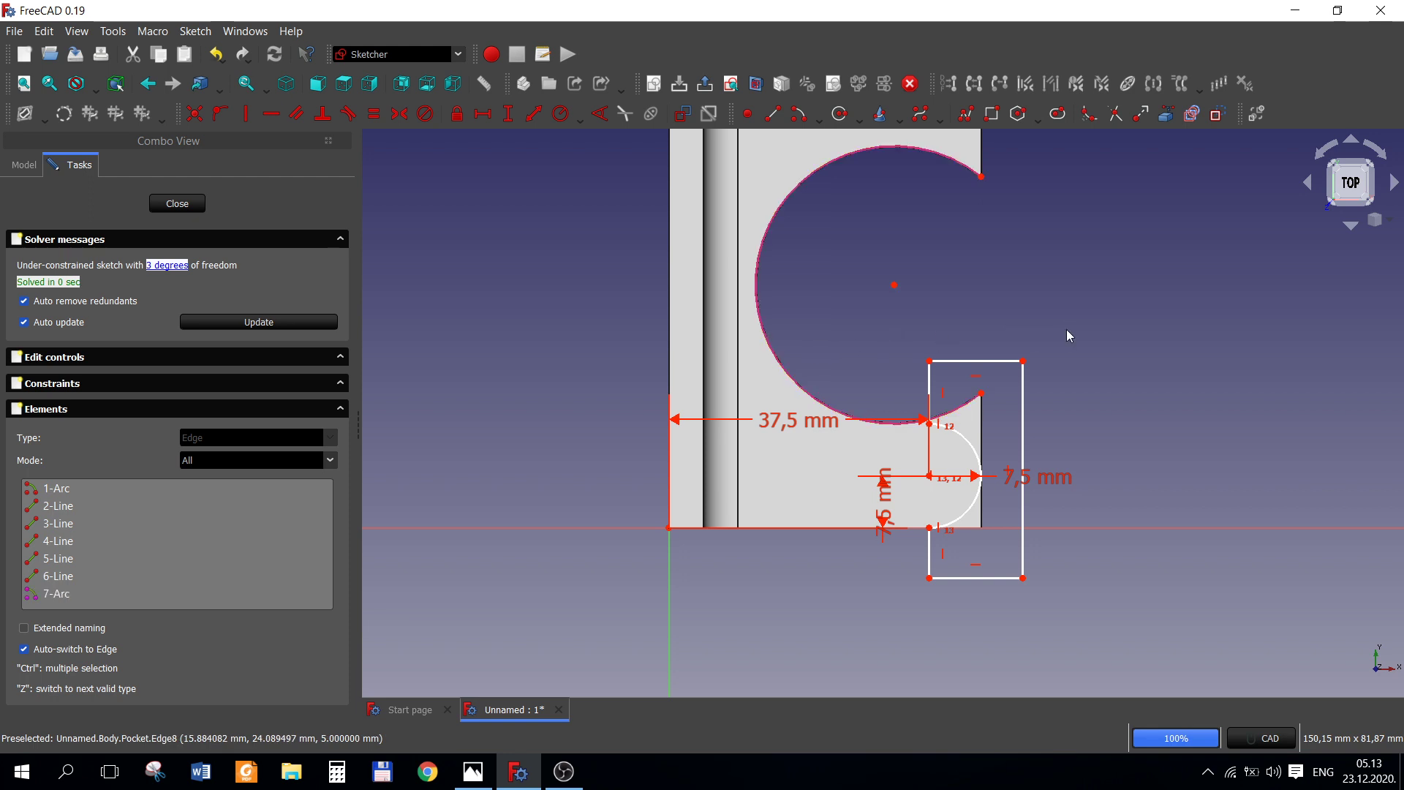
scroll(1062, 340, "up", 2)
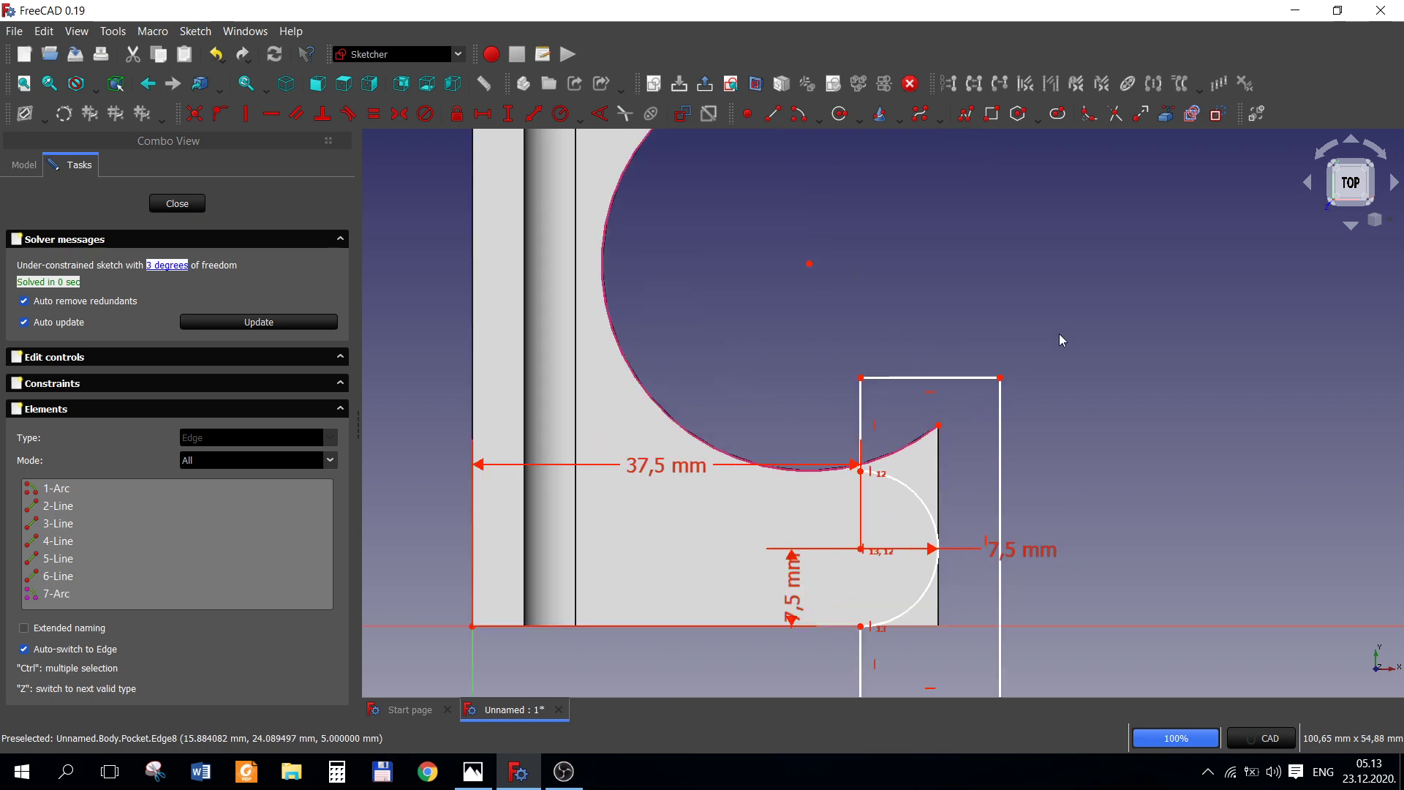
right_click(875, 430)
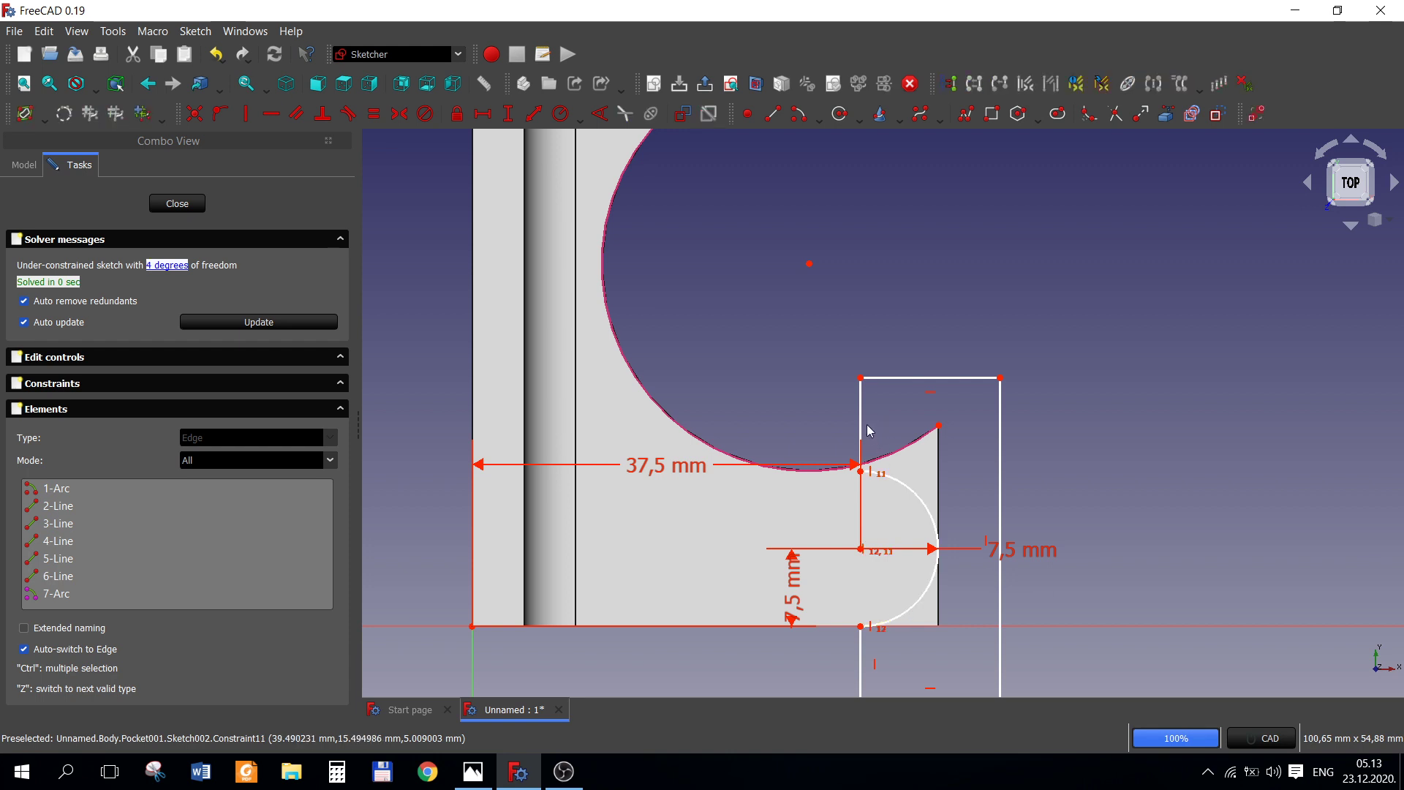
key("Delete")
left_click(861, 425)
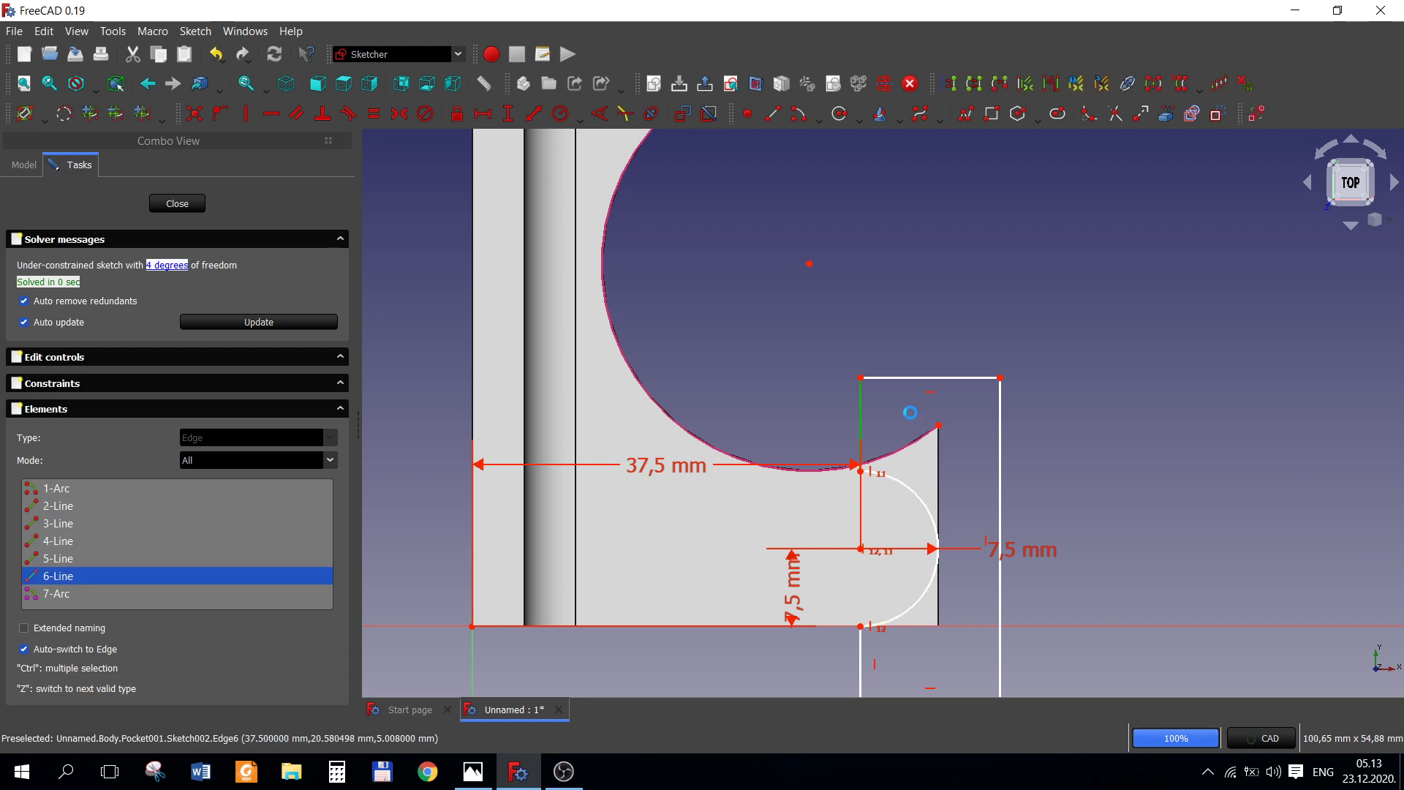
key("Delete")
- Draw a new line leftward from the arc's end and align its endpoint vertically with the arc centre
left_click(772, 113)
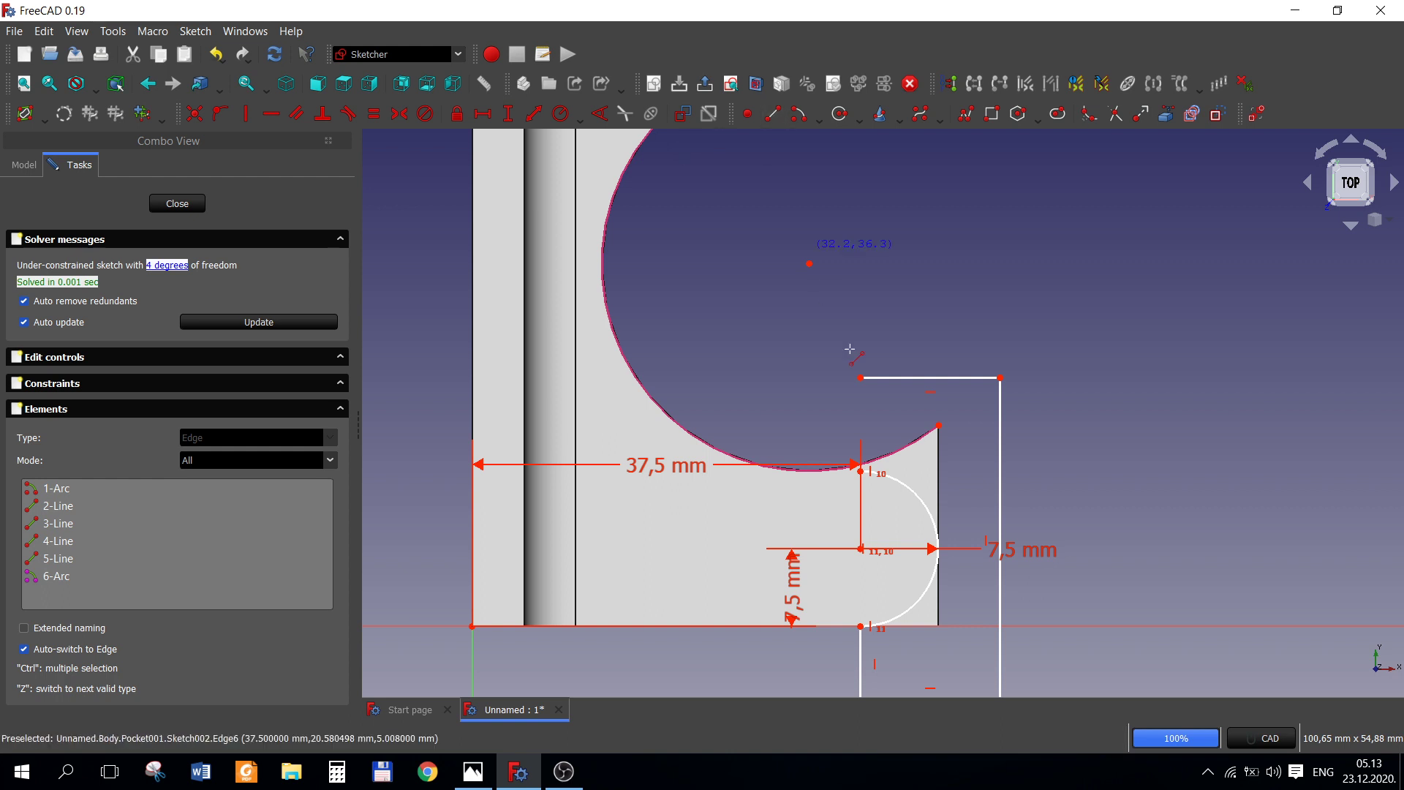
left_click(861, 469)
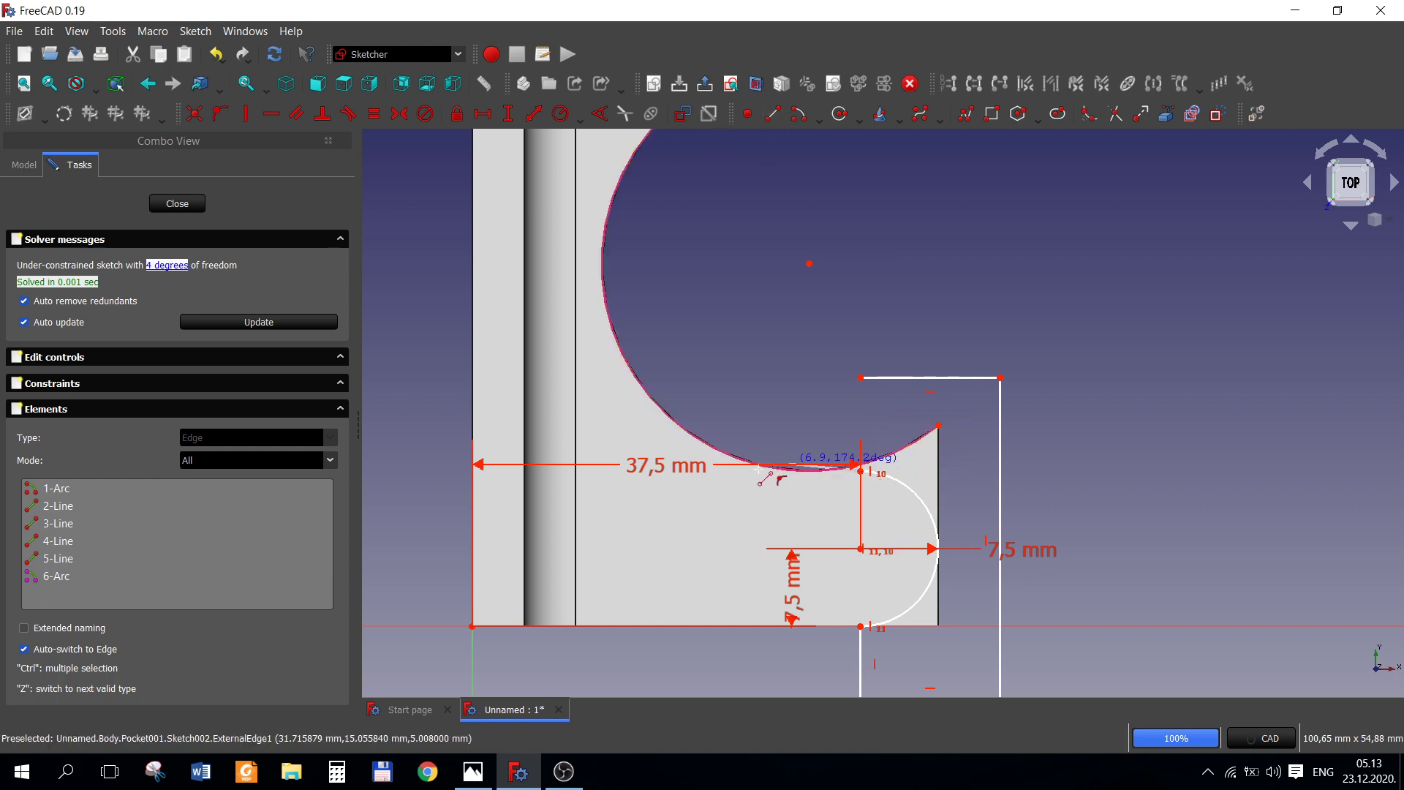
left_click(417, 471)
left_click_drag(387, 362, 443, 510)
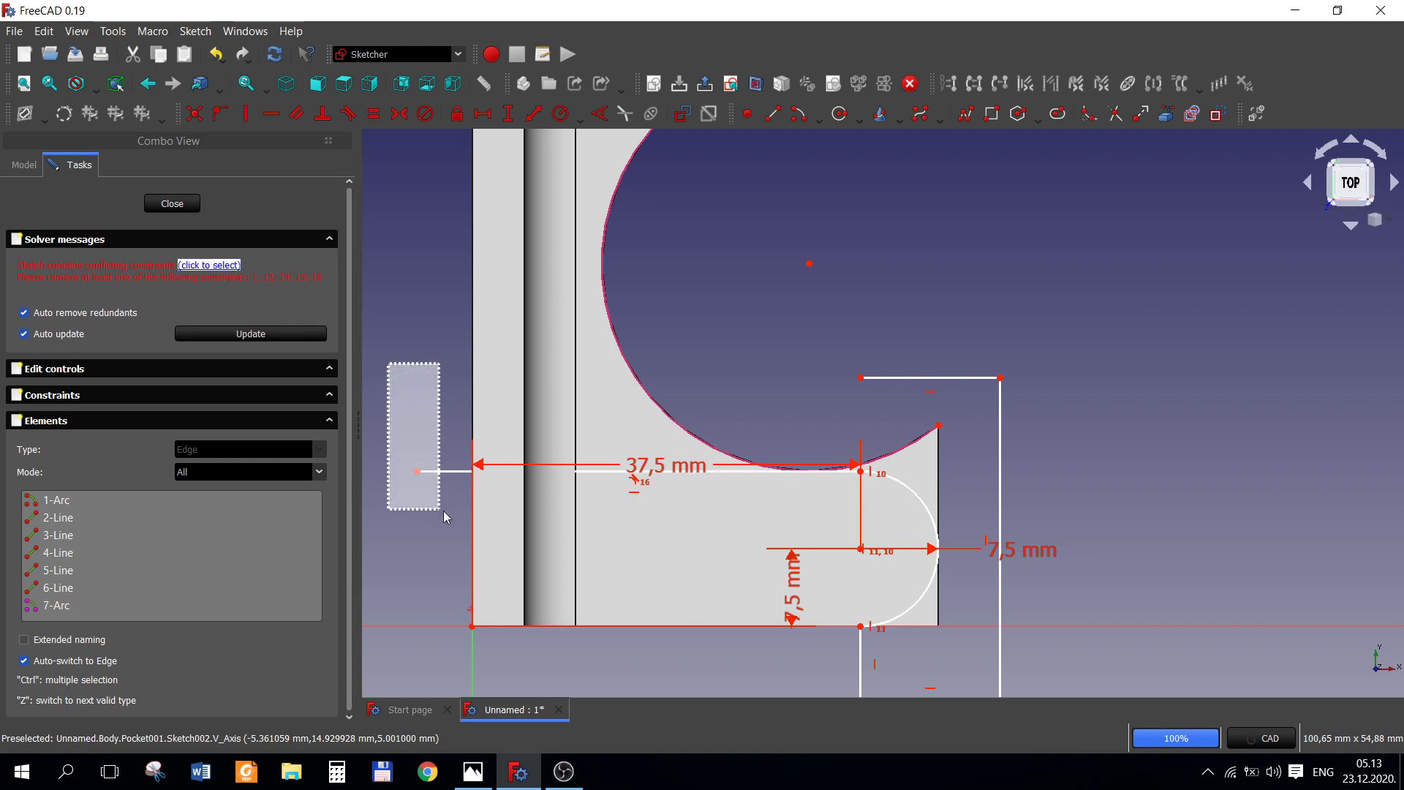
left_click(809, 263)
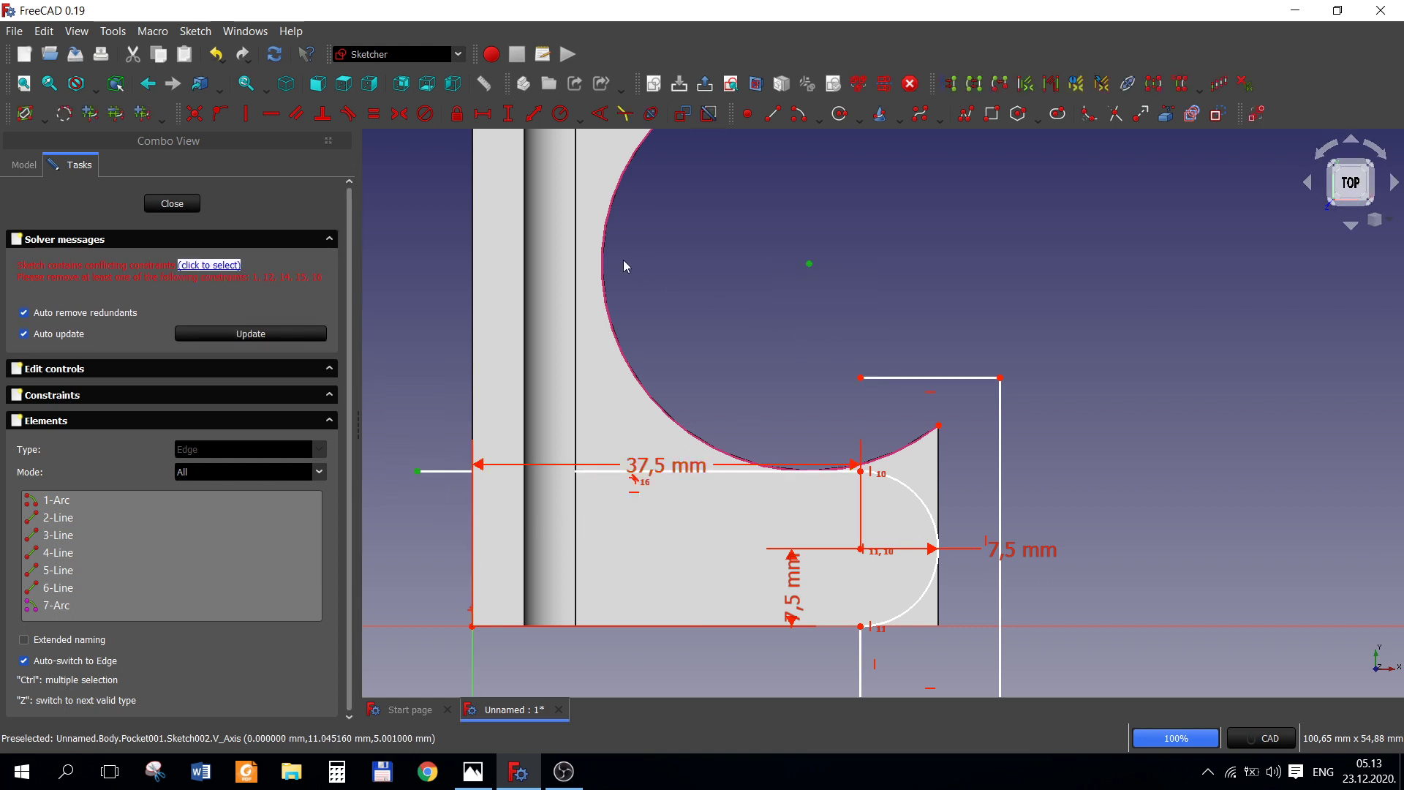
left_click(246, 113)
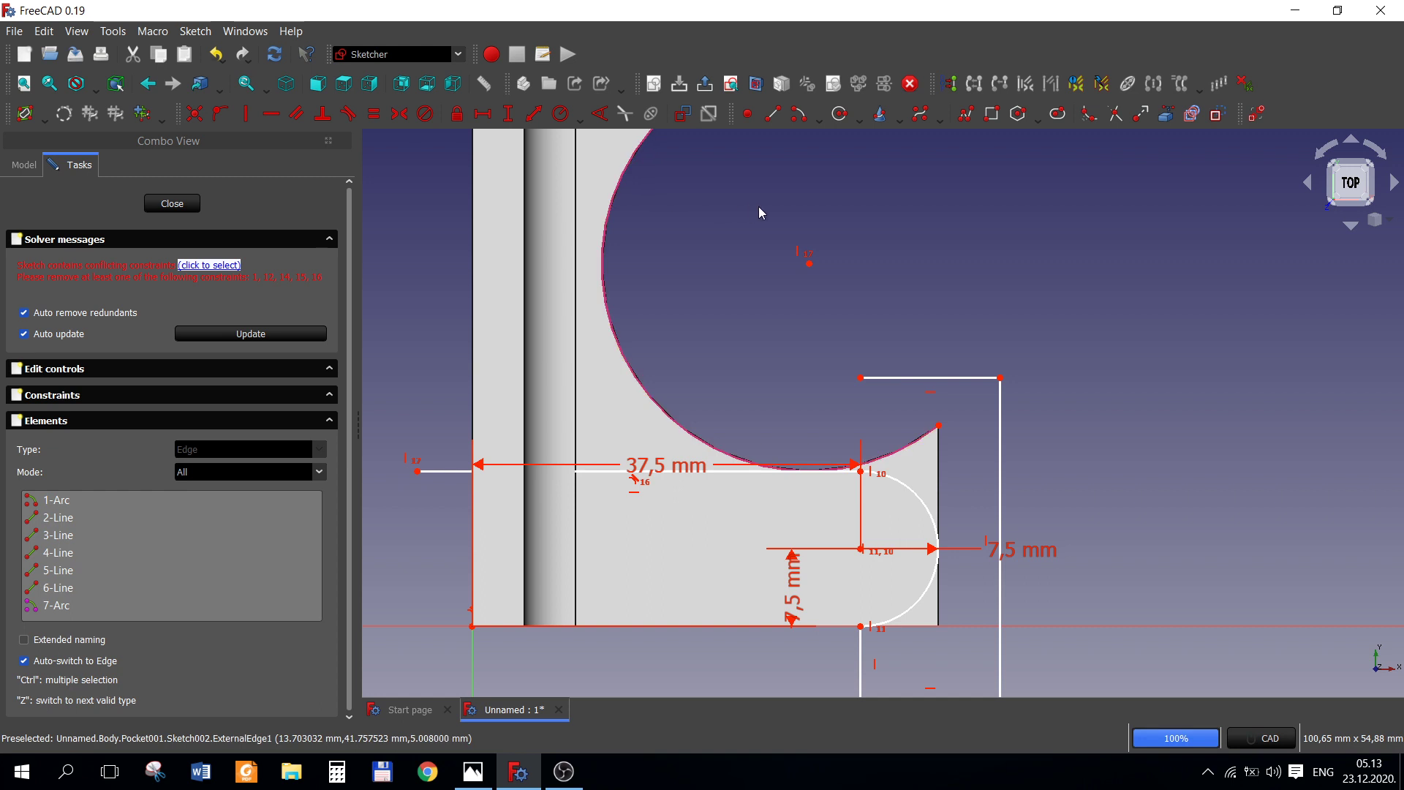
key("ctrl+z")
left_click(417, 471)
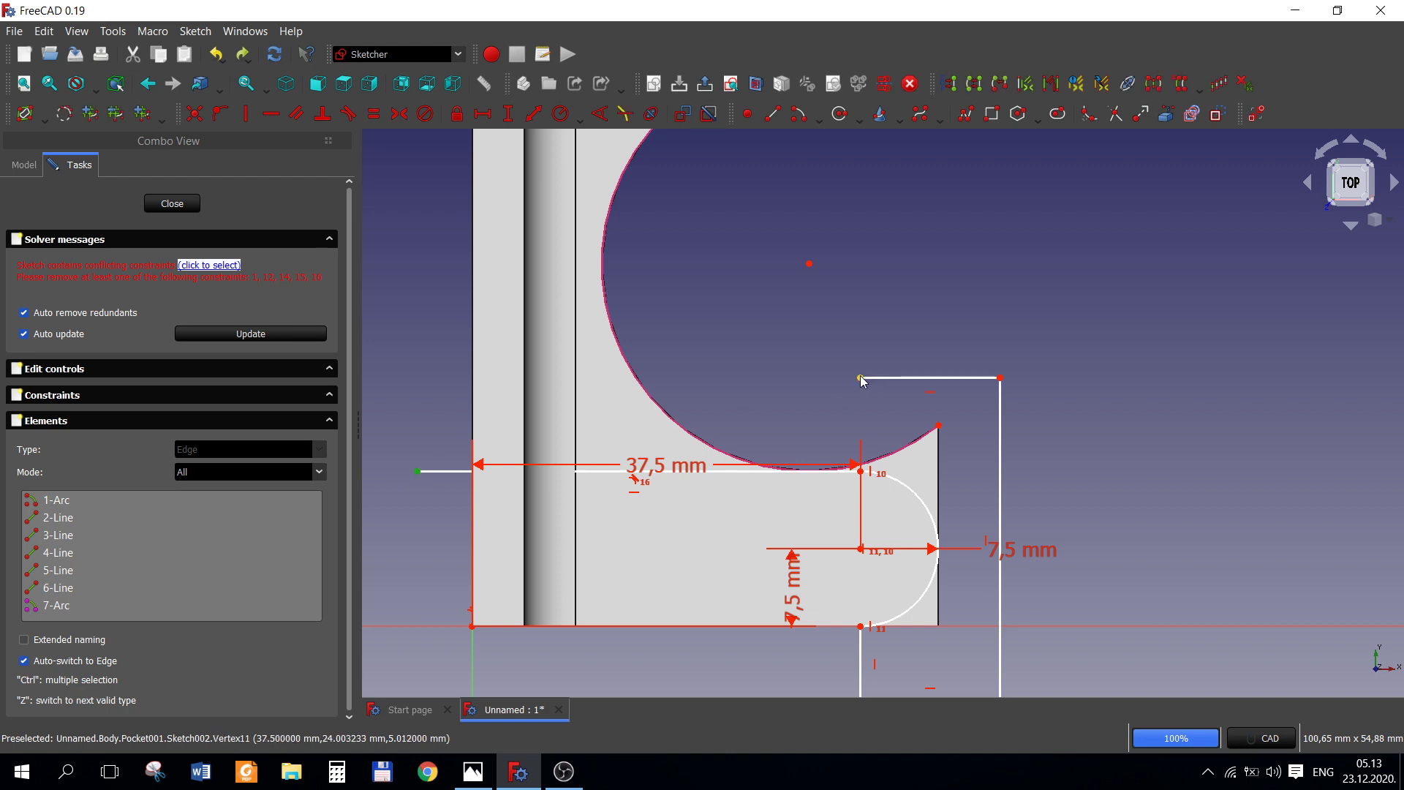
left_click(861, 378)
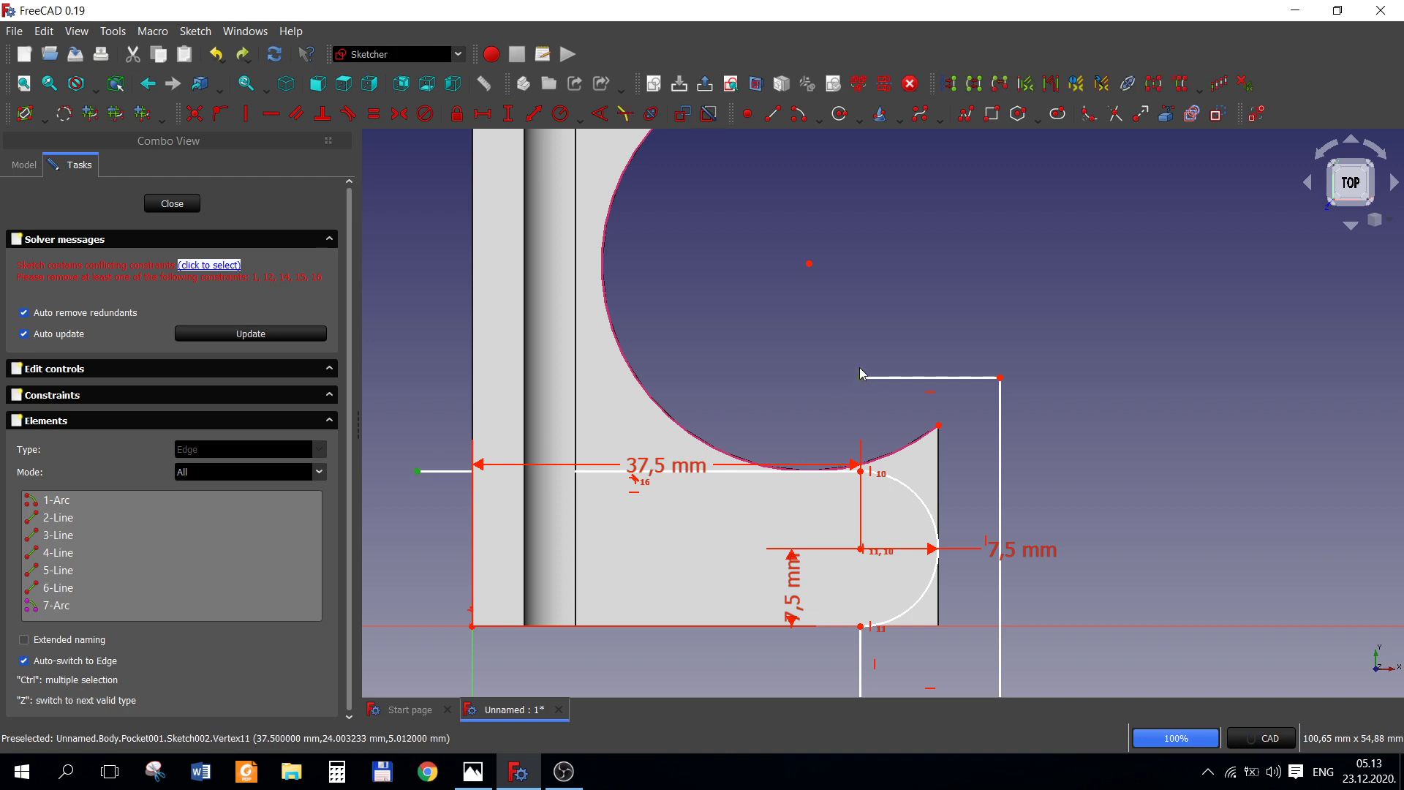
left_click(810, 265)
key("v")
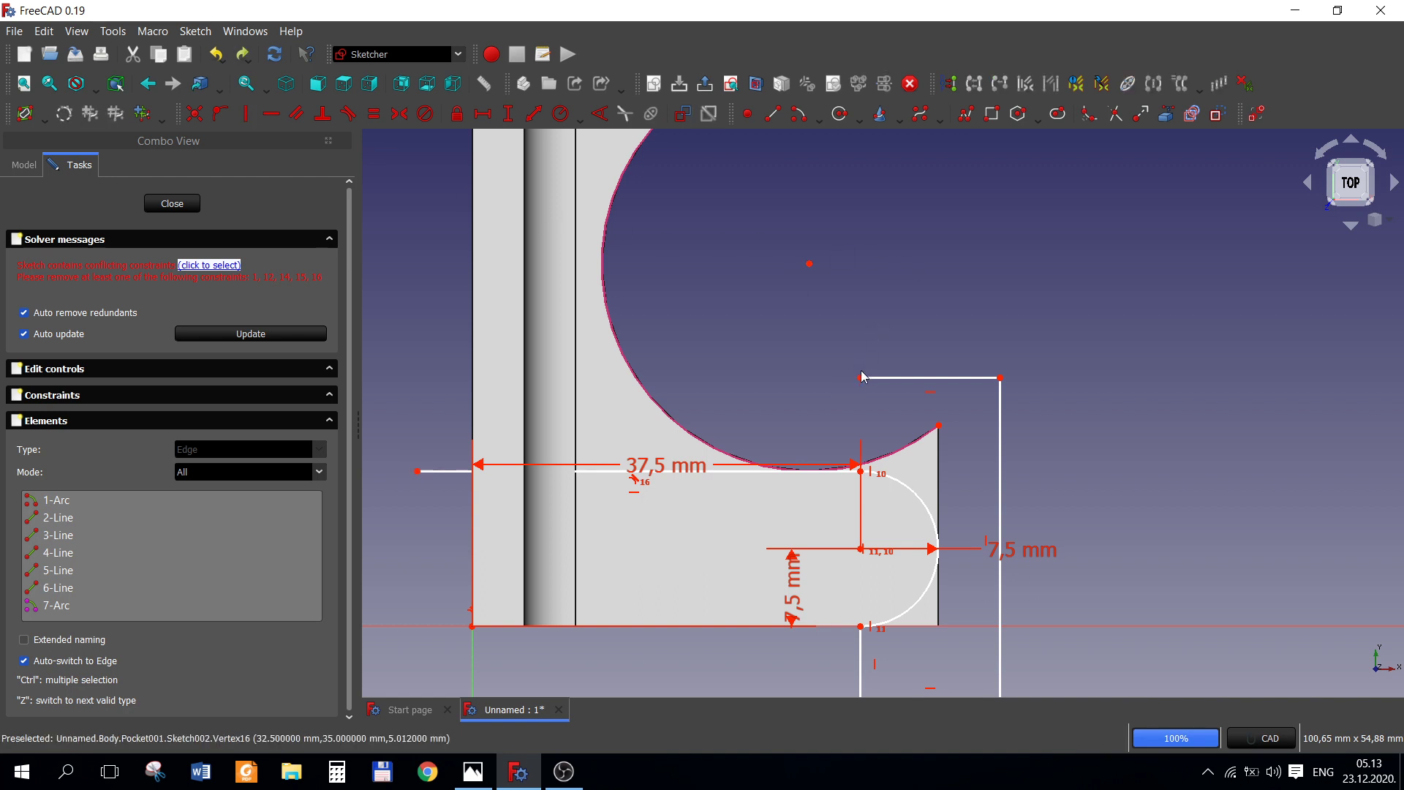
- Try a horizontal alignment of corner and arc centre, undo it, and select the conflicting constraints
left_click(861, 378)
left_click(810, 264)
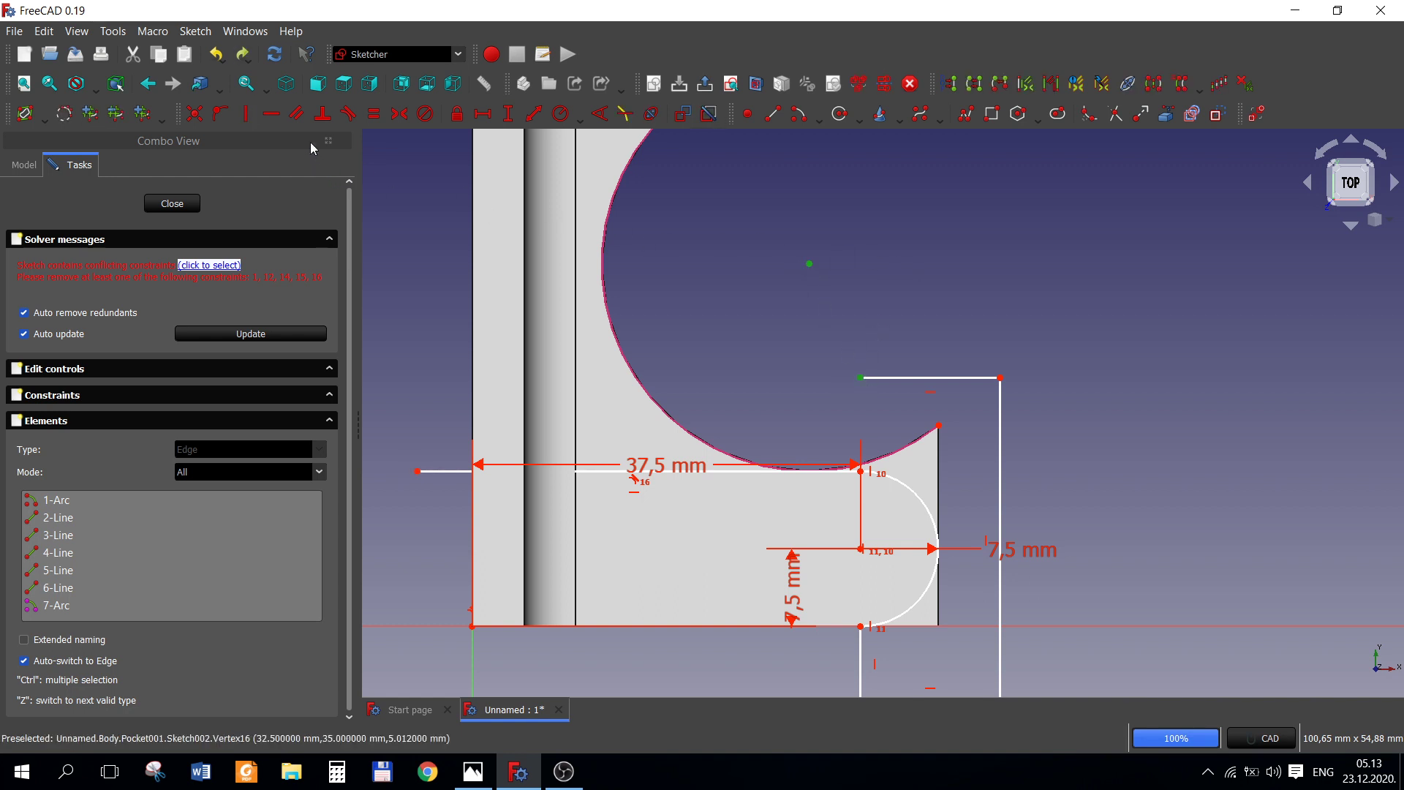
left_click(271, 113)
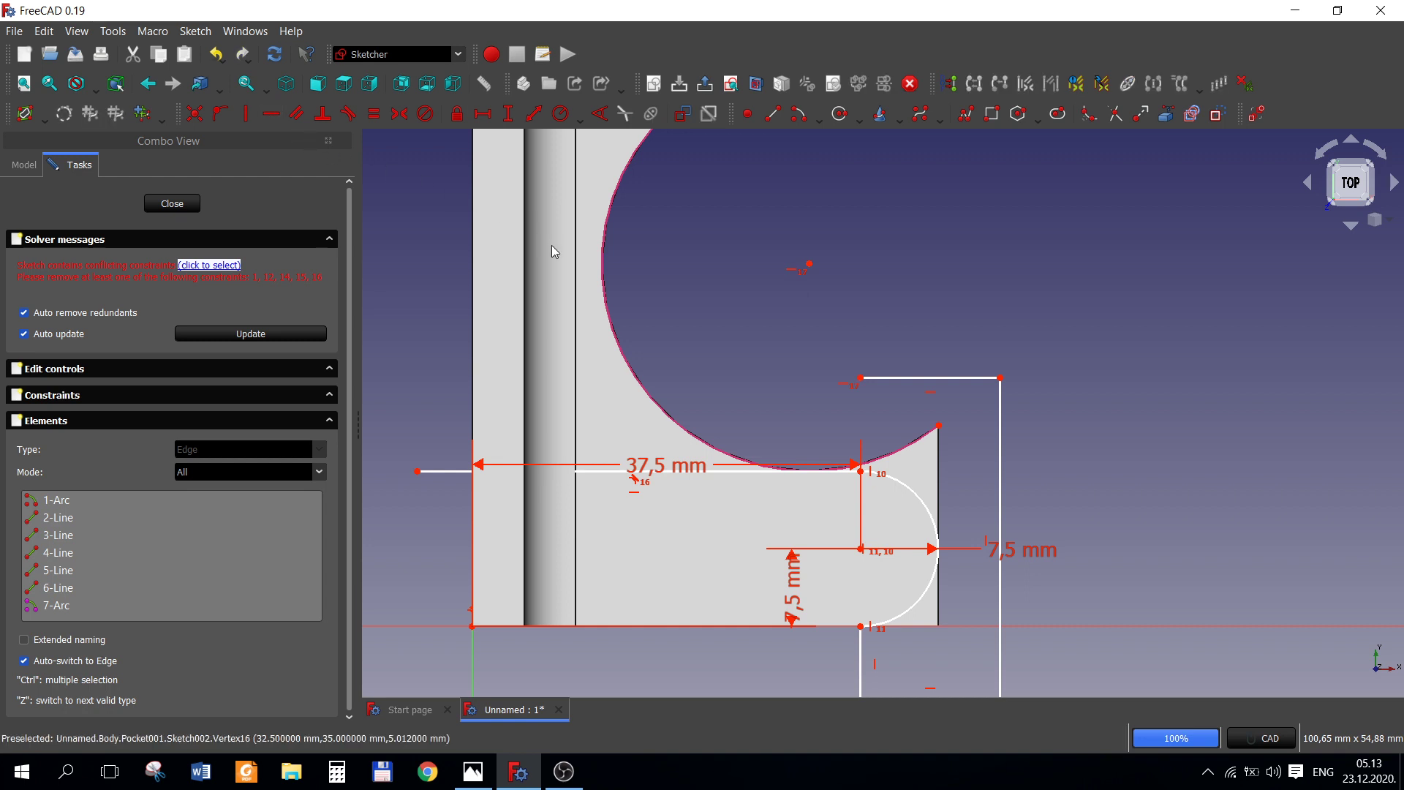
key("ctrl+z")
scroll(768, 404, "down", 2)
scroll(403, 394, "up", 1)
scroll(388, 410, "up", 1)
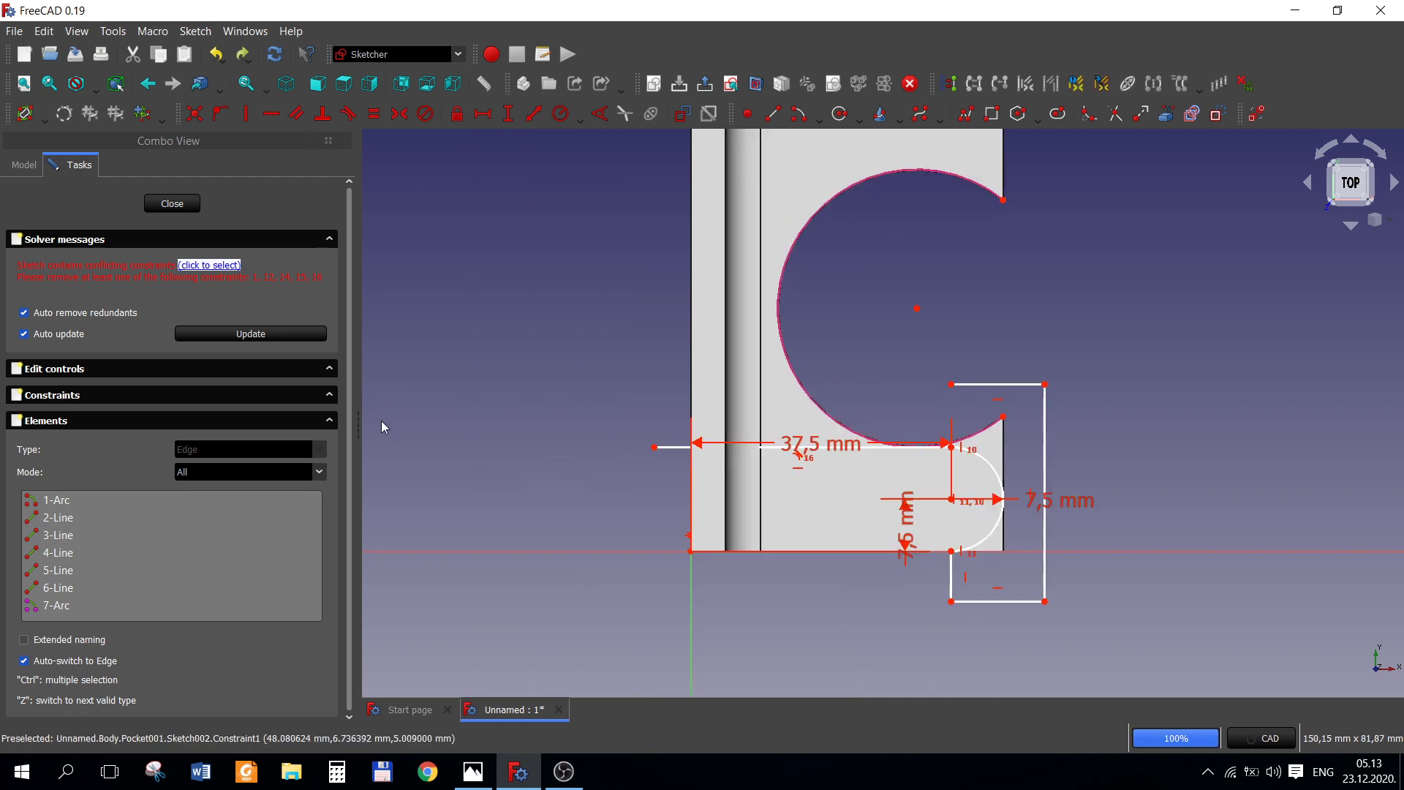
left_click(214, 267)
scroll(1037, 472, "up", 2)
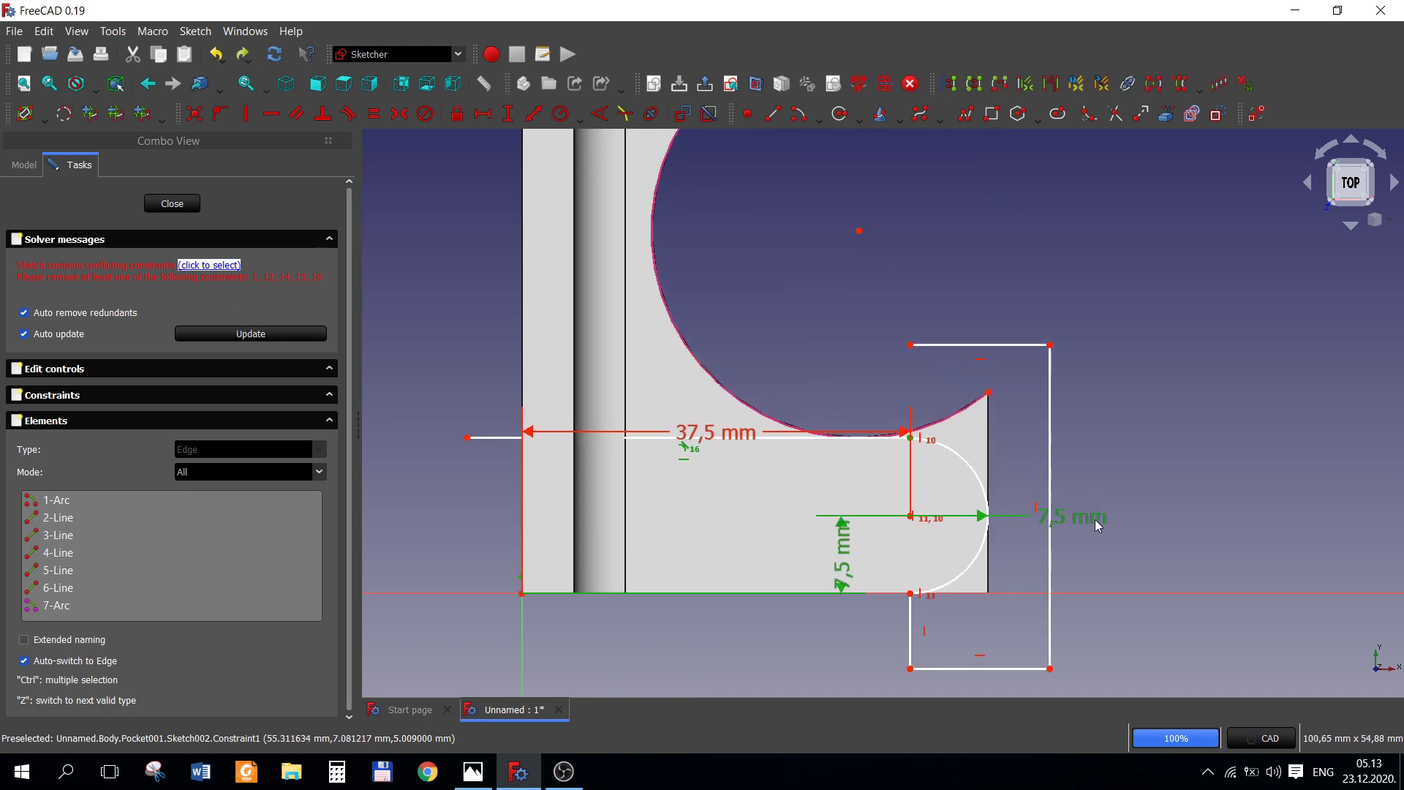
- Delete the conflicting constraints and align the new line's endpoint vertically with the arc centre
key("Delete")
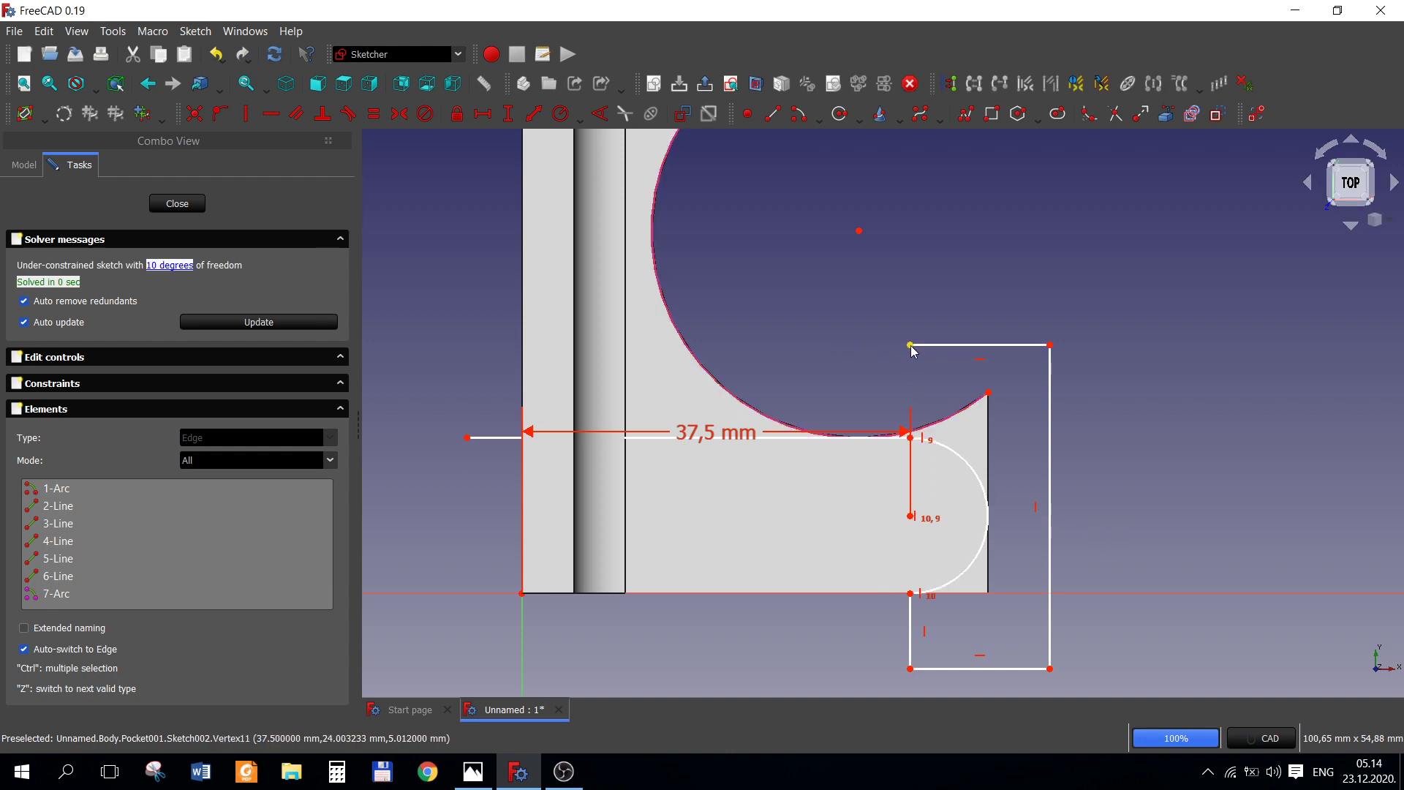
left_click_drag(911, 345, 856, 355)
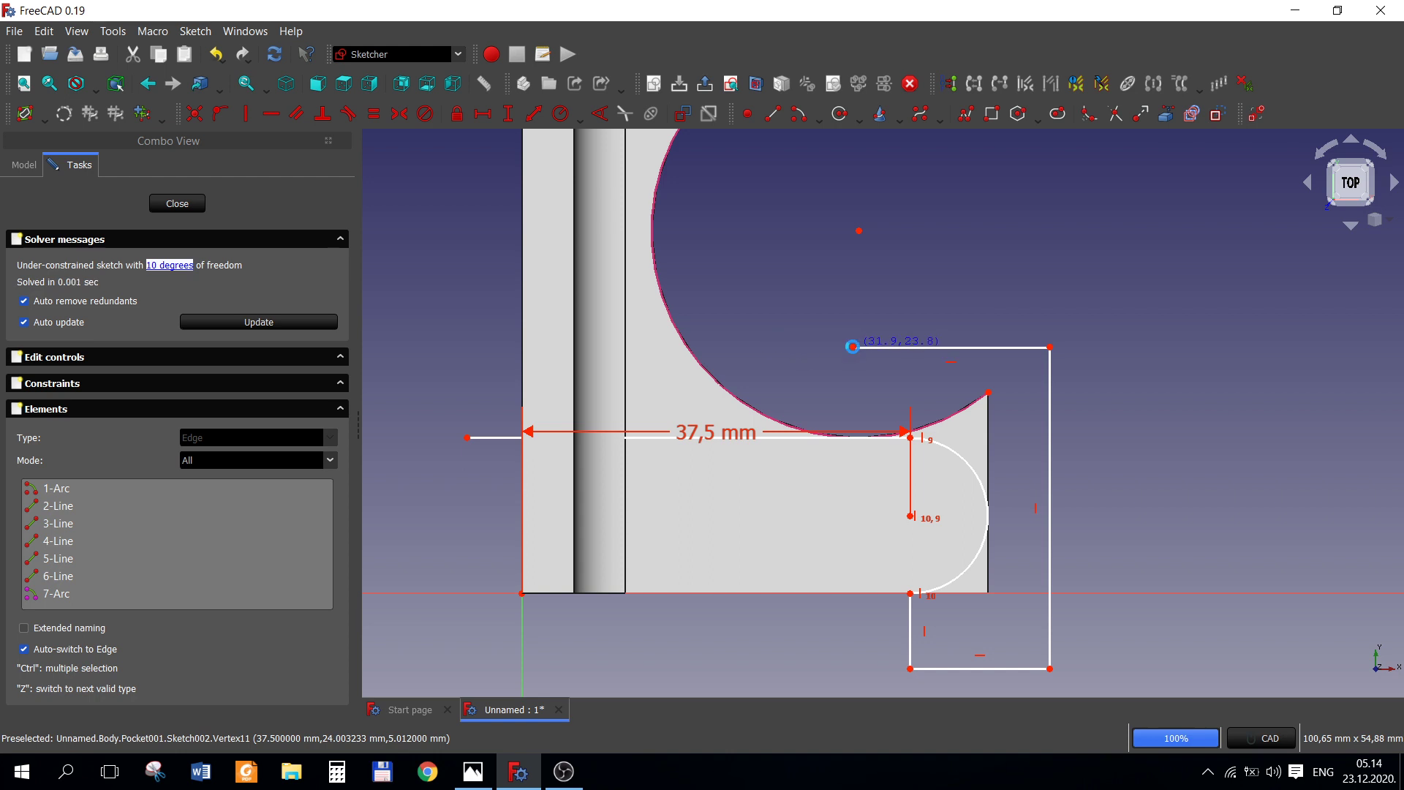
left_click_drag(797, 198, 891, 396)
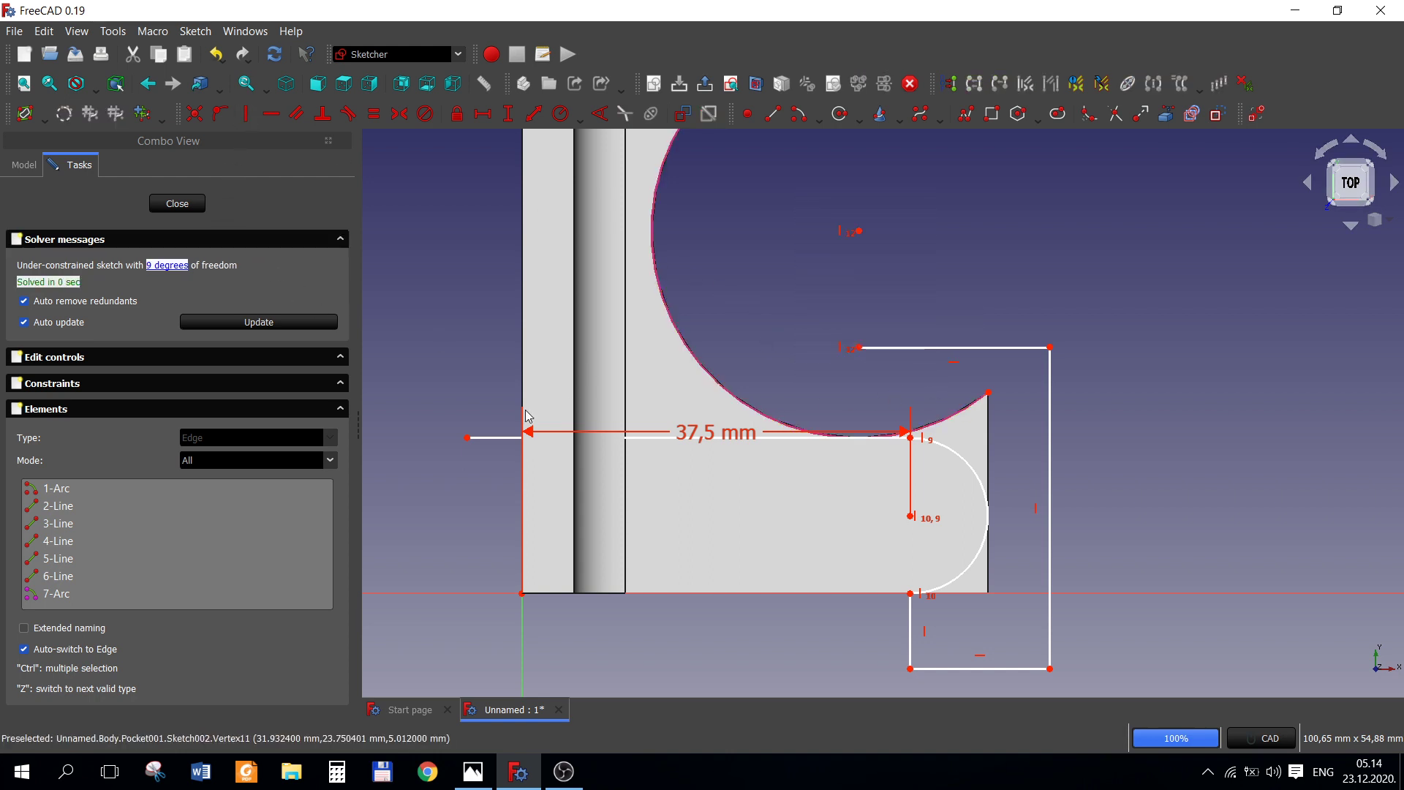
left_click(468, 439)
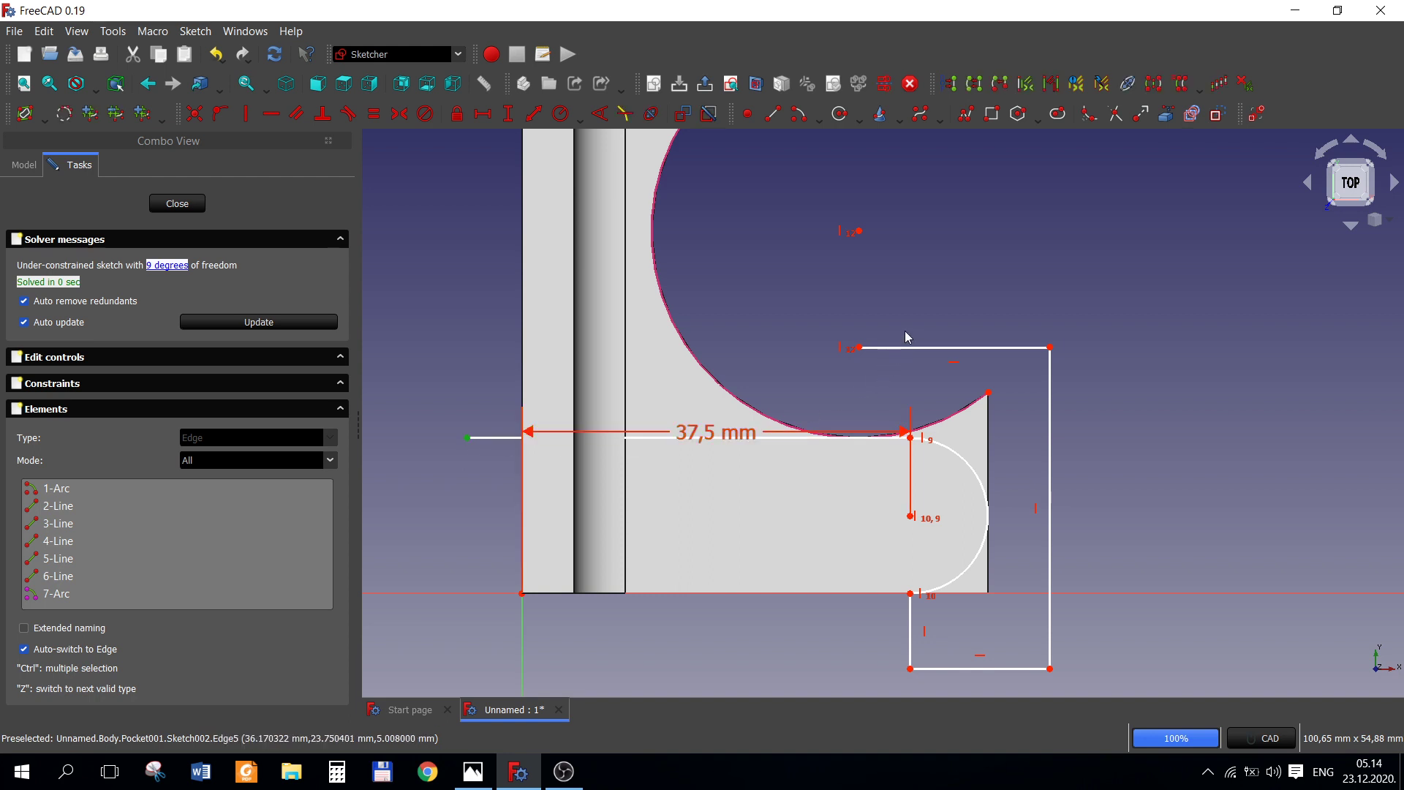
left_click(860, 231)
left_click(246, 116)
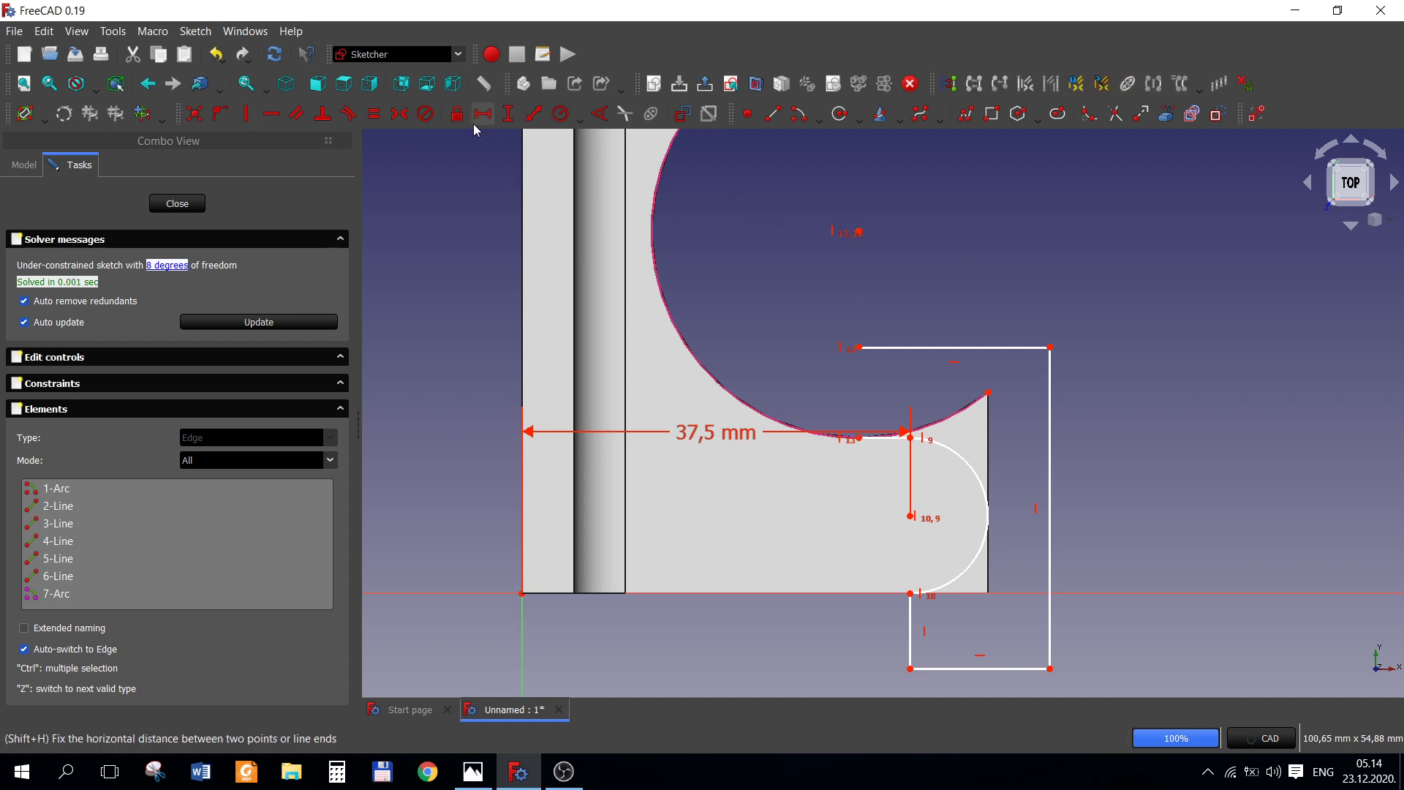
- Close the outline with a line meeting the arc's end and move the 37.5 mm dimension below the base
left_click(773, 113)
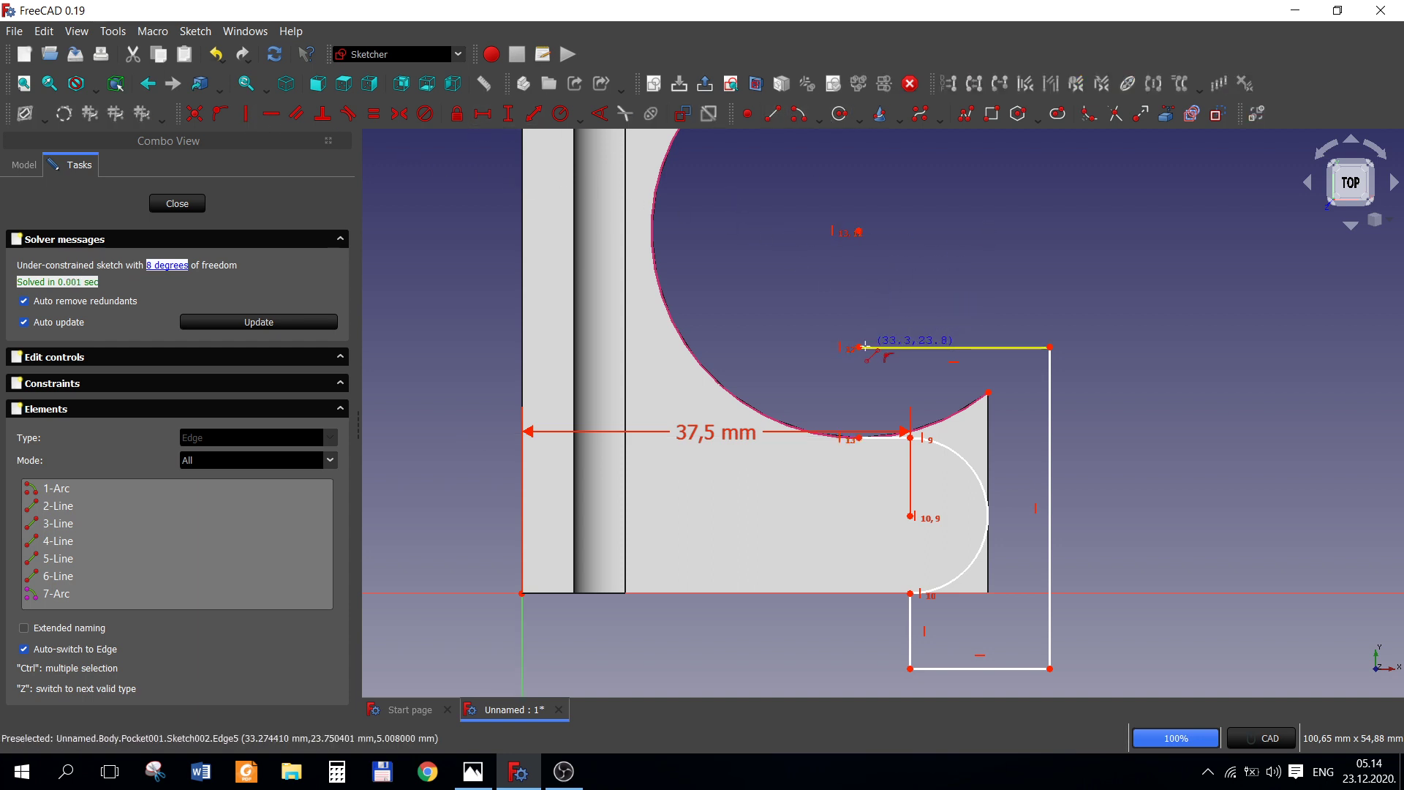
left_click(860, 346)
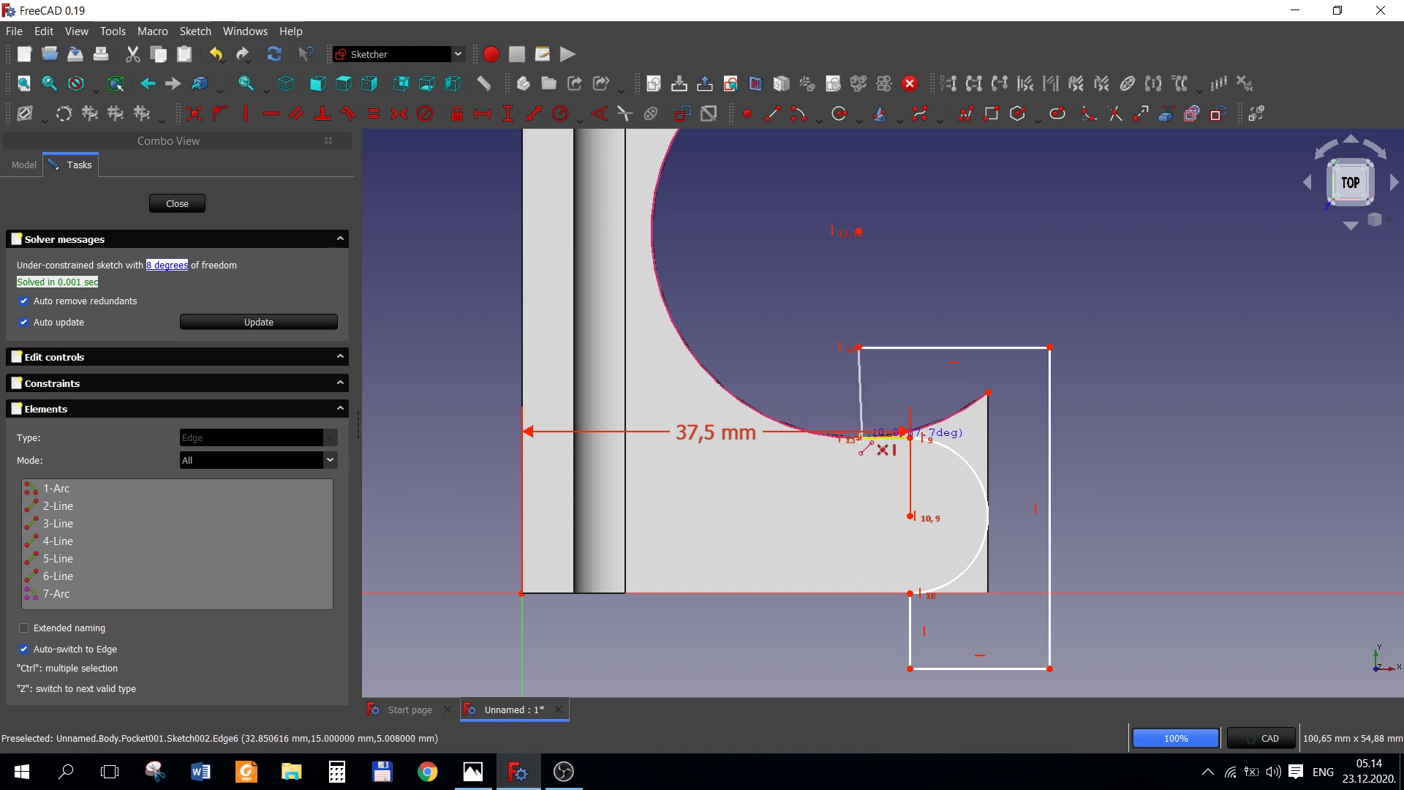
left_click(827, 400)
right_click(774, 410)
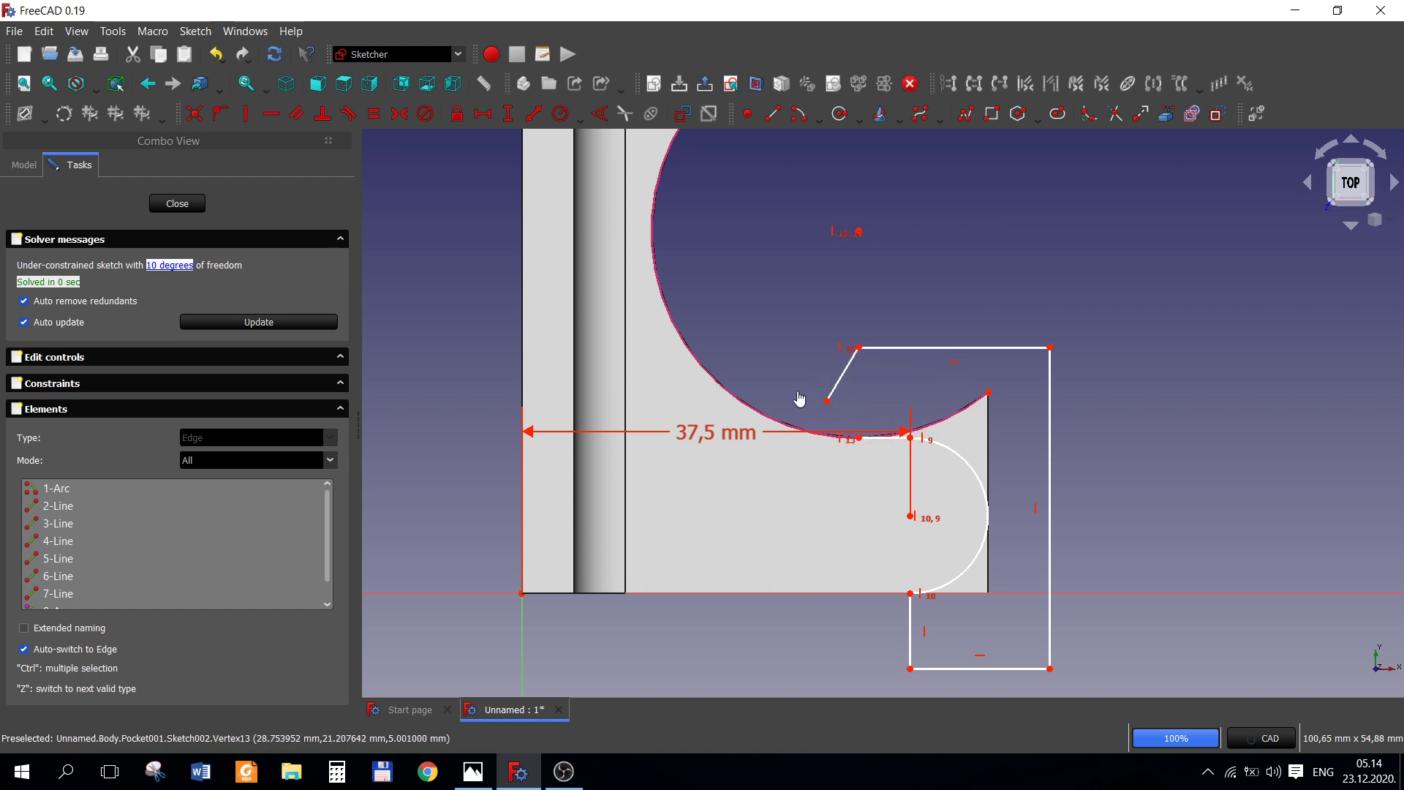
left_click_drag(796, 390, 880, 469)
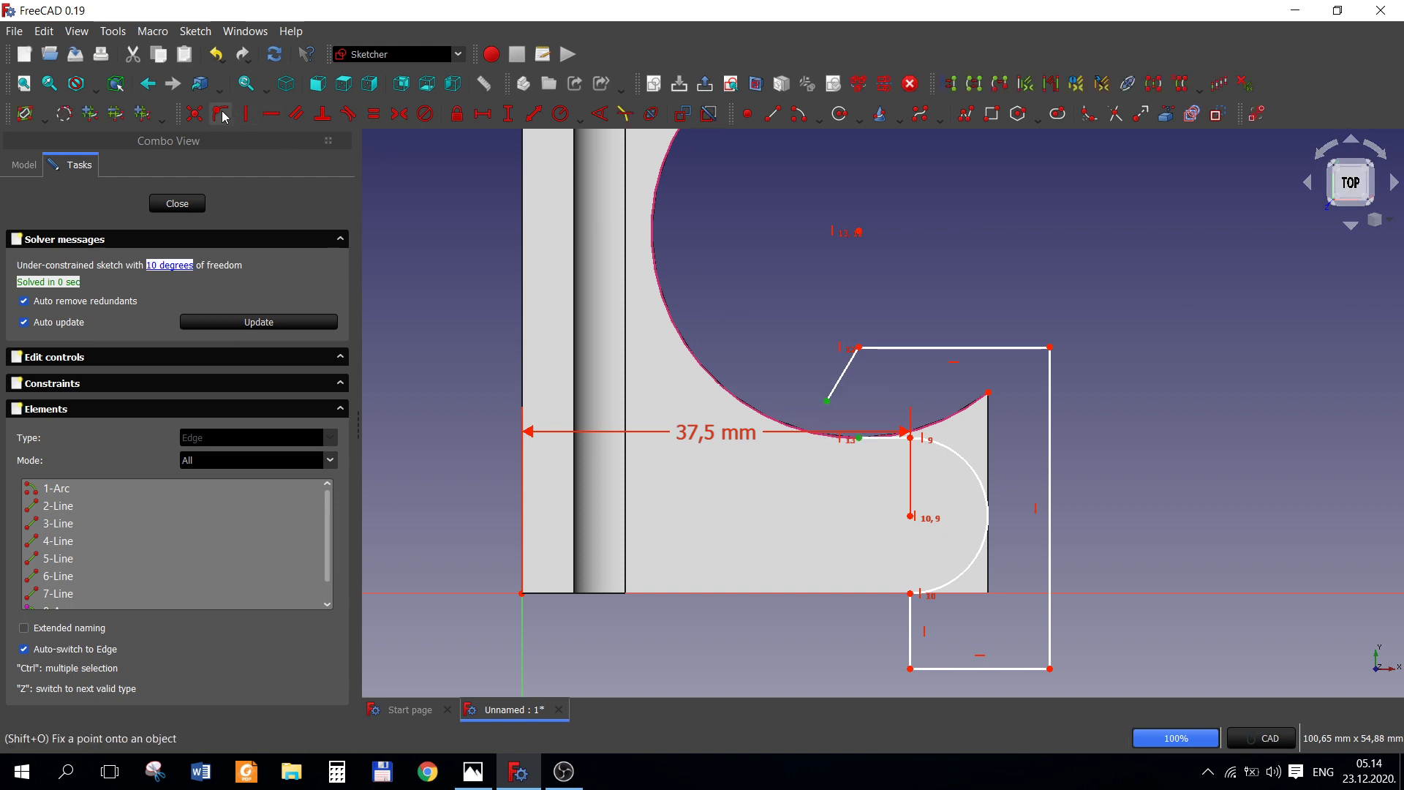
left_click(194, 113)
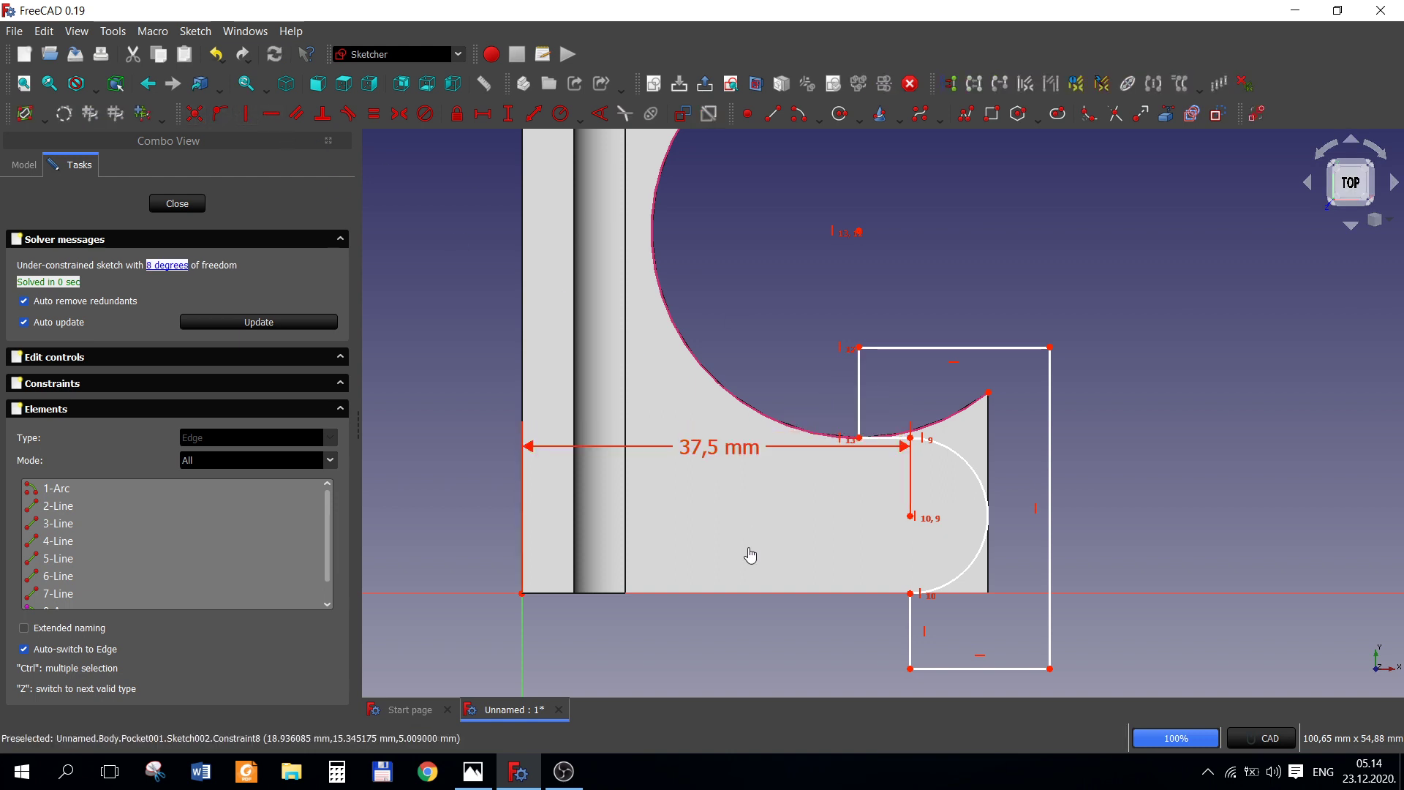
mouse_move(741, 446)
left_mouse_down()
mouse_move(761, 644)
mouse_move(728, 696)
left_mouse_up()
scroll(787, 635, "up", 2)
scroll(879, 602, "down", 2)
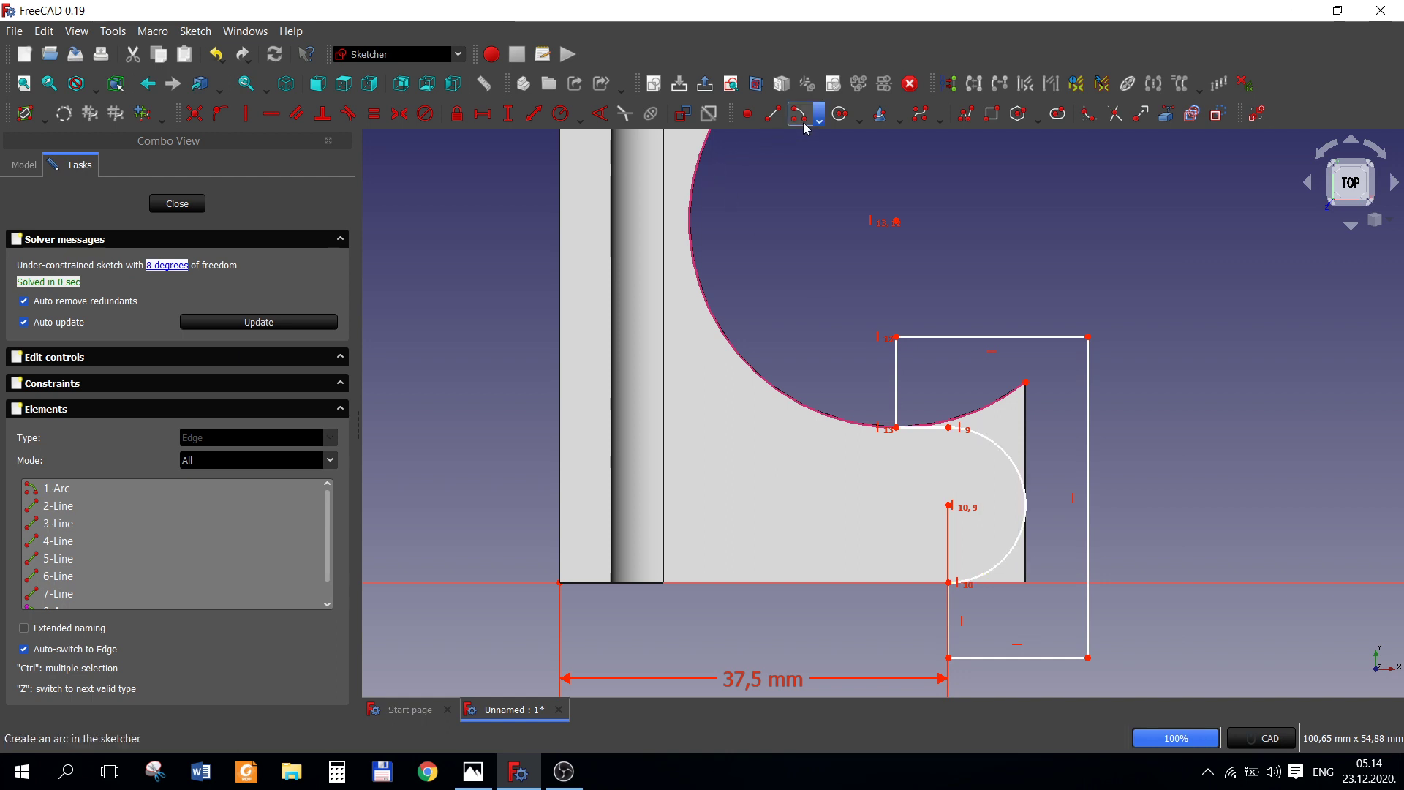
- Constrain the small arc to a 7.5 mm radius and close Sketch002
left_click(564, 120)
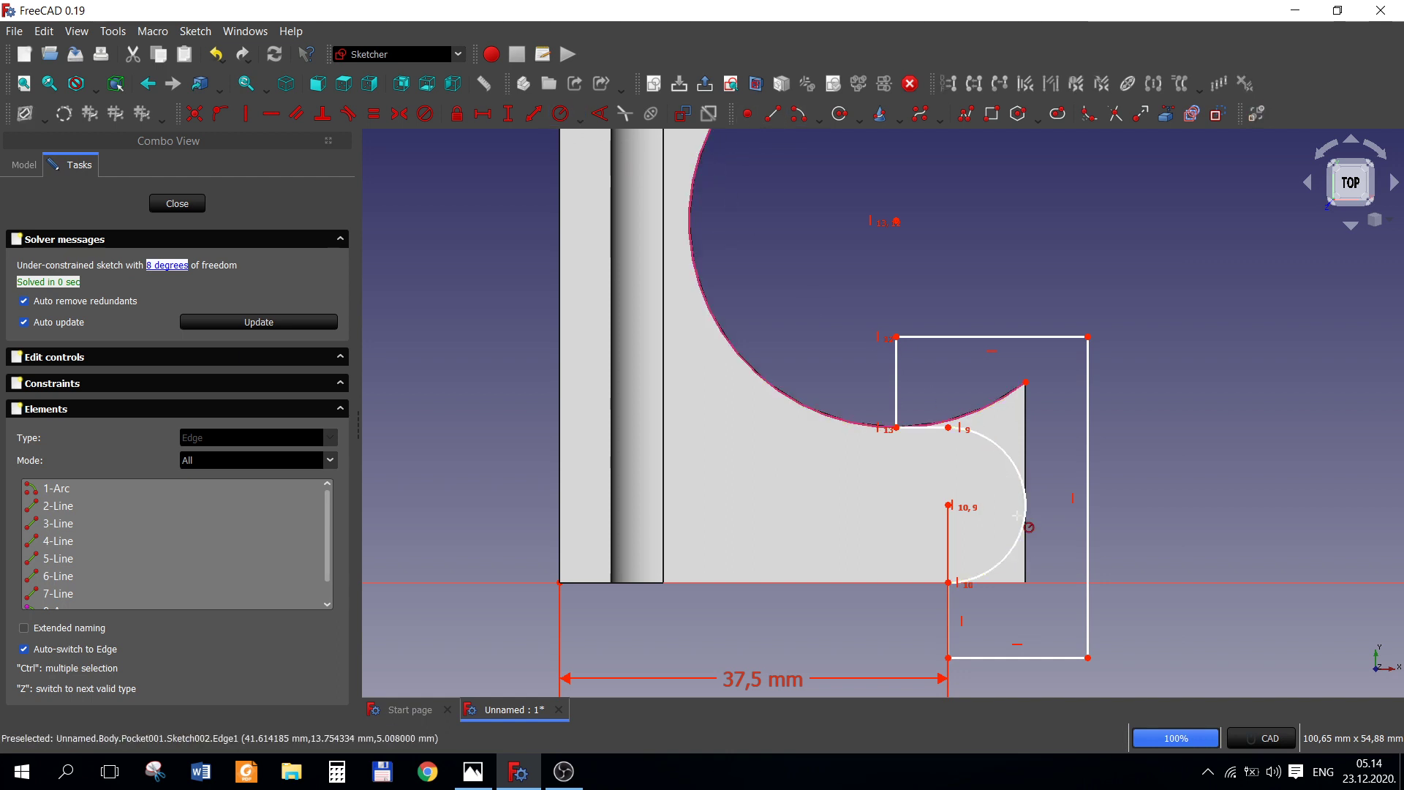
left_click(1012, 557)
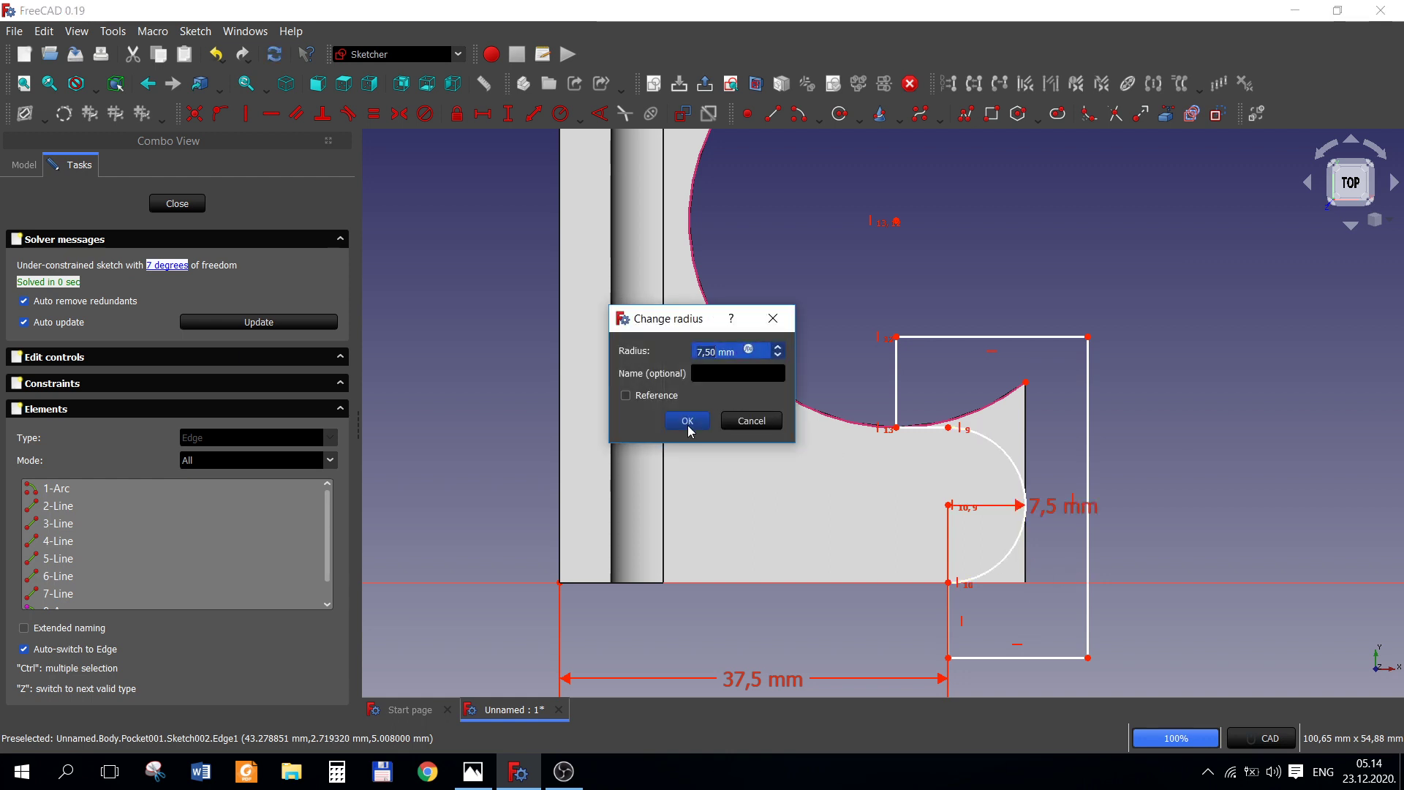
left_click(688, 418)
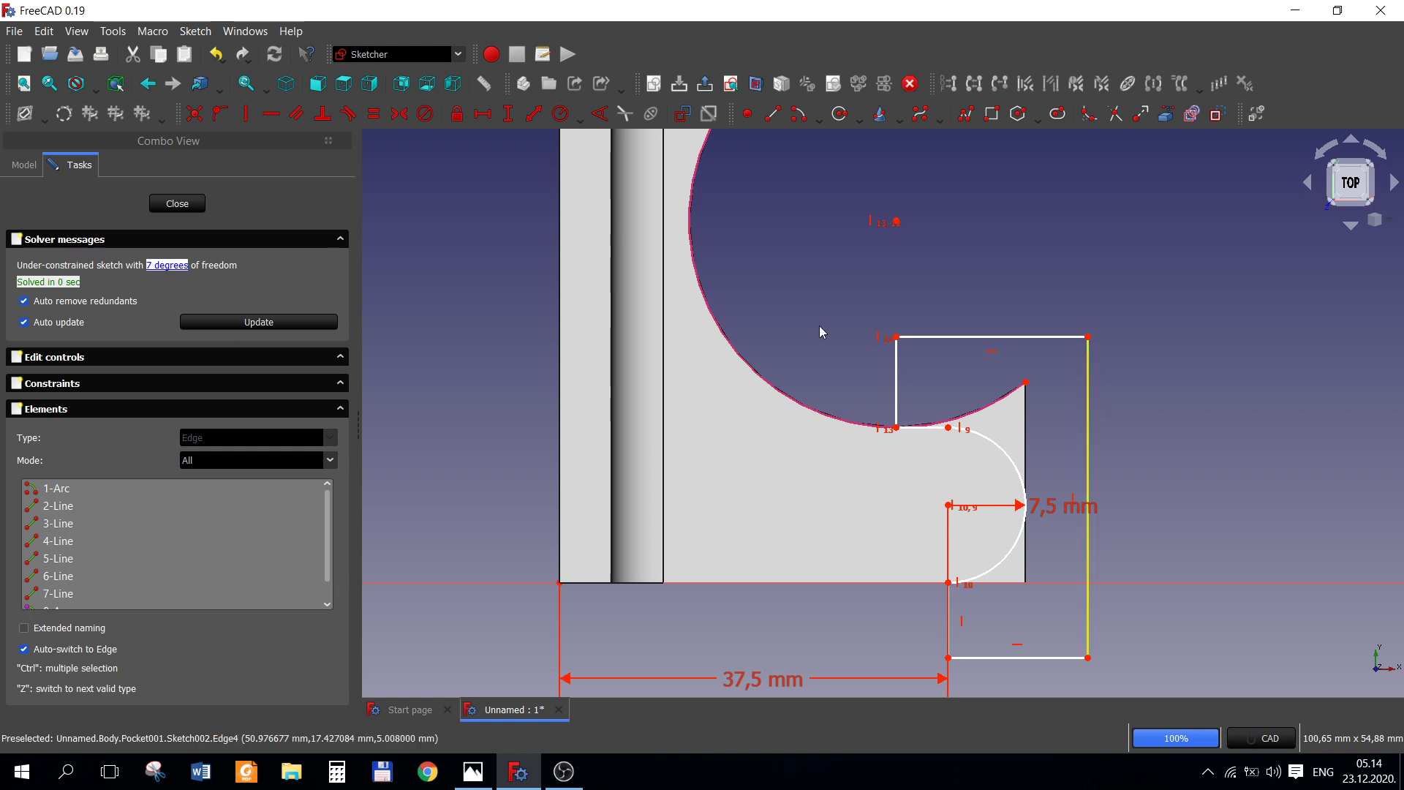
left_click(190, 208)
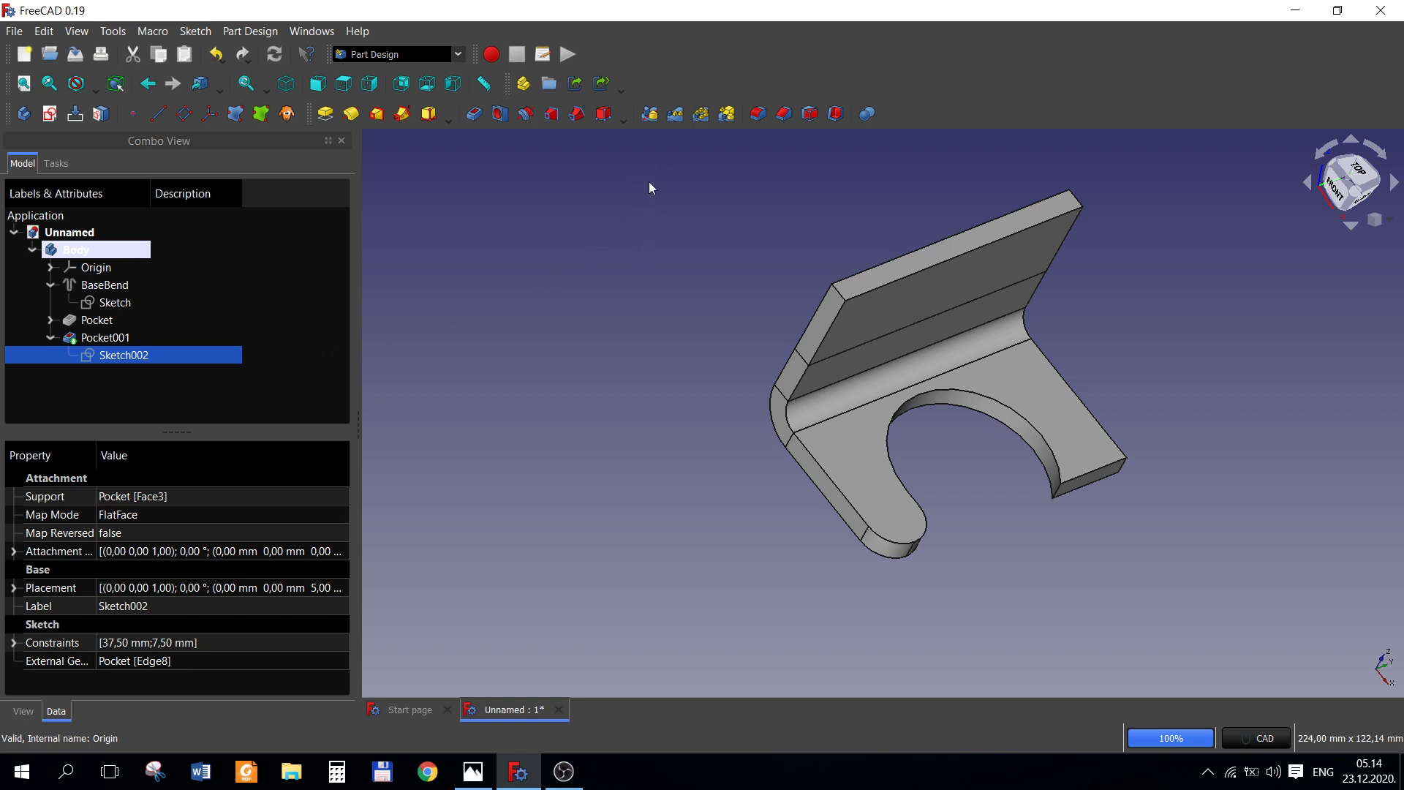
- Abandon a mirror attempt and select the bracket's side face to attach a datum plane
left_click(655, 115)
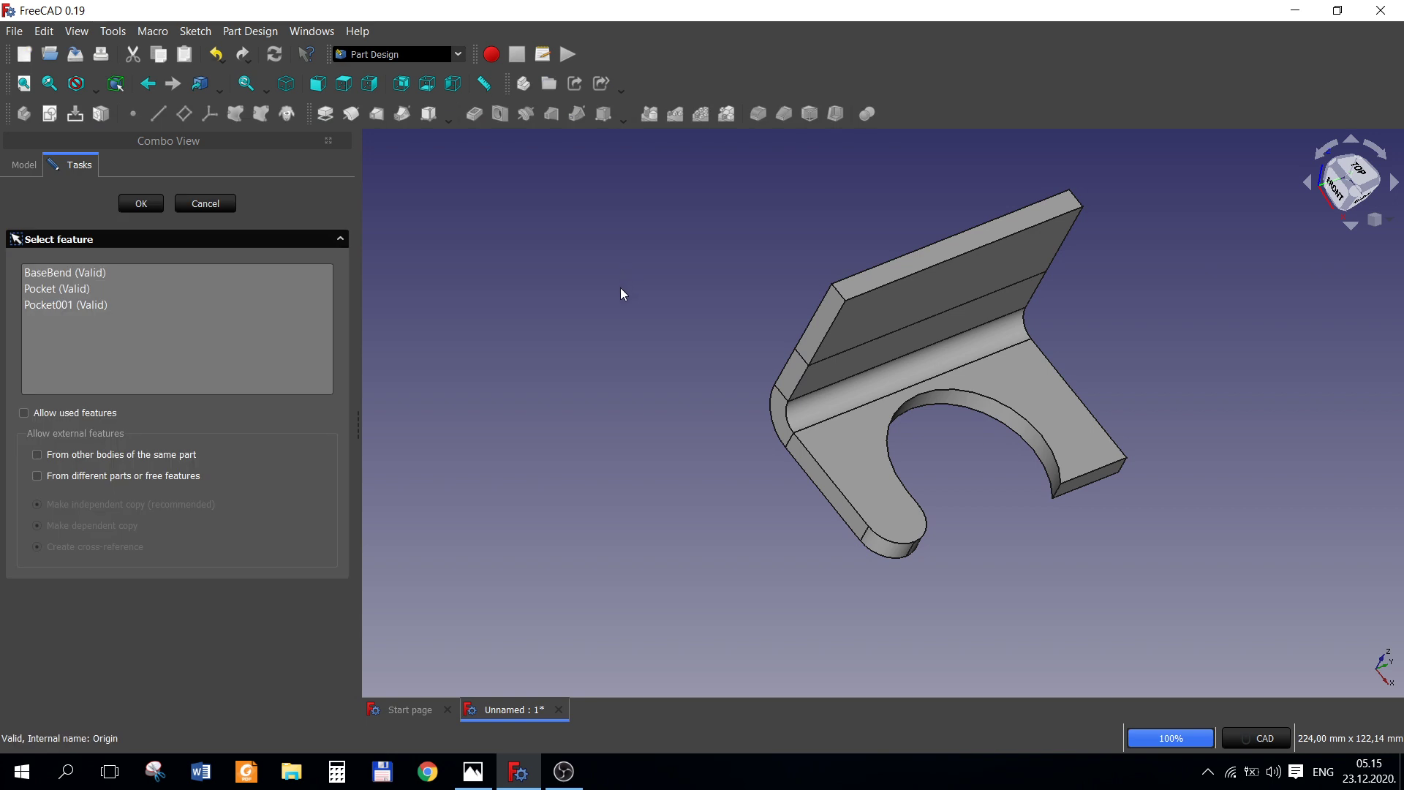
left_click(209, 208)
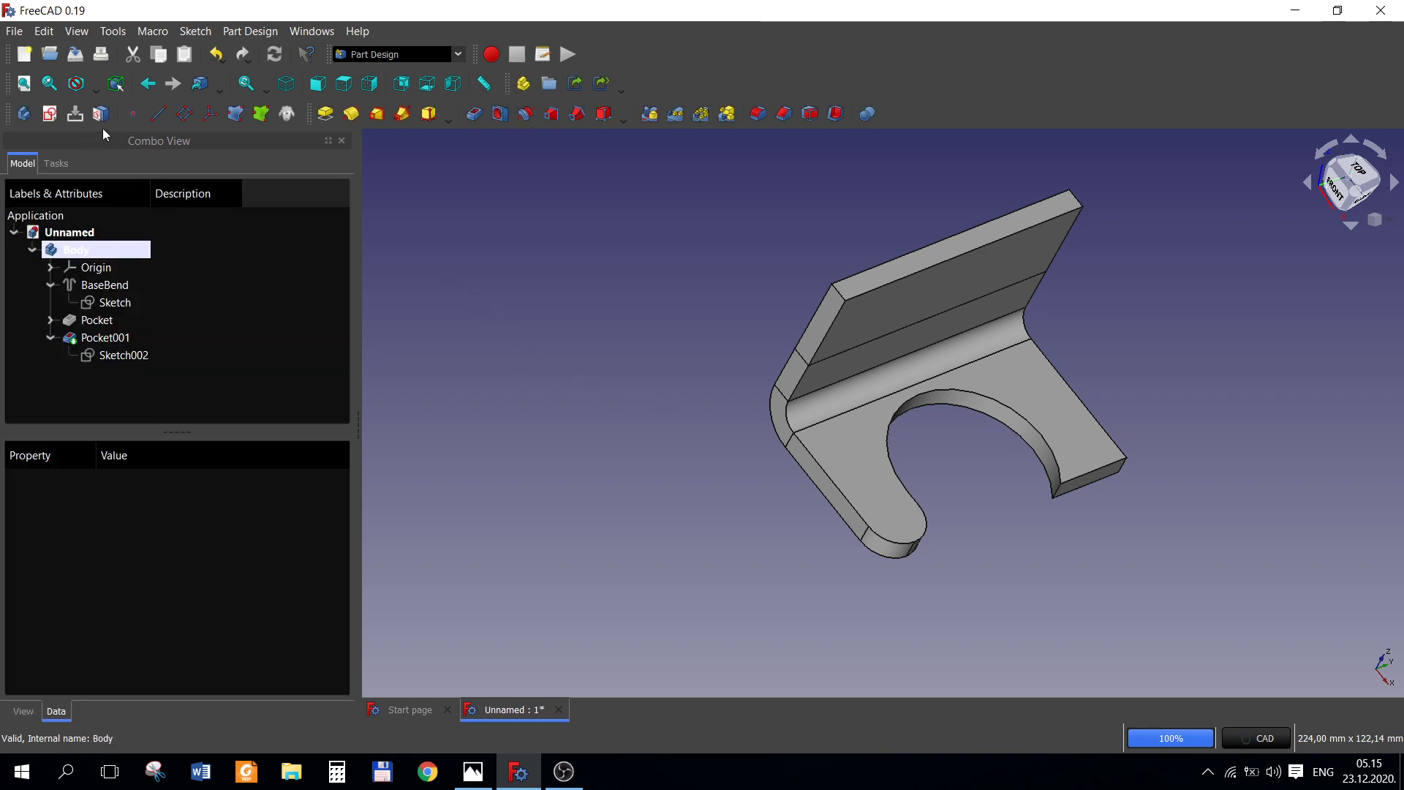
left_click(795, 469)
left_click(707, 501)
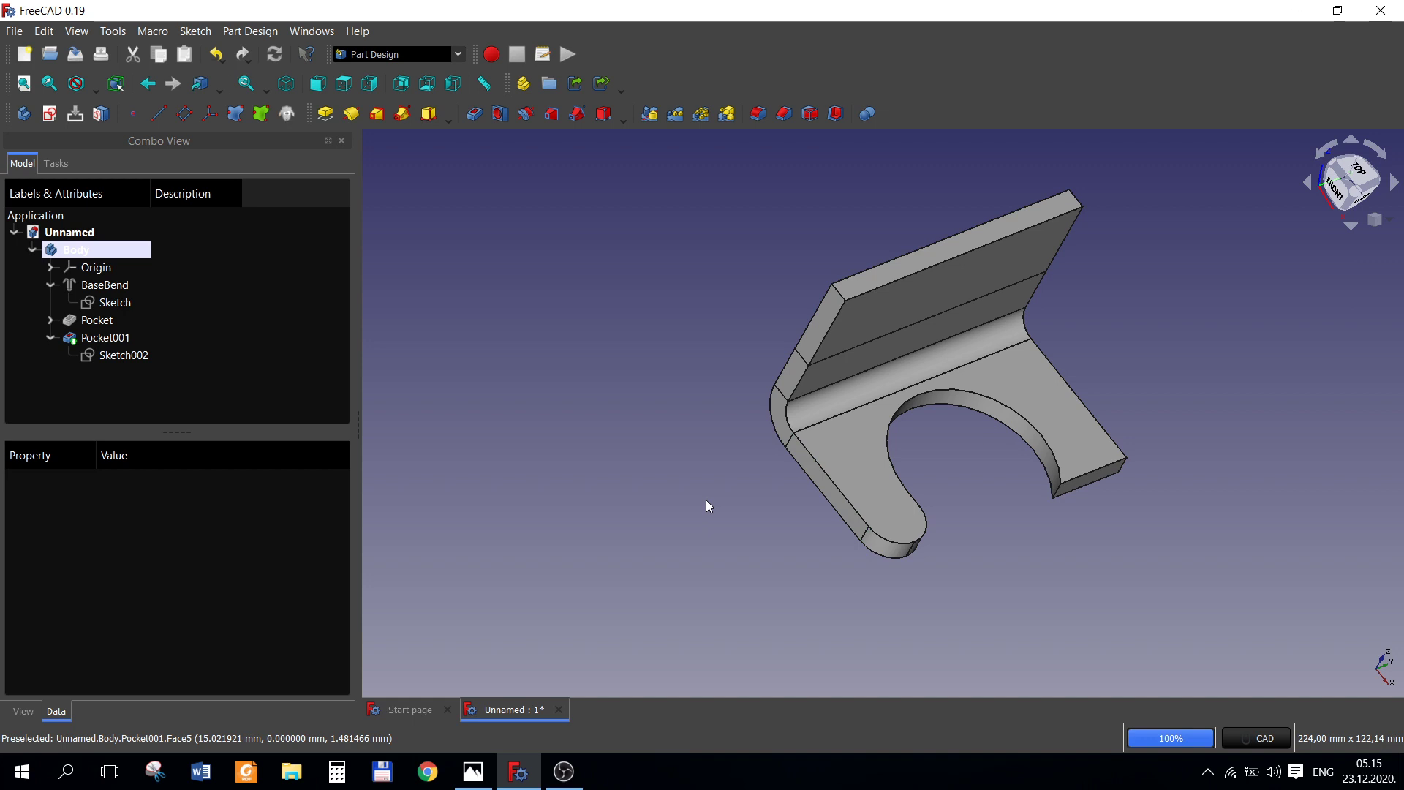
left_click(808, 468)
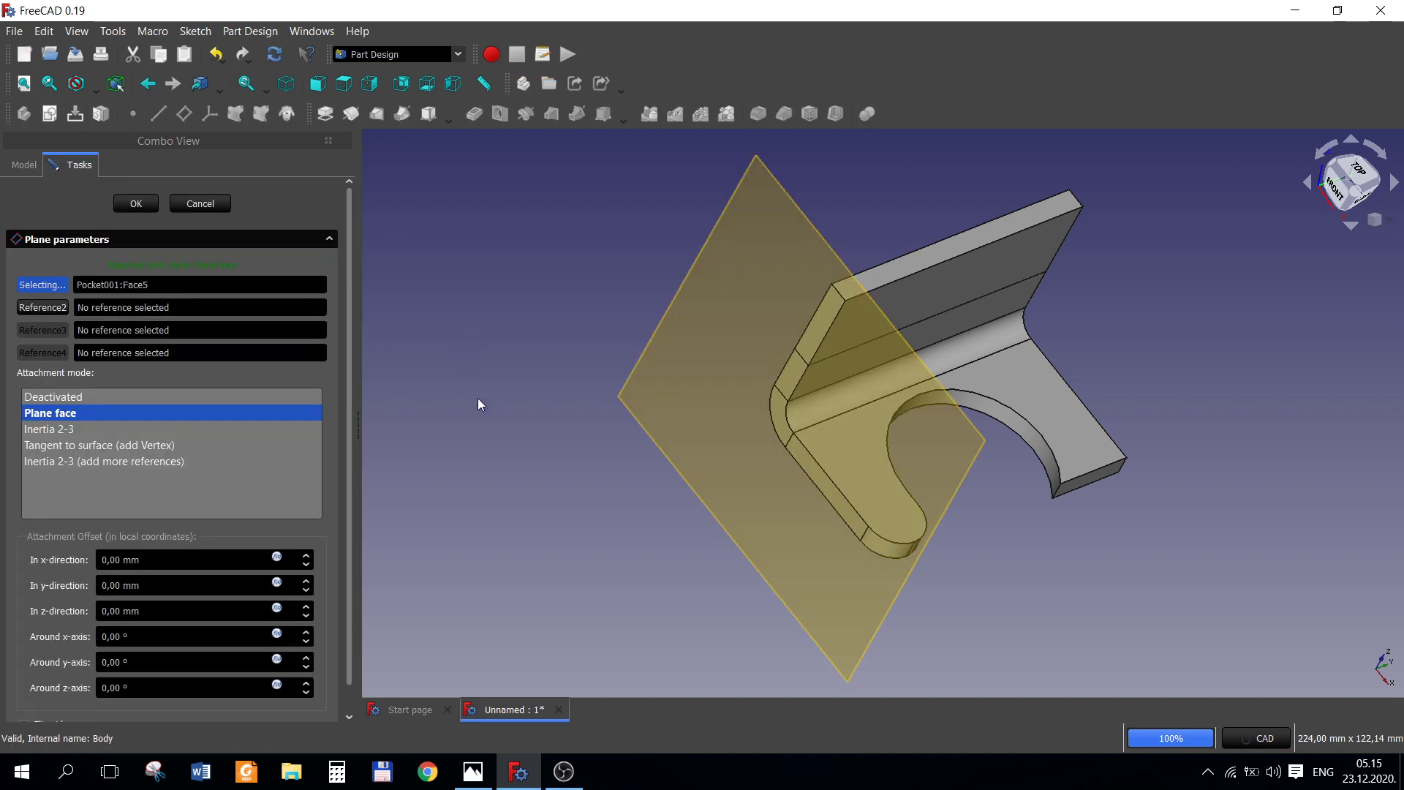
- Offset the datum plane -35 mm in the z-direction and confirm it
left_click(309, 616)
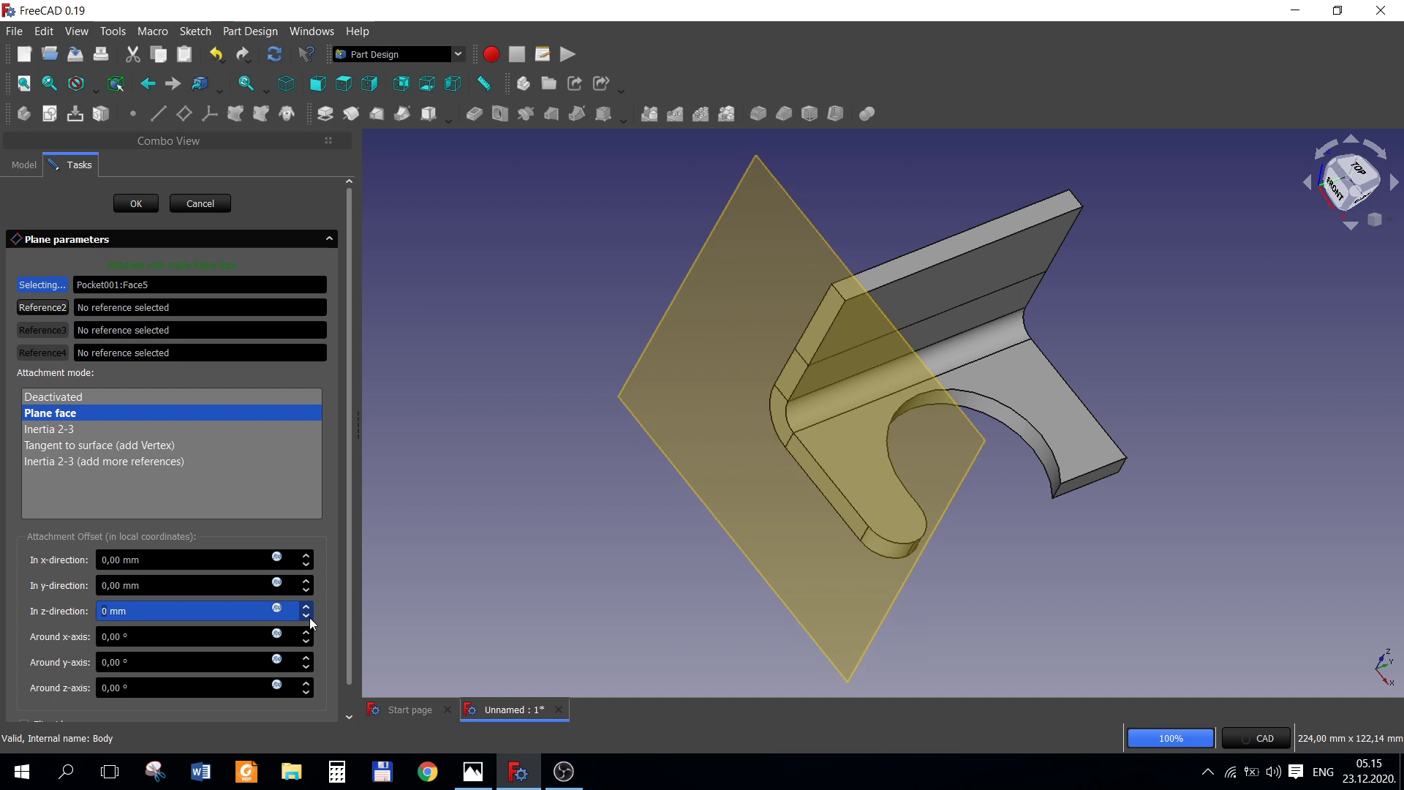
left_click(309, 618)
scroll(309, 617, "down", 3)
scroll(310, 618, "down", 3)
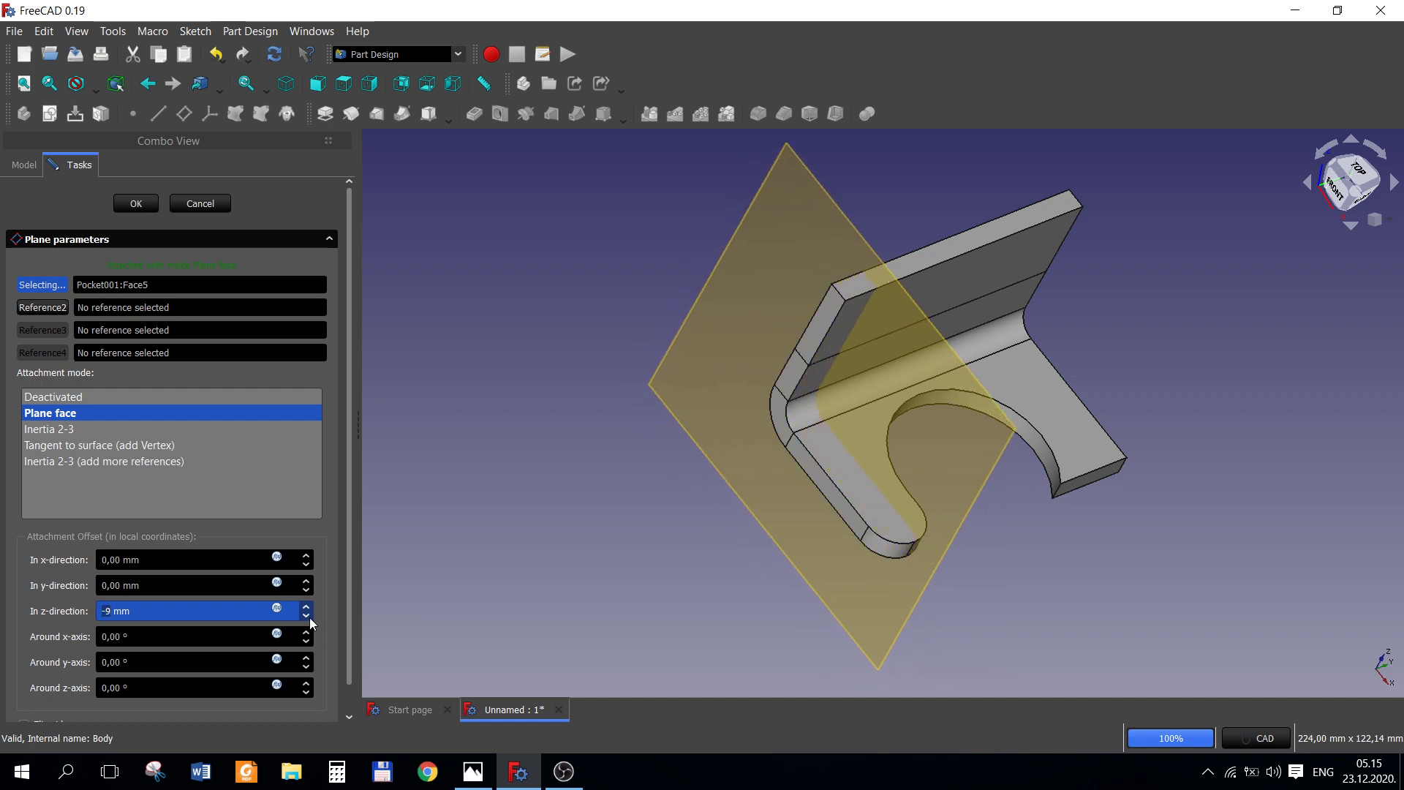
scroll(309, 618, "down", 3)
scroll(309, 618, "down", 3)
scroll(309, 618, "down", 2)
scroll(309, 617, "down", 2)
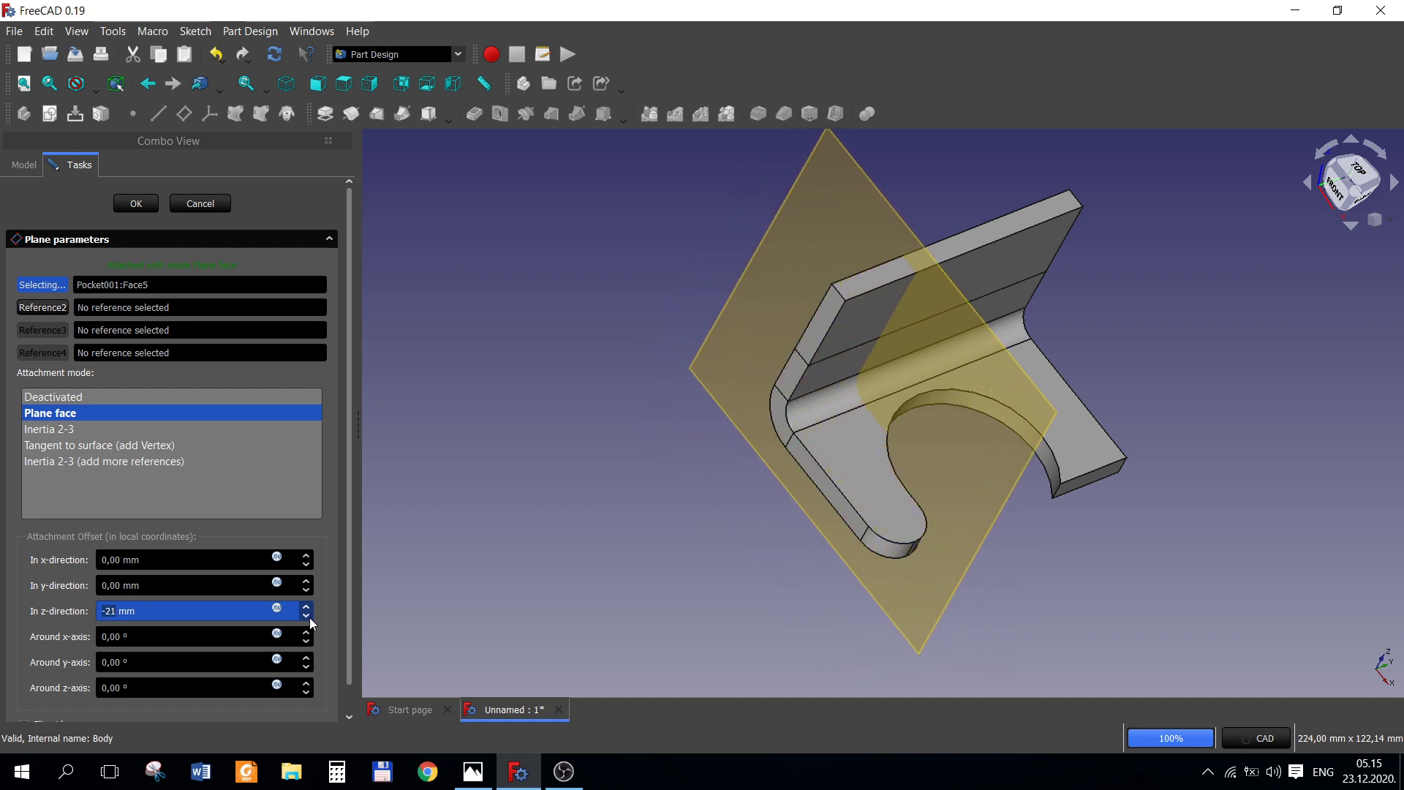
scroll(309, 618, "down", 3)
scroll(309, 617, "down", 2)
scroll(310, 617, "down", 2)
scroll(309, 618, "down", 2)
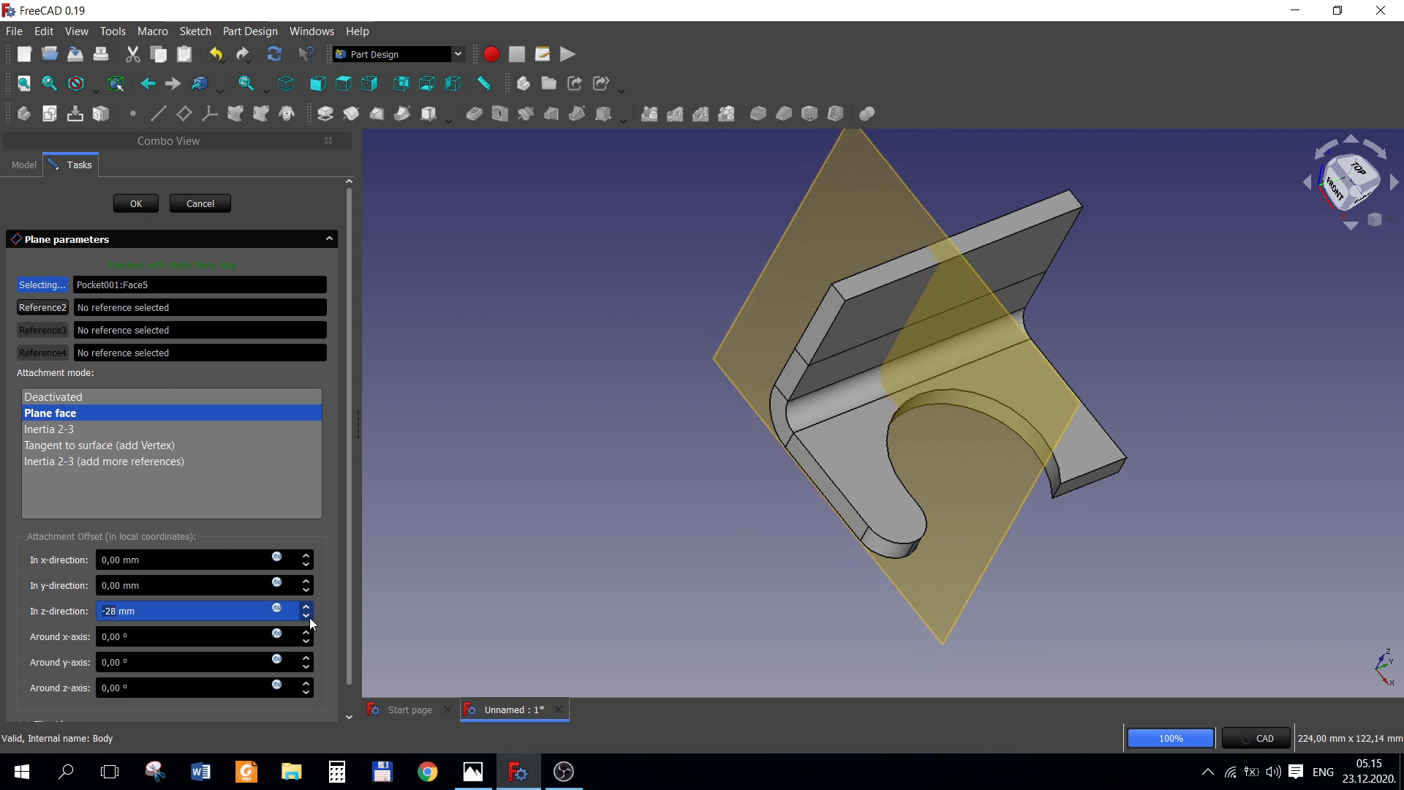
scroll(309, 617, "down", 1)
scroll(309, 617, "down", 2)
scroll(309, 618, "down", 1)
scroll(310, 617, "down", 1)
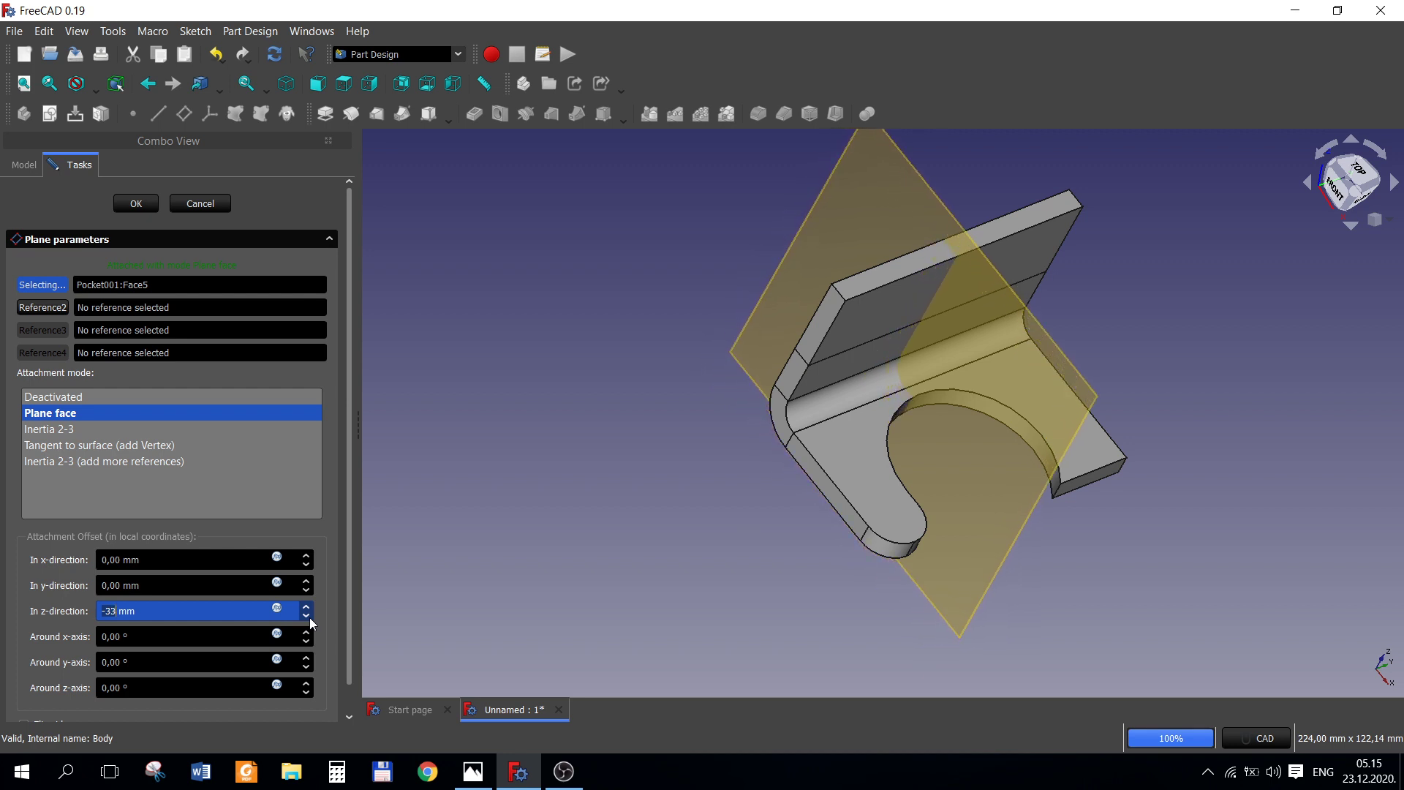
scroll(309, 618, "down", 1)
scroll(310, 617, "down", 1)
left_click(136, 203)
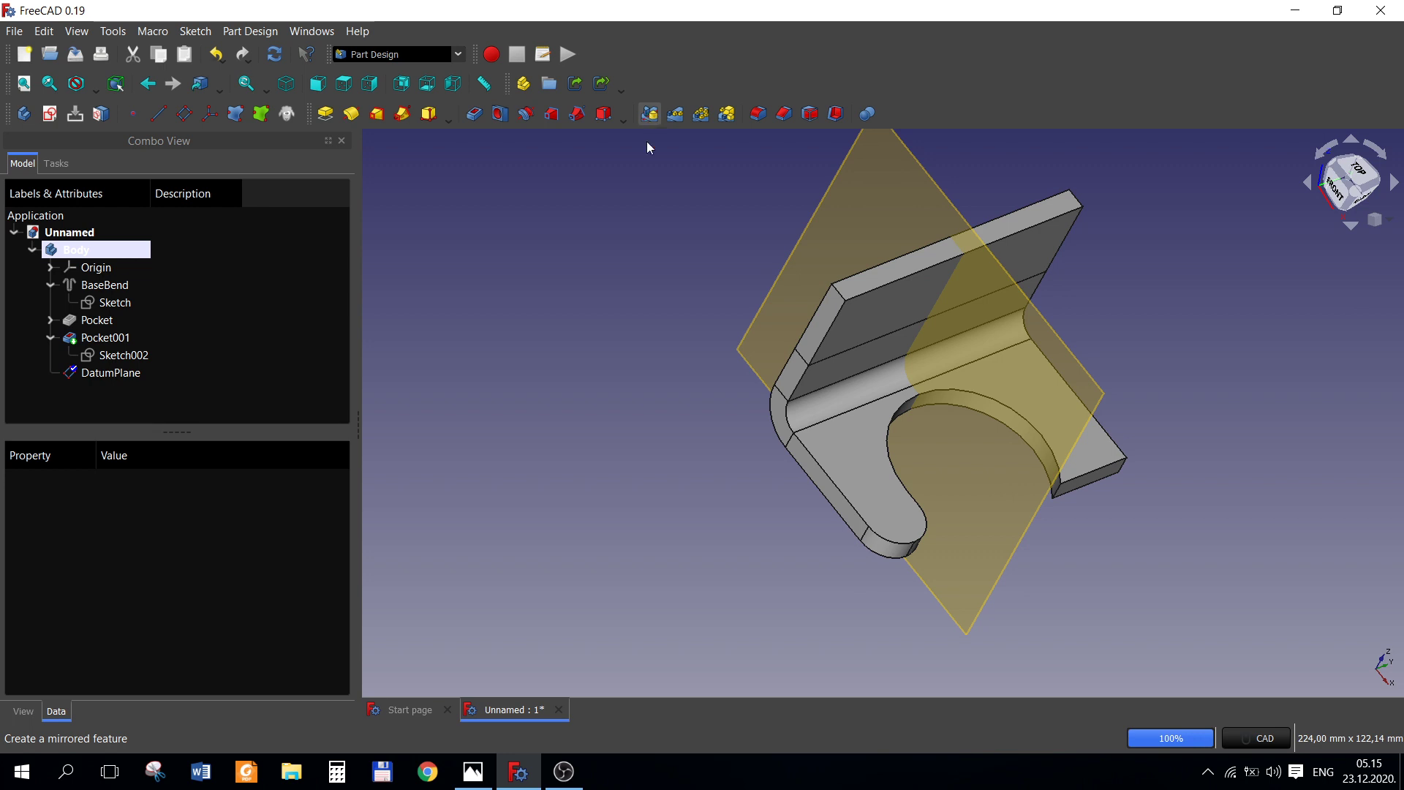
- Start a Mirrored feature and choose Pocket001 as the feature to mirror
left_click(649, 115)
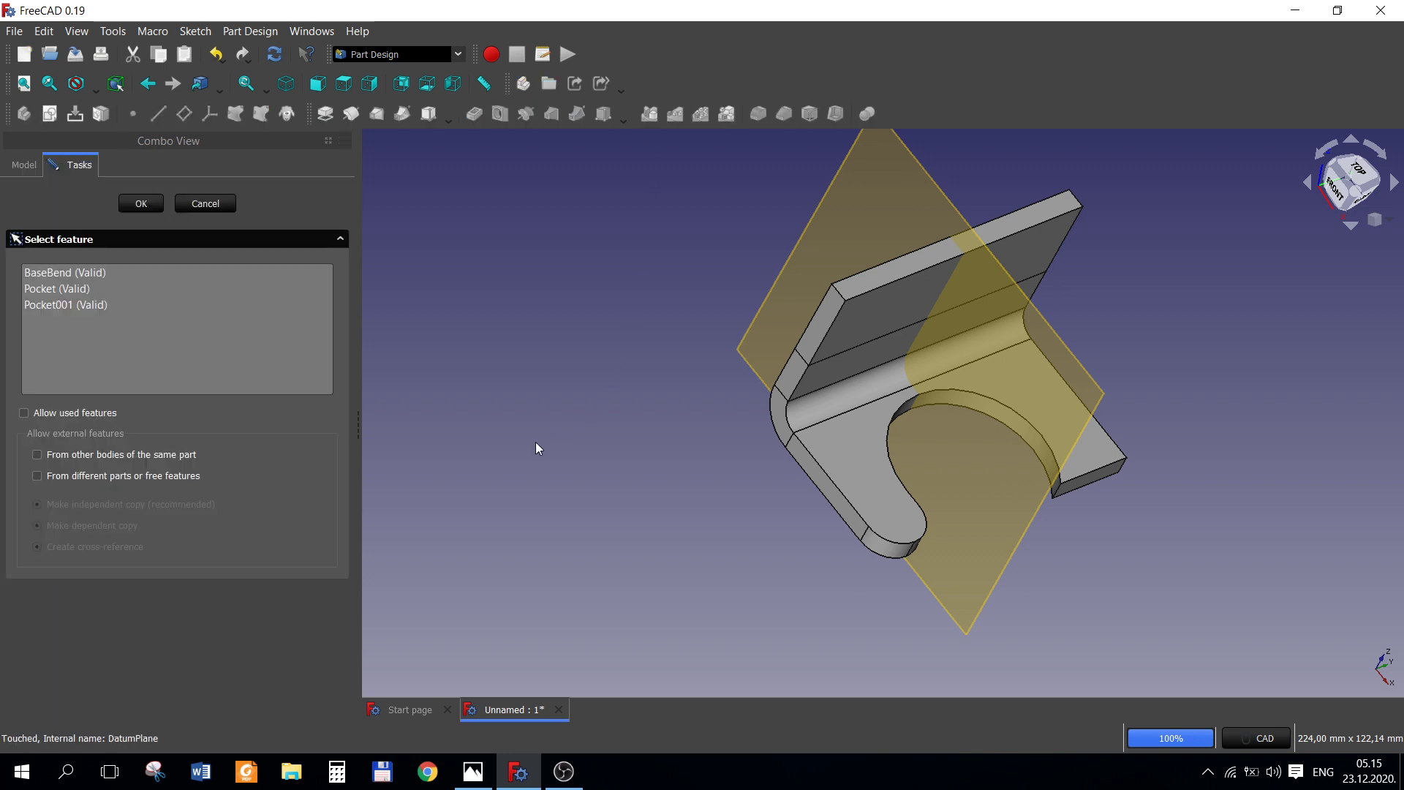
left_click(63, 308)
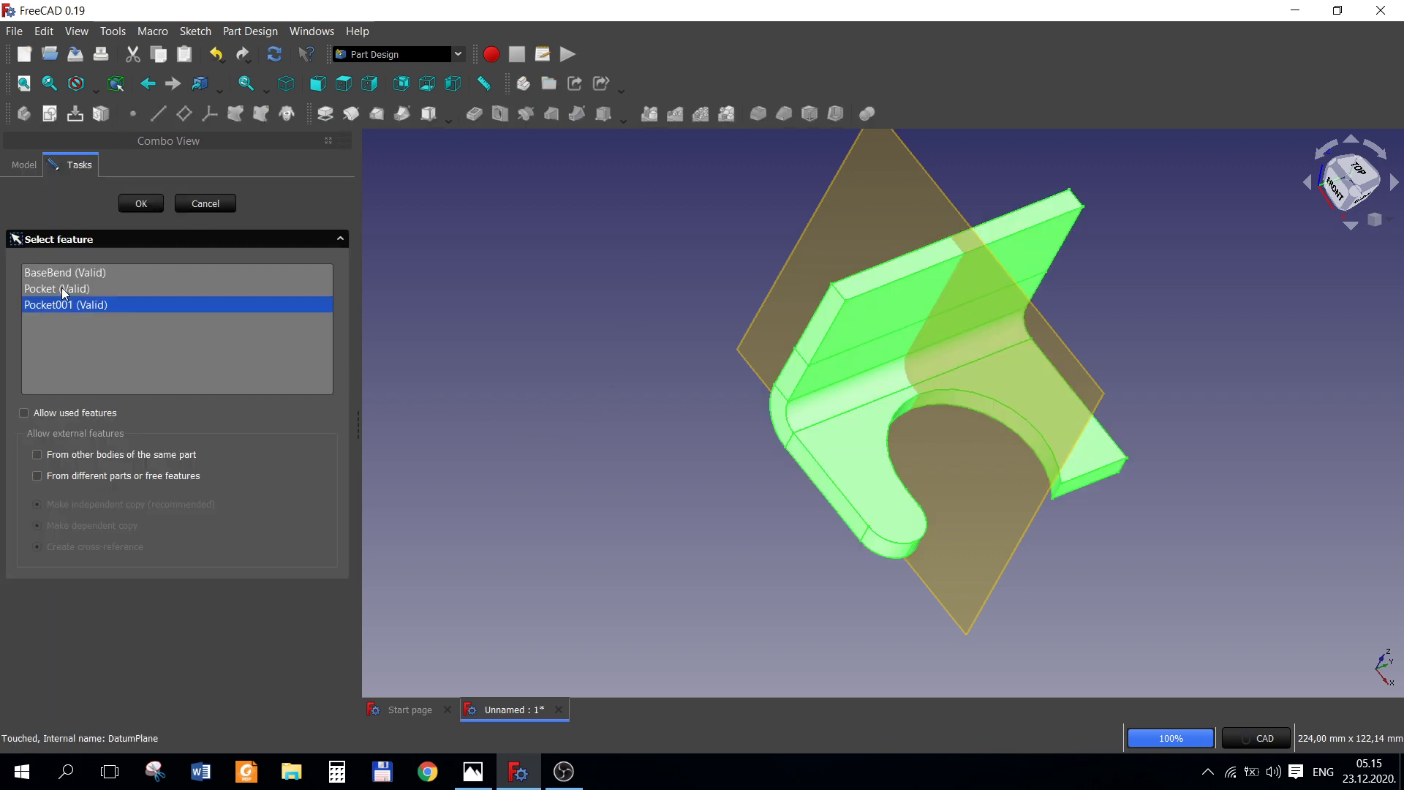
left_click(62, 291)
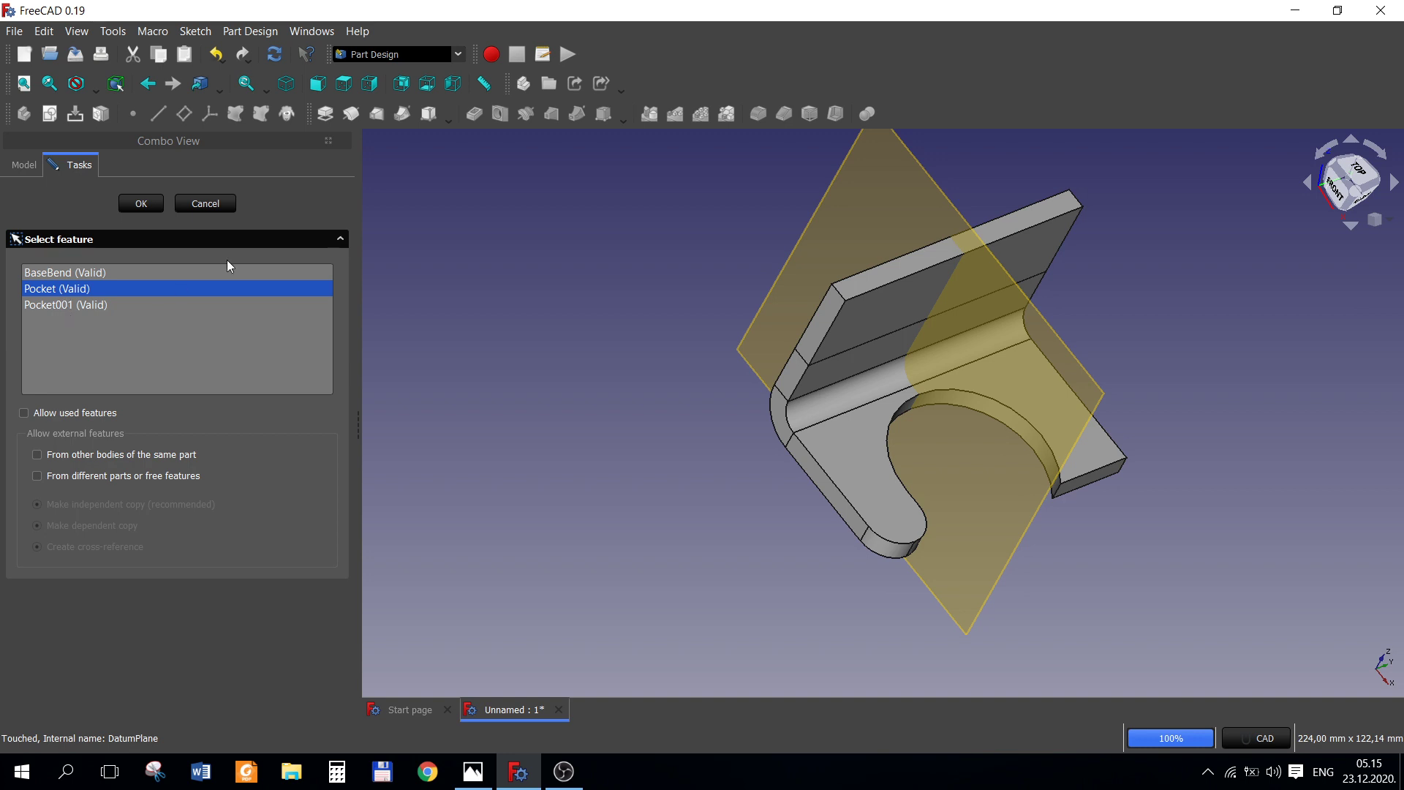
left_click(211, 209)
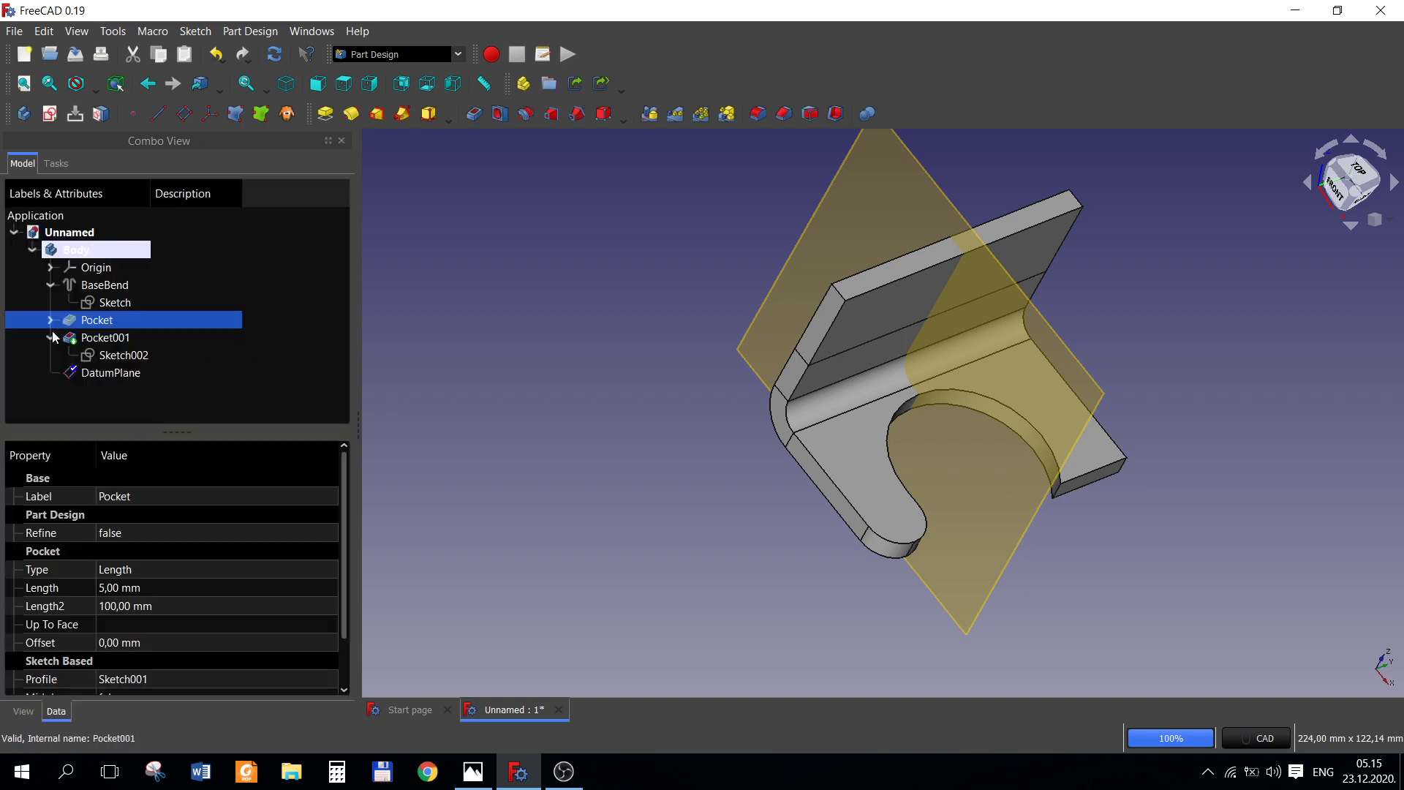
left_click(49, 338)
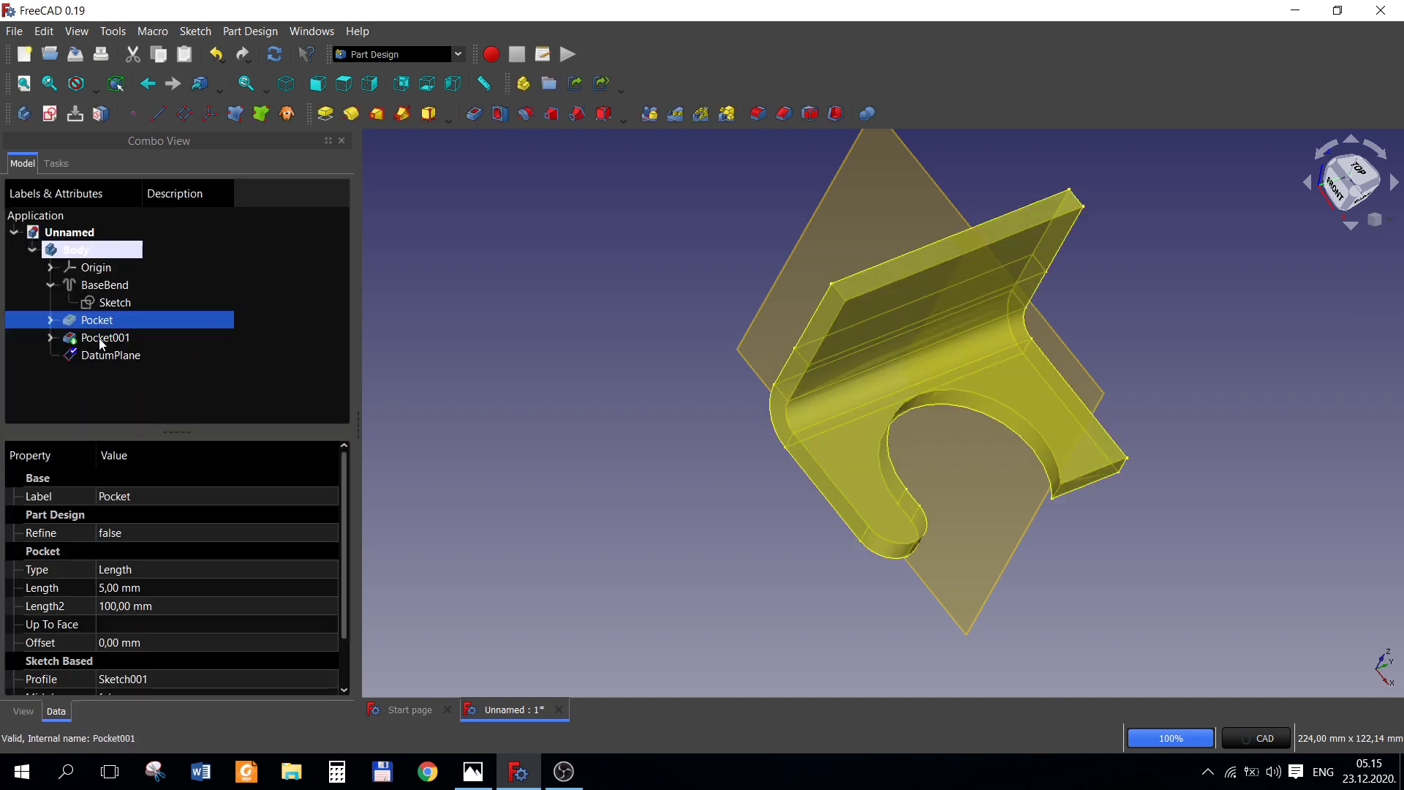
left_click(447, 352)
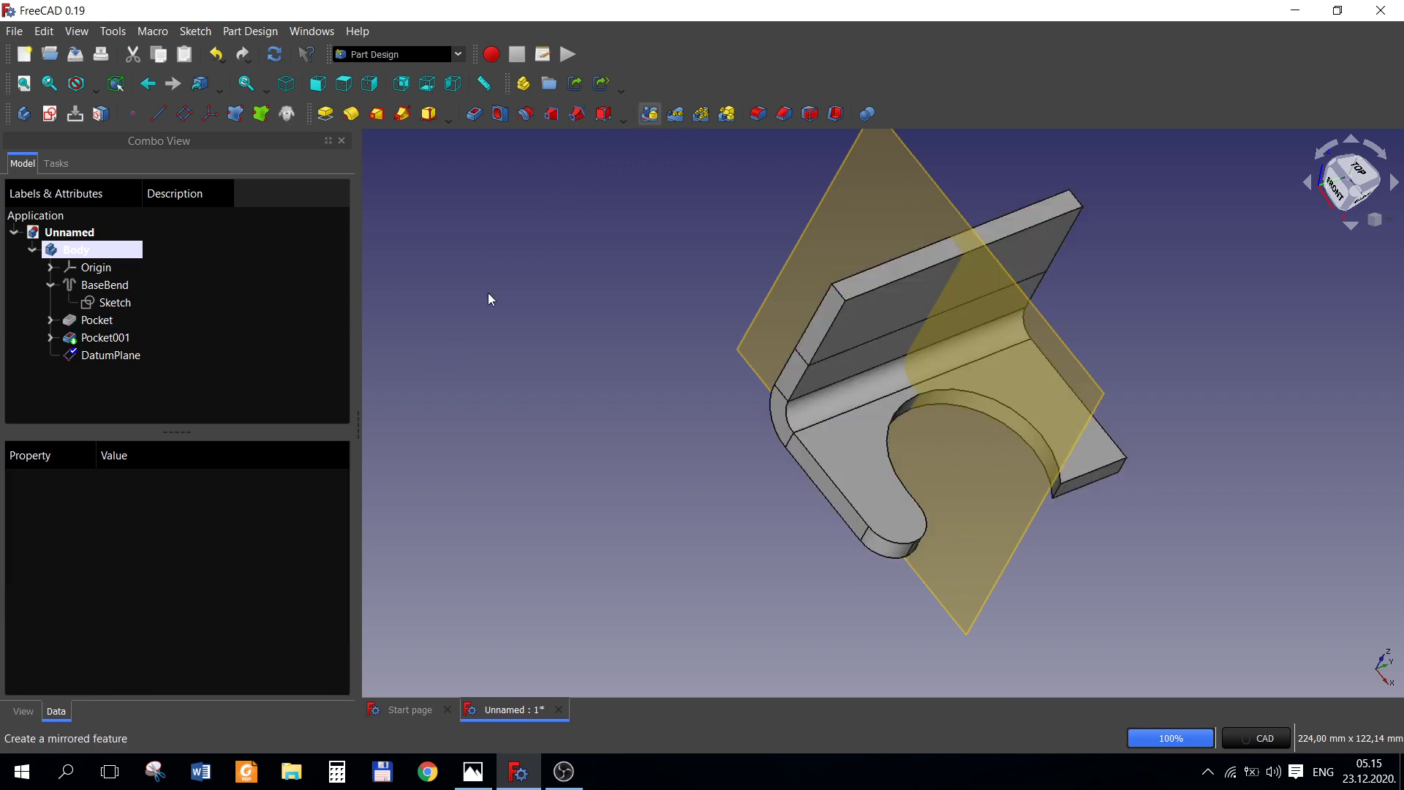
left_click(62, 308)
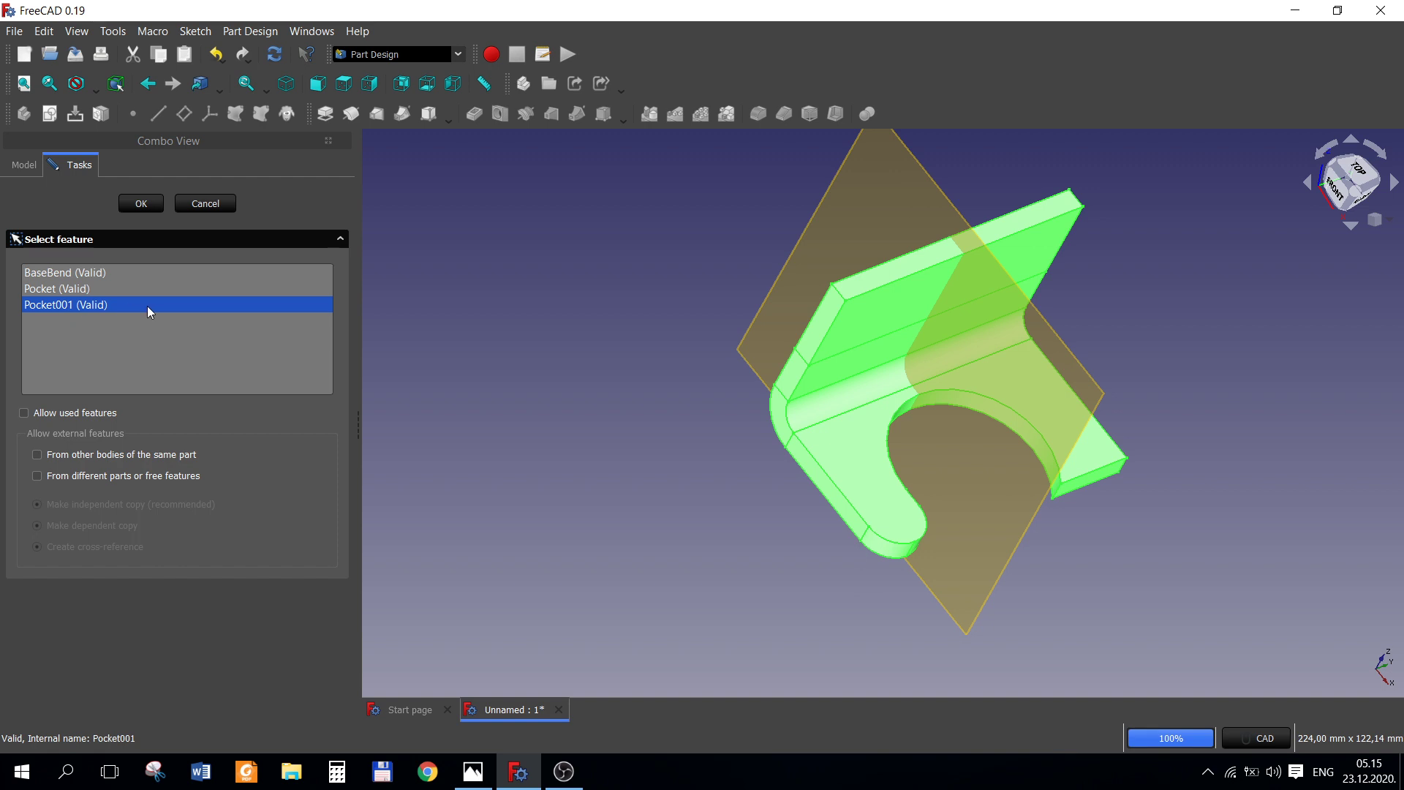
left_click(73, 288)
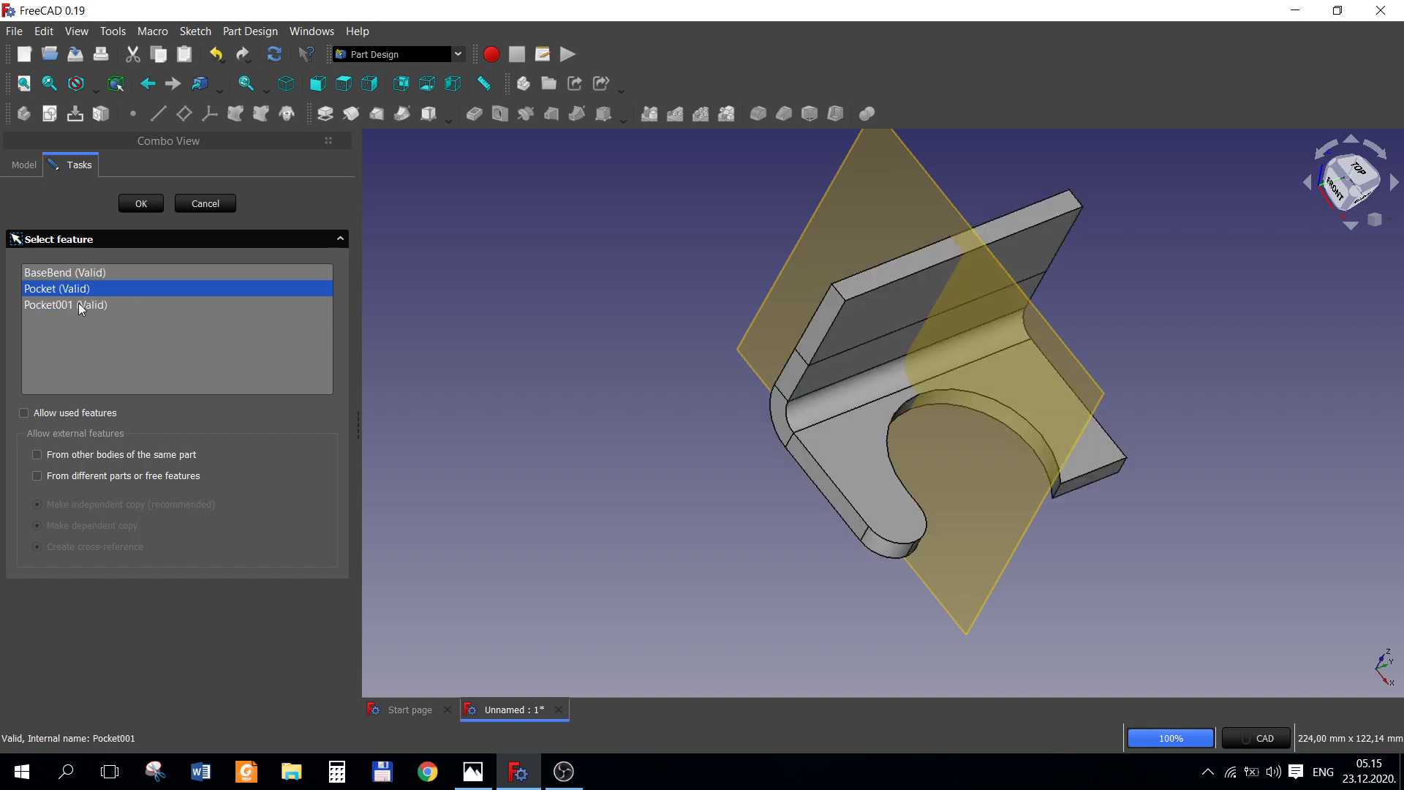
left_click(79, 304)
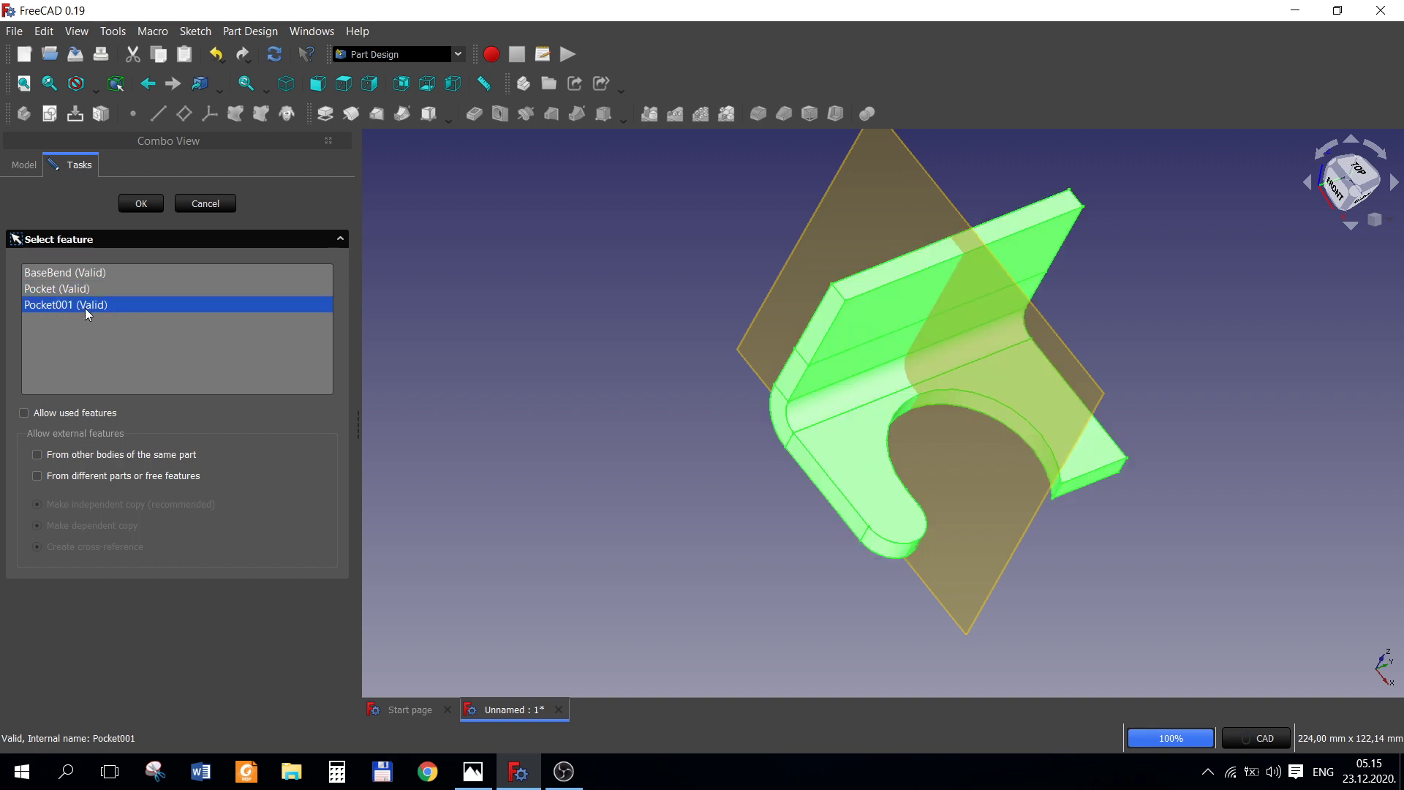
left_click(143, 208)
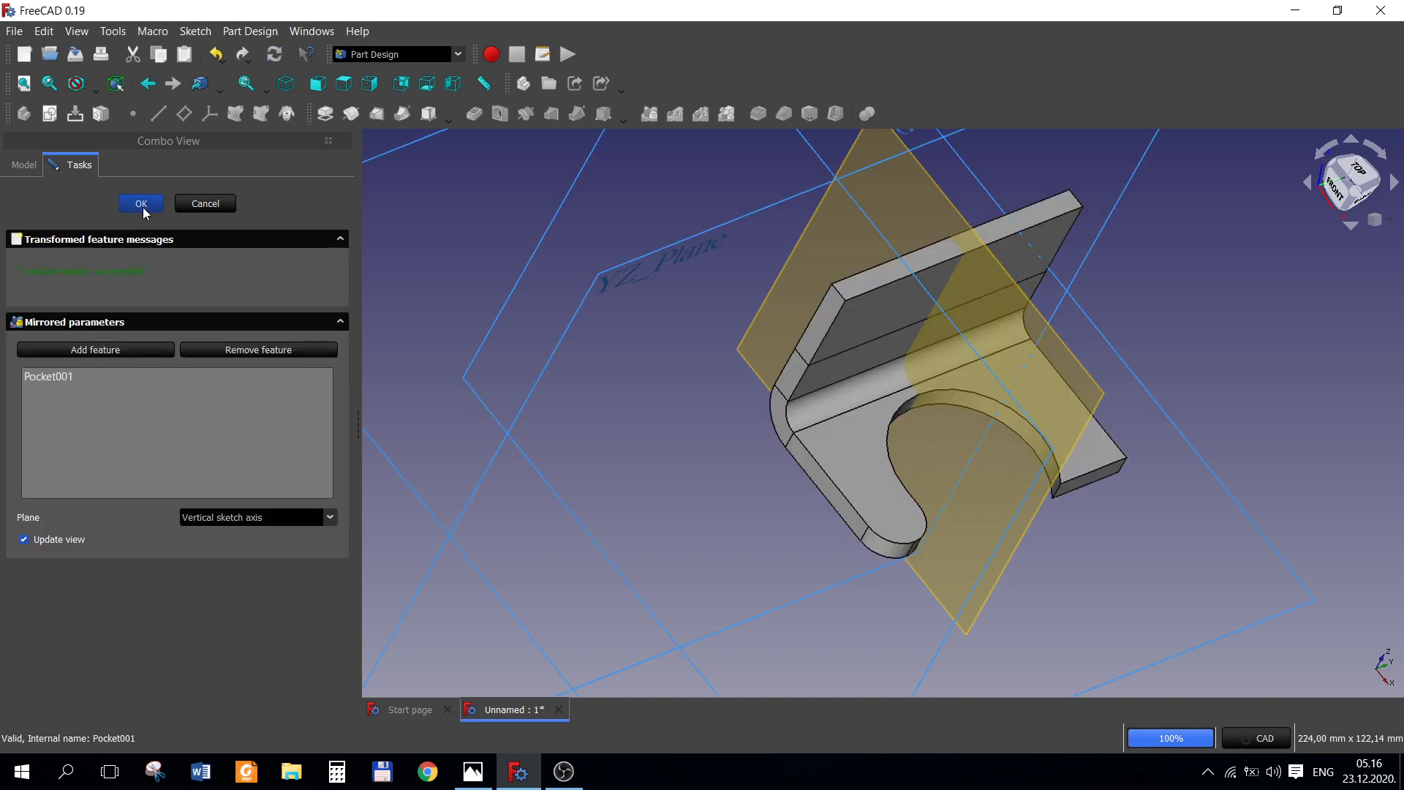
- Mirror across the datum plane, hide the plane, and select the base's top face
left_click(329, 518)
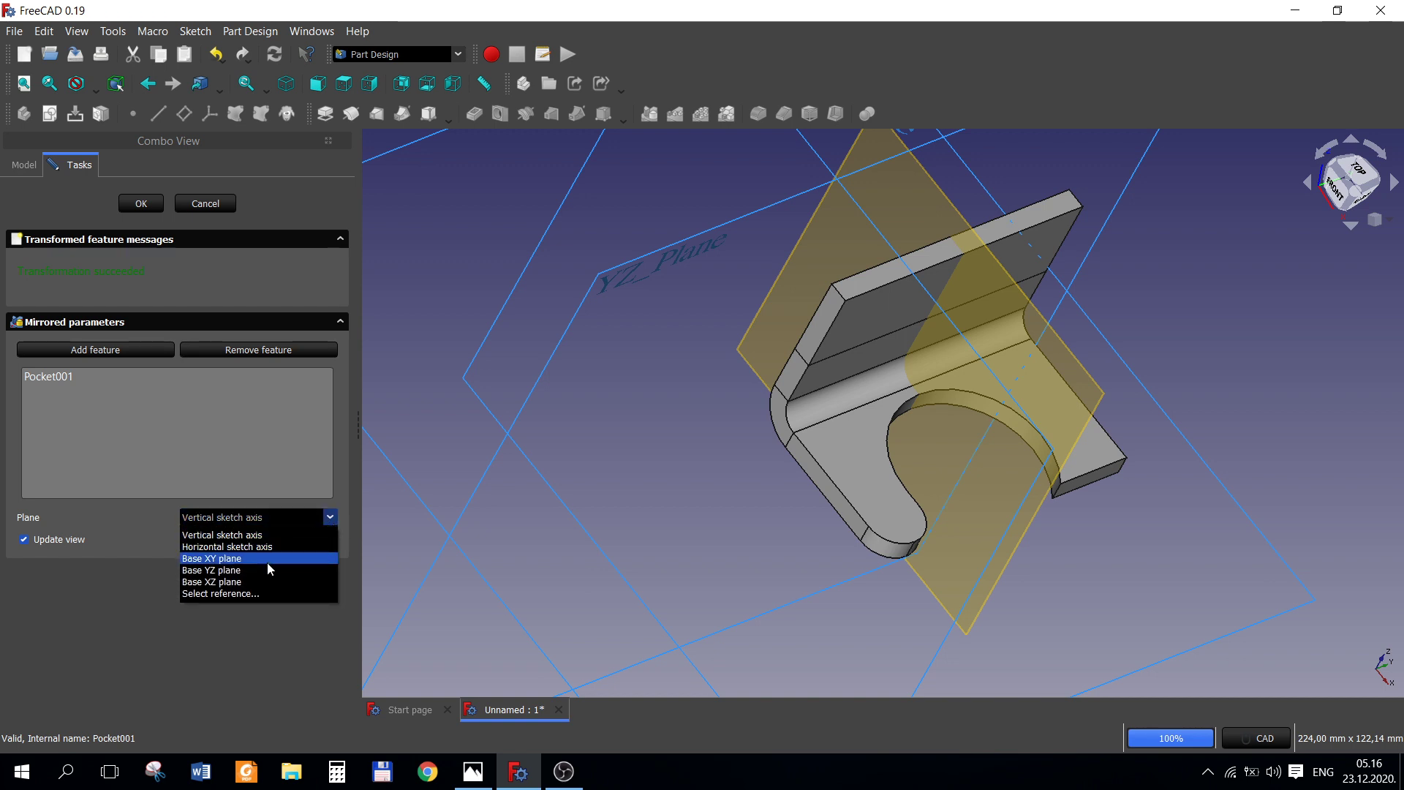
left_click(264, 593)
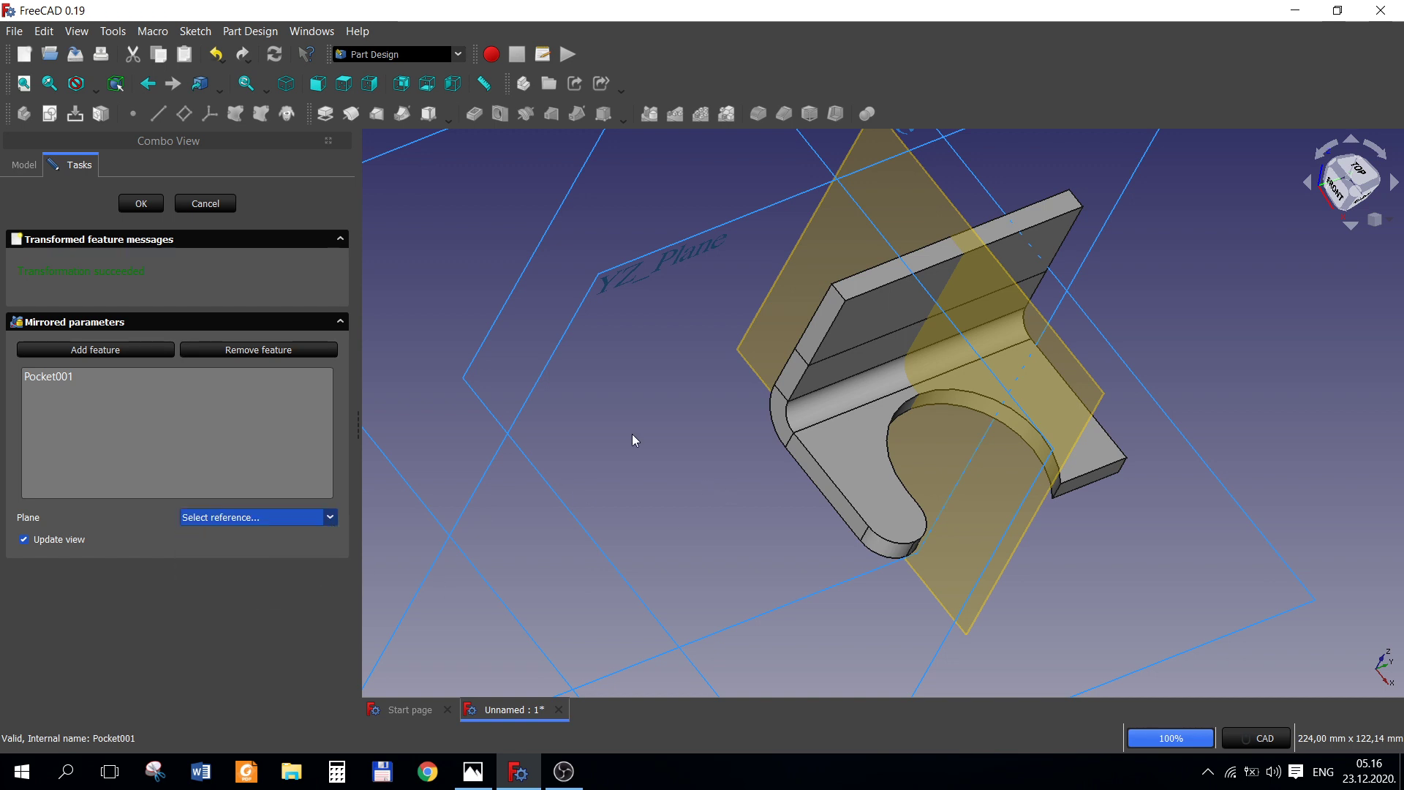
left_click(814, 238)
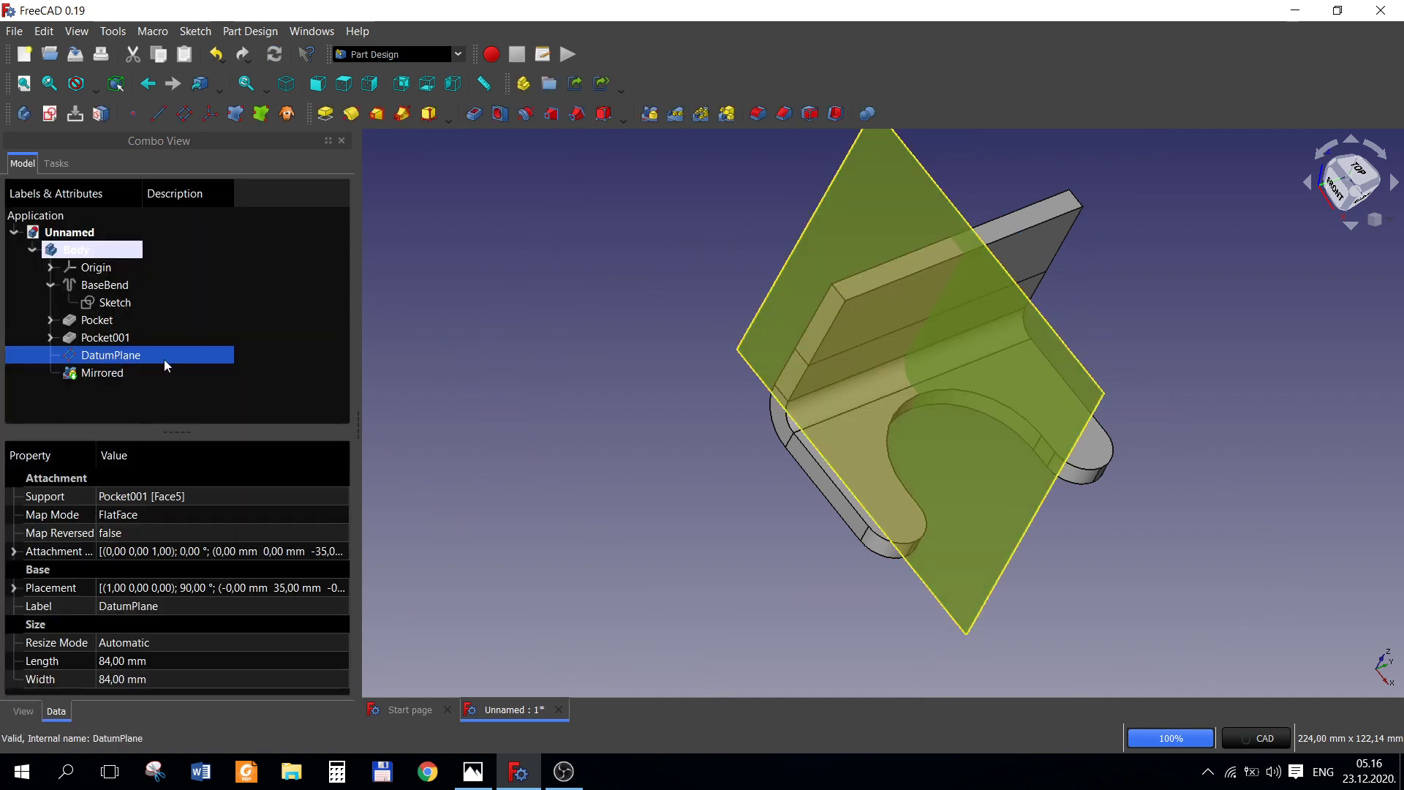
key("space")
left_click(544, 429)
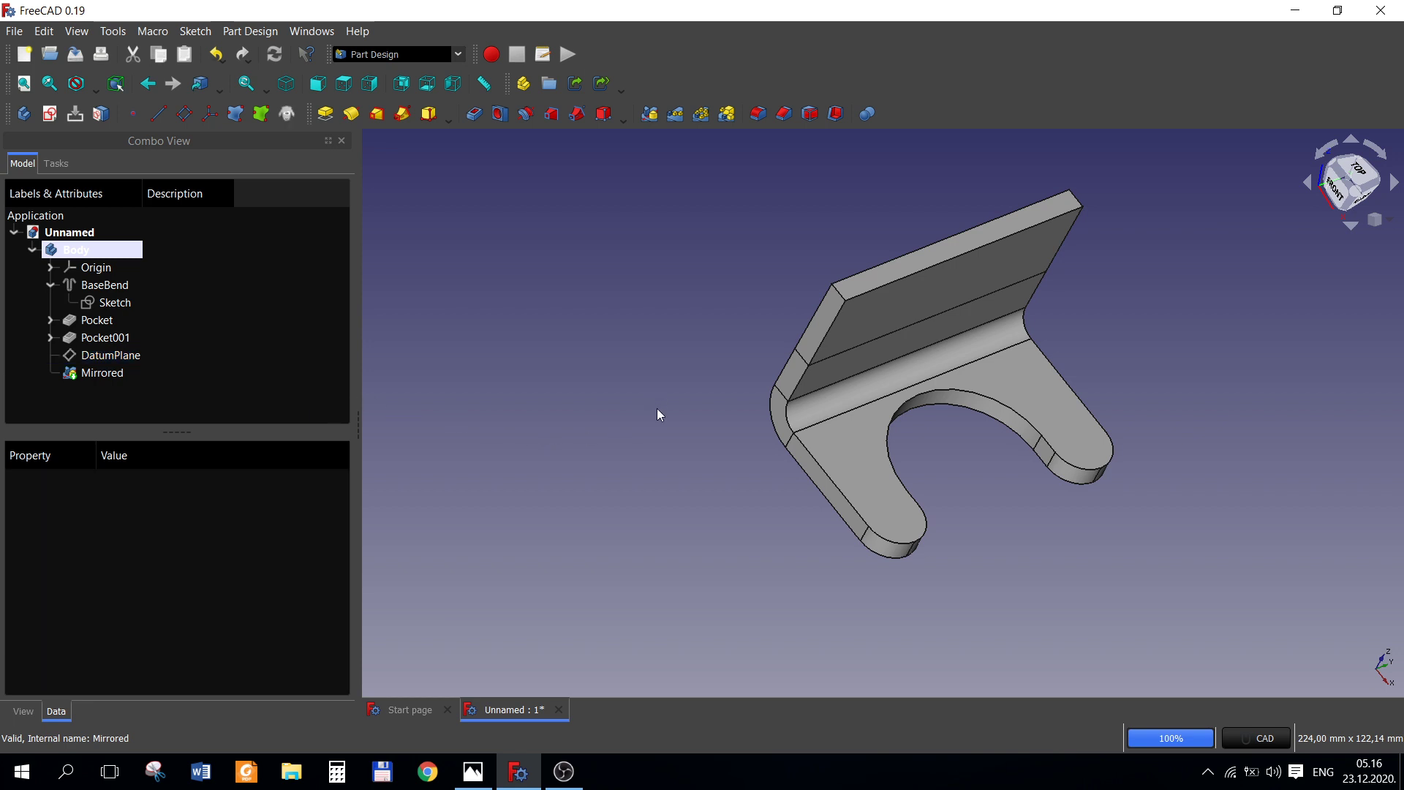
key("alt+Tab")
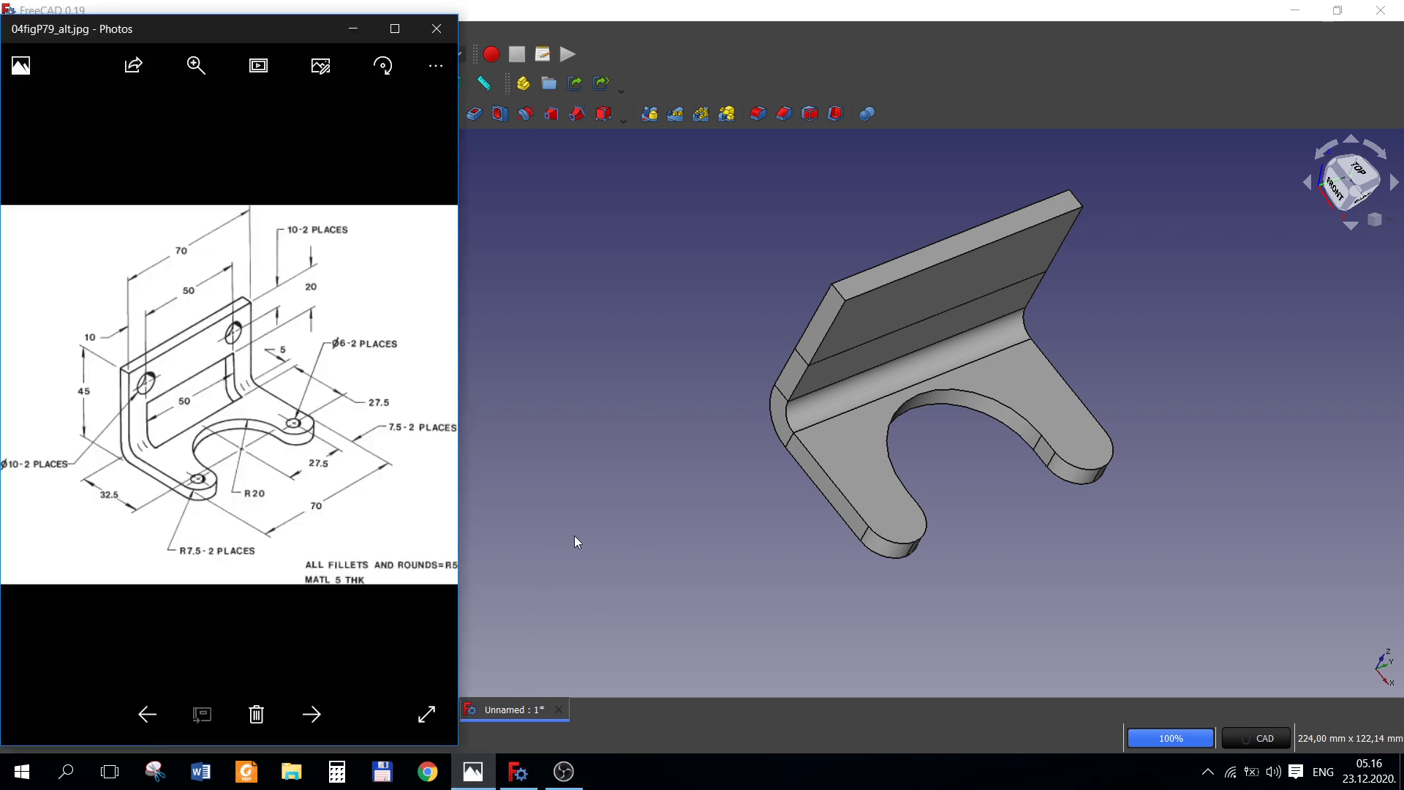
left_click(578, 488)
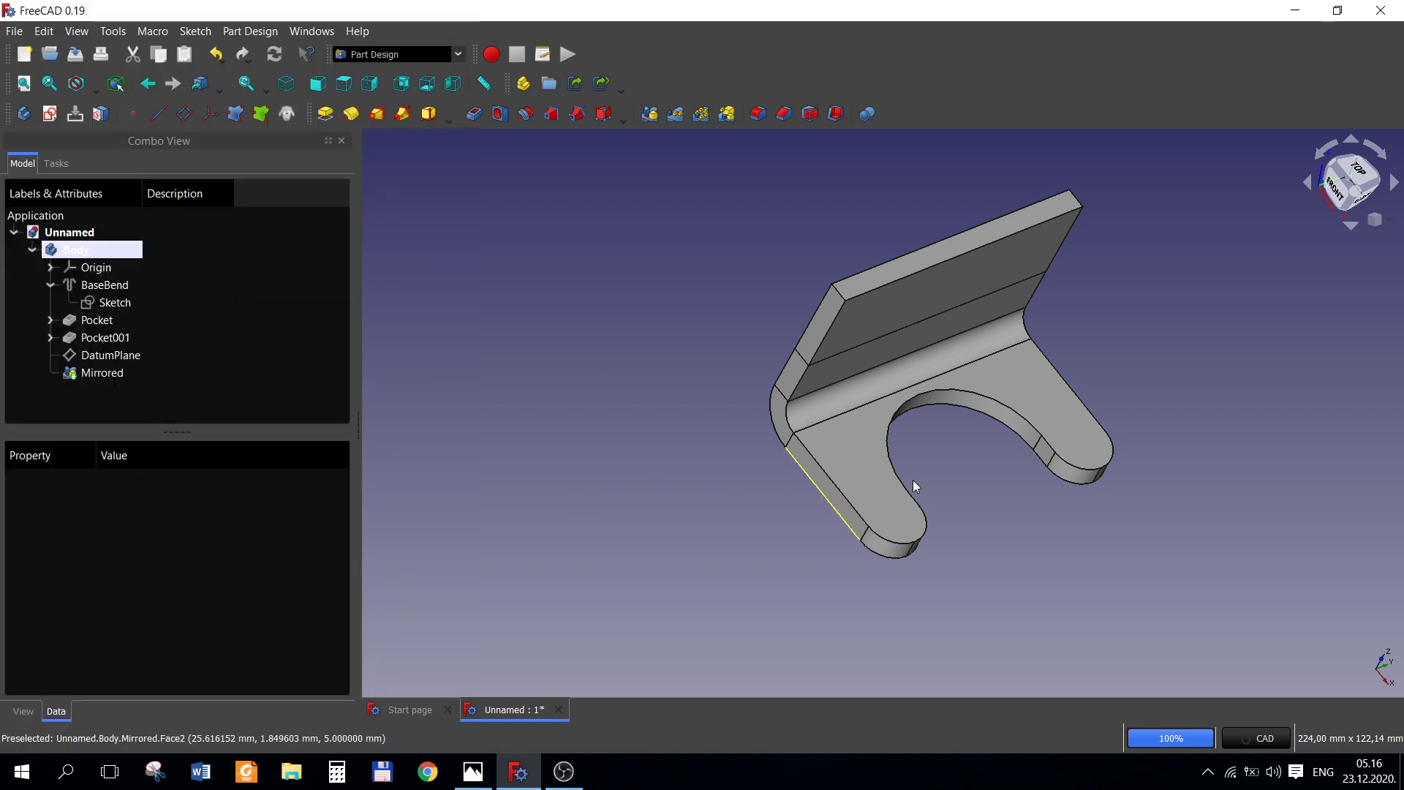
left_click(901, 529)
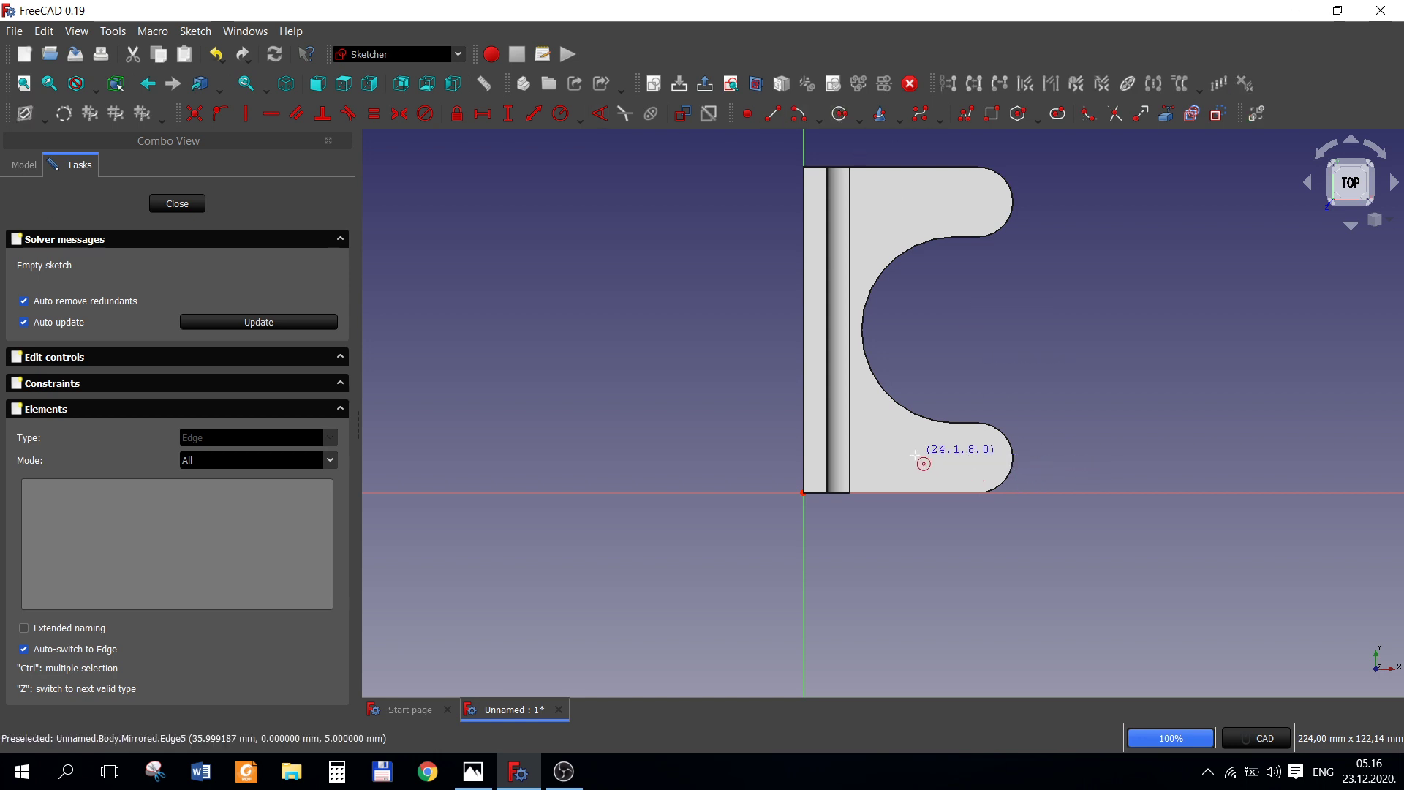
- Draw two equal circles by the tabs with vertically aligned centres, then check the reference drawing
left_click(1079, 459)
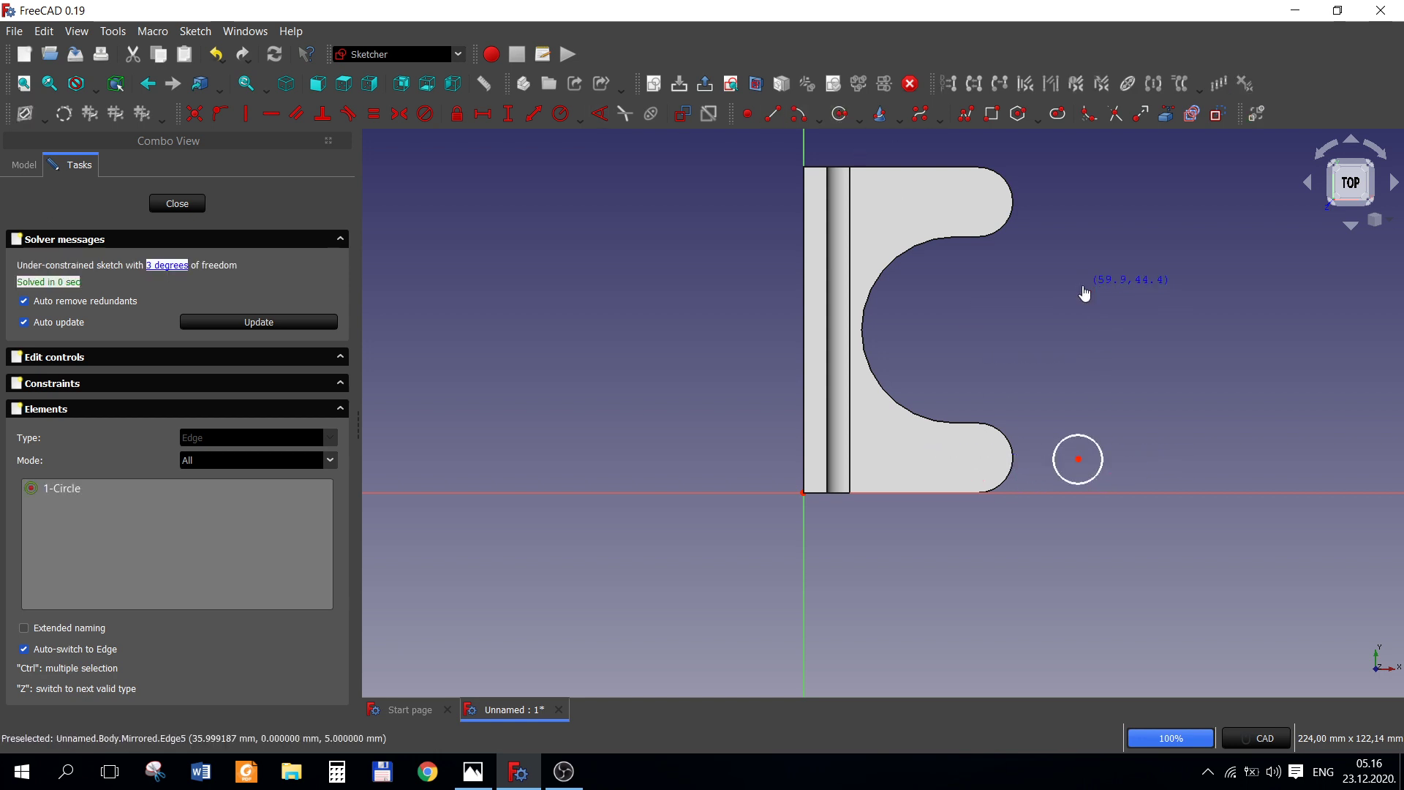
left_click(1083, 285)
left_click(1108, 313)
left_click(1101, 447)
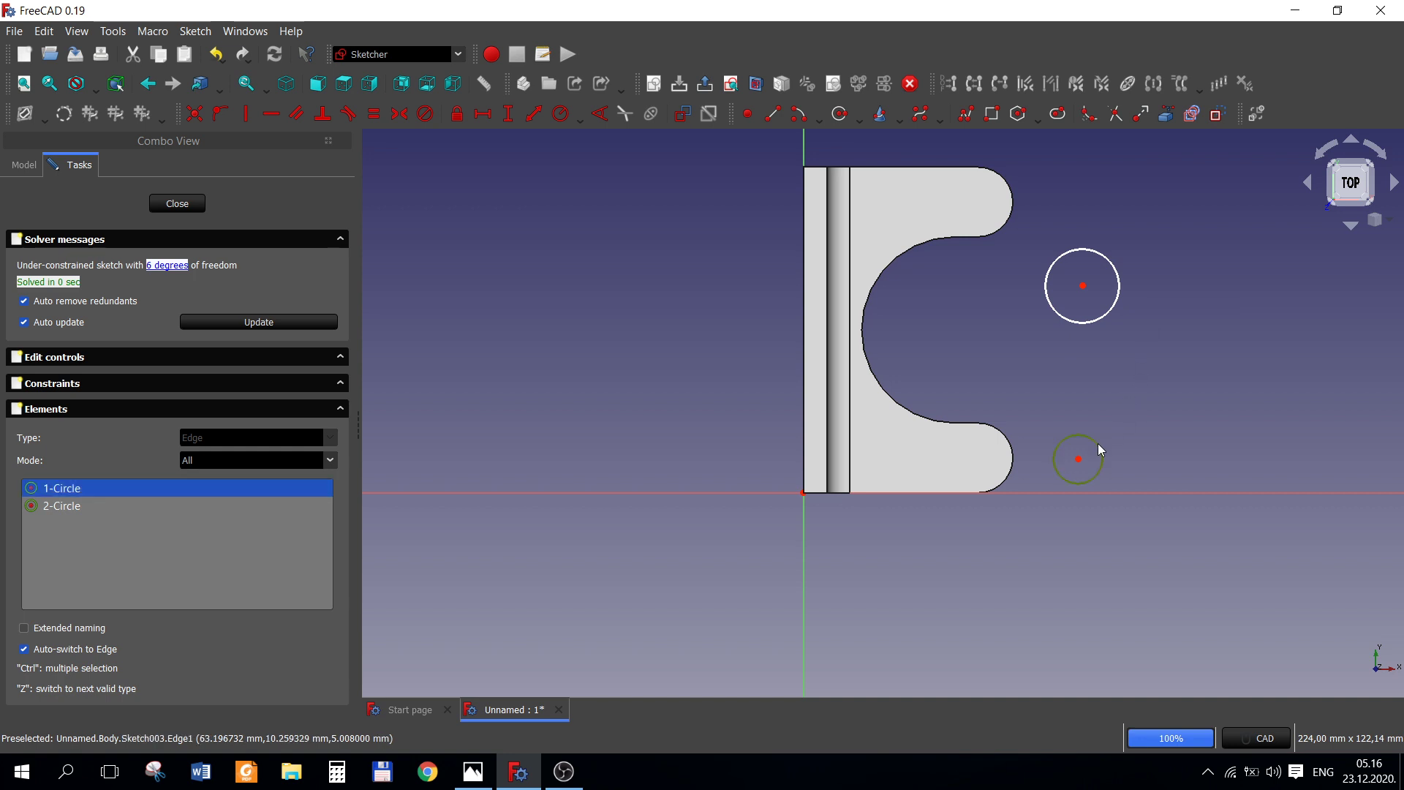
left_click(1109, 314)
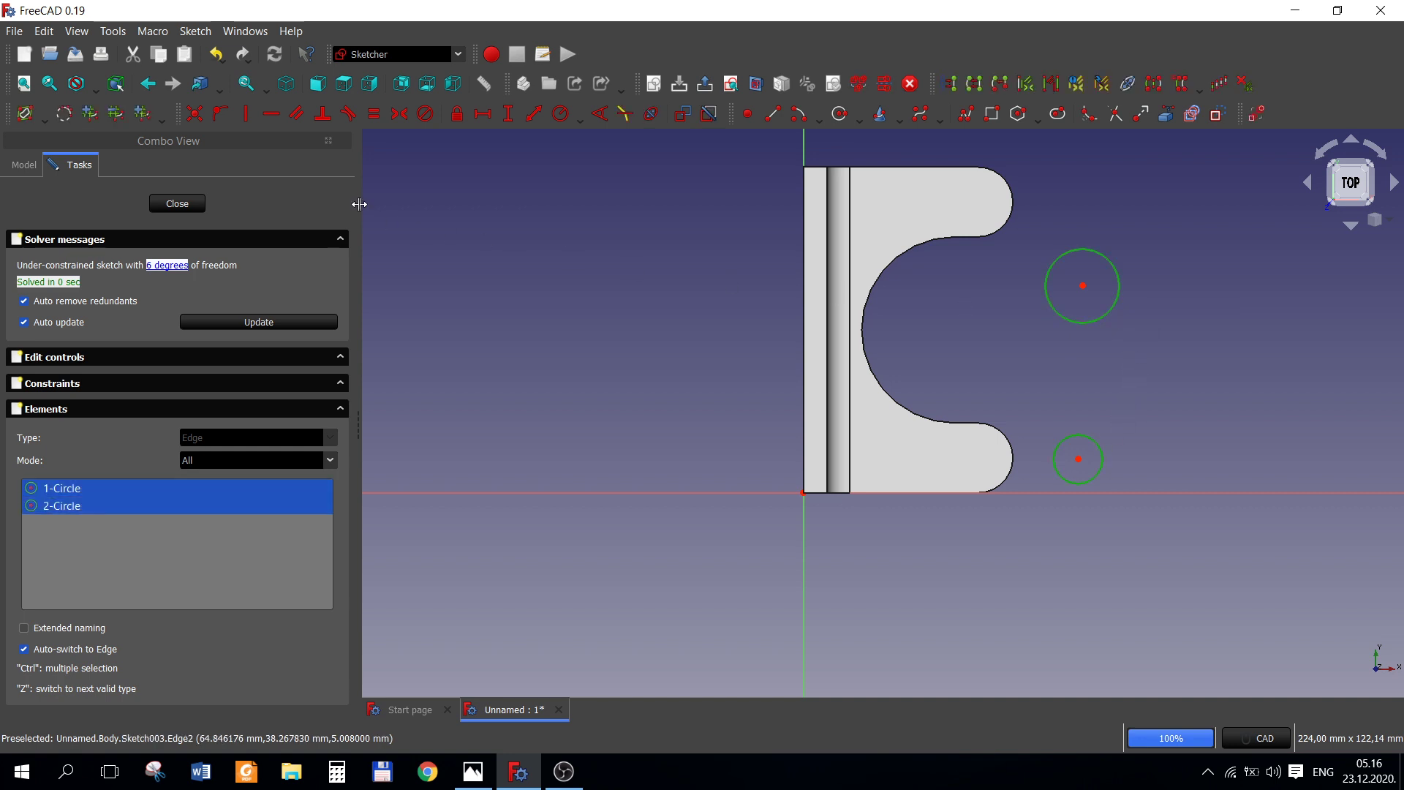
left_click(374, 114)
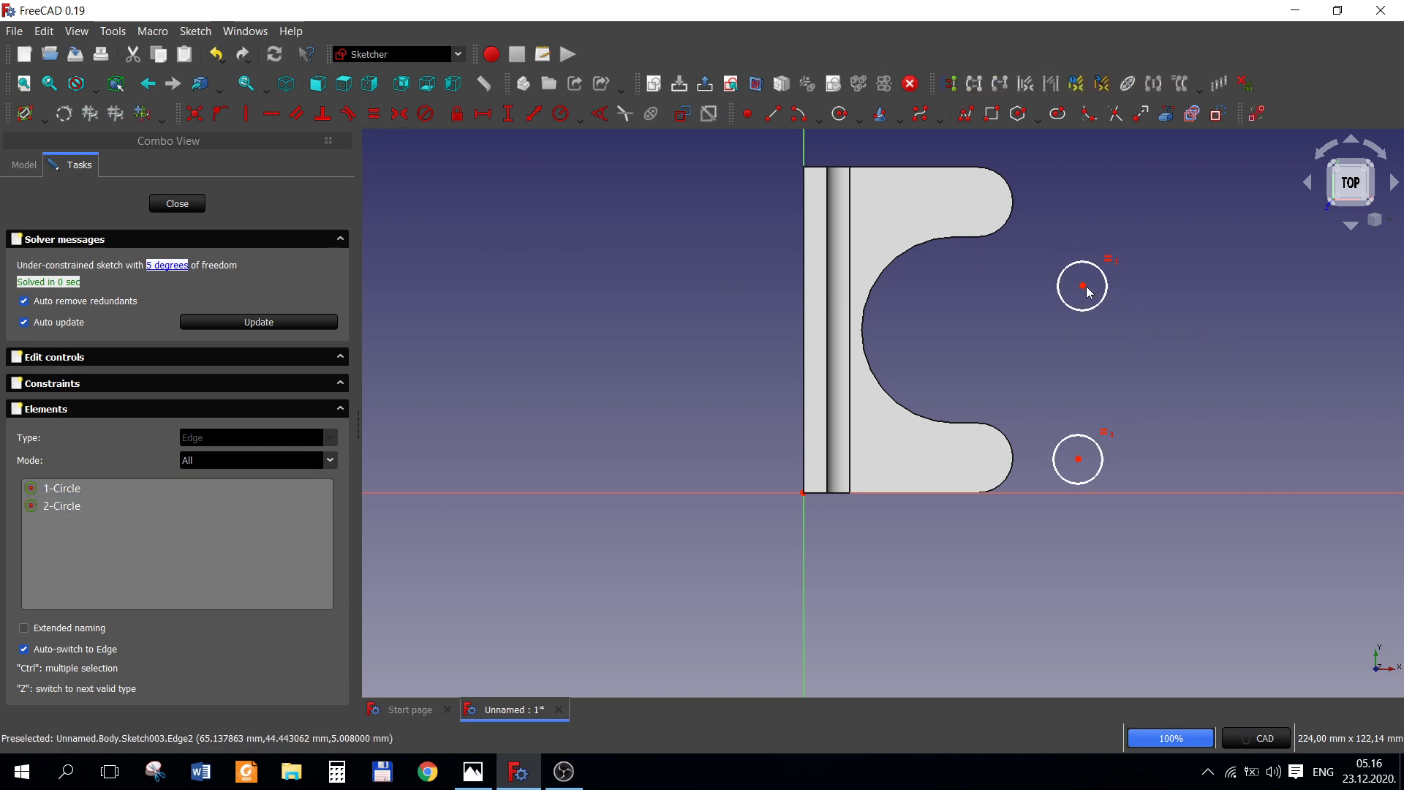
left_click(1083, 286)
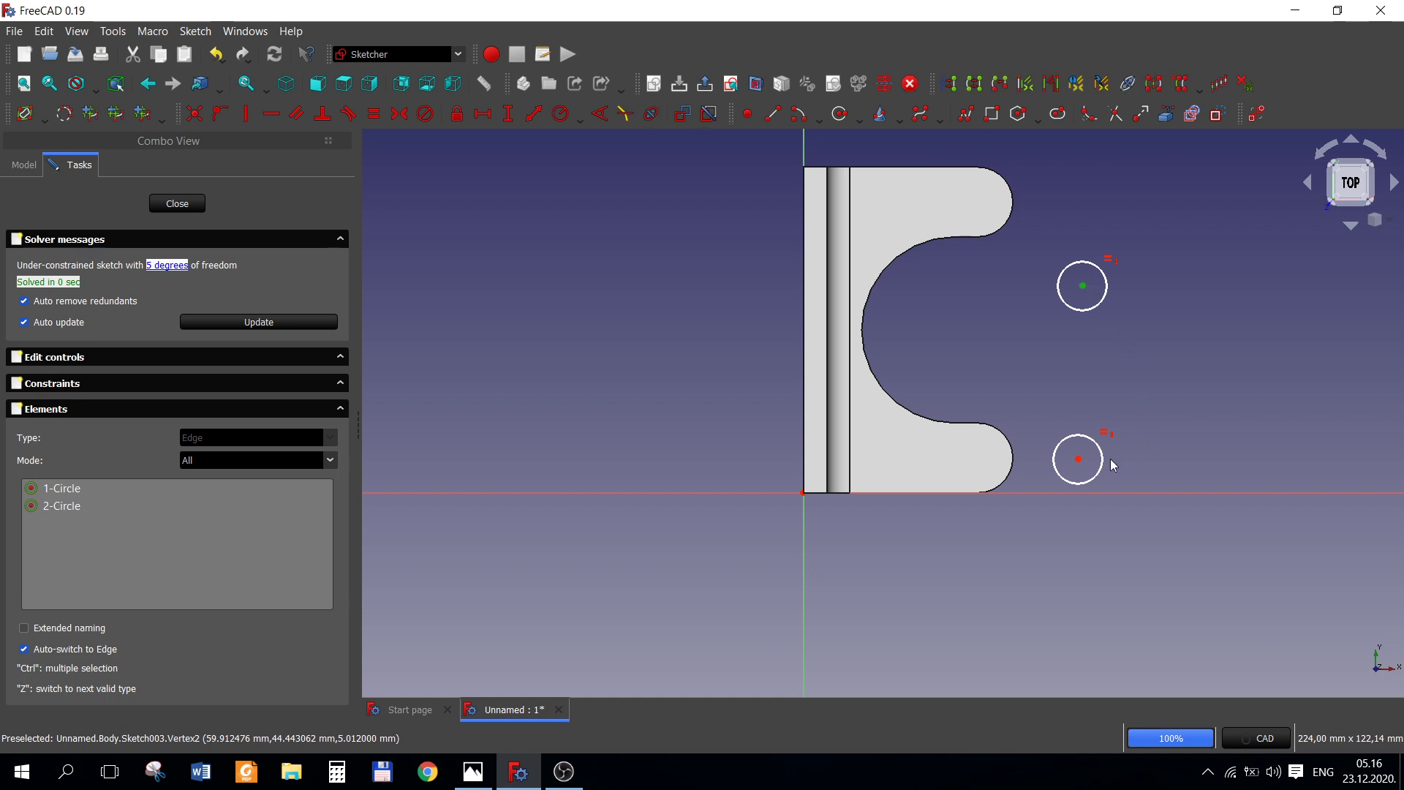
left_click(1078, 459)
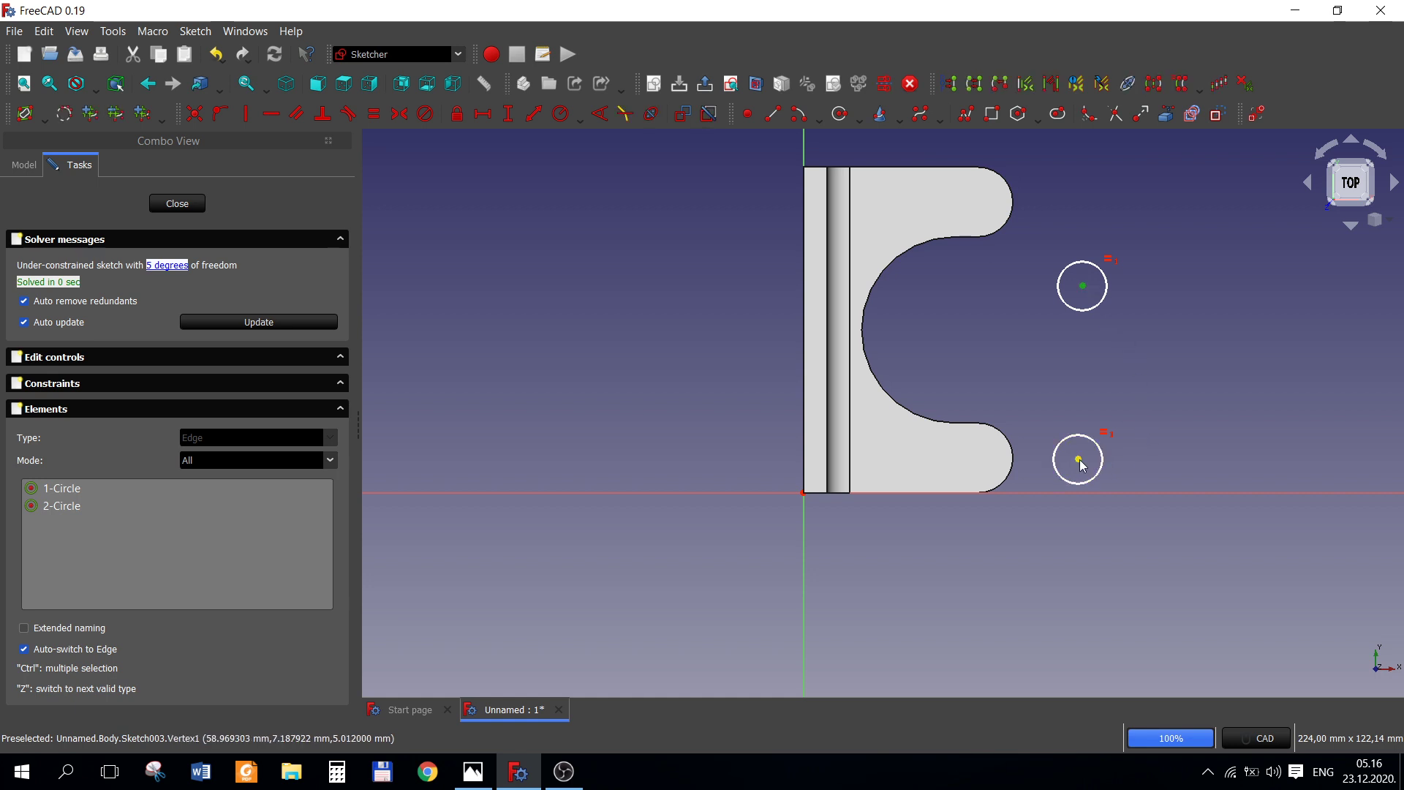
left_click(246, 114)
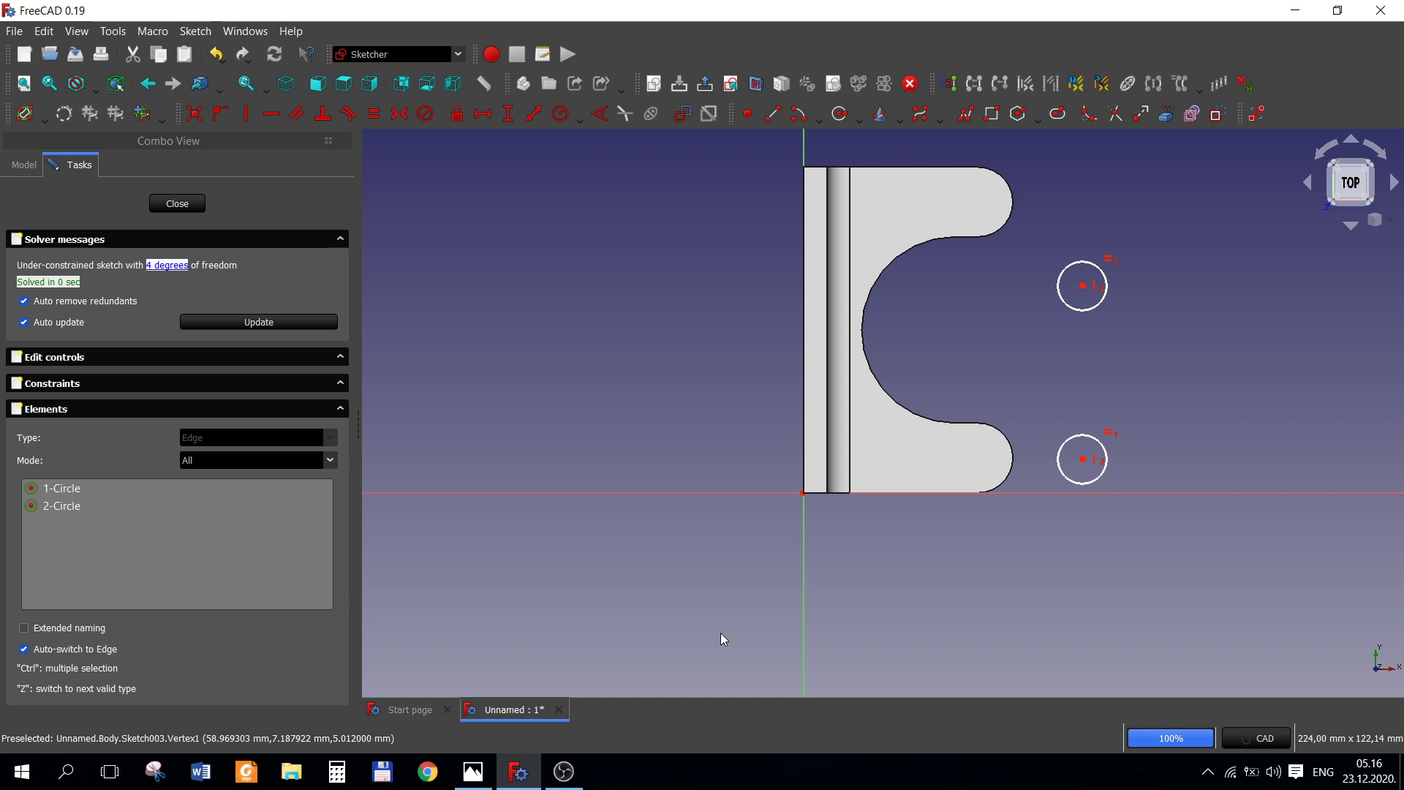
left_click(469, 777)
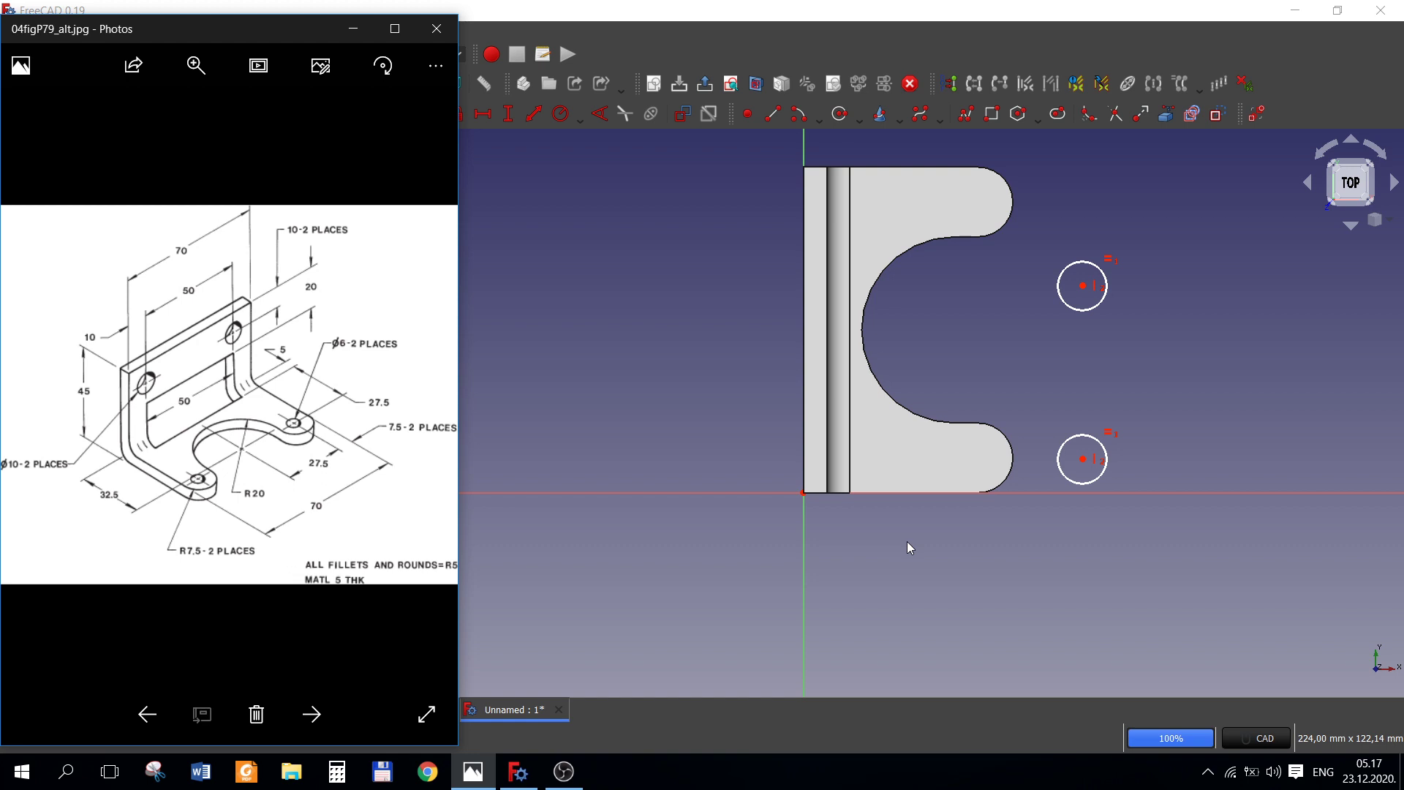
- Link the lower tab's rounded edge as external geometry and centre the lower circle on its arc
left_click(953, 537)
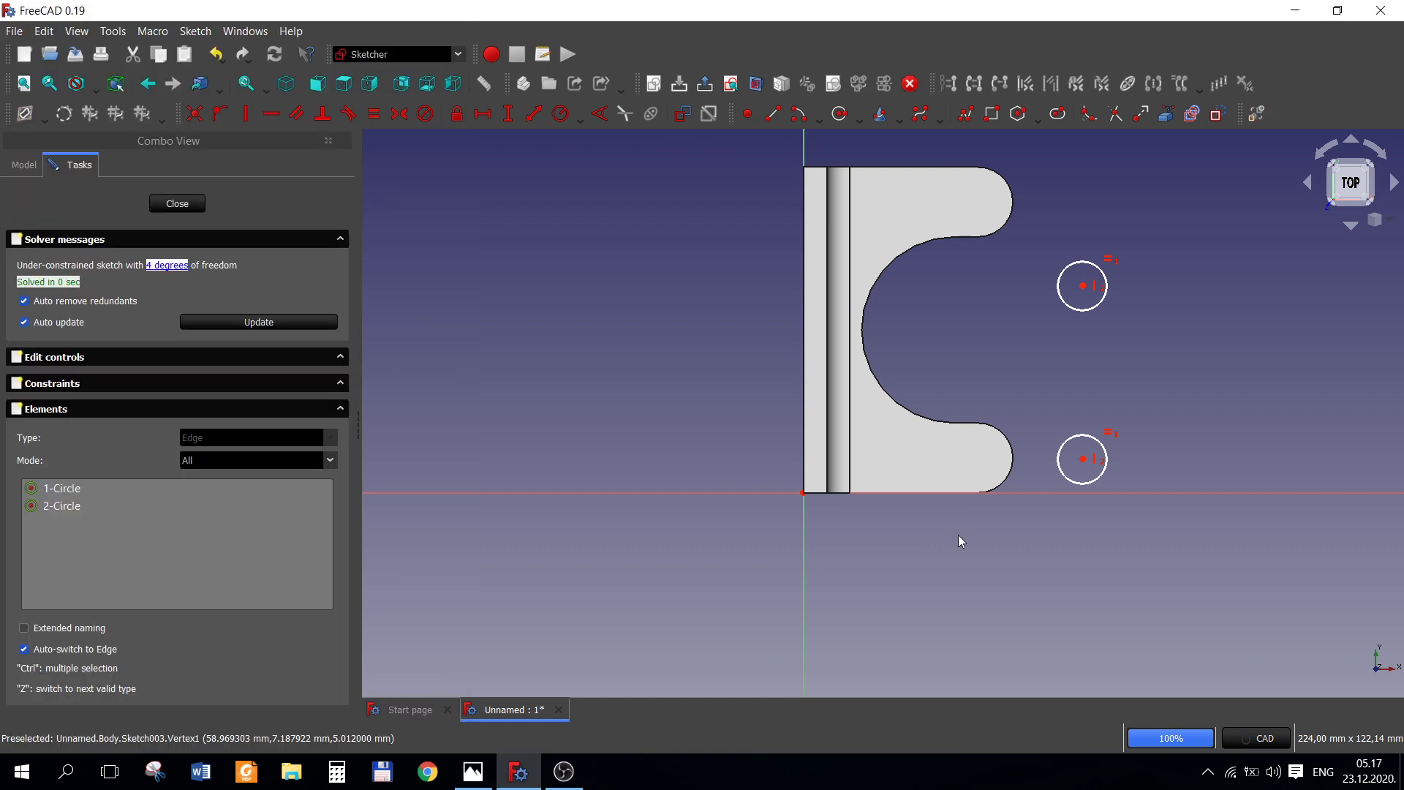
left_click(1167, 115)
left_click(1010, 441)
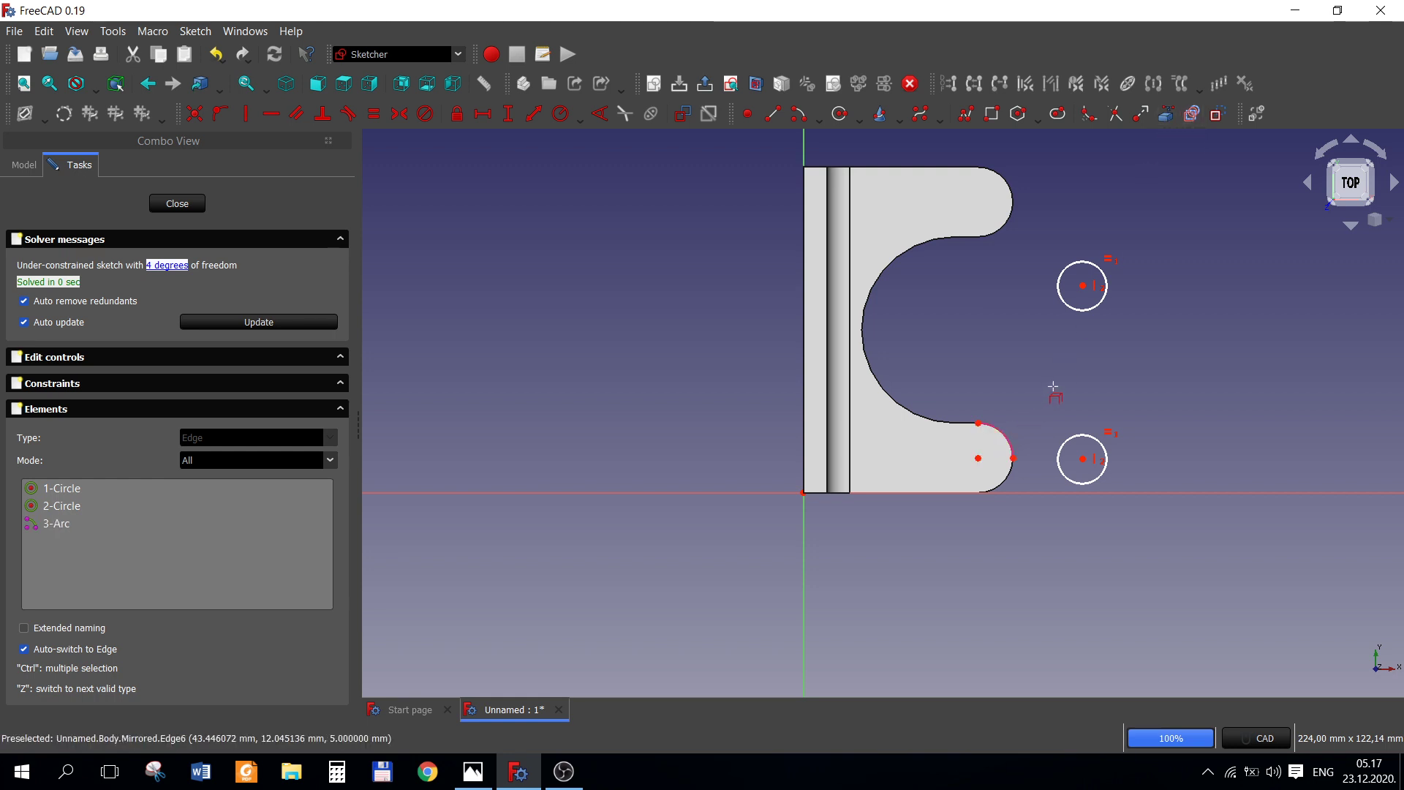
left_click(1083, 458)
left_click(979, 458)
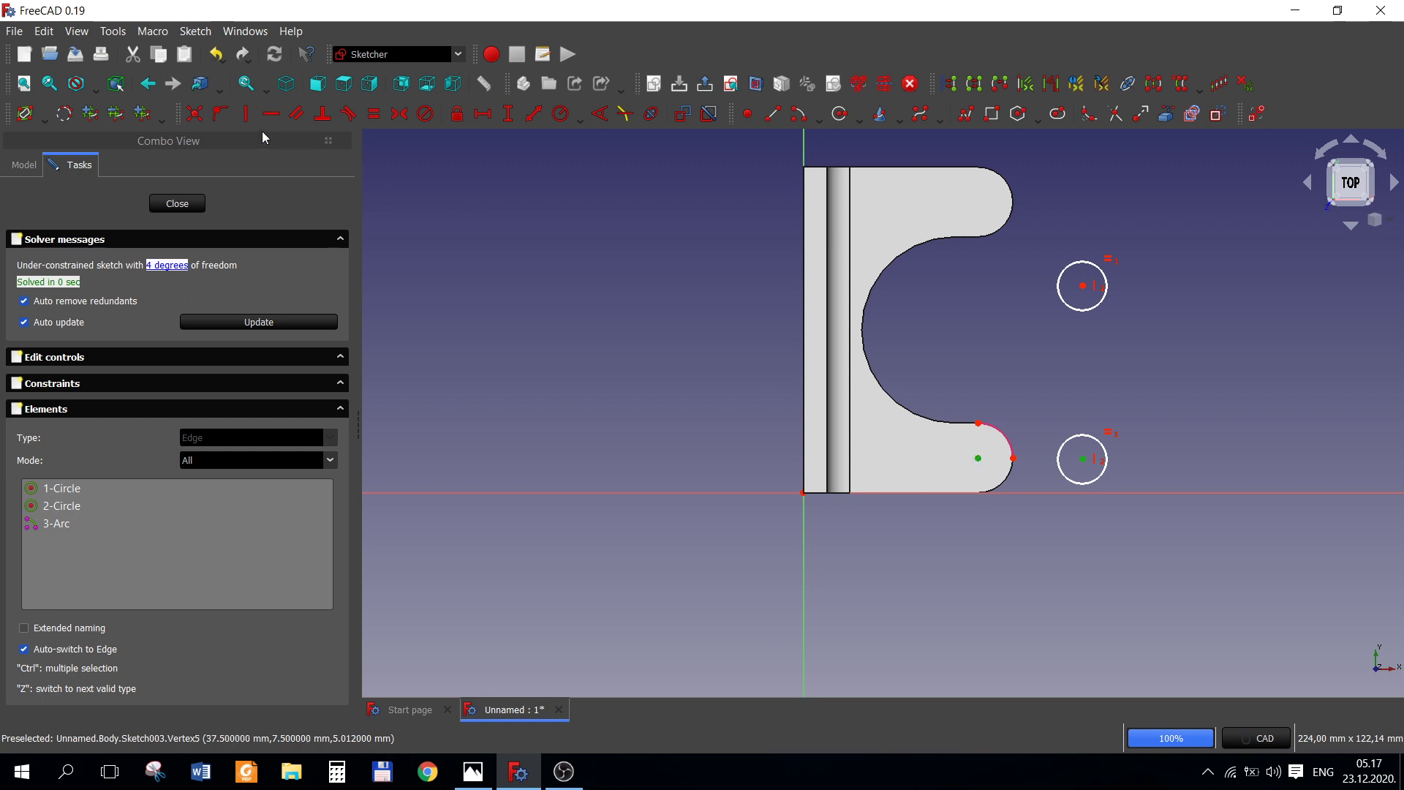
key("c")
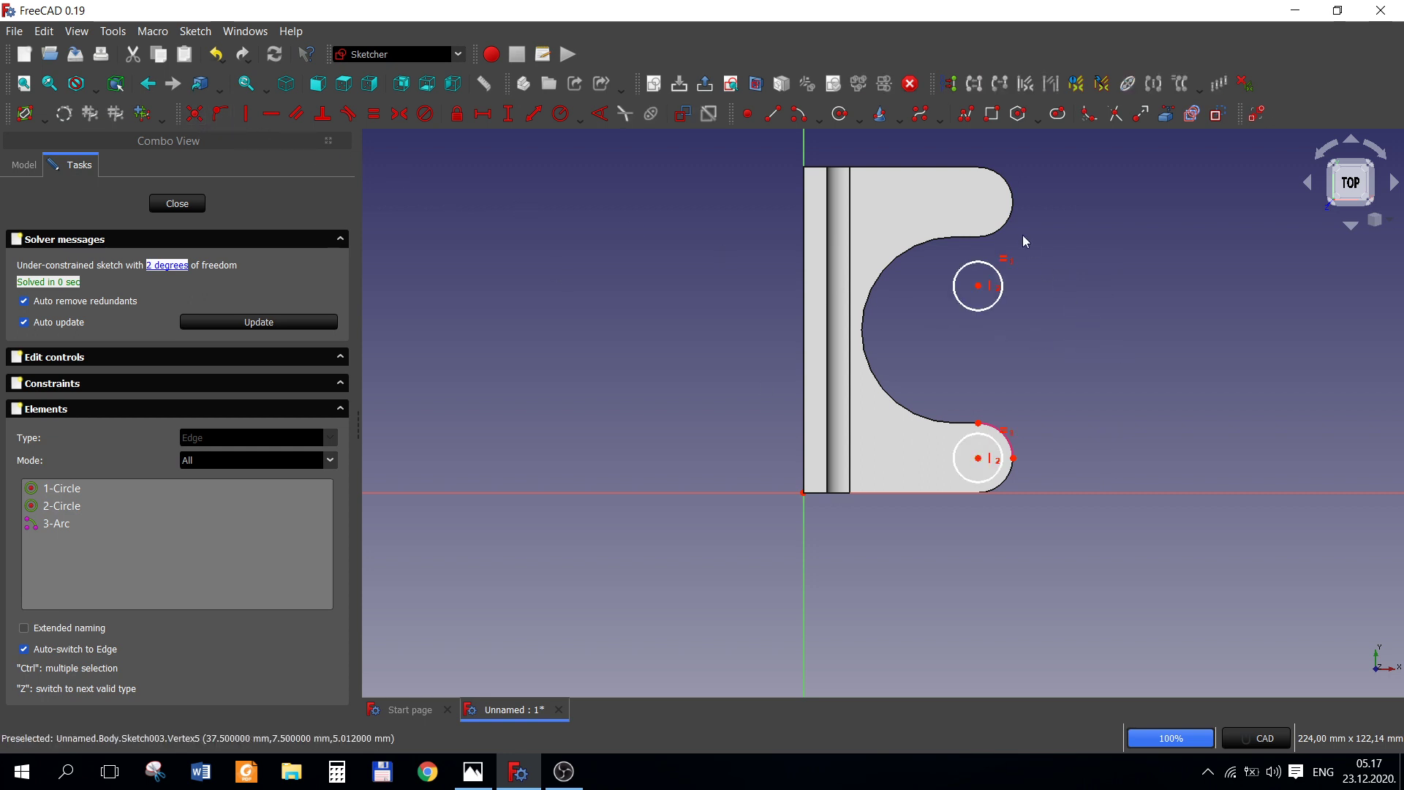
- Link the upper tab's rounded edge and centre the upper circle on its arc
left_click(1167, 113)
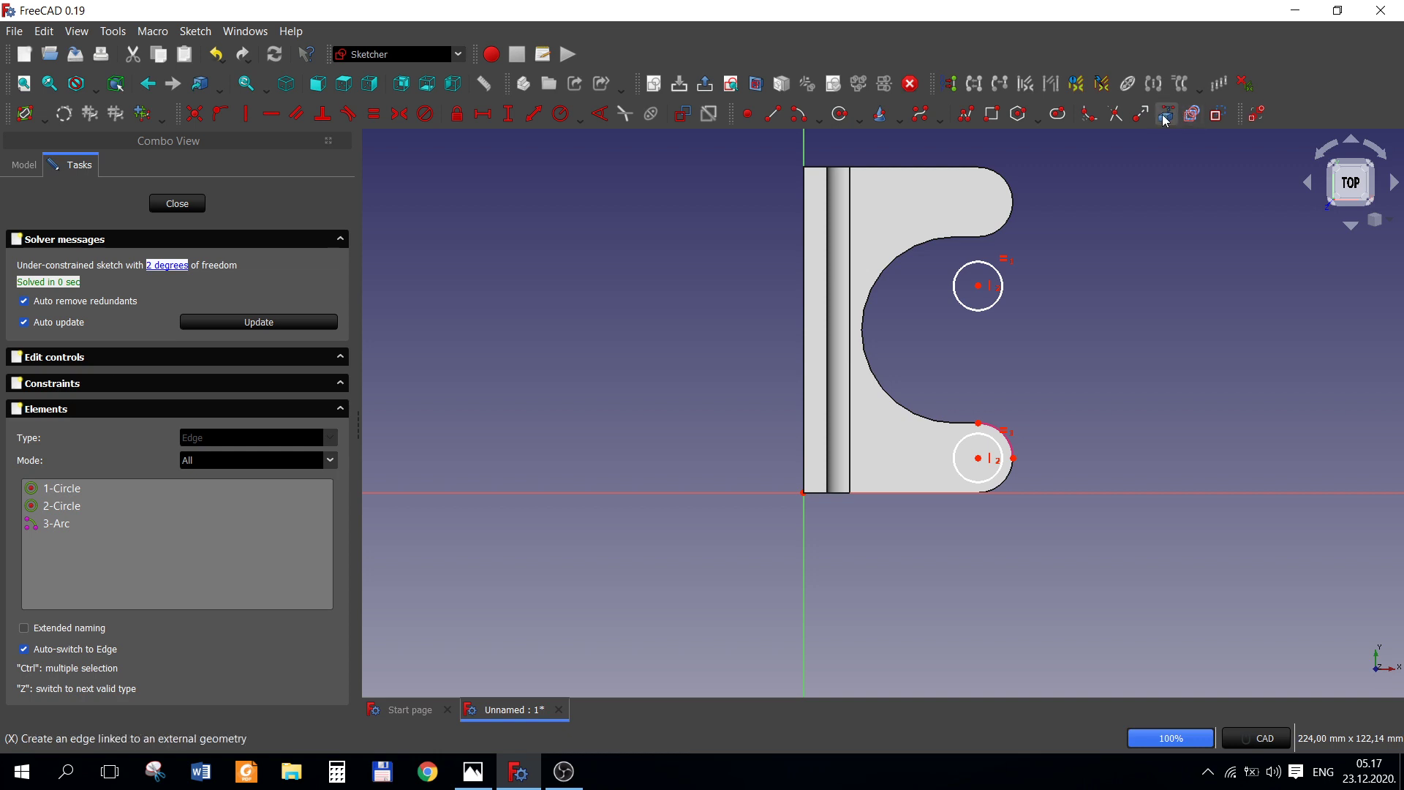
left_click(1006, 228)
right_click(1050, 248)
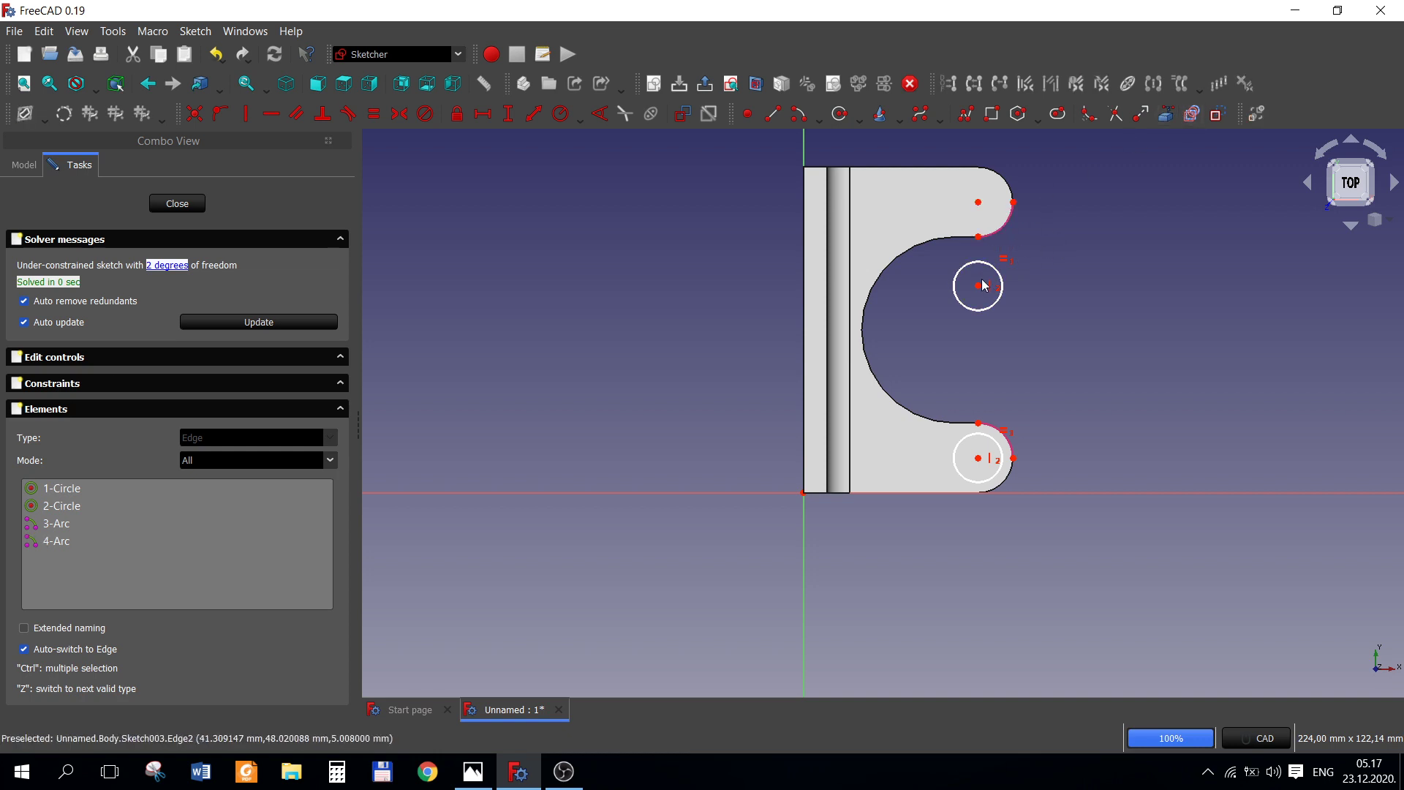
left_click(979, 202, "ctrl")
left_click(194, 114)
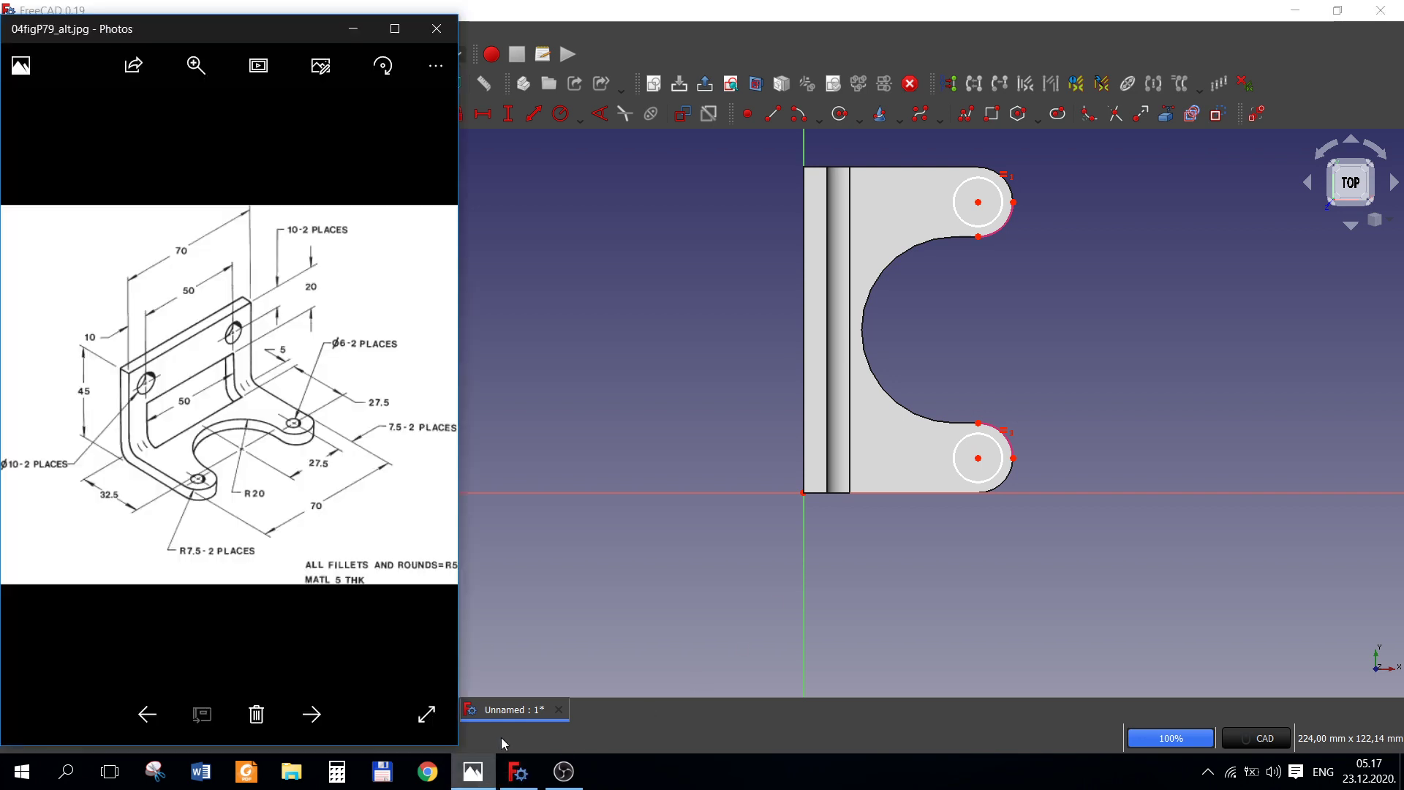
- Set the hole circle radius to 3 mm, checked against the reference drawing
left_click(474, 771)
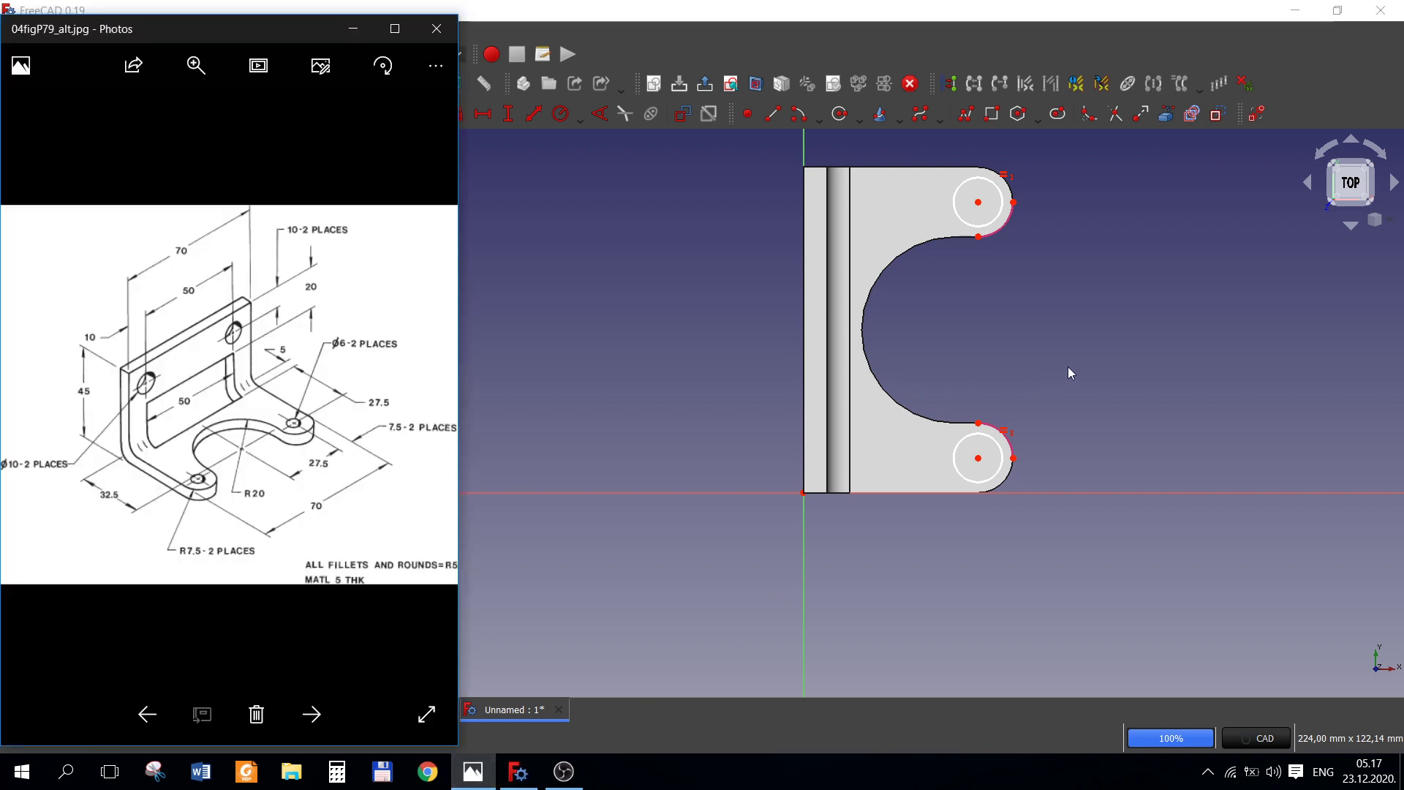
left_click(707, 173)
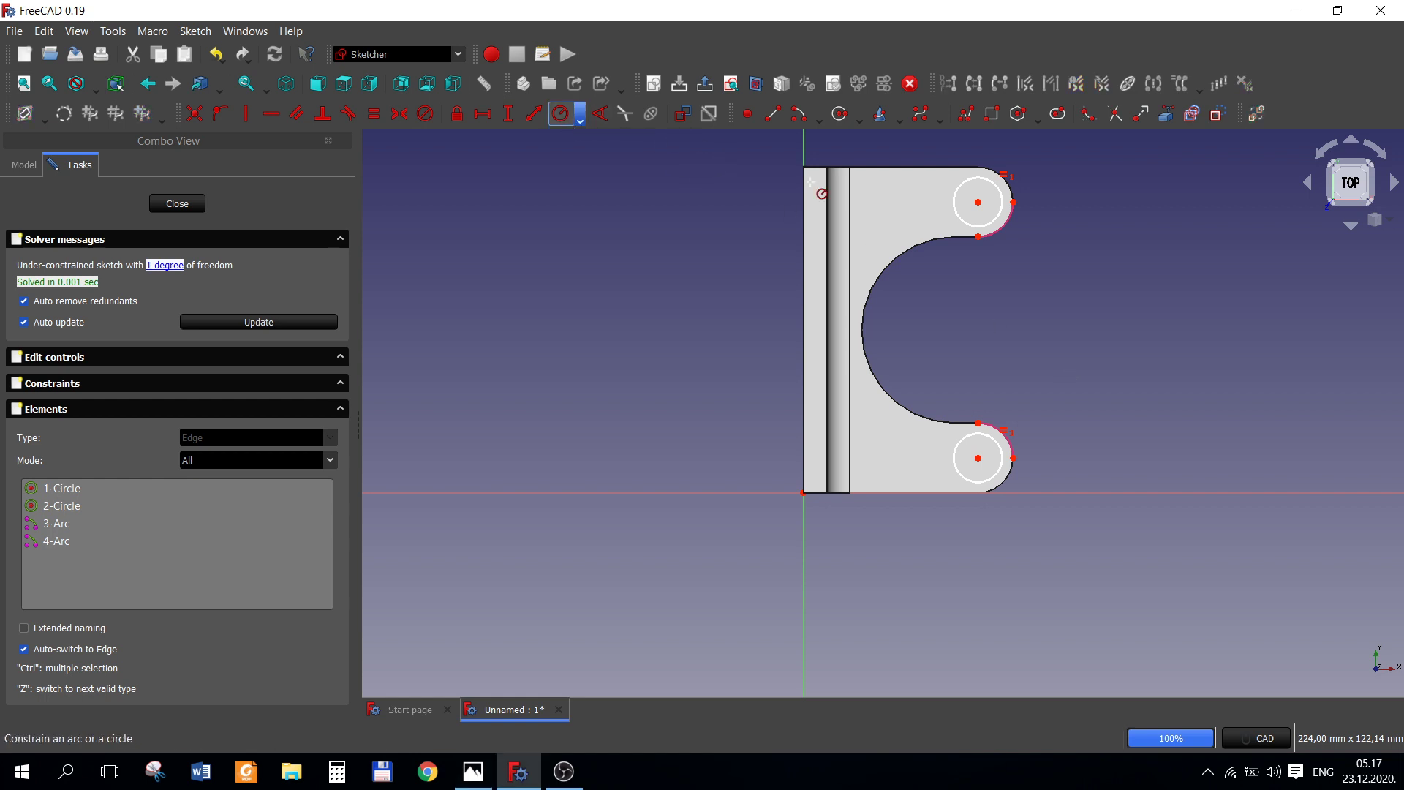
left_click(983, 233)
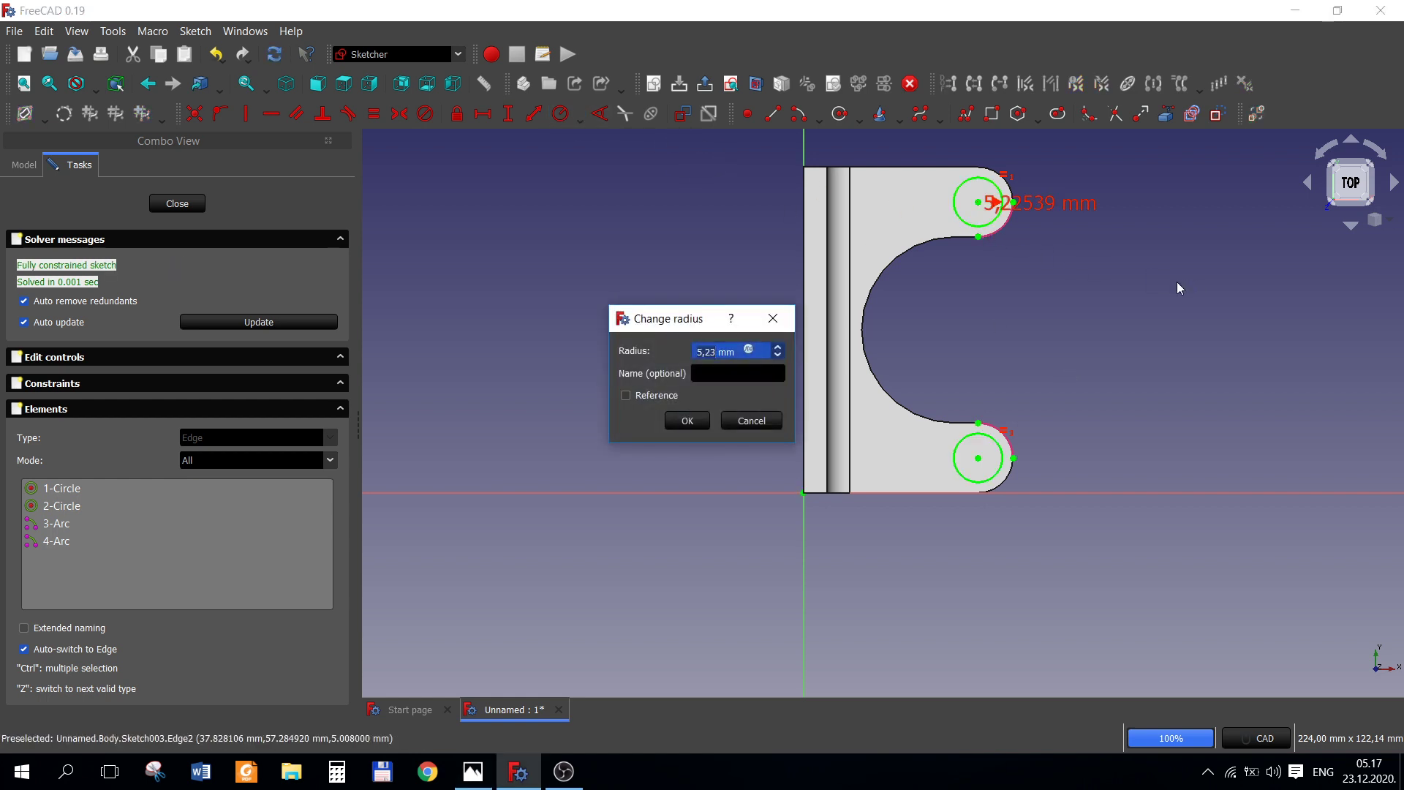
type("3")
key("Return")
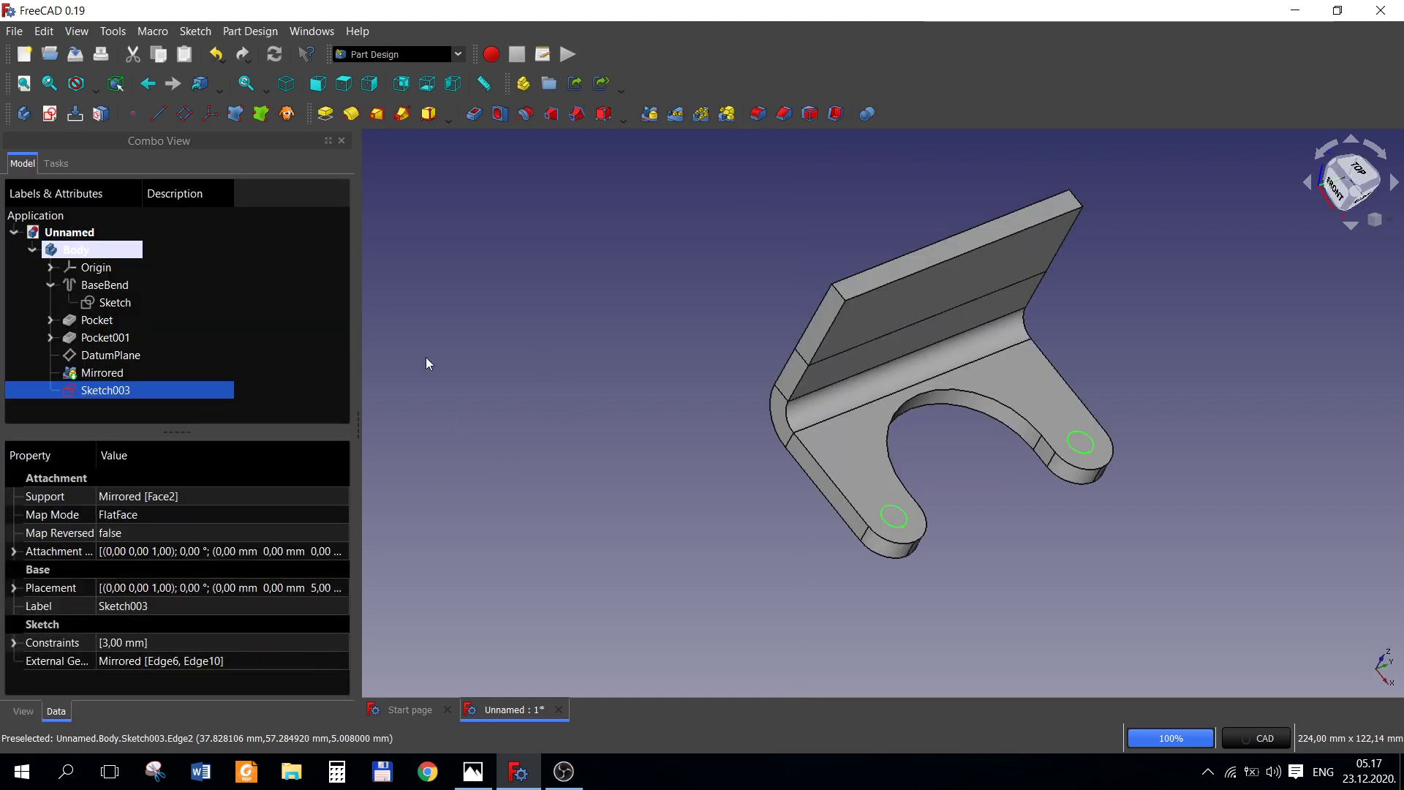
- Pocket Sketch003 through all to cut both tab holes, then sketch on the flange's outer face
left_click(473, 113)
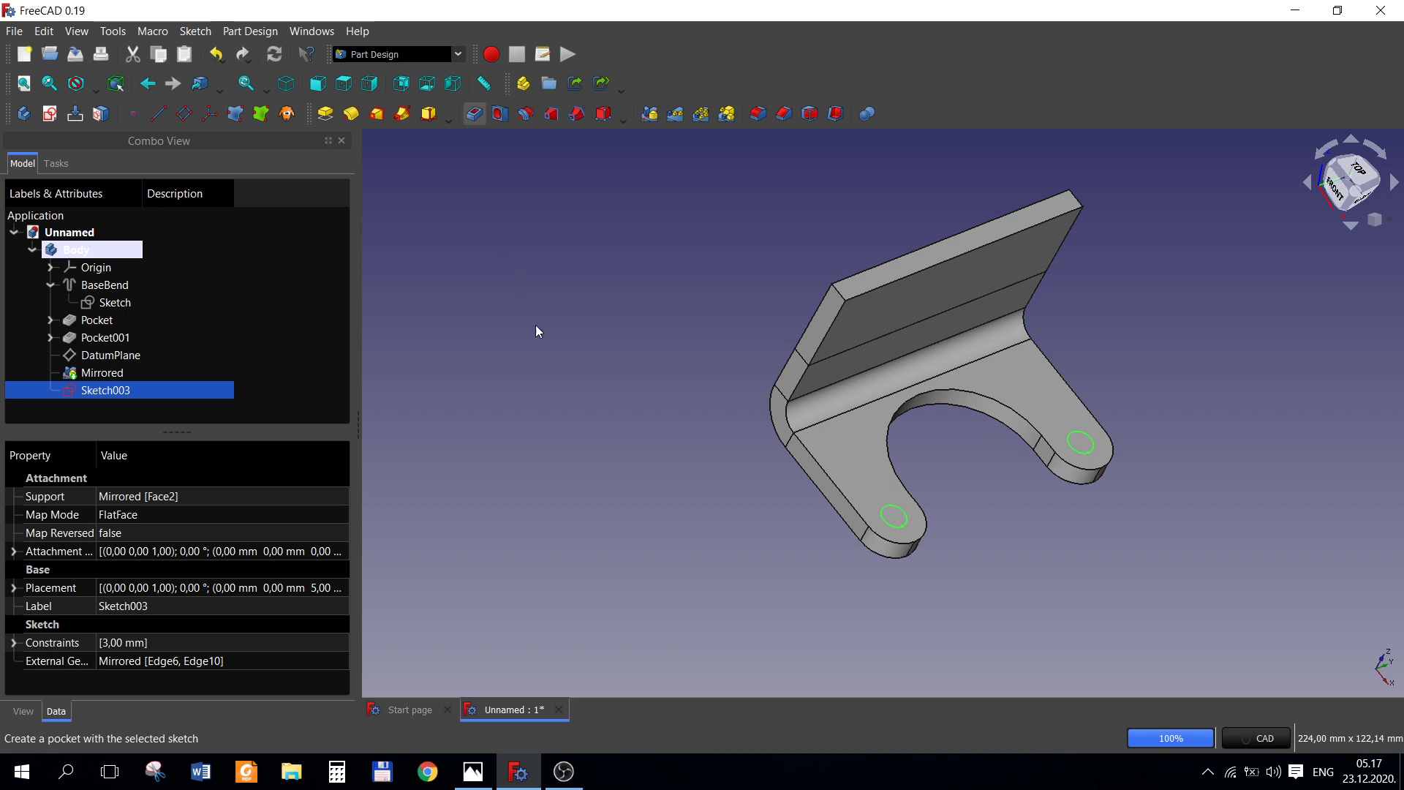
left_click(234, 267)
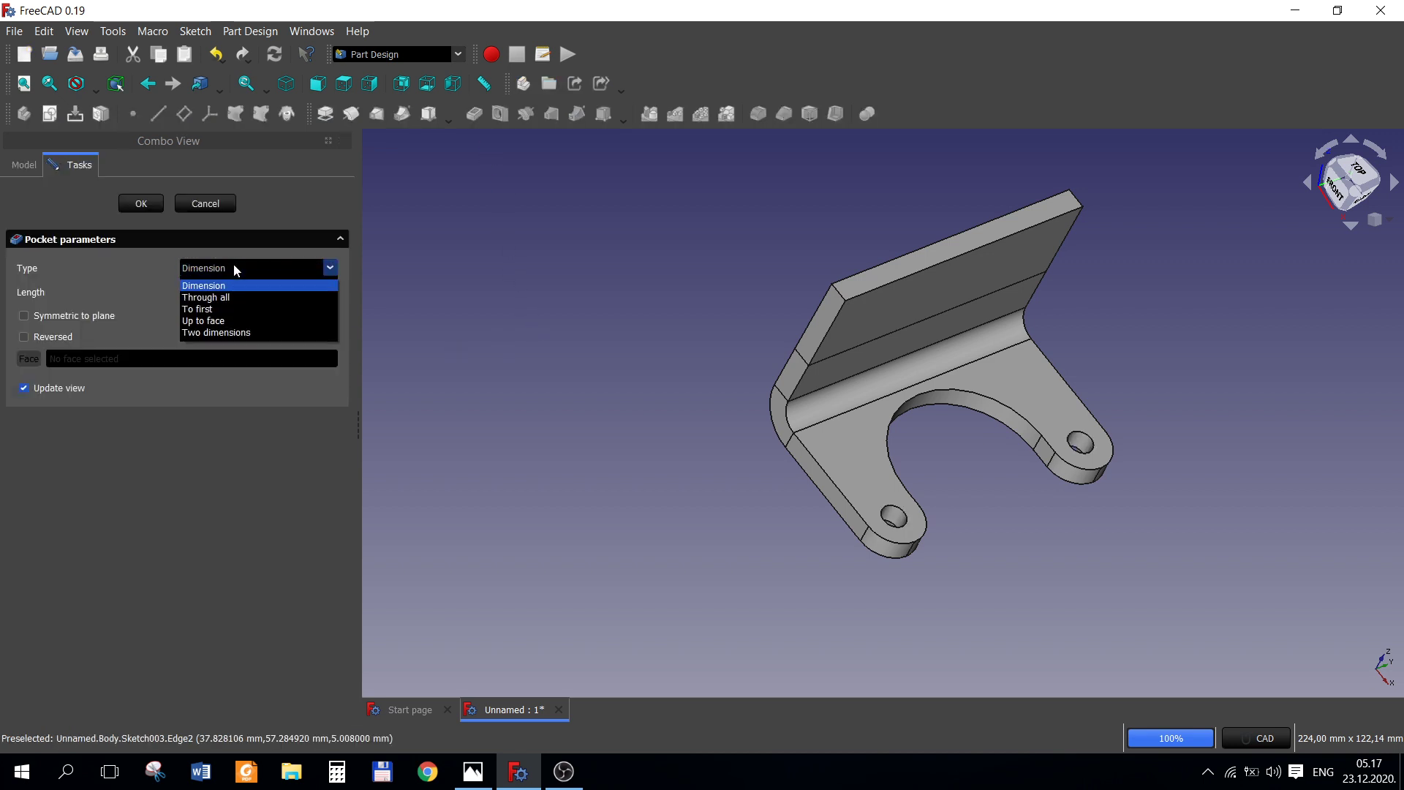
left_click(241, 291)
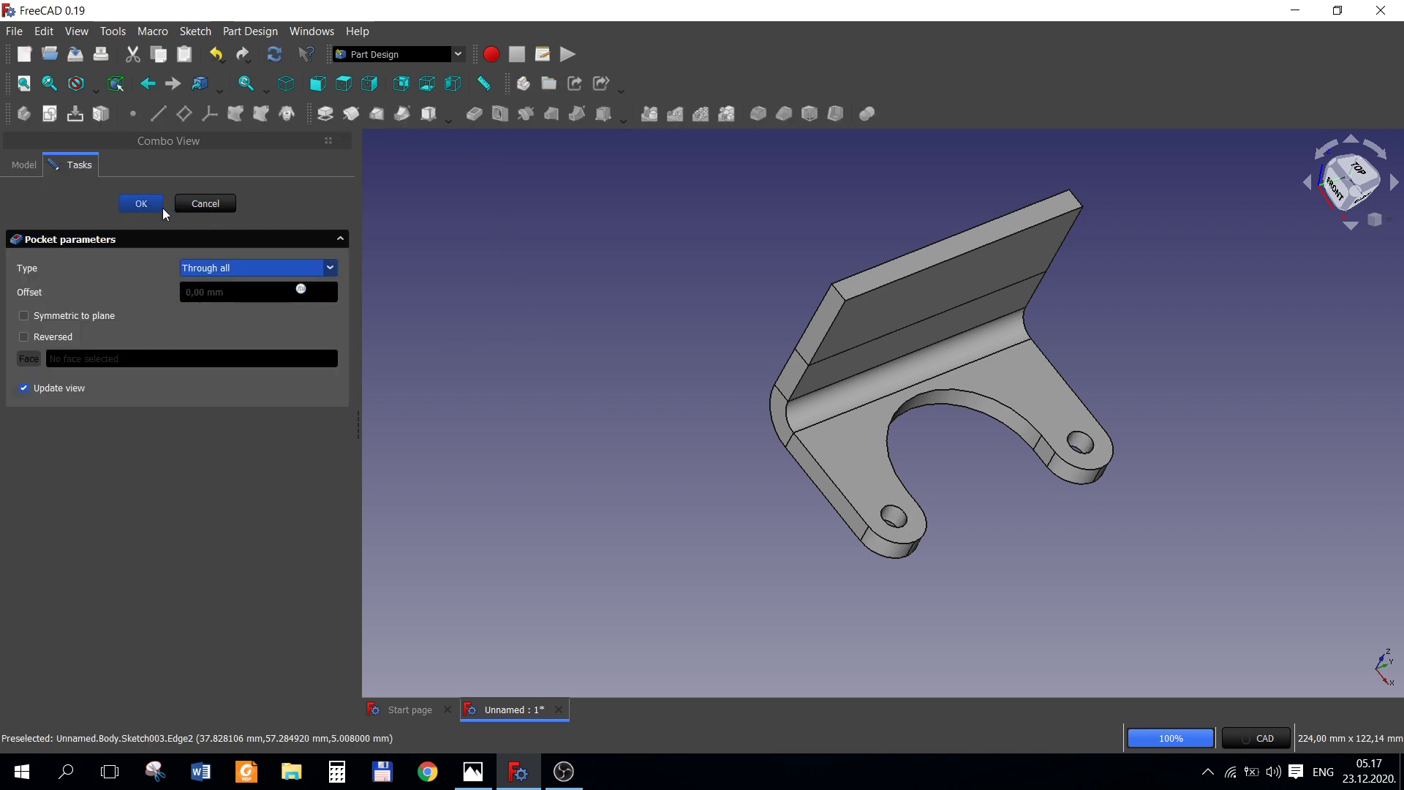
left_click(143, 205)
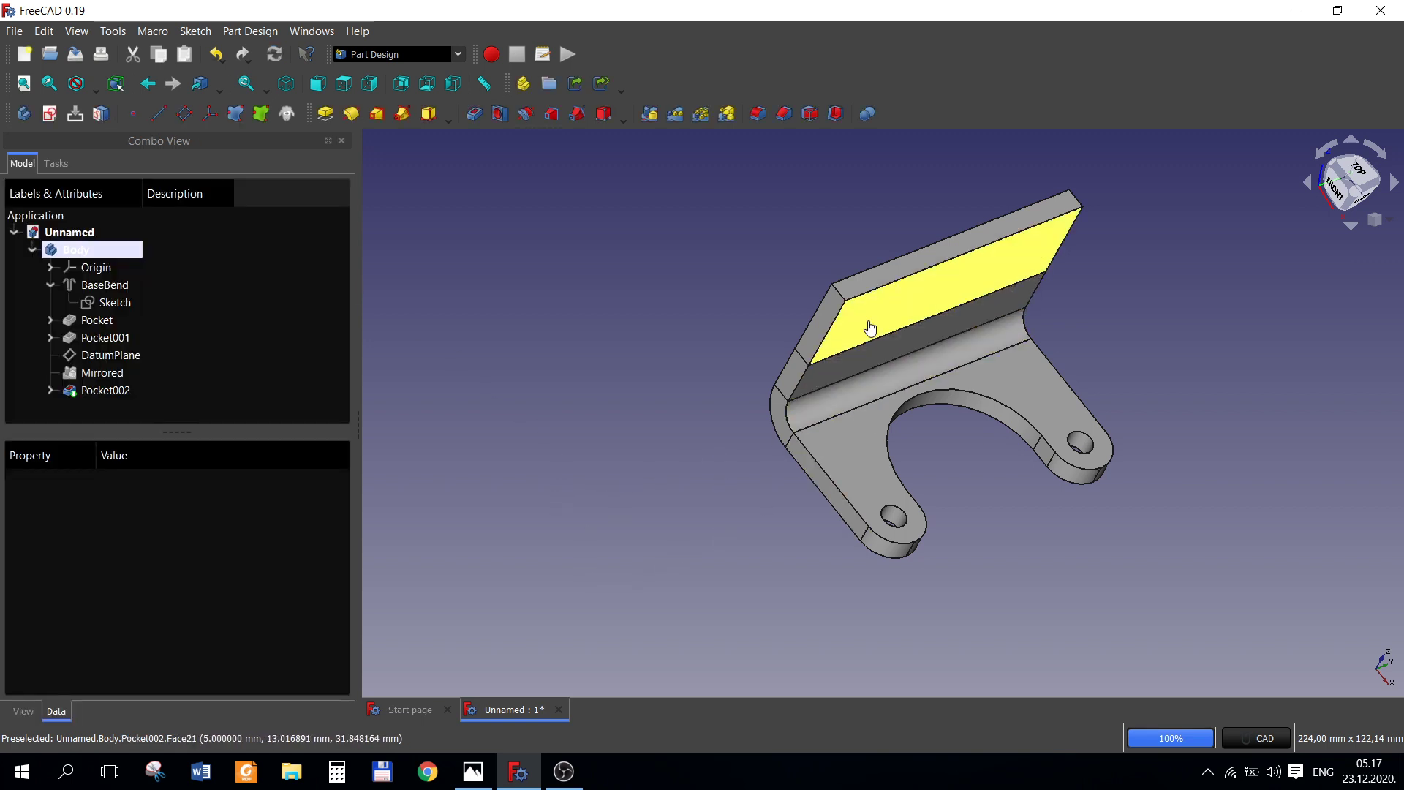
left_click(868, 324)
left_click(64, 117)
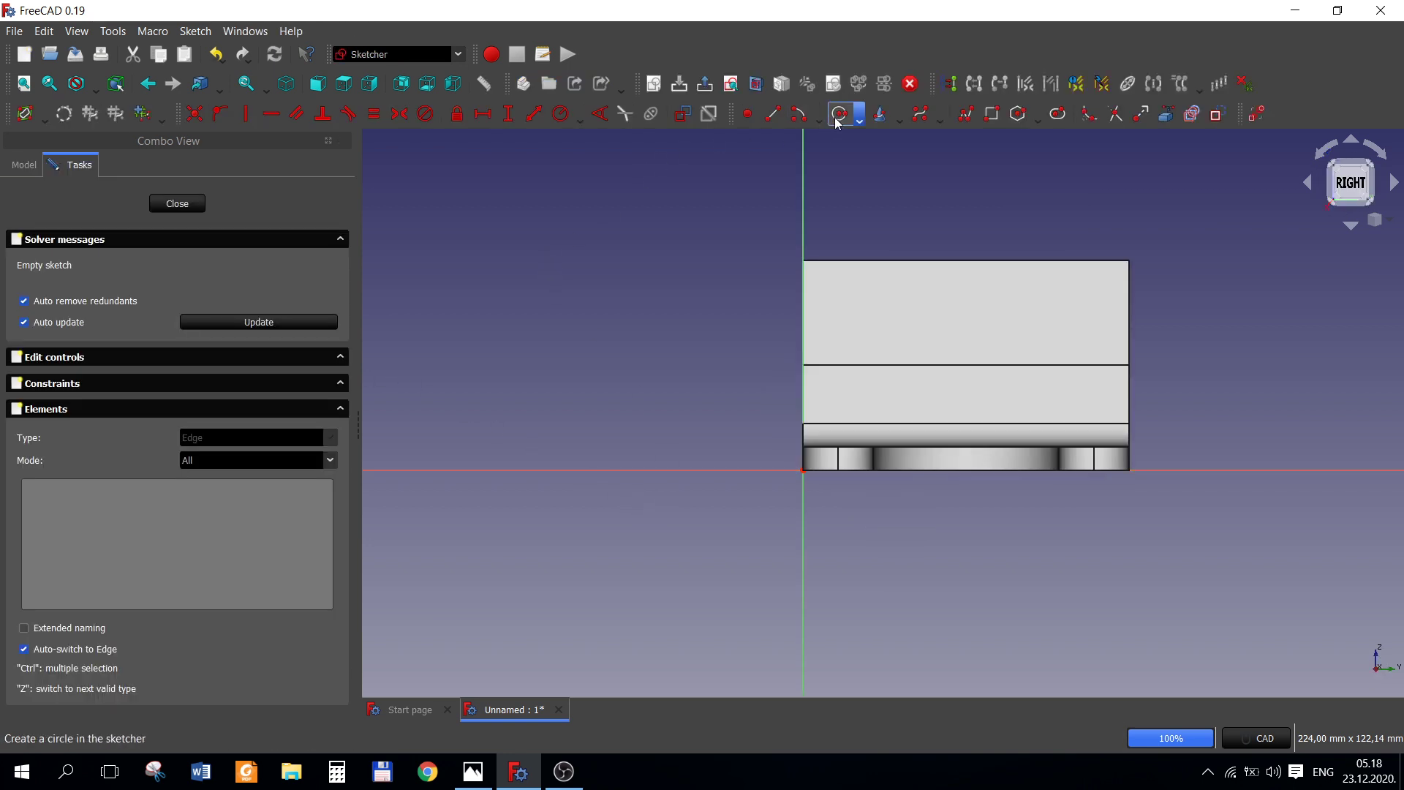
- Draw two hole circles on the flange and constrain their centres horizontally level
left_click(839, 114)
left_click(846, 305)
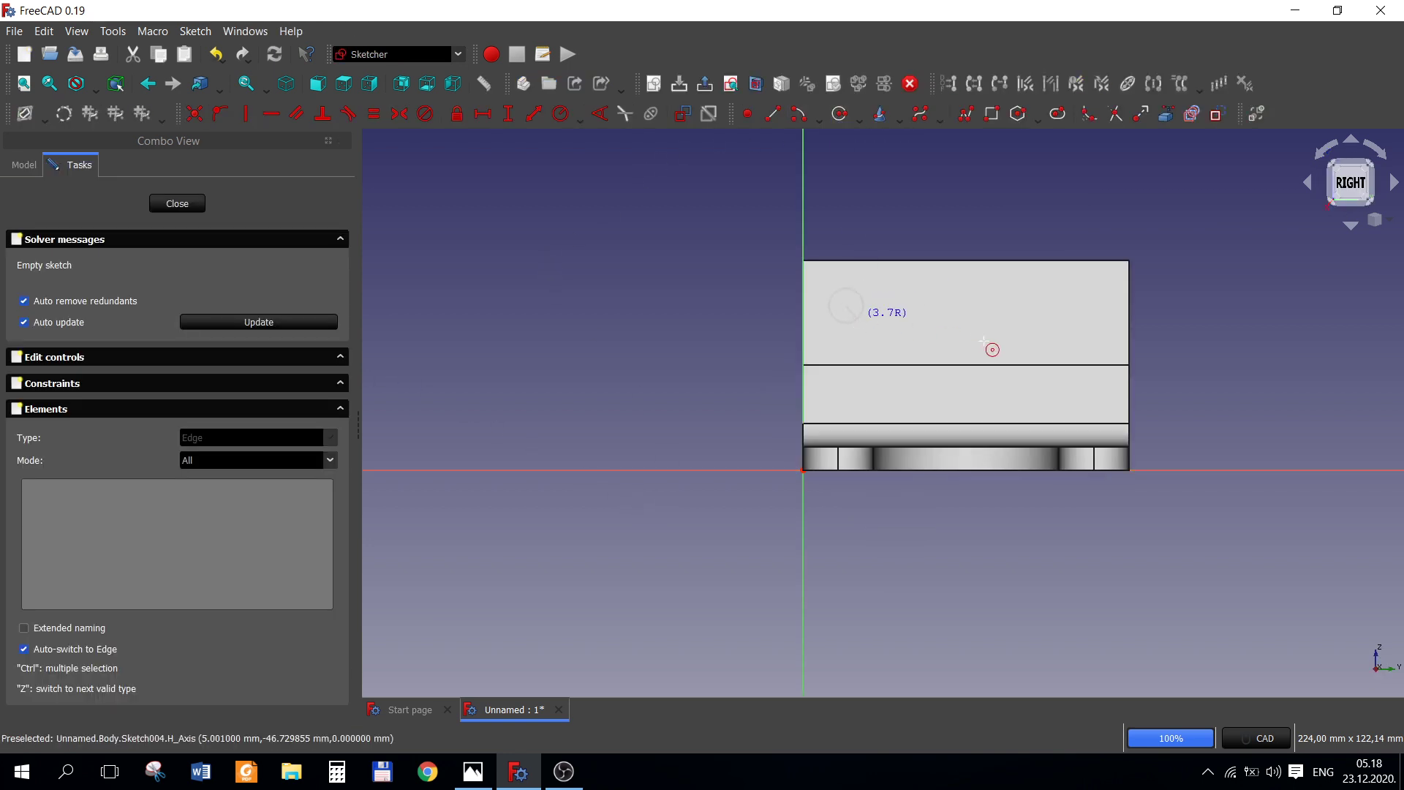
left_click(1042, 310)
left_click(1062, 311)
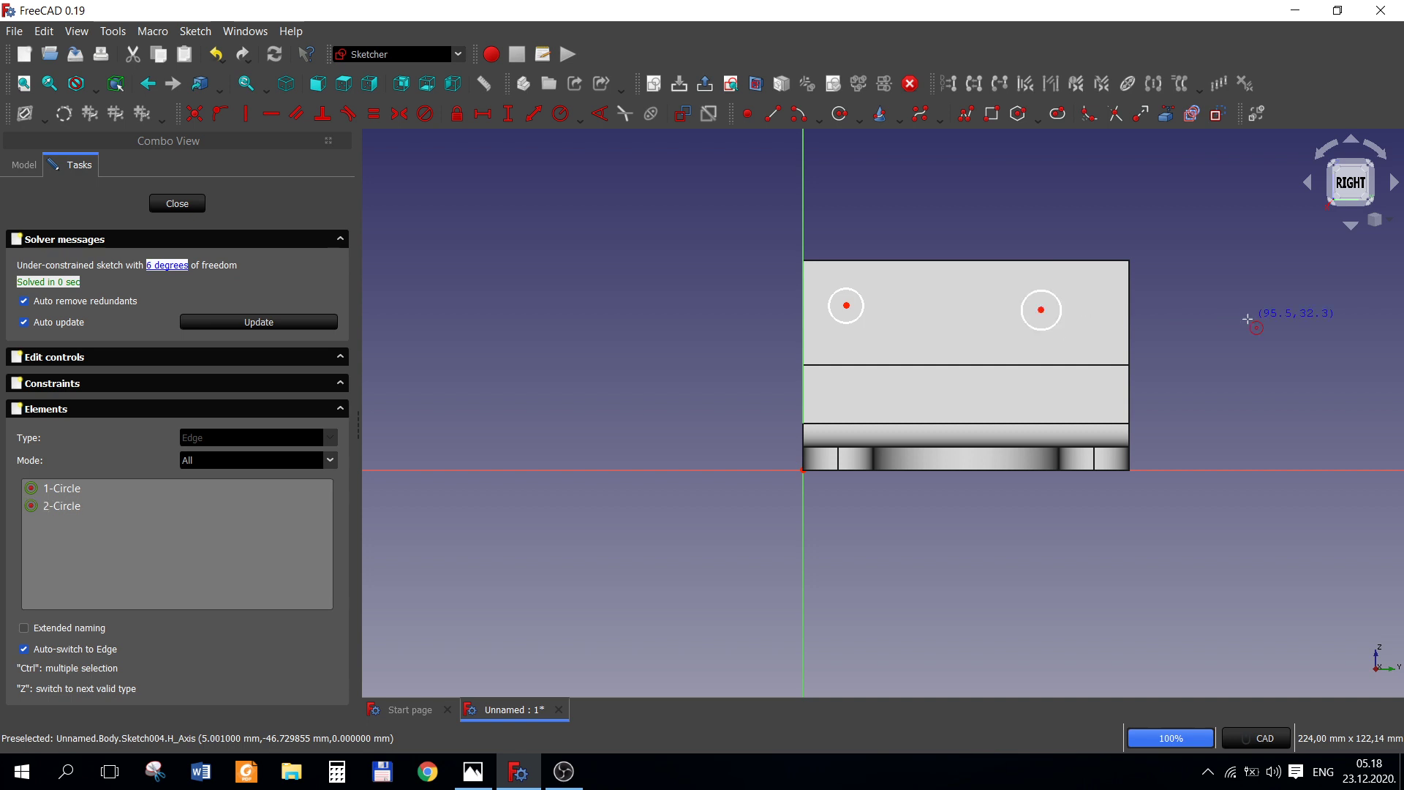
left_click(859, 319)
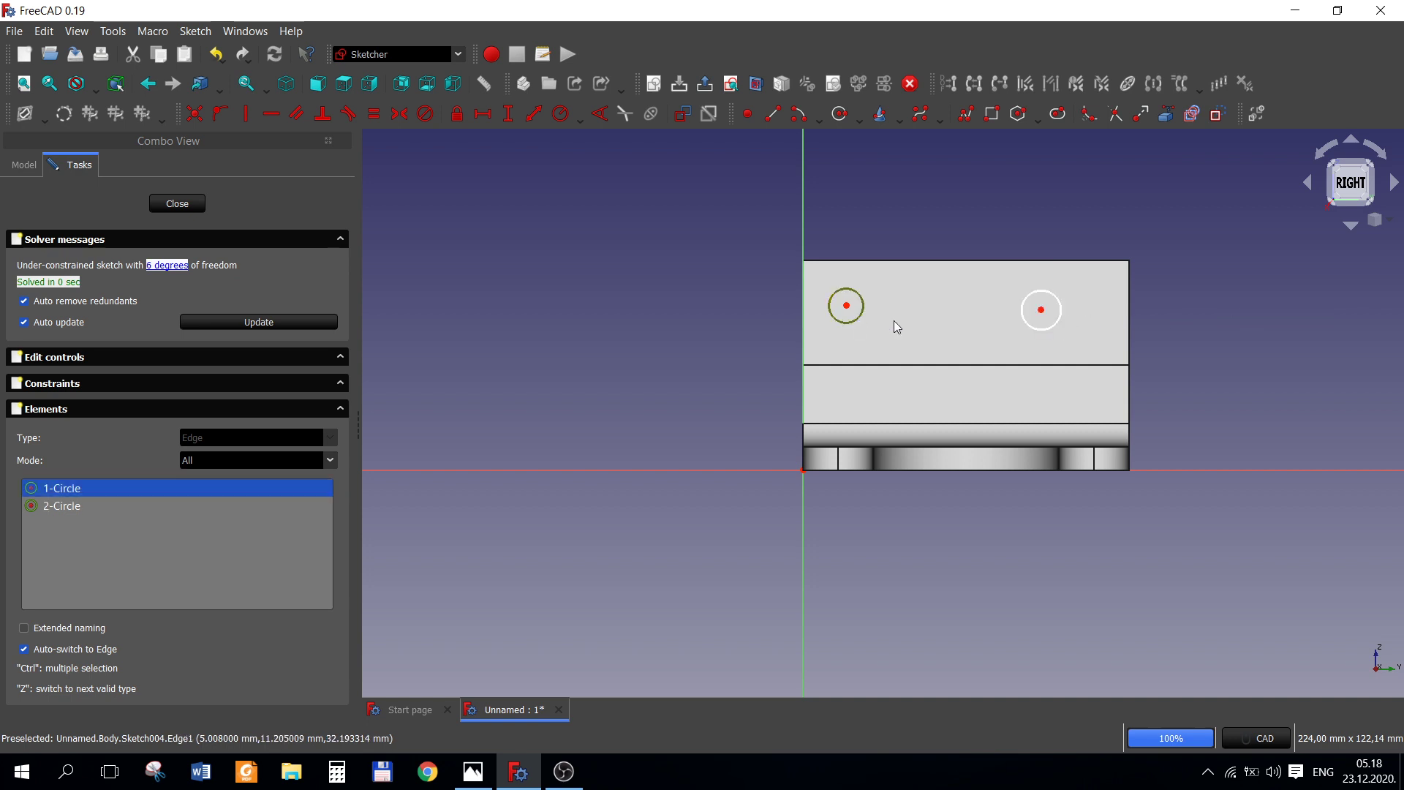
left_click(1051, 333)
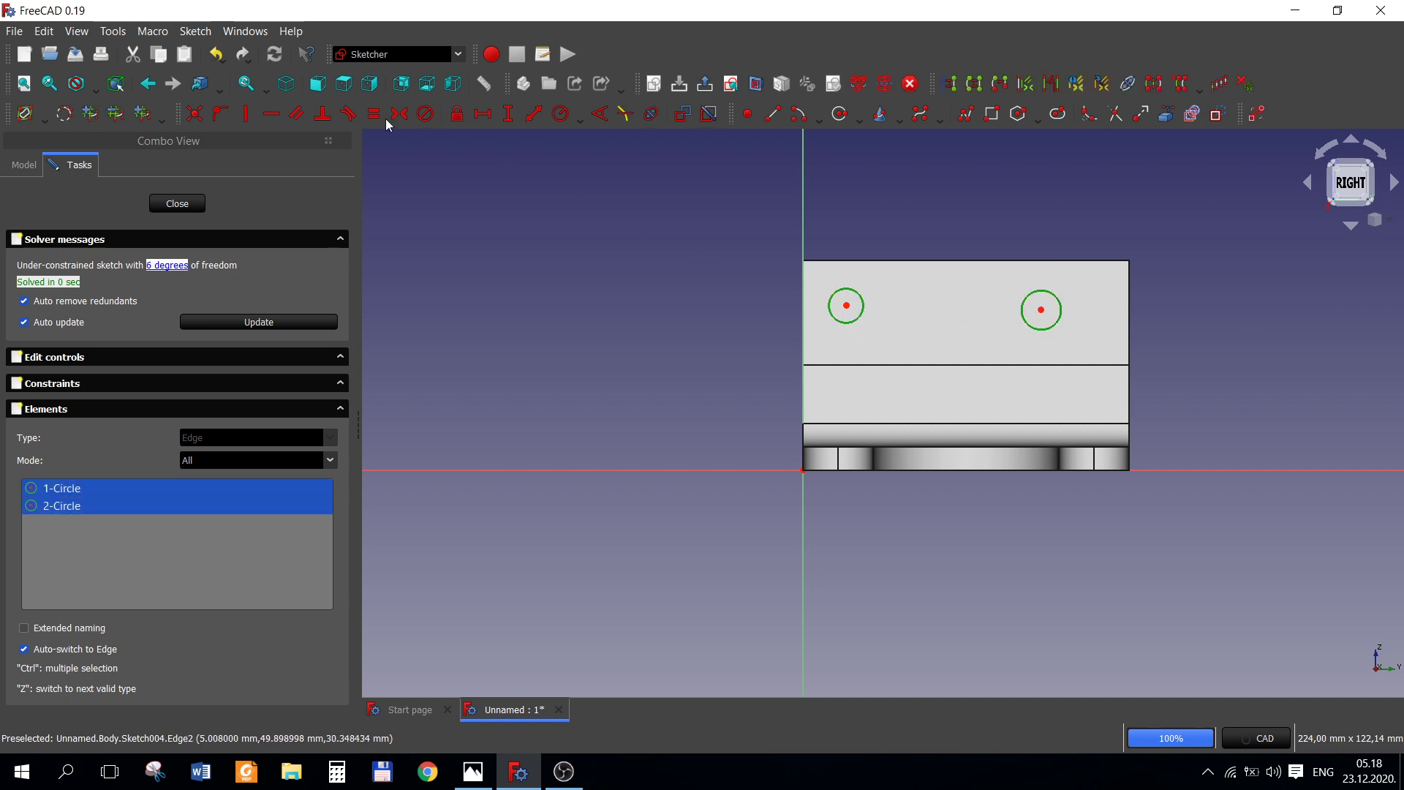
left_click(297, 115)
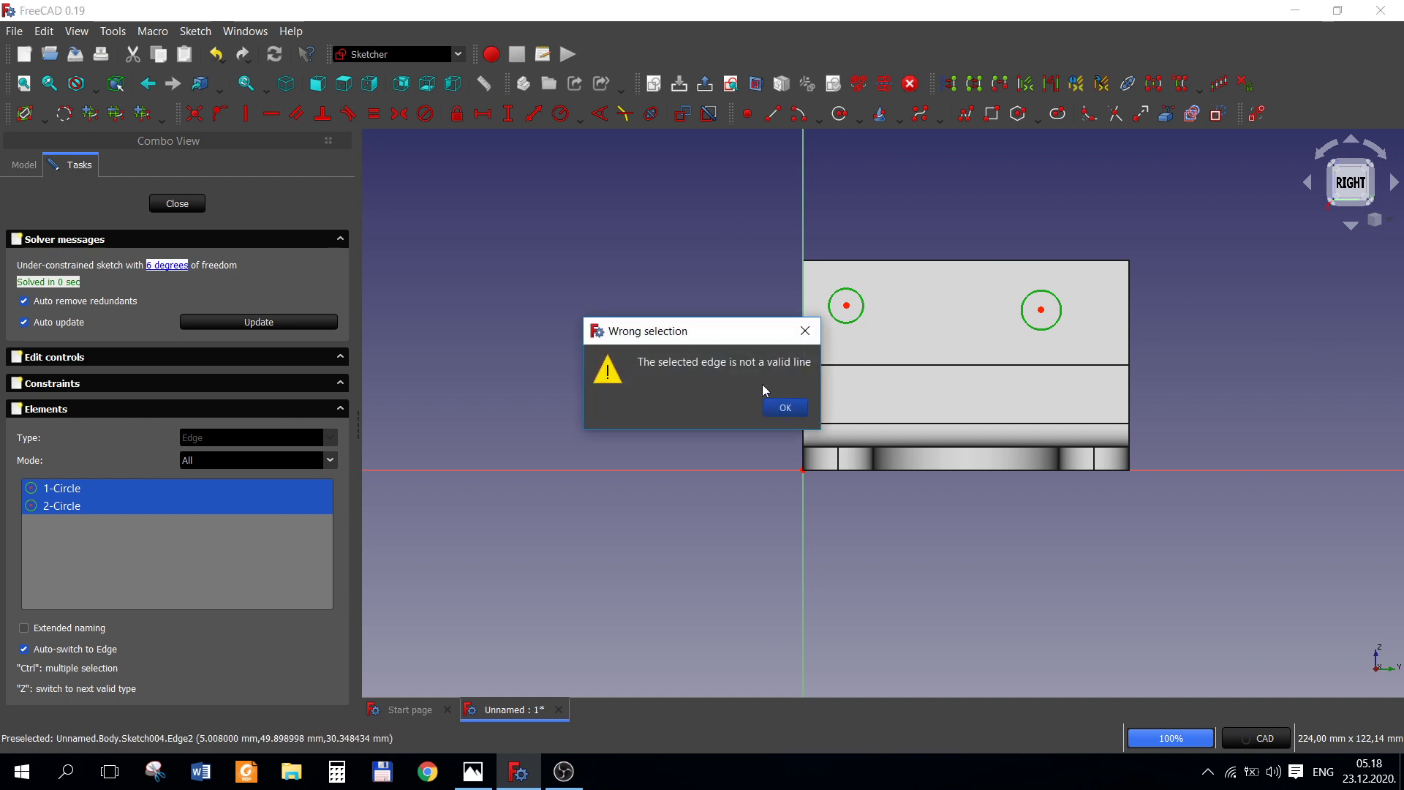
key("Return")
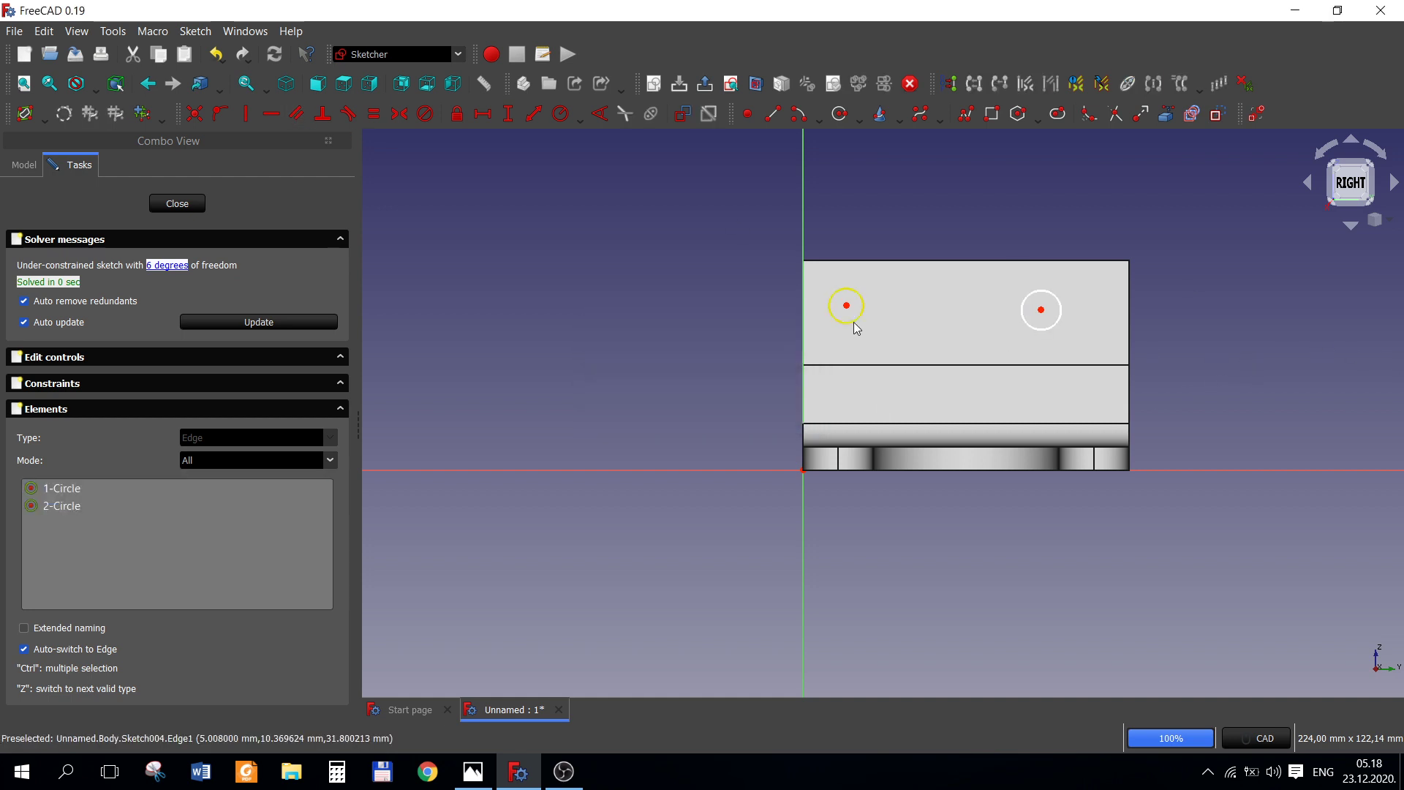
left_click(855, 322)
left_click(1044, 331)
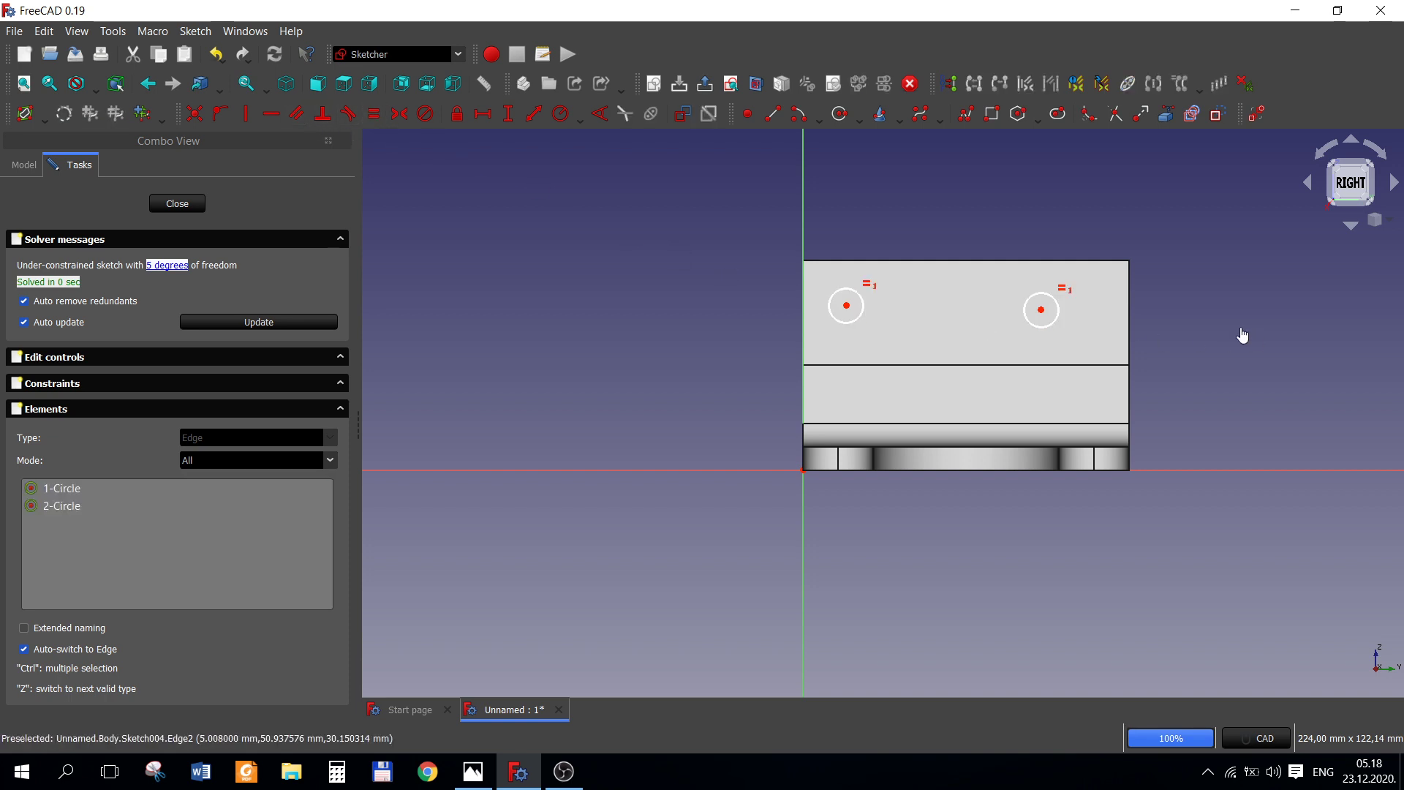
left_click(1042, 316)
left_click(271, 114)
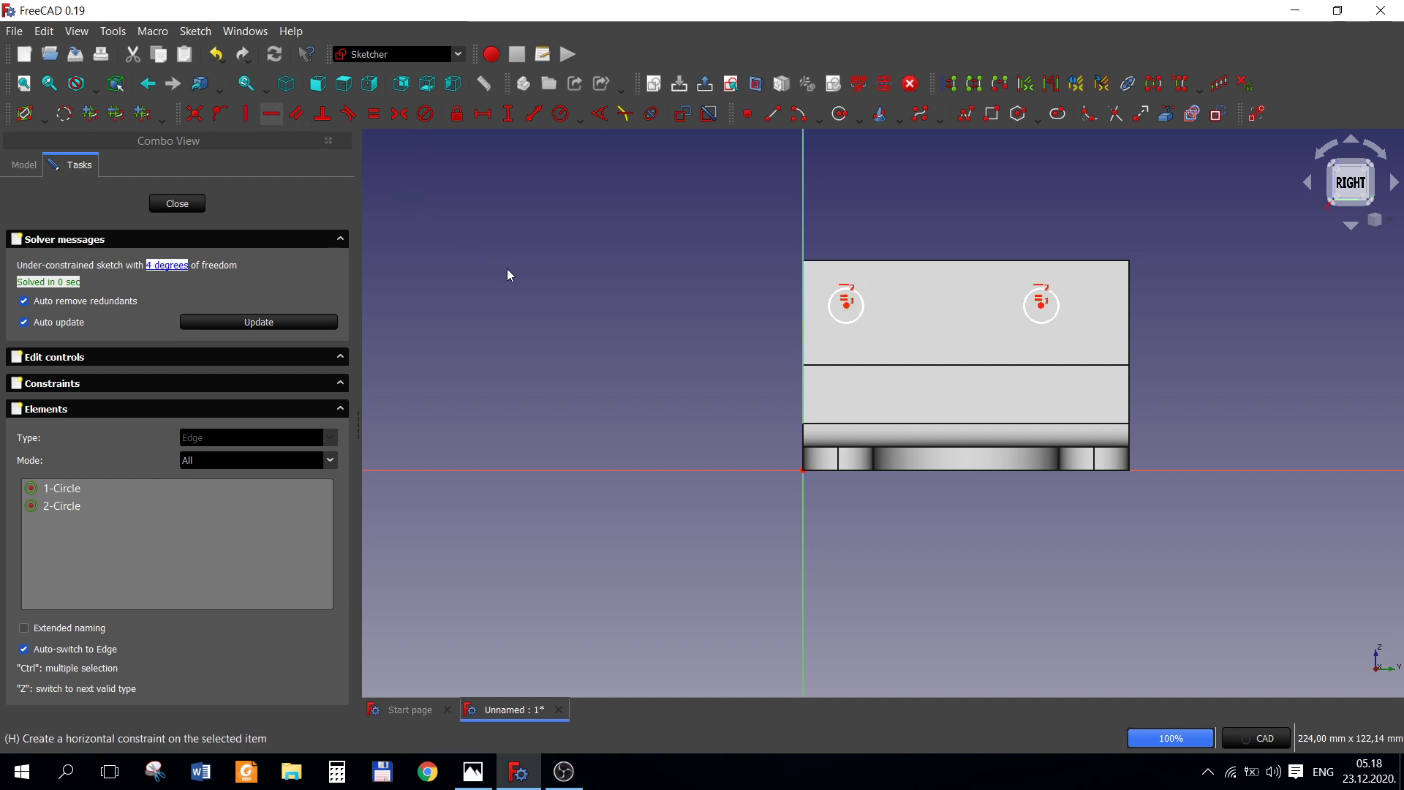
- Space the two circle centres 50 mm apart horizontally
left_click(474, 772)
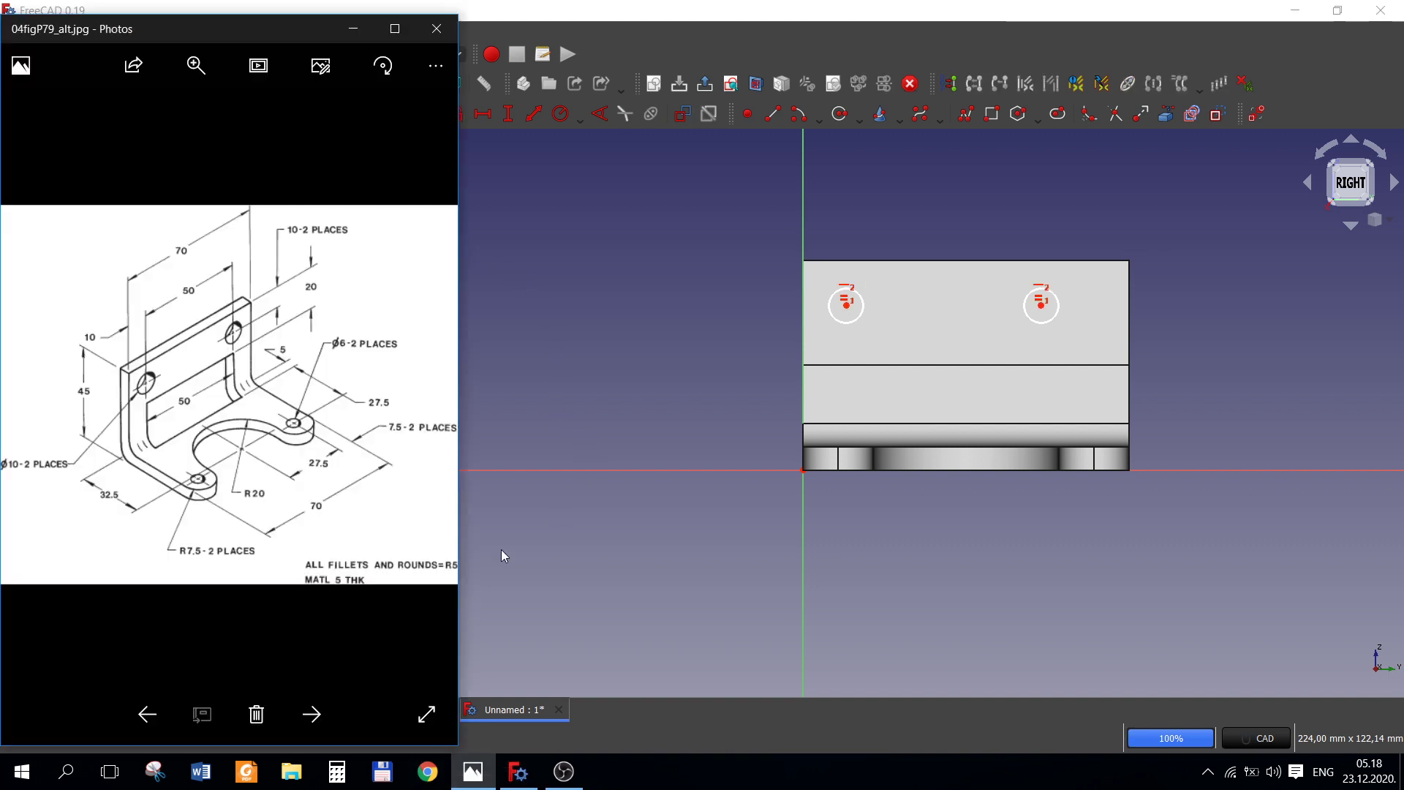
left_click(577, 503)
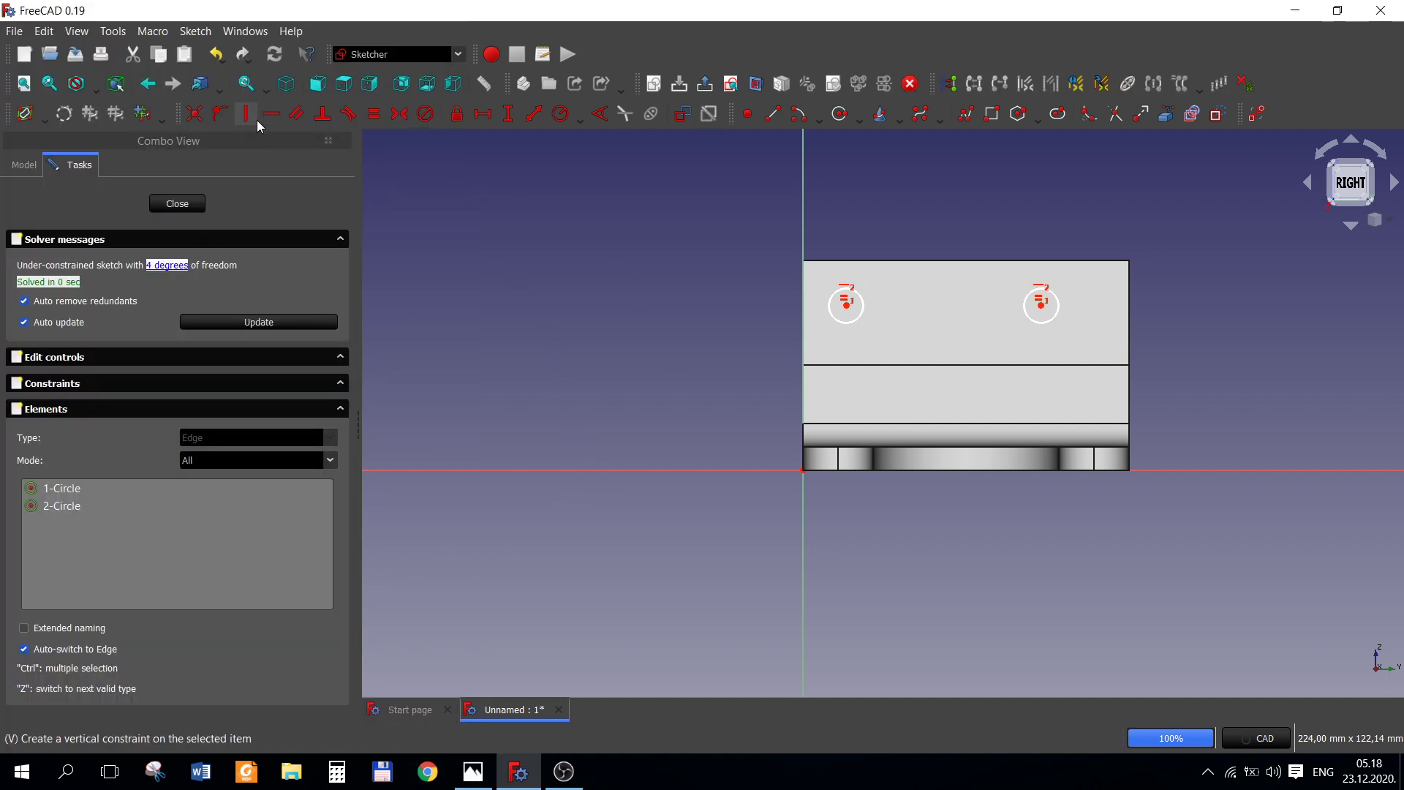
left_click(482, 113)
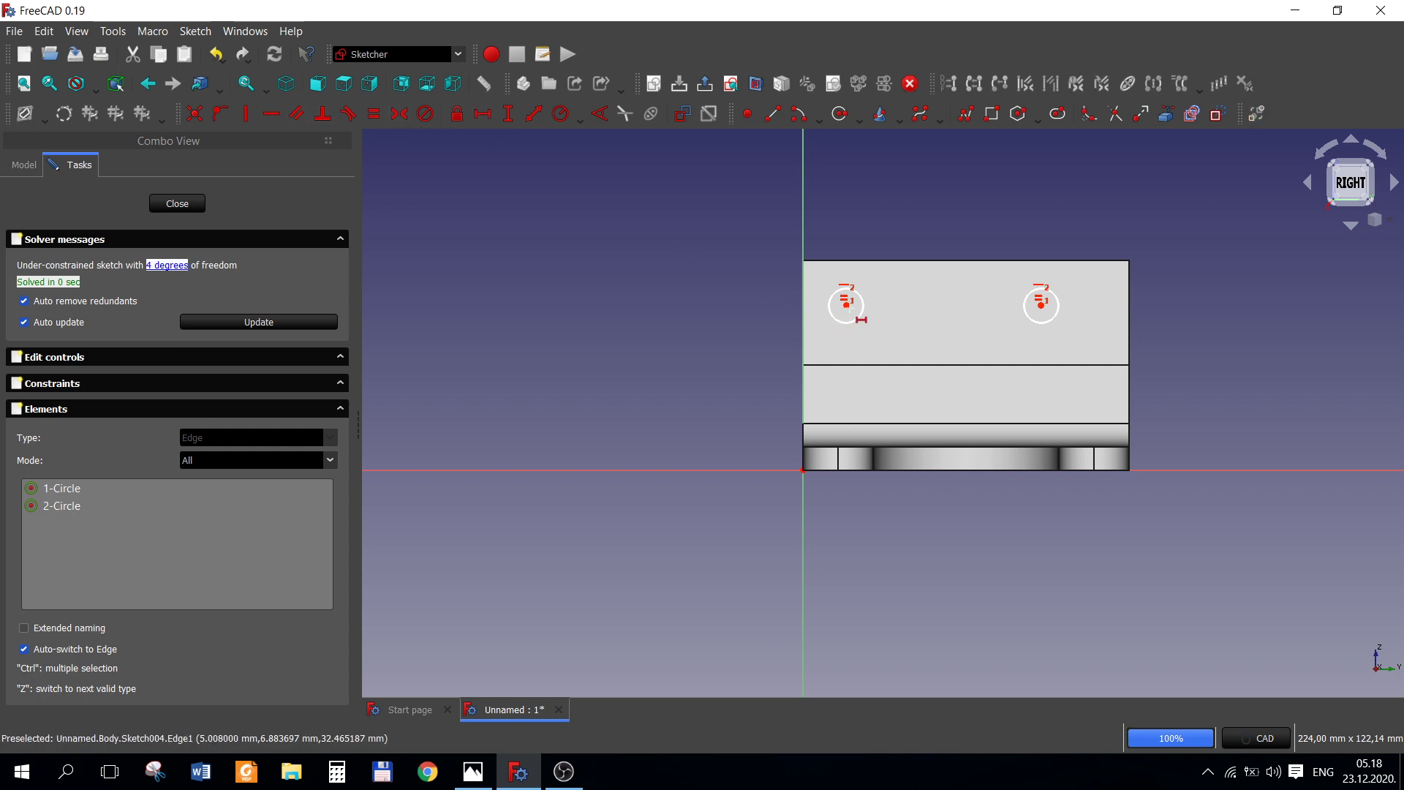
left_click(846, 304)
left_click(1041, 305)
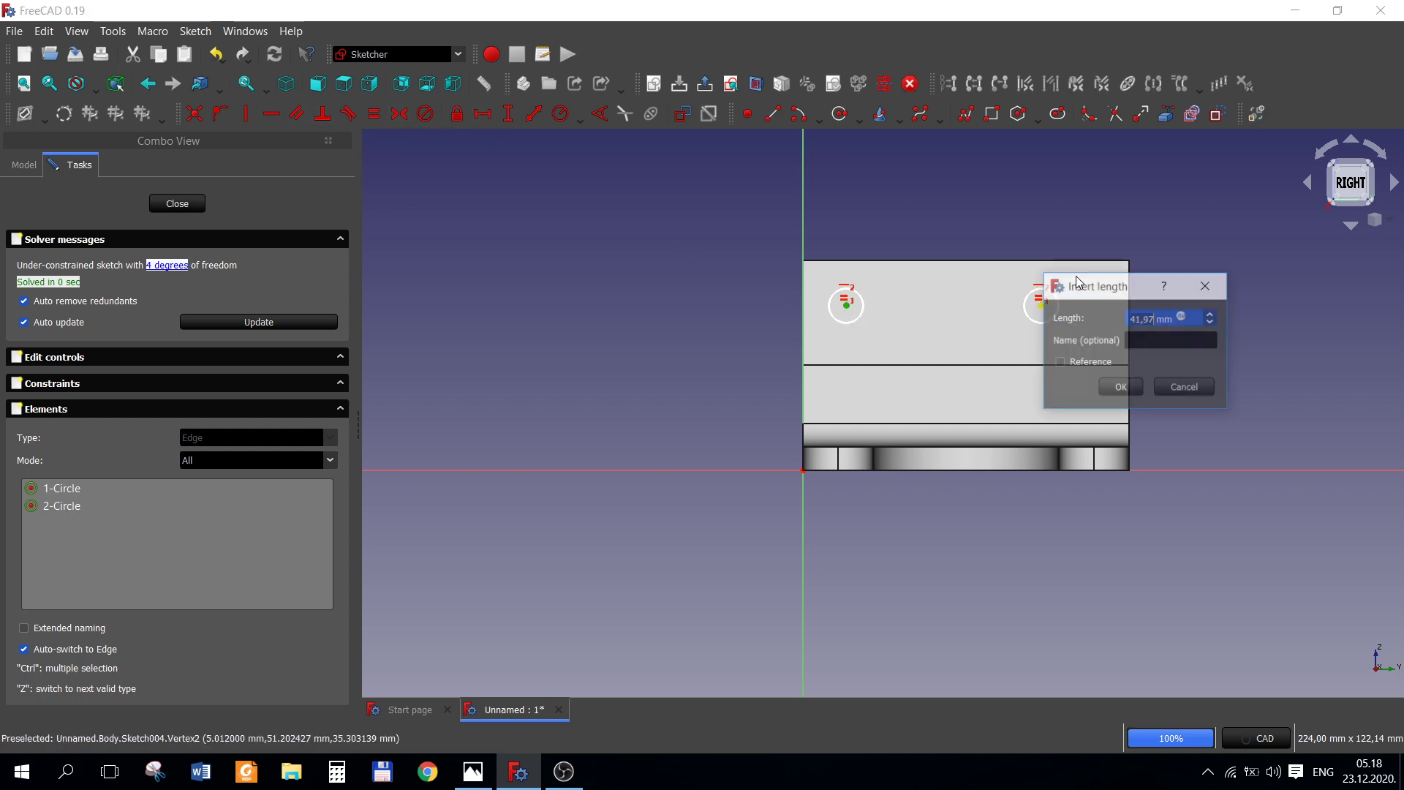
type("50")
key("Return")
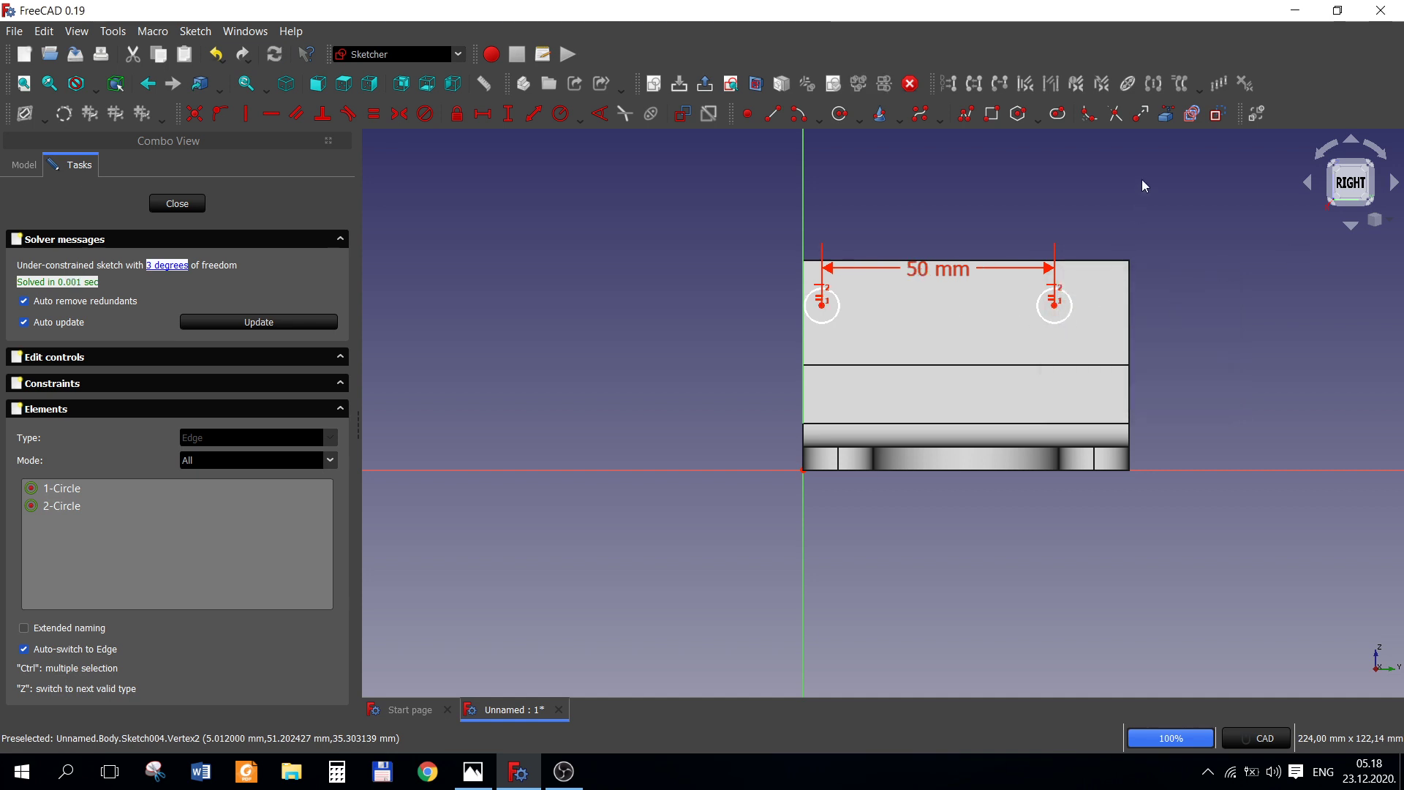
- Reference the flange's top edge and place the right circle 10 mm below it
left_click(1166, 113)
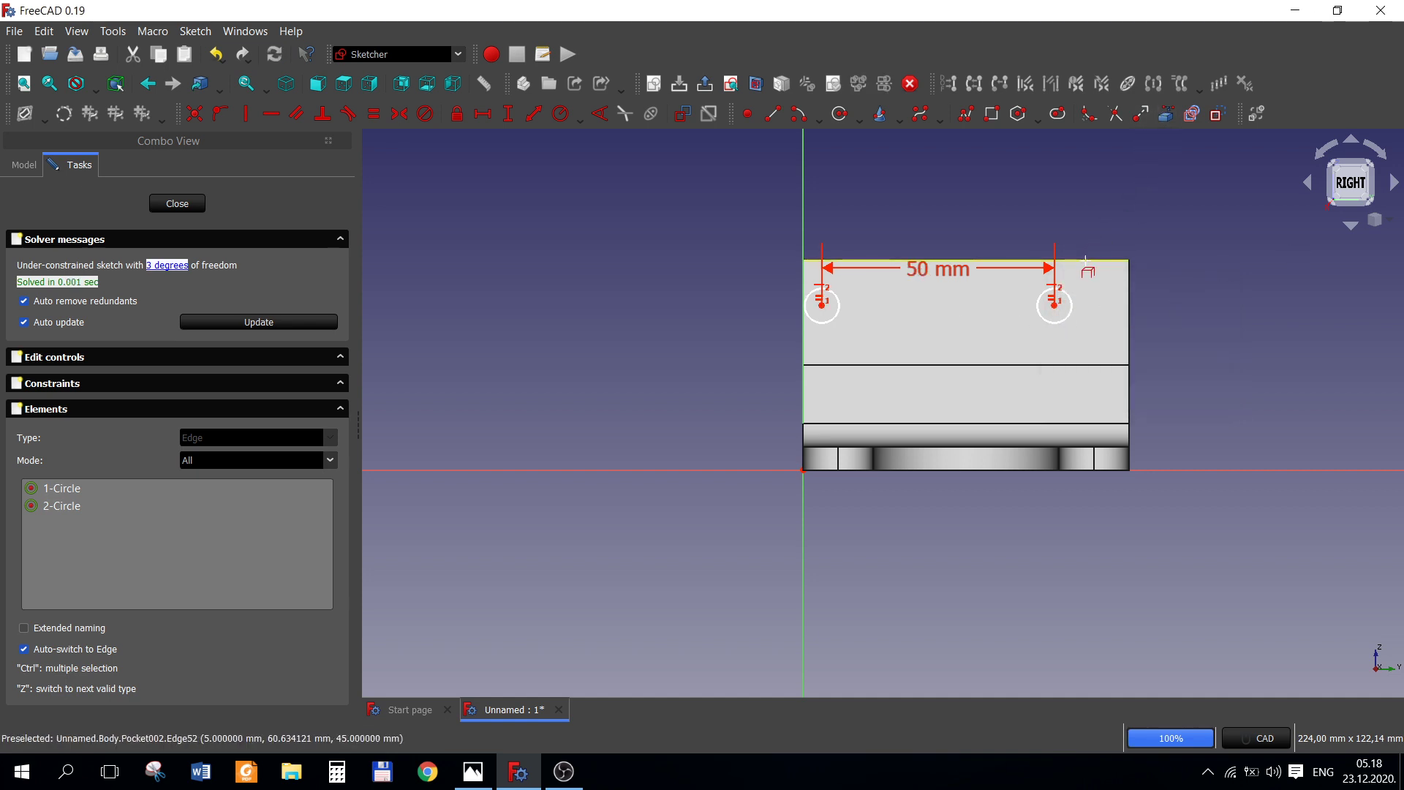
left_click(480, 772)
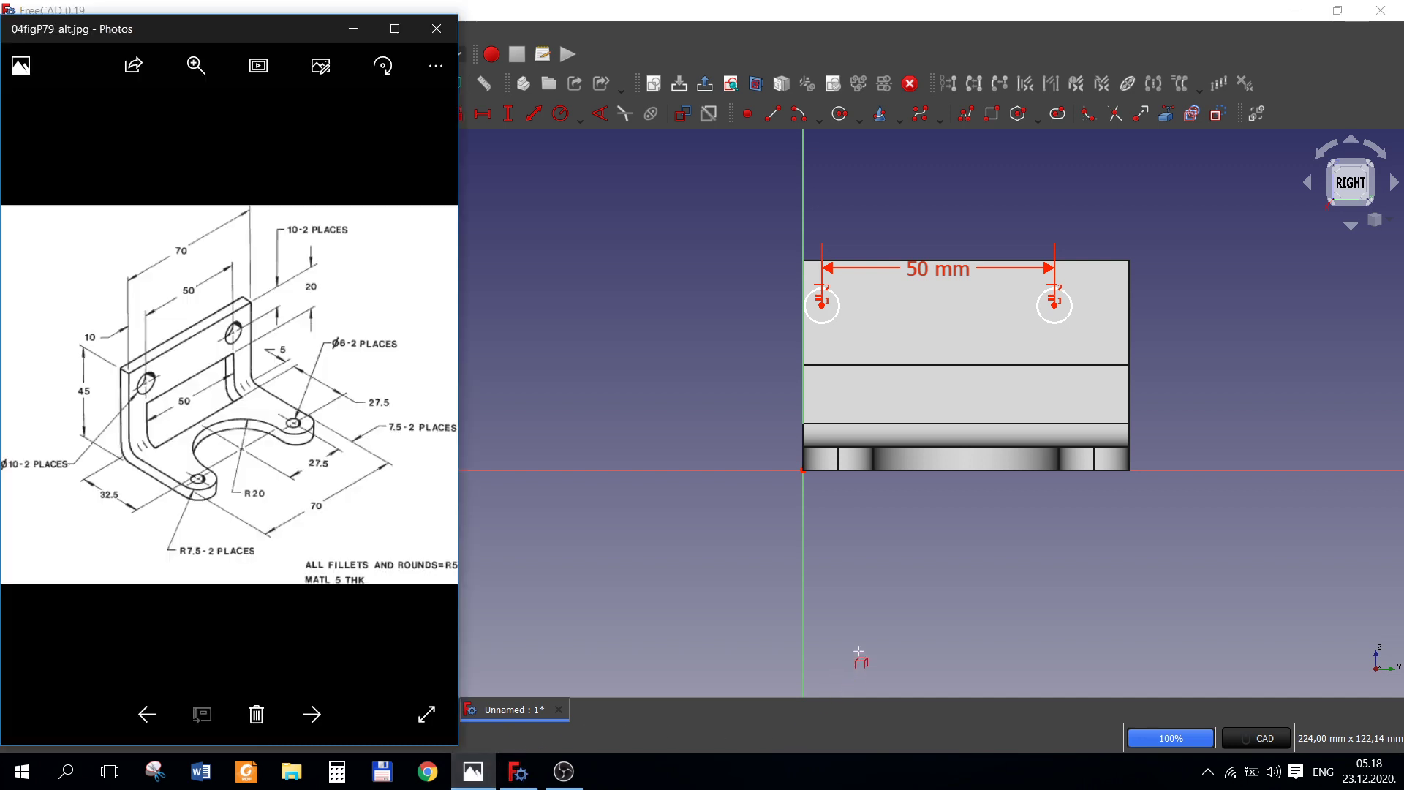
left_click(902, 611)
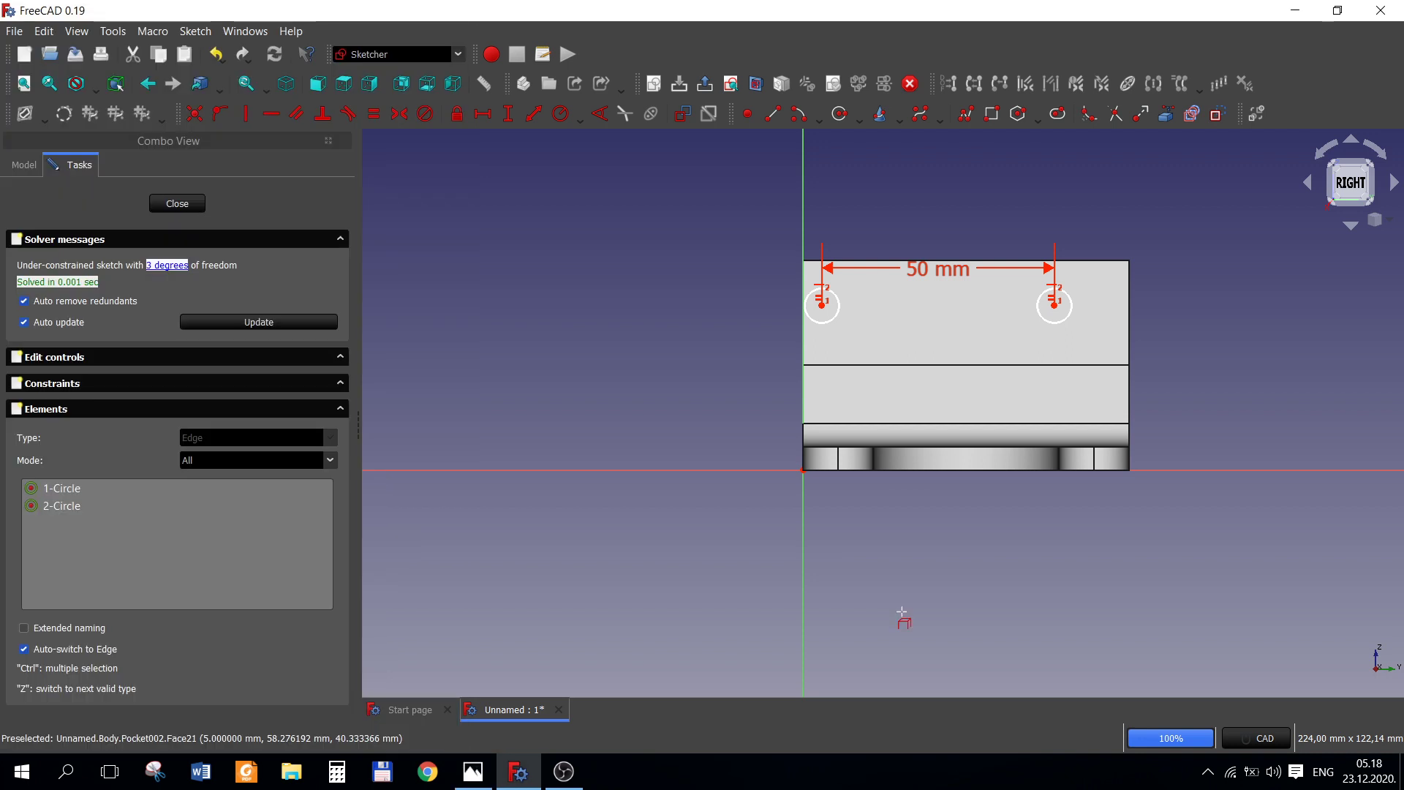
left_click(1112, 261)
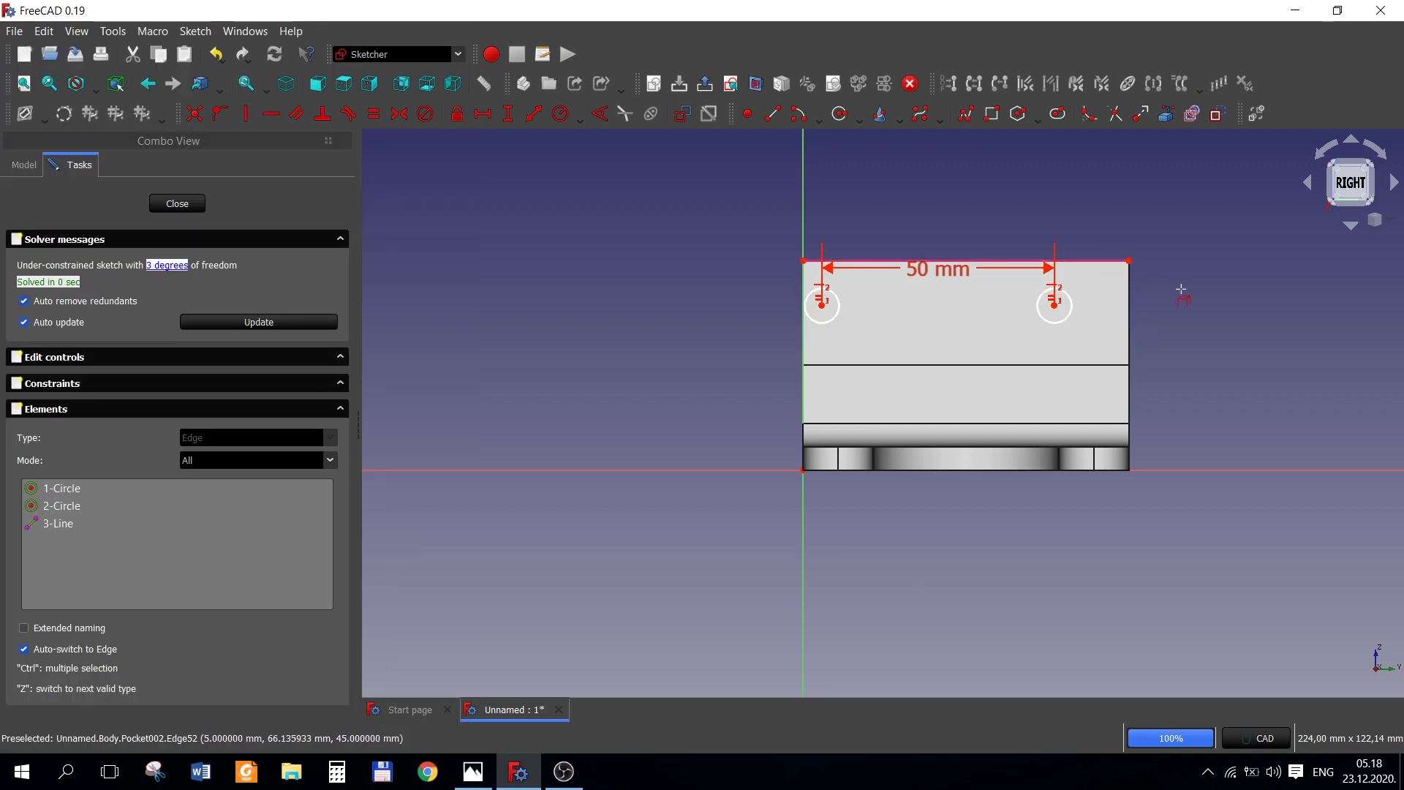
left_click(508, 114)
left_click(1054, 305)
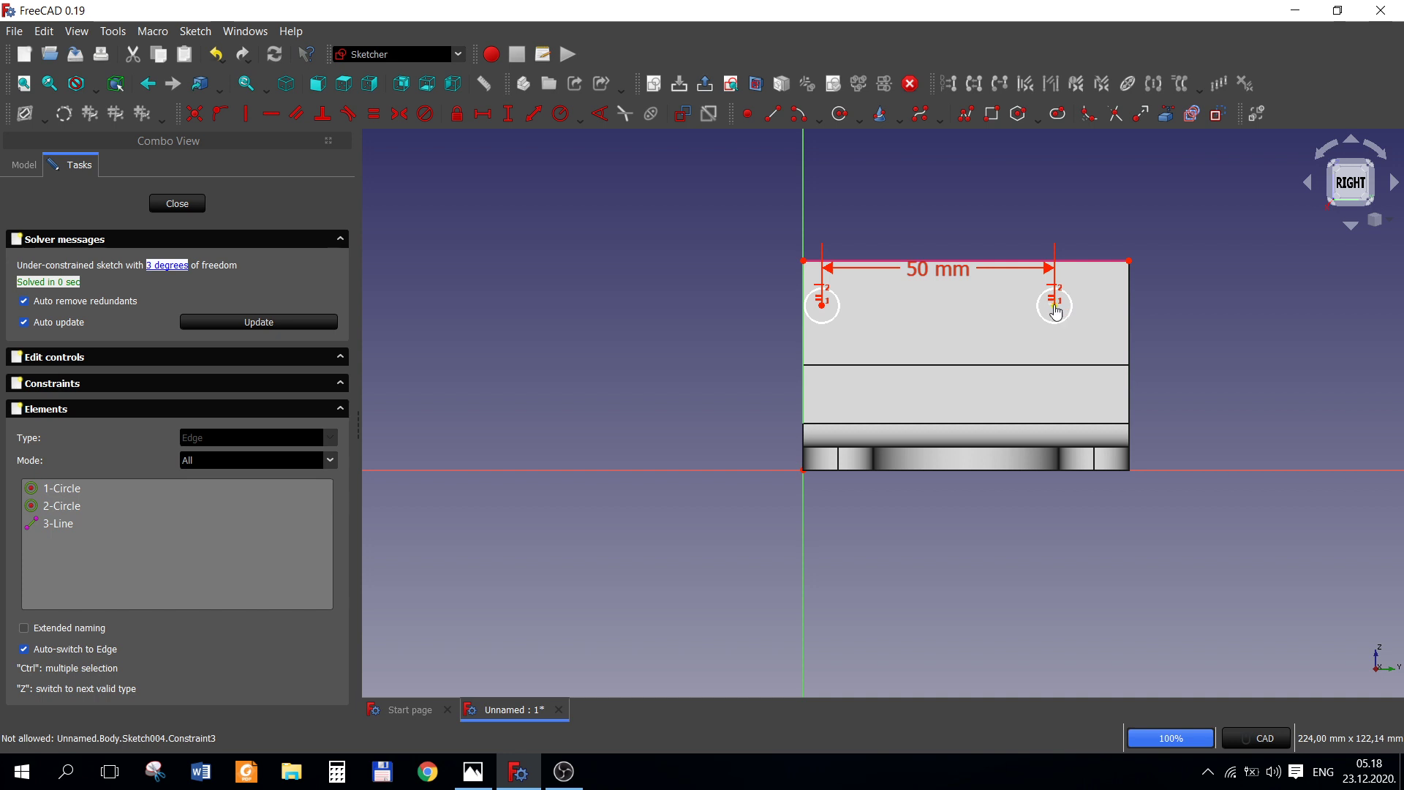
left_click(1129, 261)
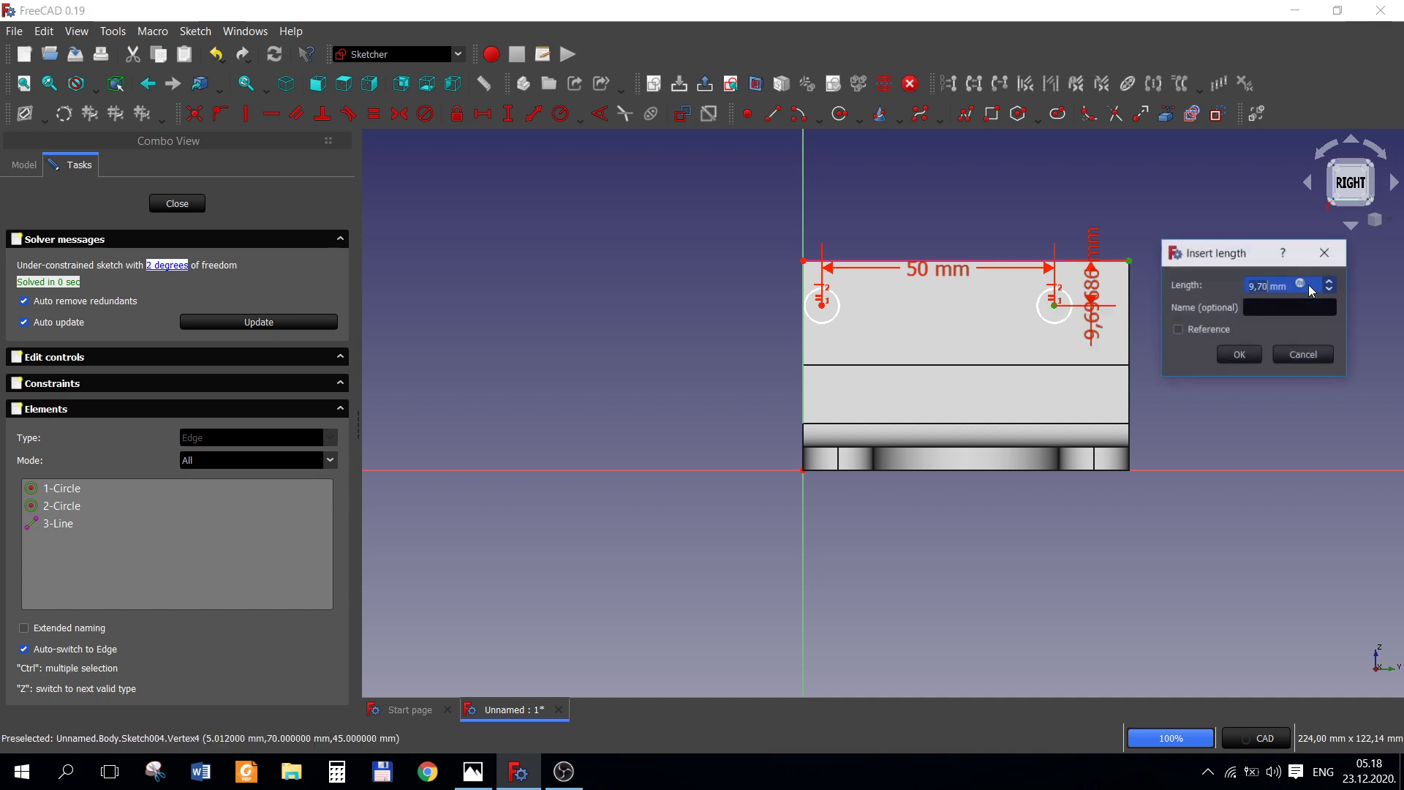
type("10")
key("Return")
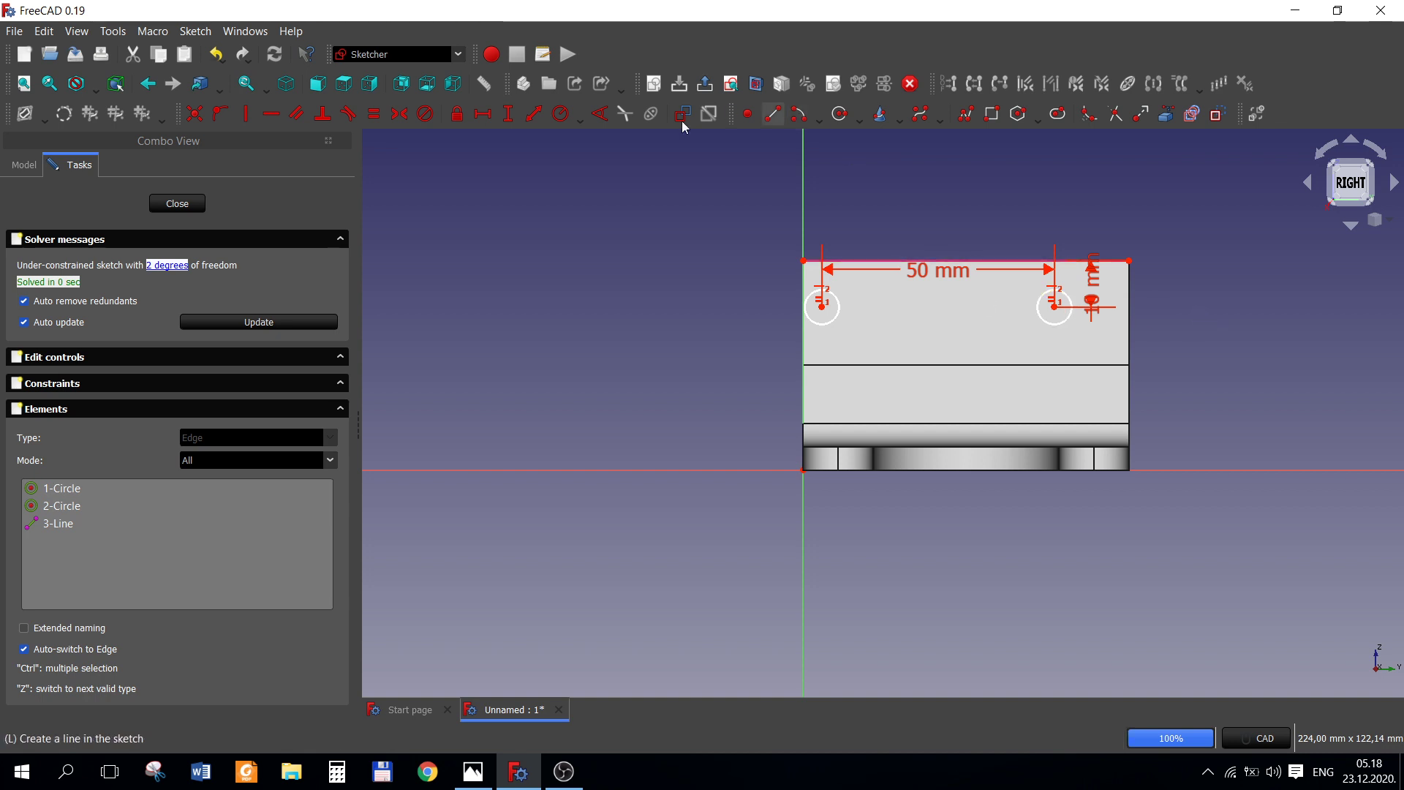
- Place the left circle's centre 10 mm horizontally from the flange's left end
left_click(492, 119)
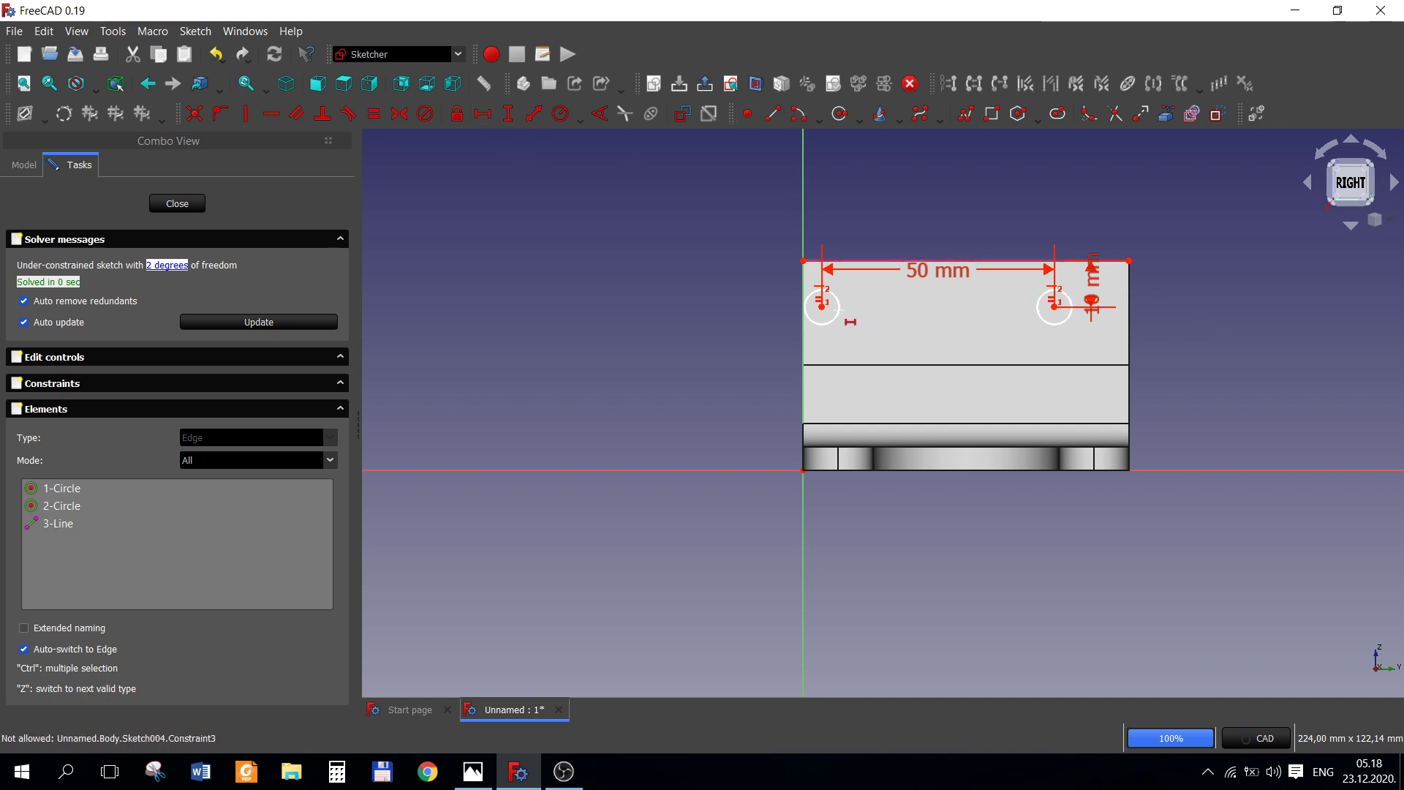
left_click(821, 307)
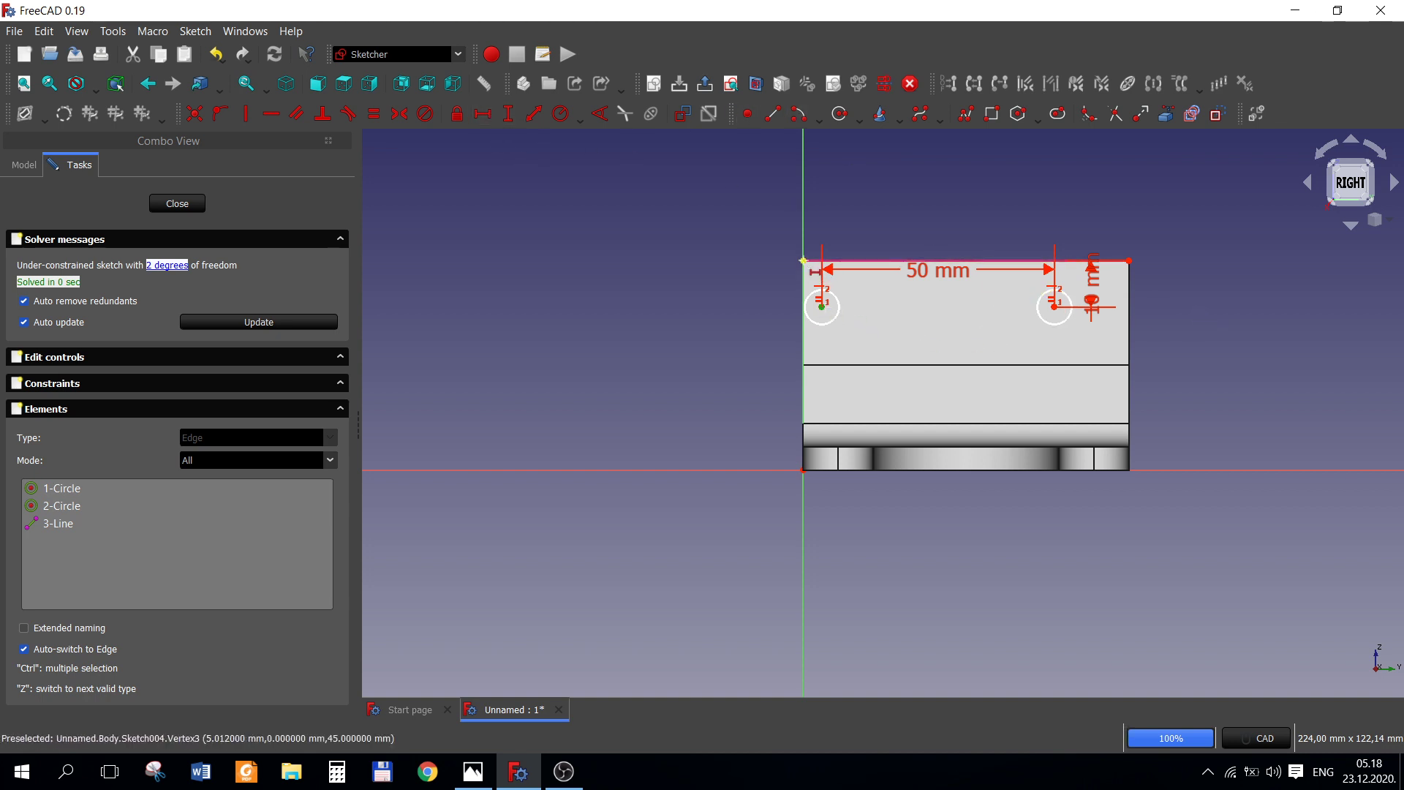
left_click(804, 260)
type("50")
key("Return")
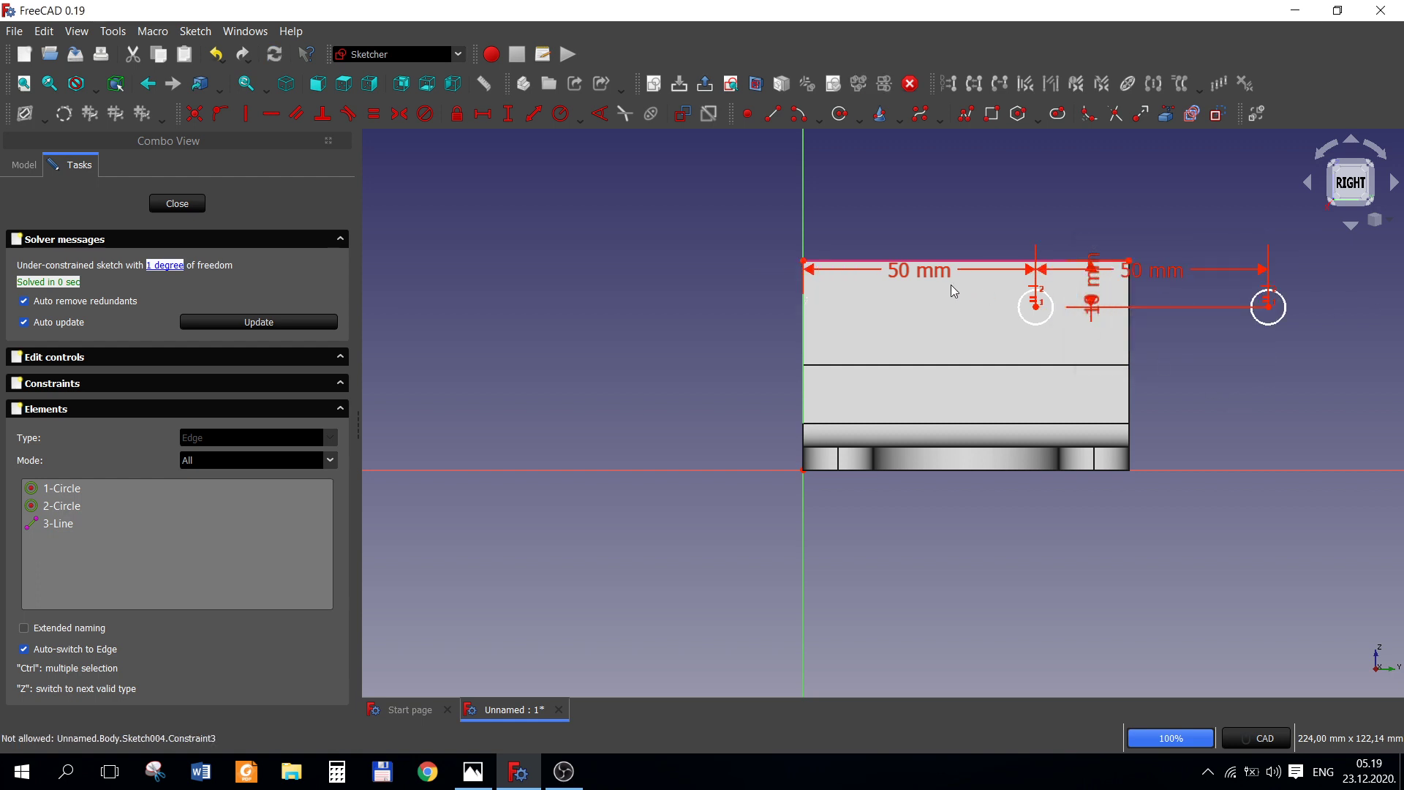
double_click(907, 272)
type("10")
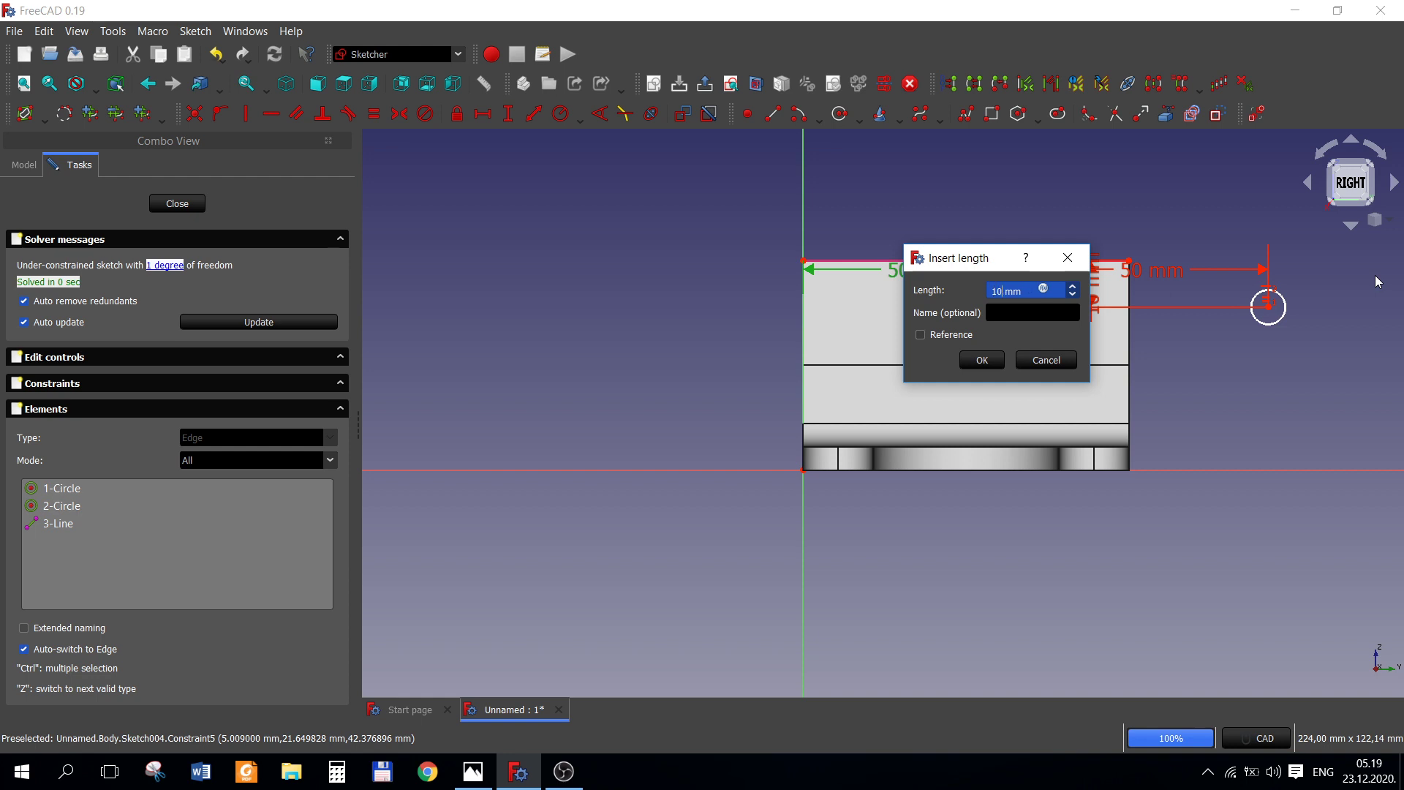
key("Return")
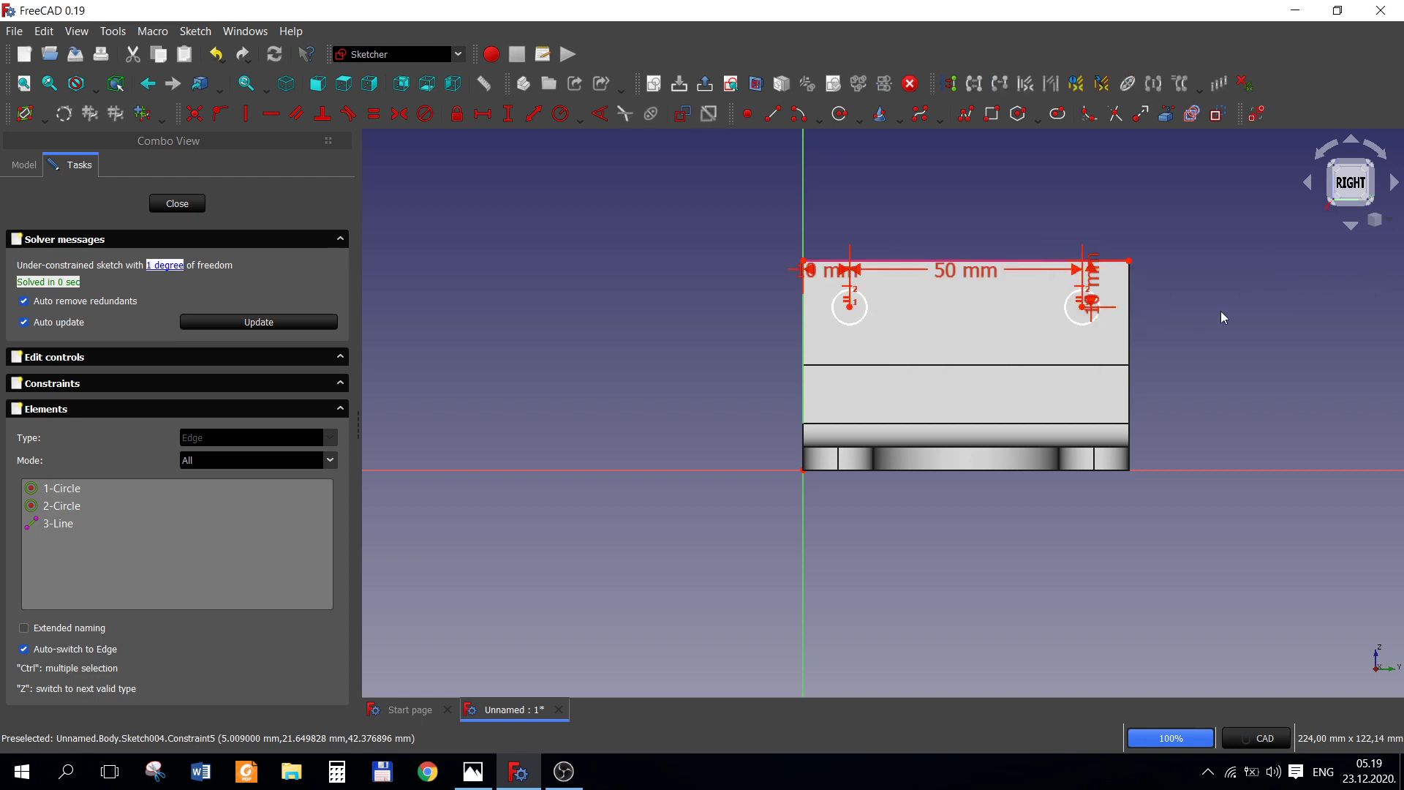
right_click(1222, 312)
left_click(873, 173)
- Give the hole circles a 5 mm radius
left_click(474, 772)
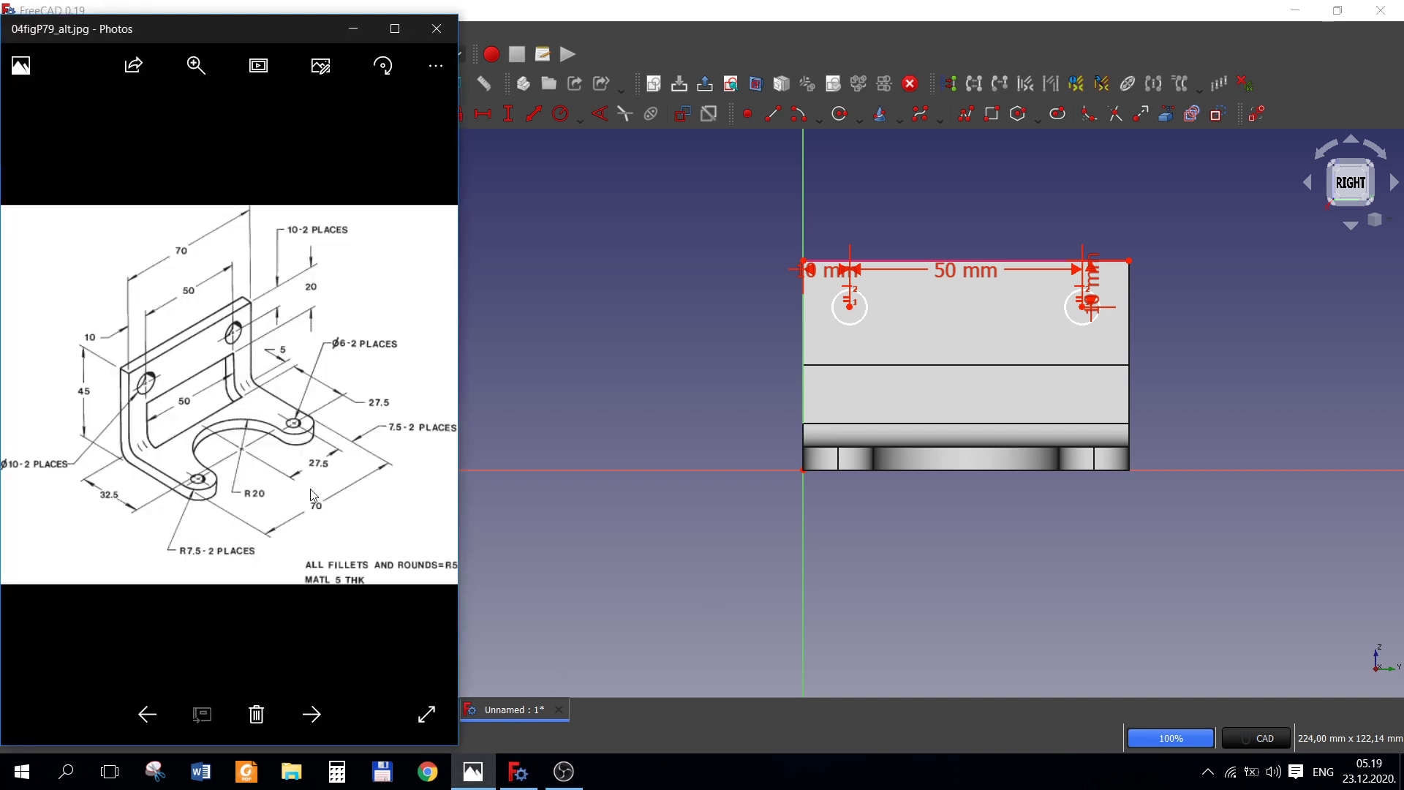
left_click(503, 419)
left_click(561, 113)
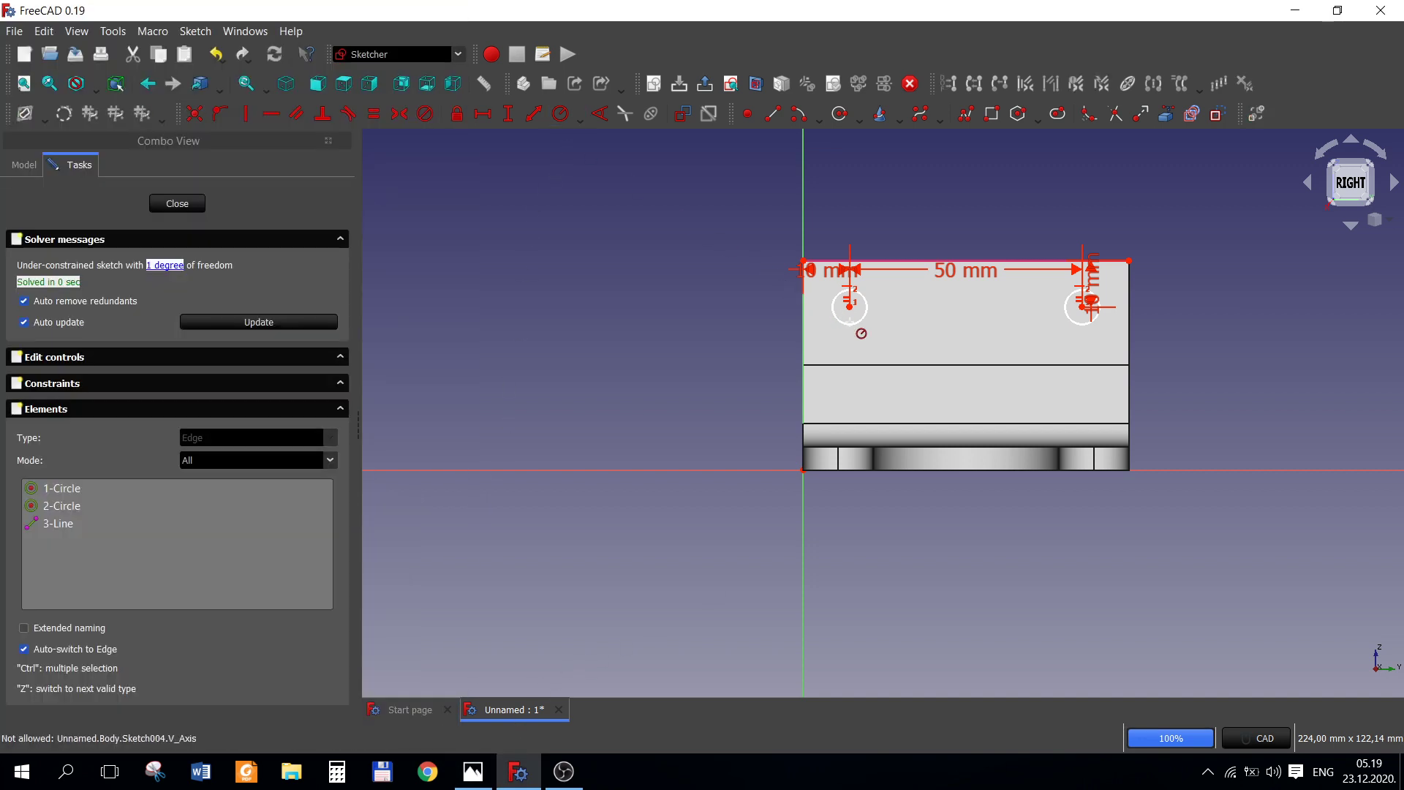
left_click(850, 323)
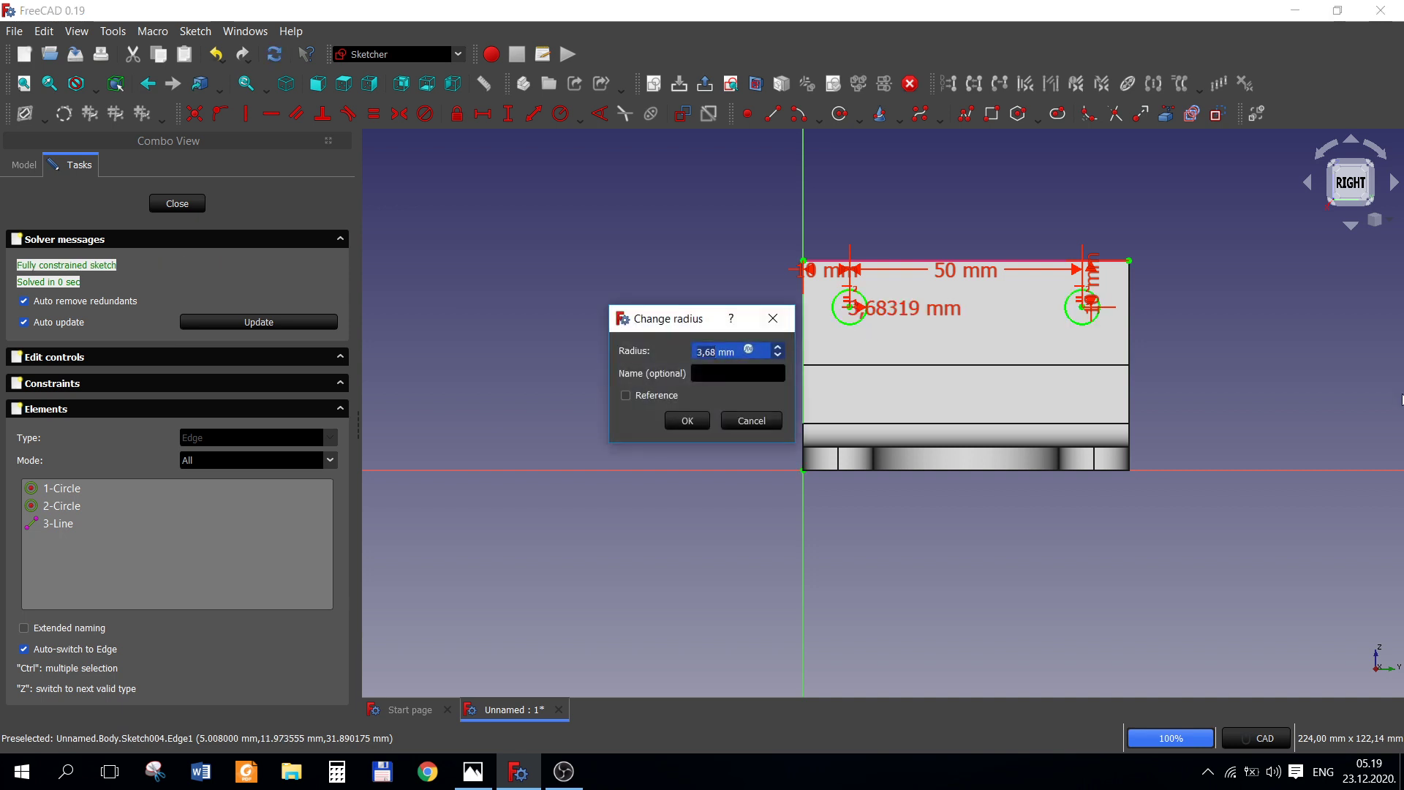
type("5")
key("Return")
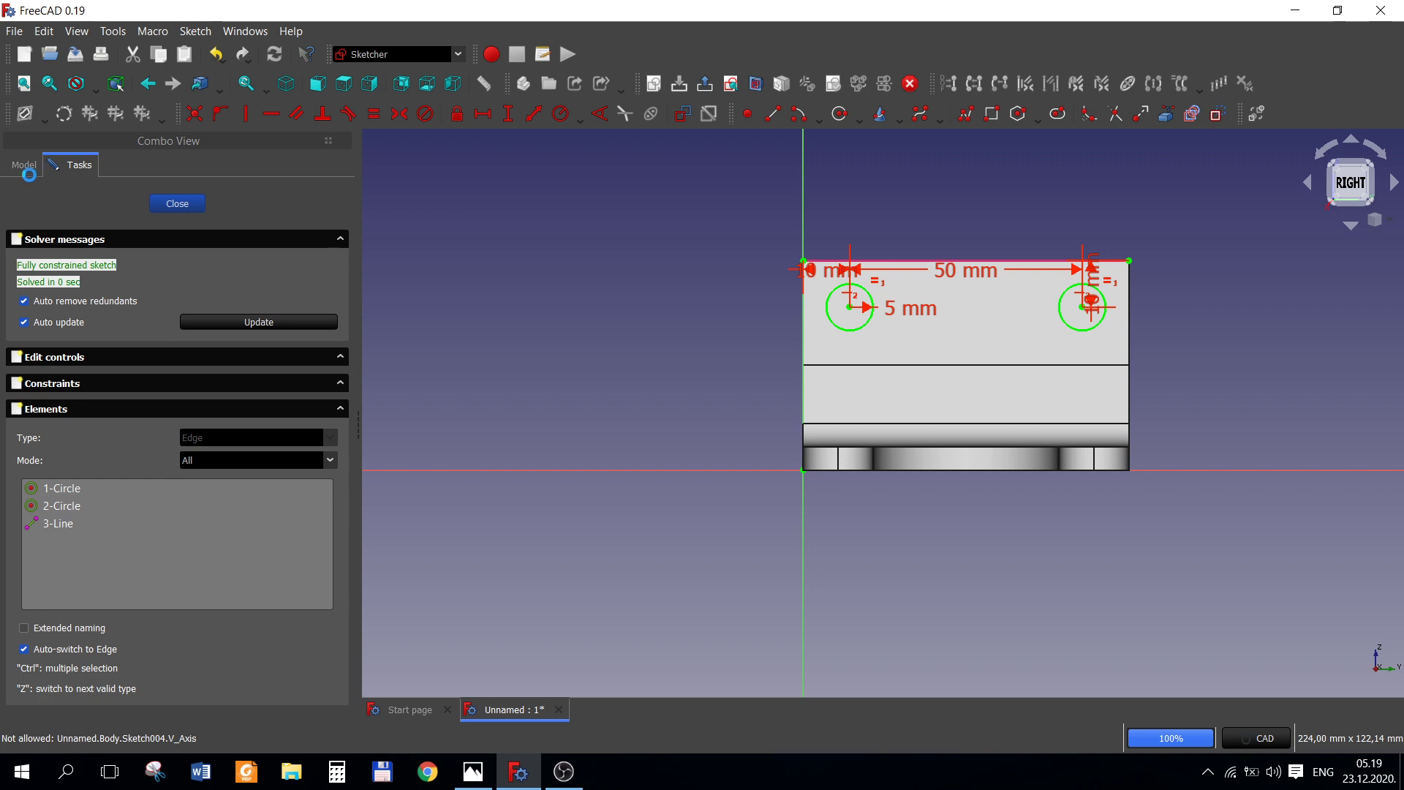
- Close the hole sketch and pocket it through all to drill both flange holes
left_click(177, 203)
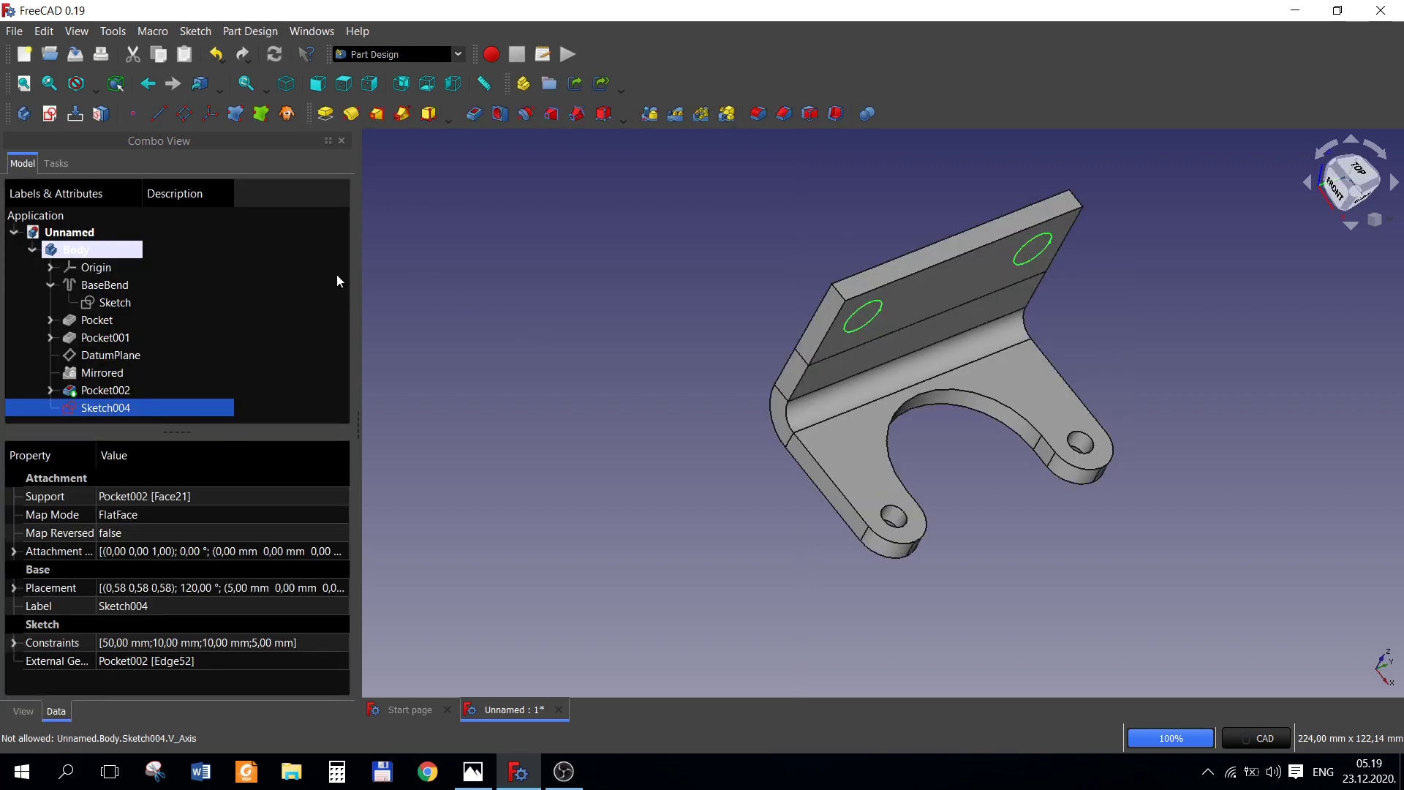
left_click(474, 113)
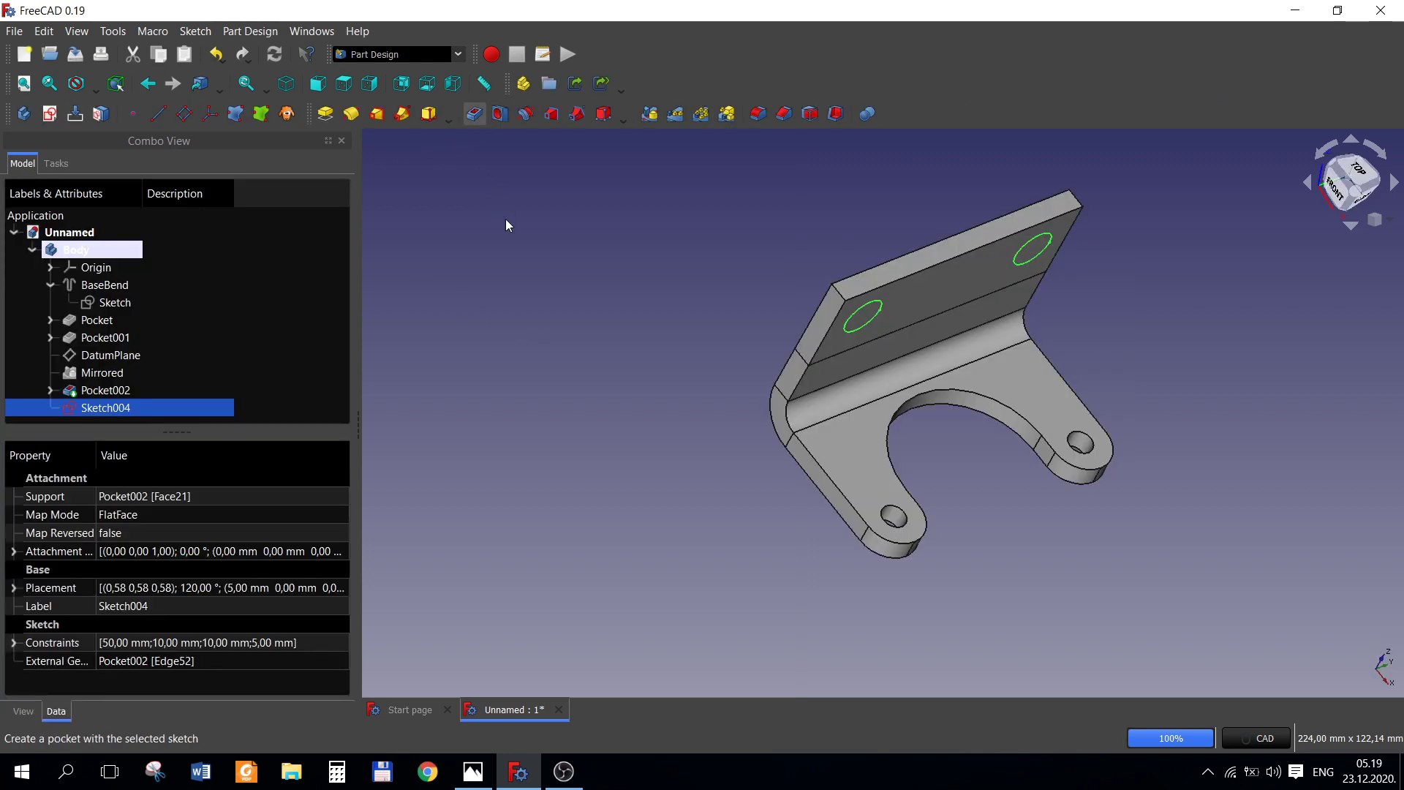
left_click(261, 265)
left_click(231, 299)
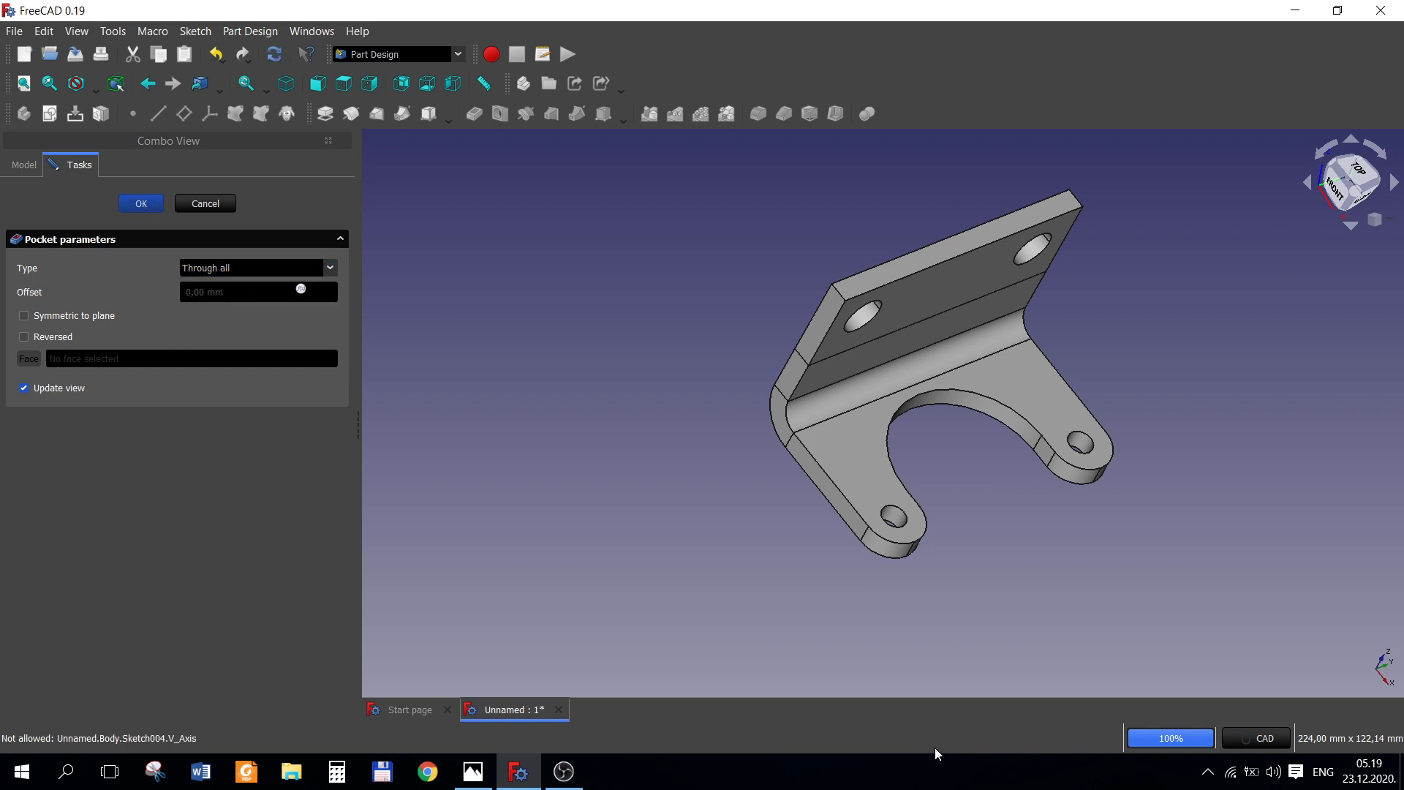
key("Return")
- Orbit the bracket and select the base plate's face for the next sketch
scroll(938, 629, "up", 3)
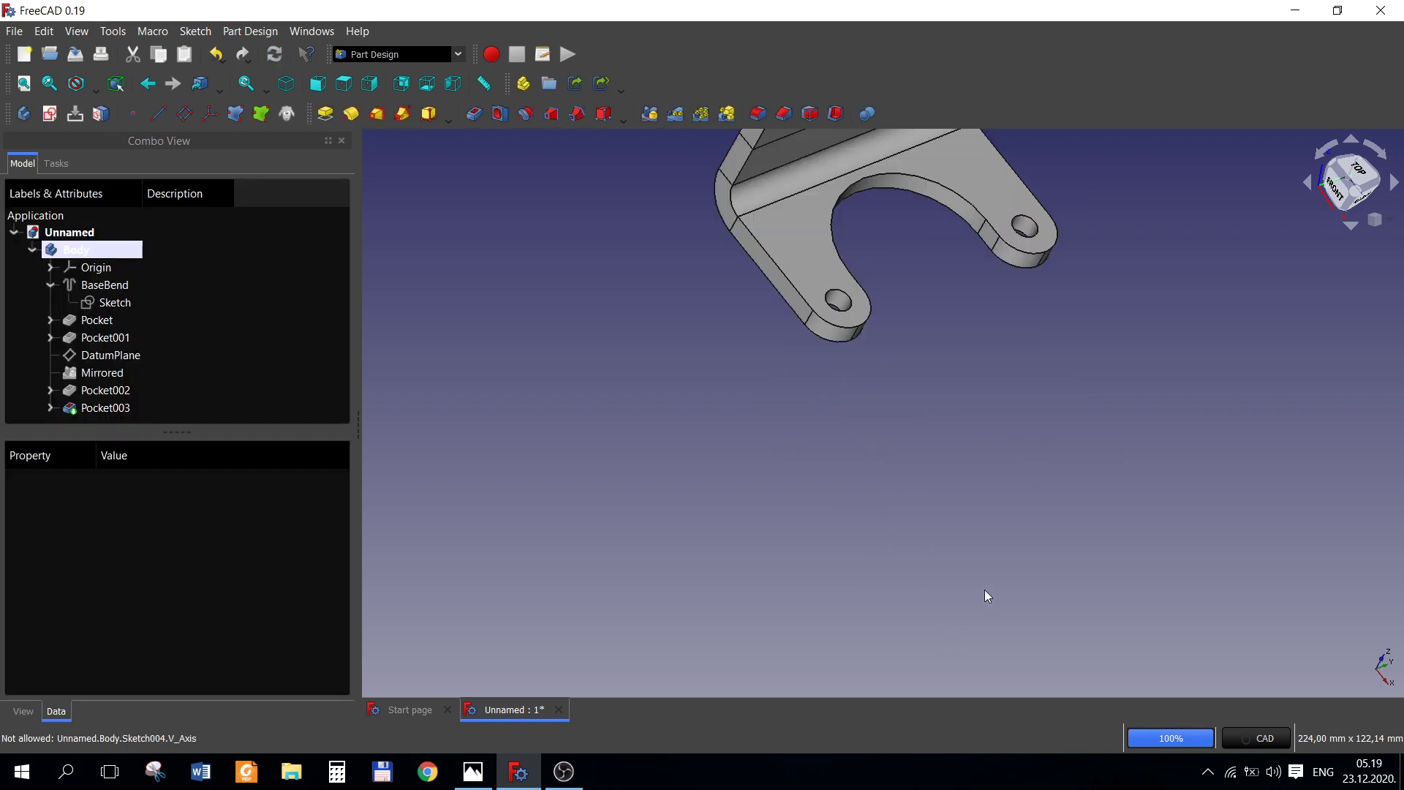
scroll(999, 565, "down", 2)
scroll(999, 564, "down", 2)
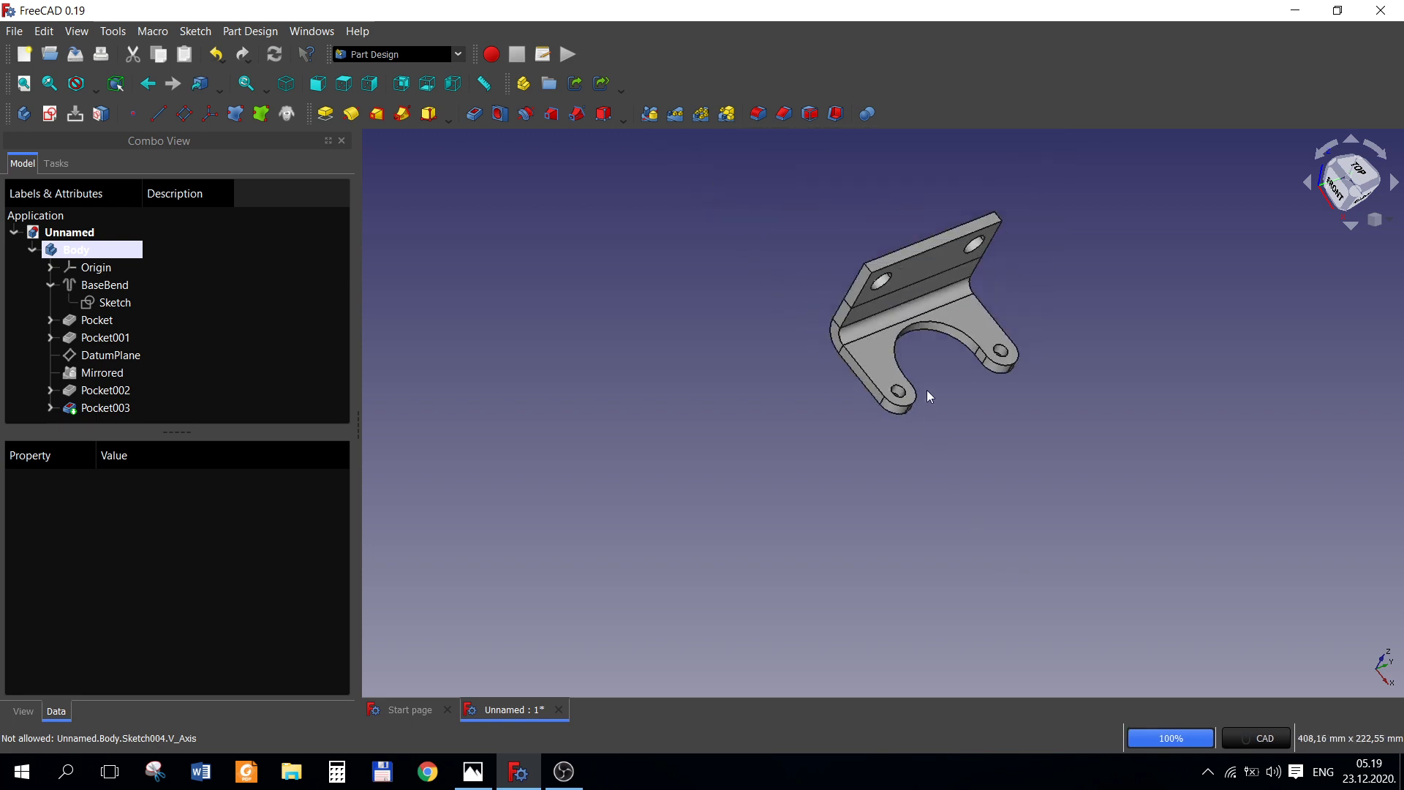
scroll(914, 365, "up", 2)
left_click(854, 324)
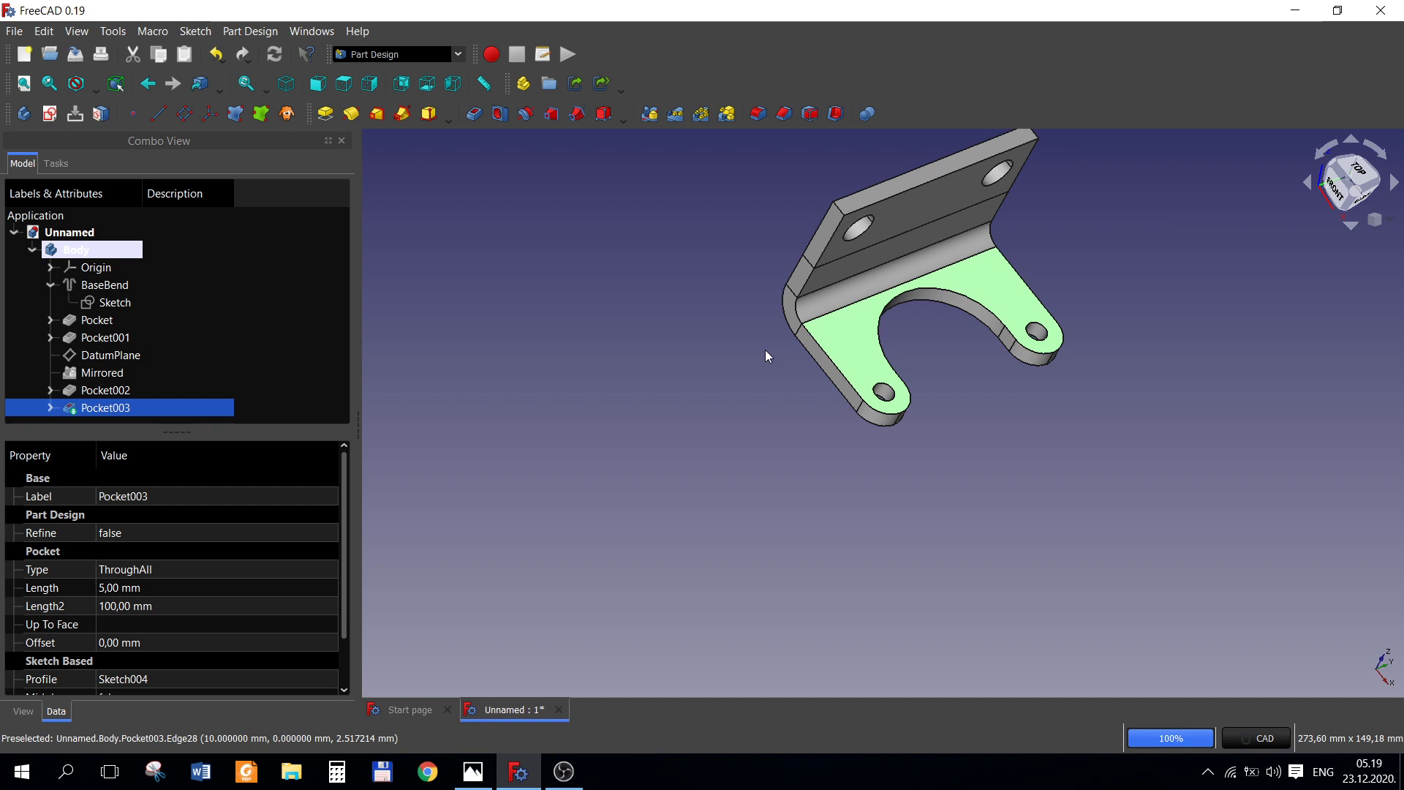
left_click(778, 427)
scroll(778, 427, "down", 1)
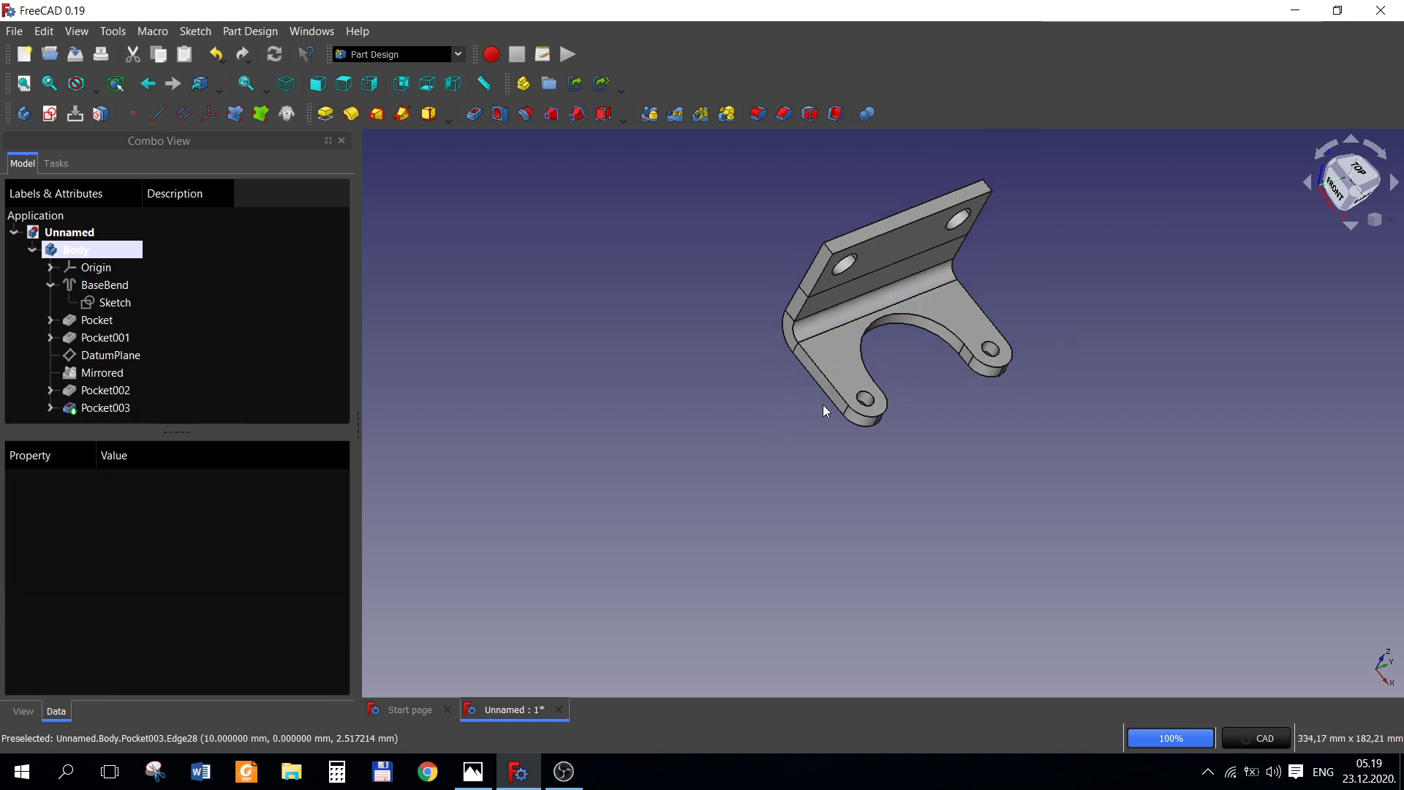
mouse_move(823, 405)
middle_mouse_down()
mouse_move(868, 320)
mouse_move(956, 288)
mouse_move(950, 341)
mouse_move(980, 338)
mouse_move(931, 348)
middle_mouse_up()
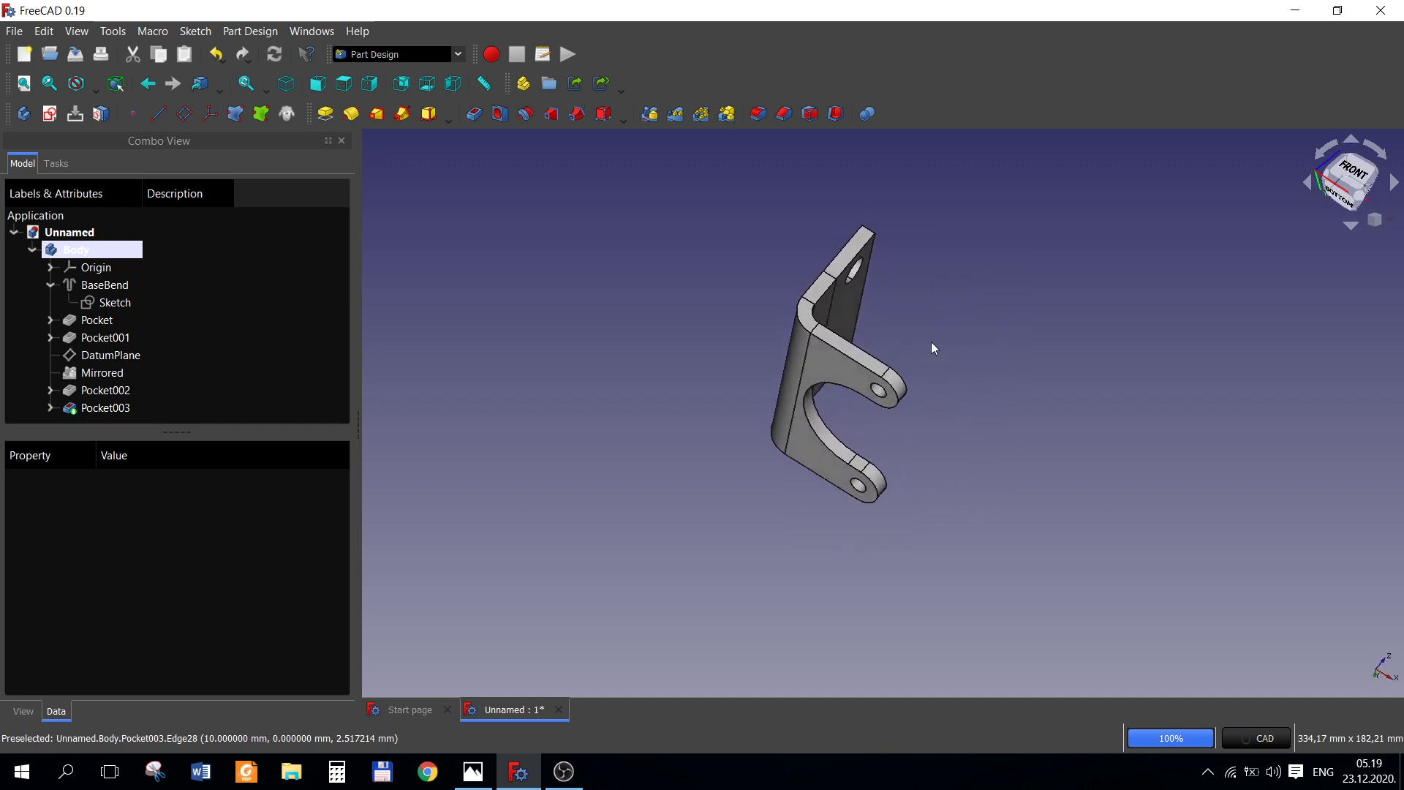
left_click(844, 395)
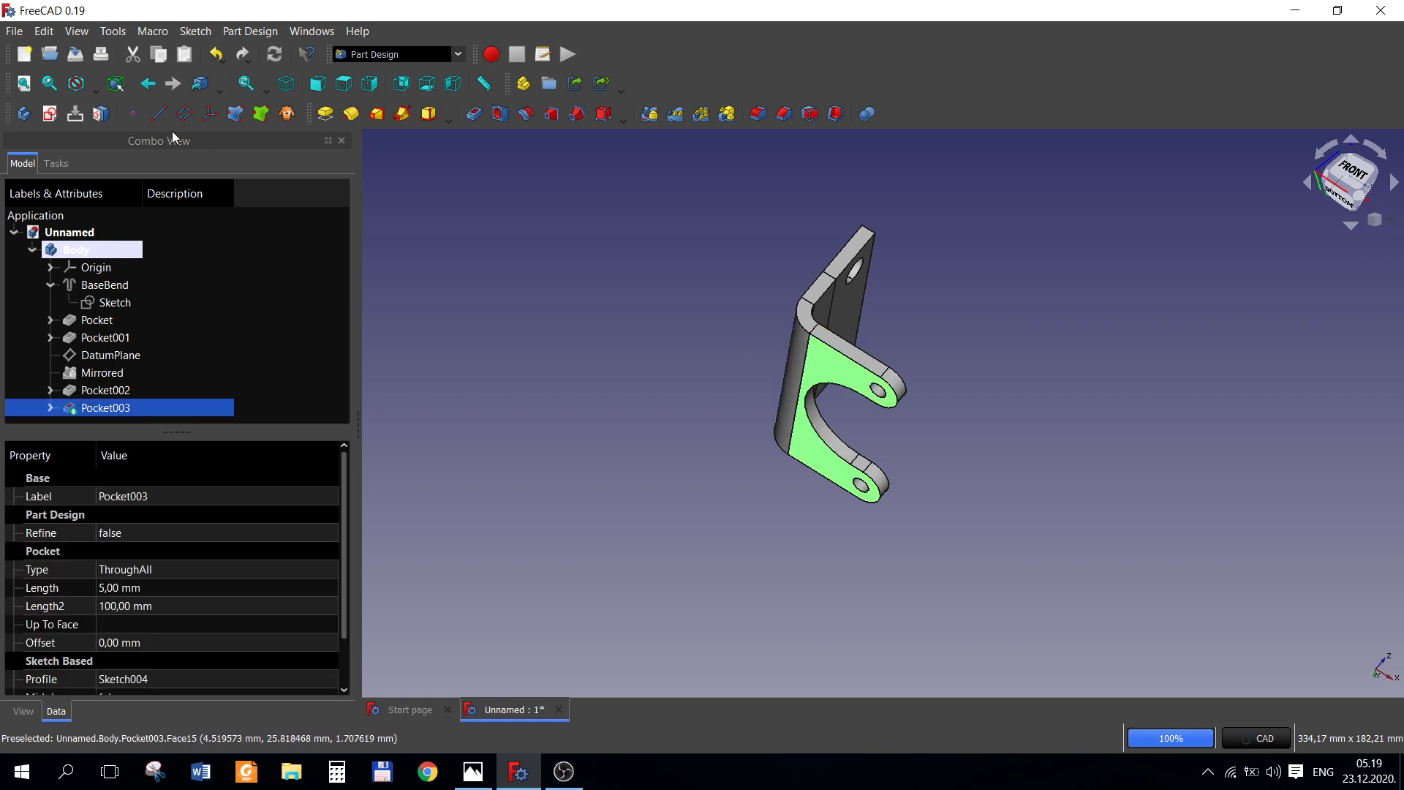
- Start a sketch on the base face and draw a rectangle 50 mm tall
left_click(50, 113)
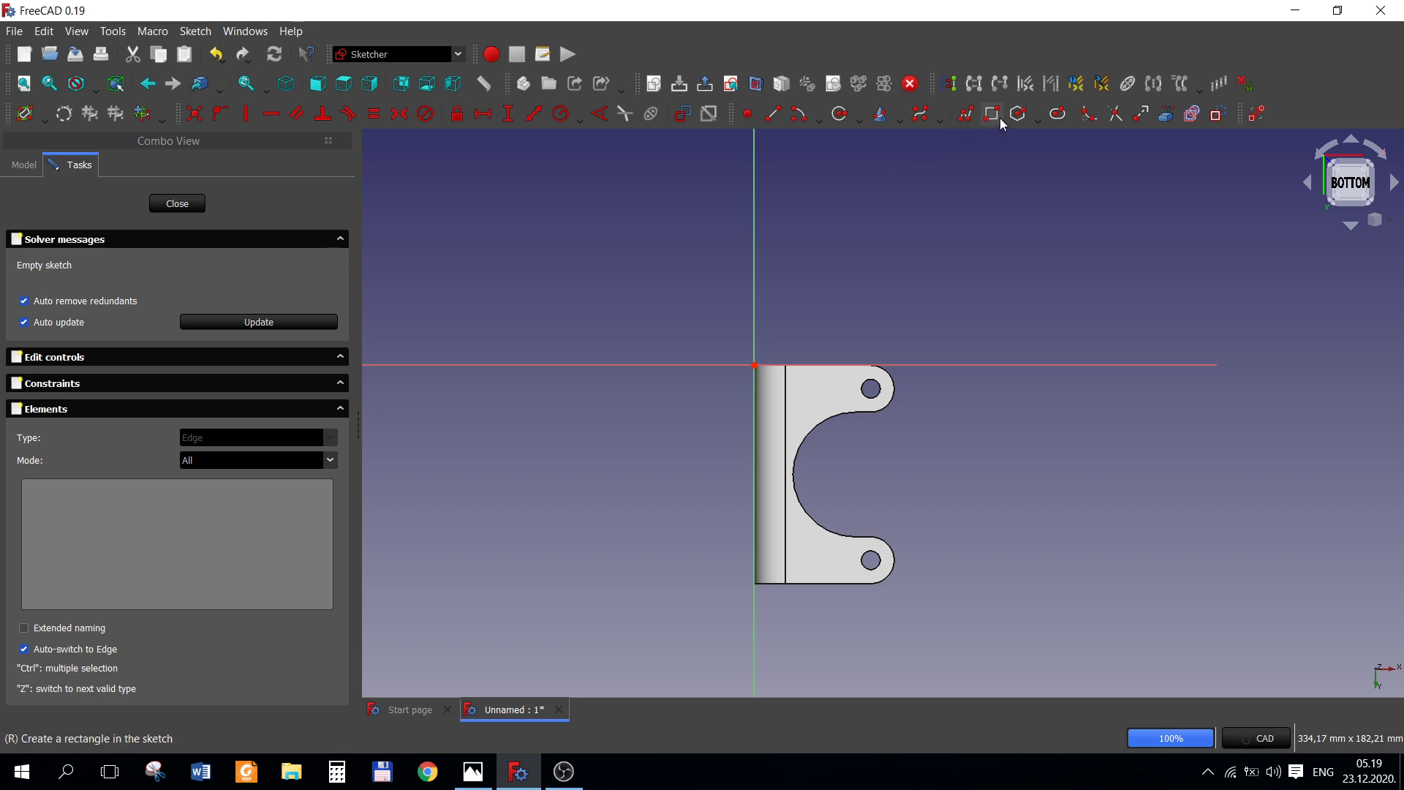
left_click(708, 426)
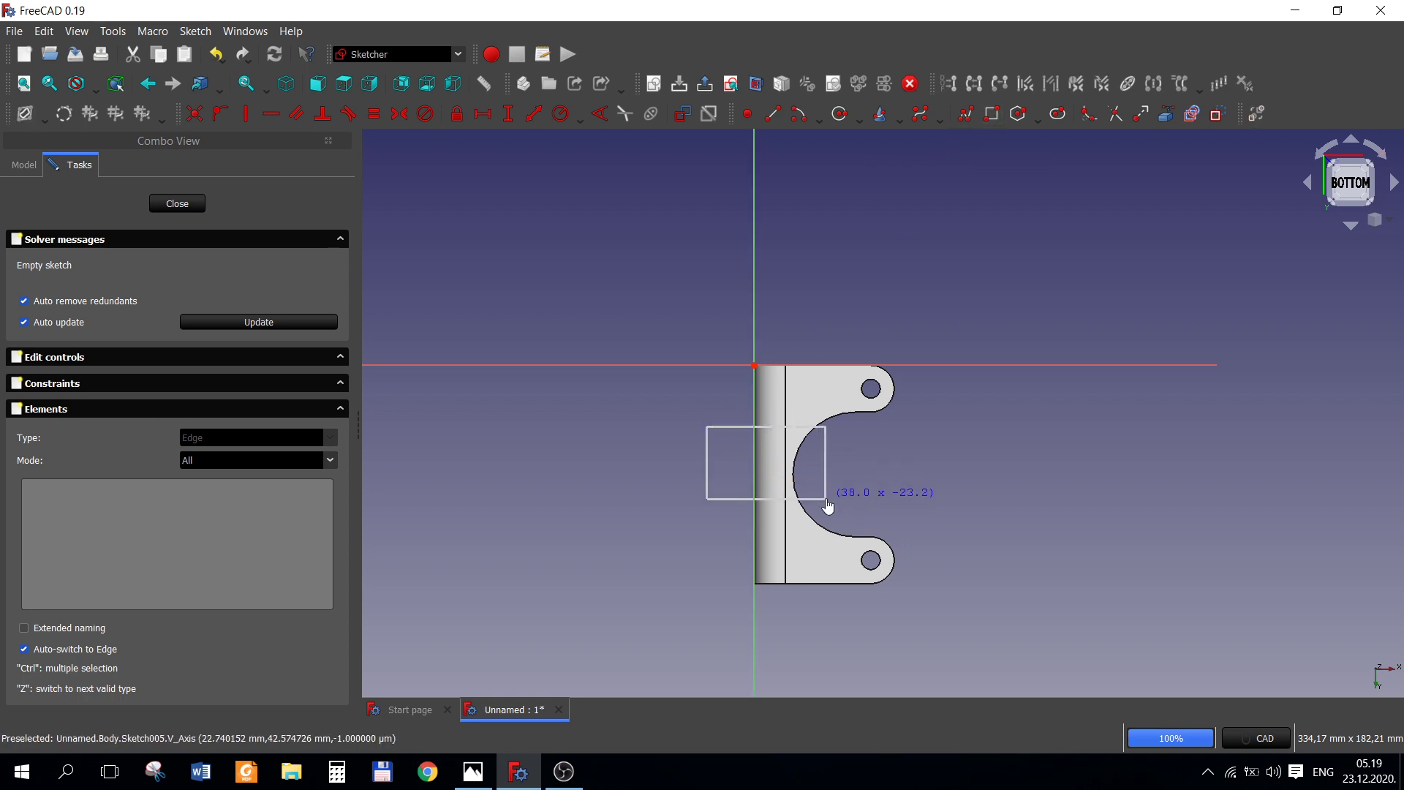
left_click(826, 498)
left_click(473, 772)
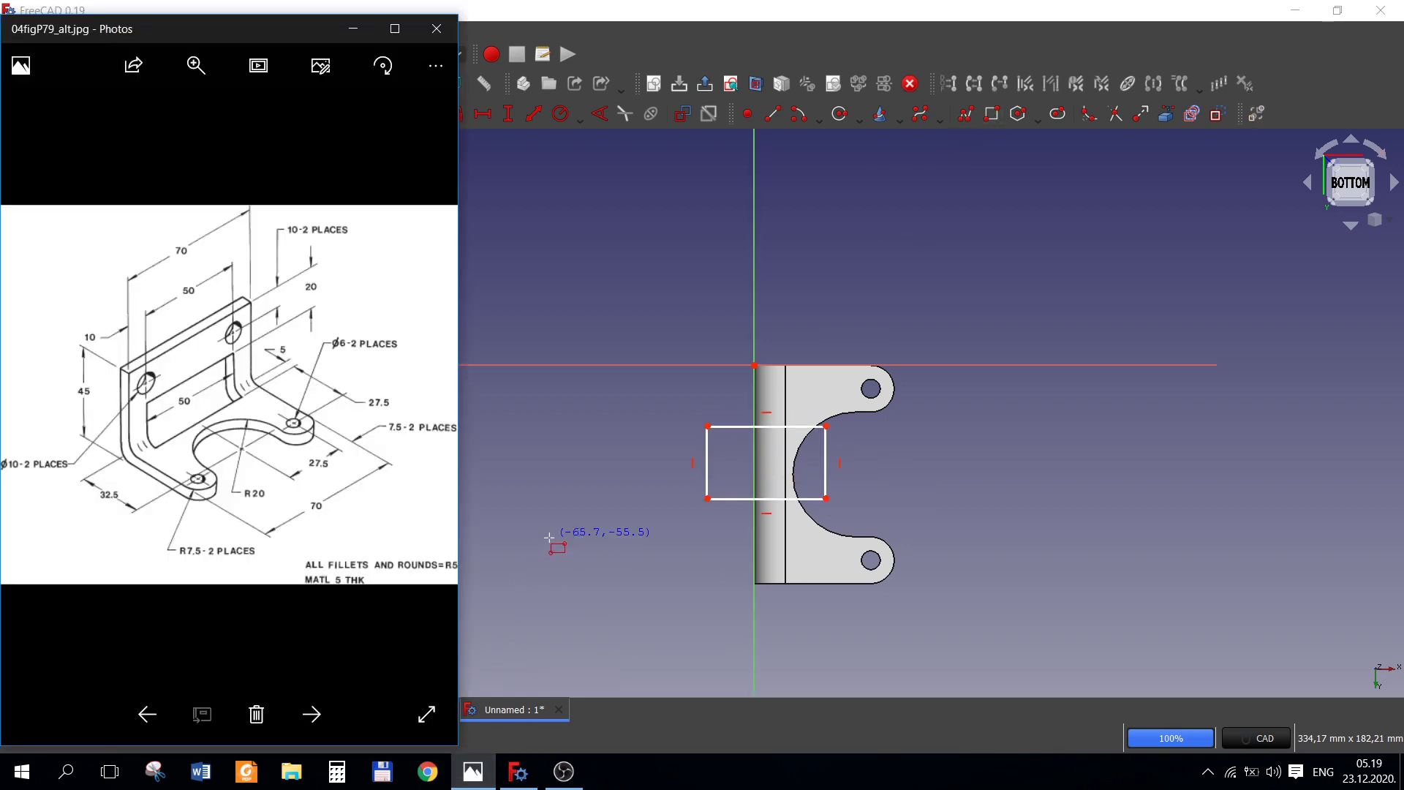
left_click(576, 516)
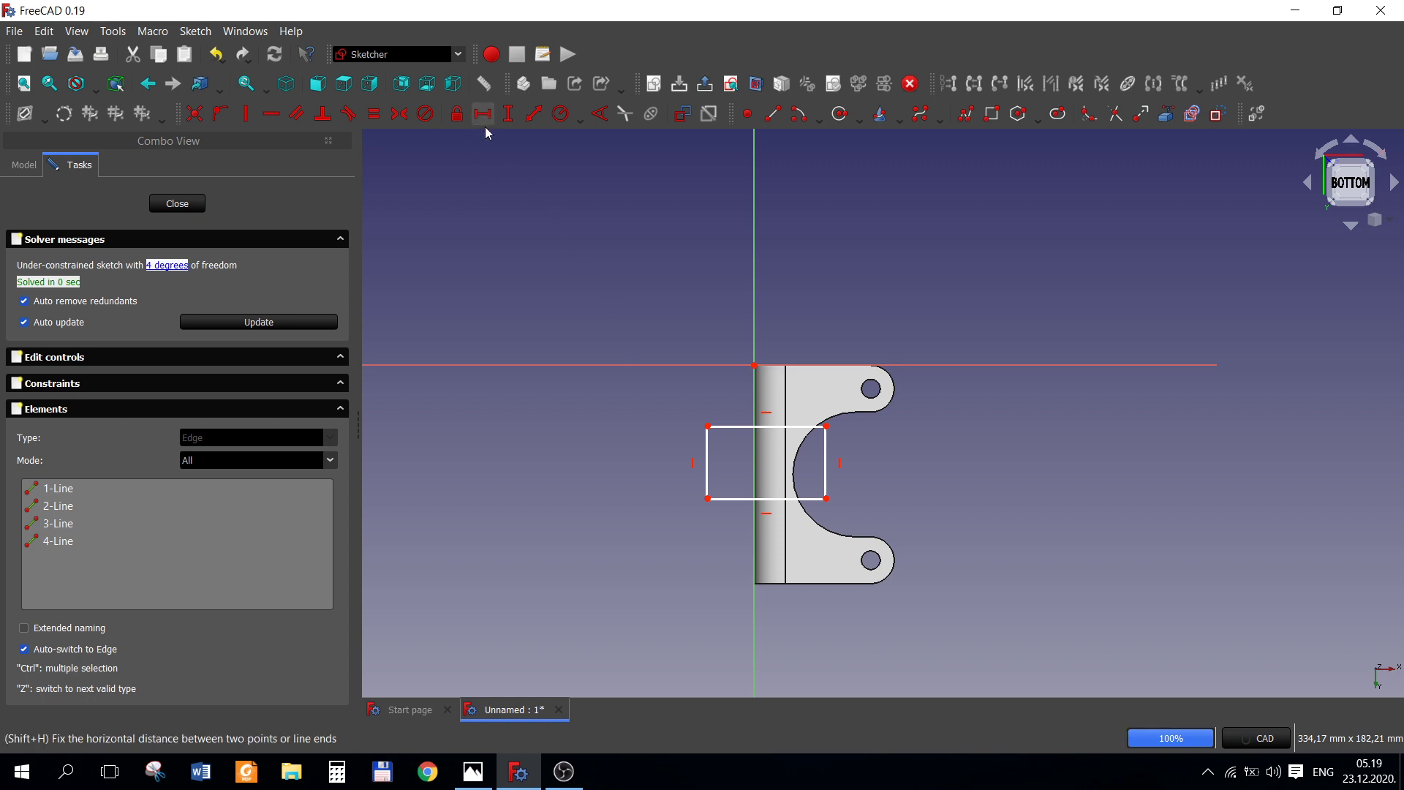
left_click(508, 113)
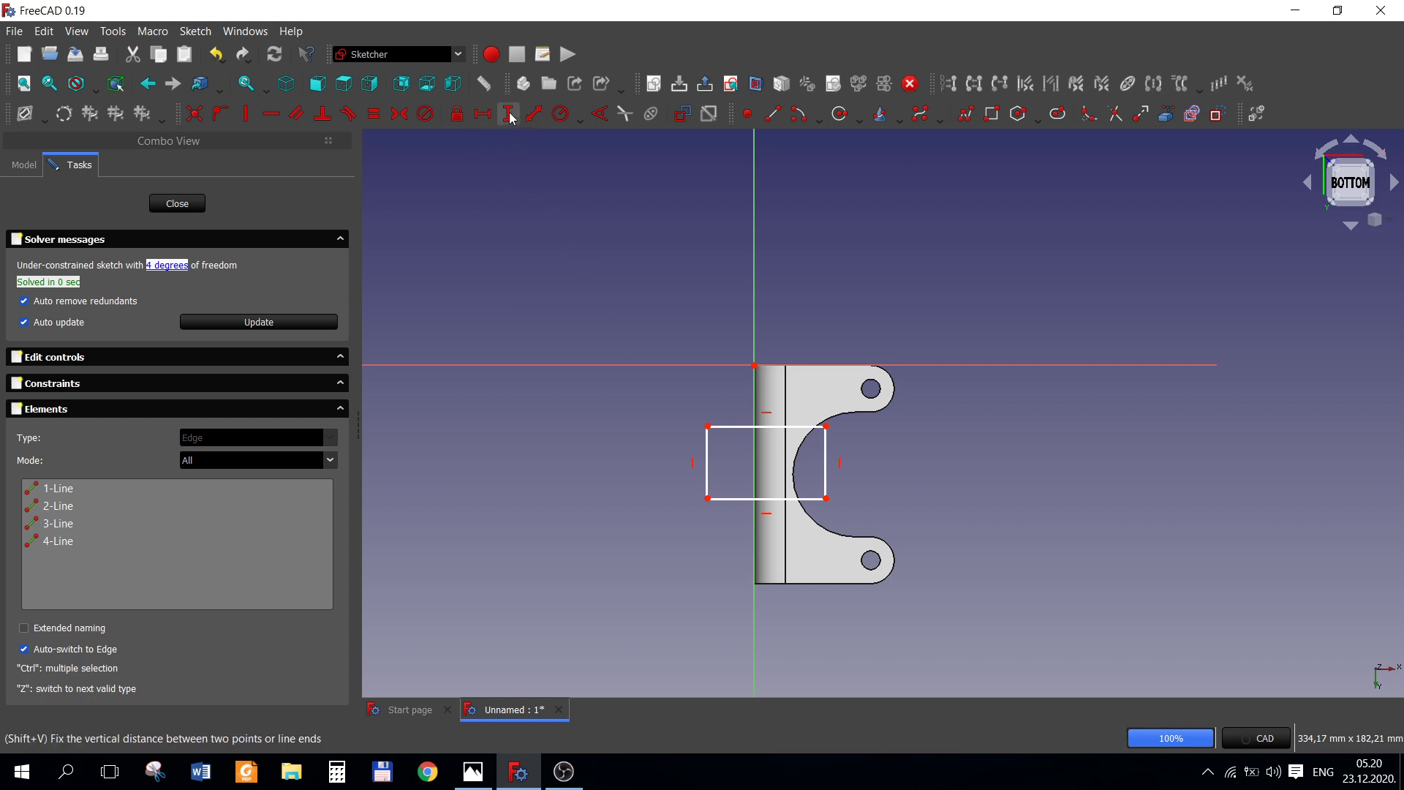
left_click(708, 462)
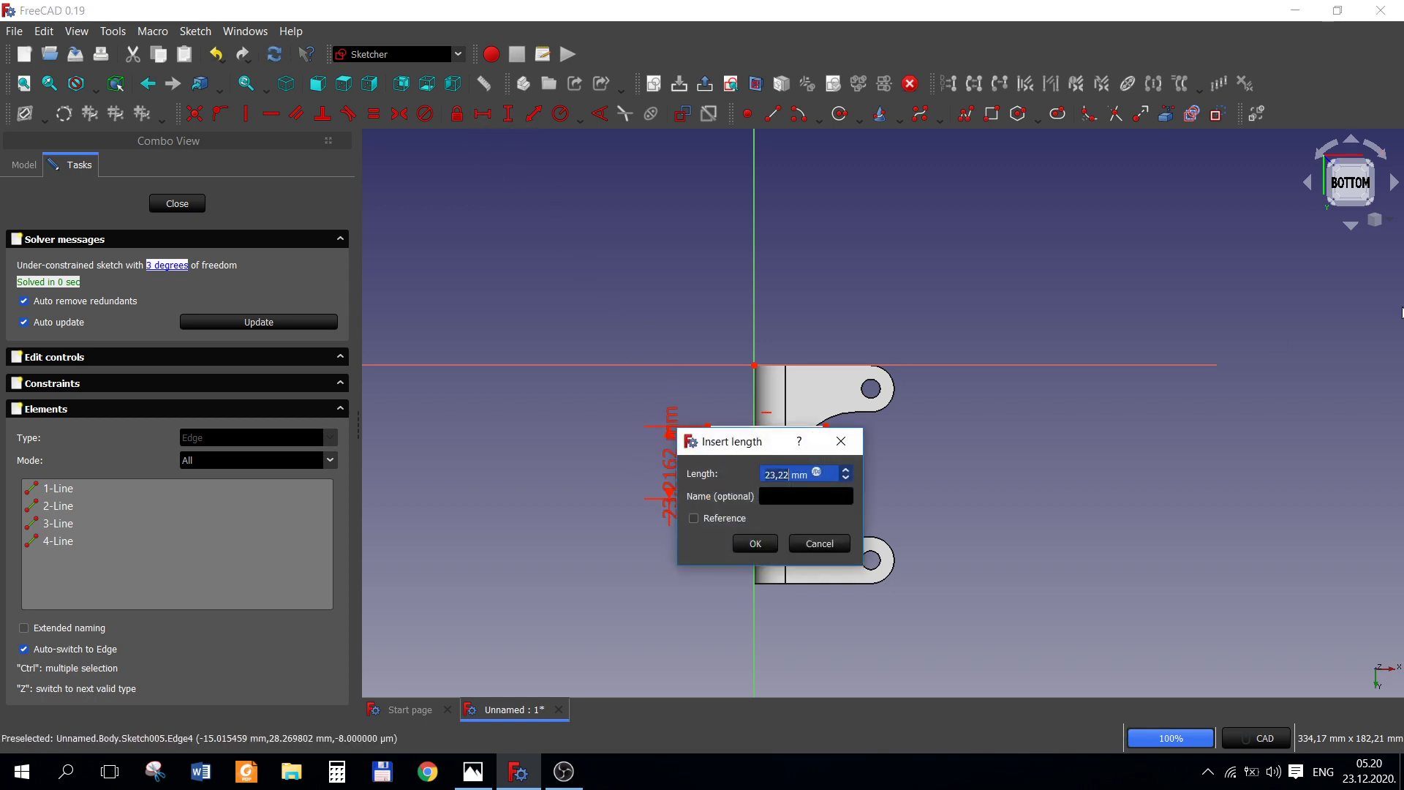
type("50")
key("Return")
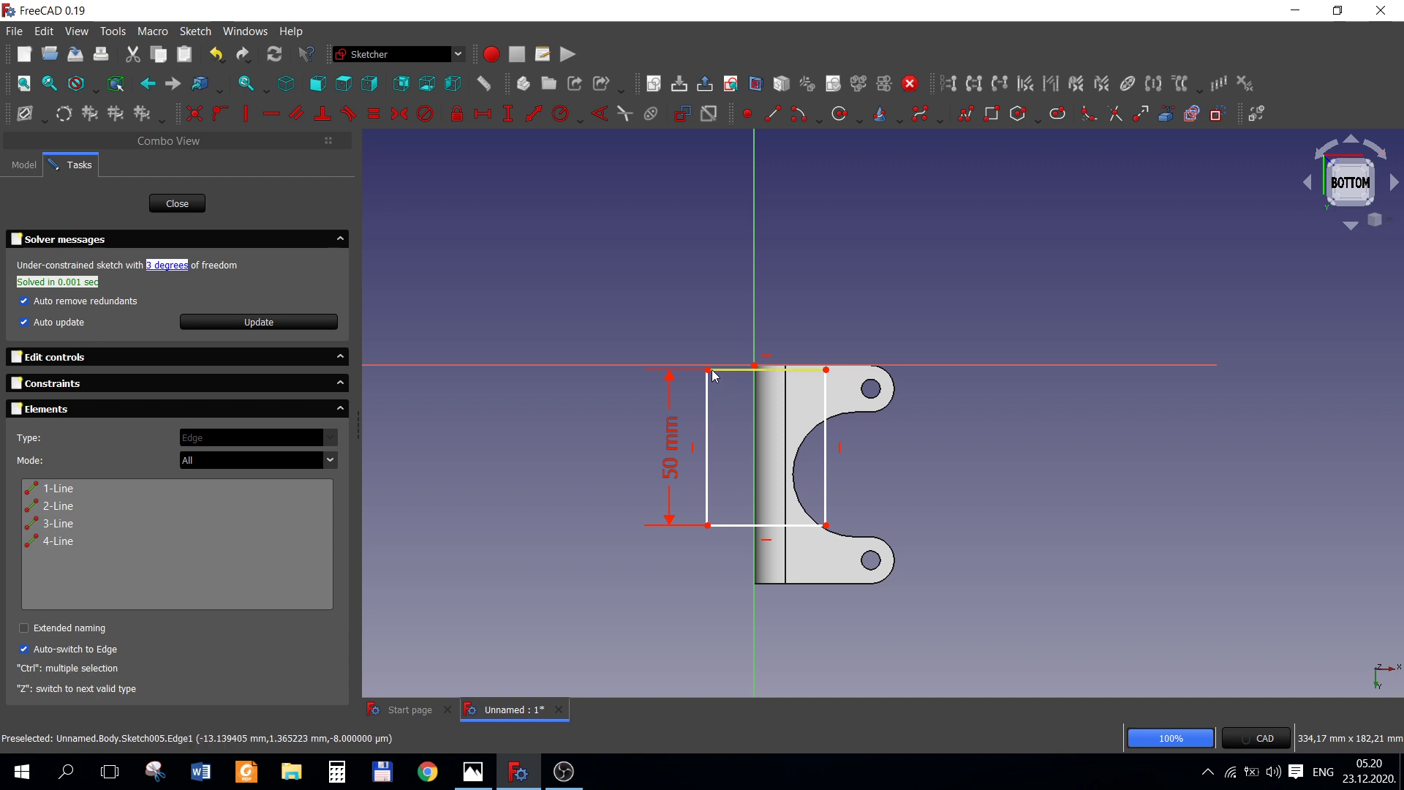
- Offset the rectangle 10 mm vertically and 10 mm horizontally from the origin, then close the sketch
left_click_drag(707, 370, 707, 411)
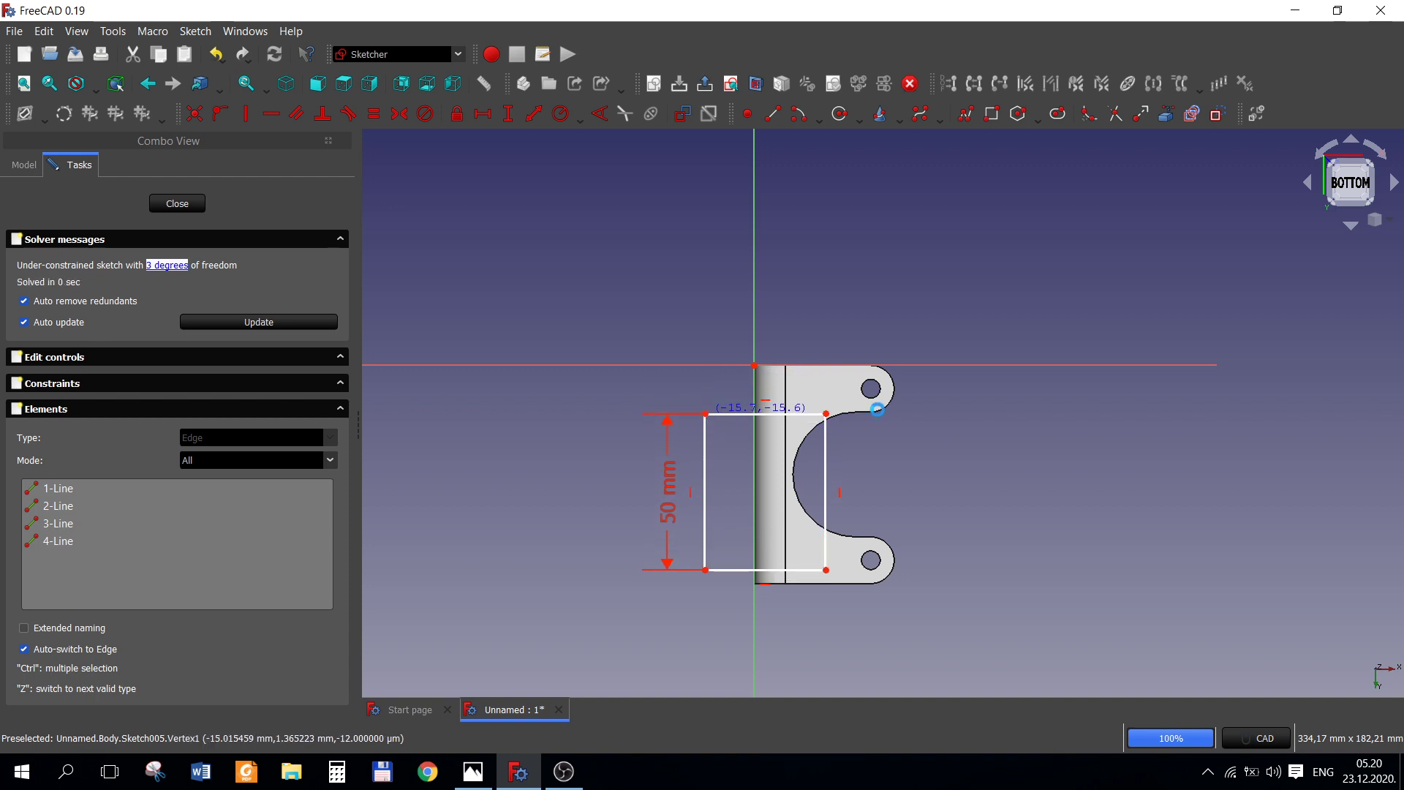
left_click(510, 115)
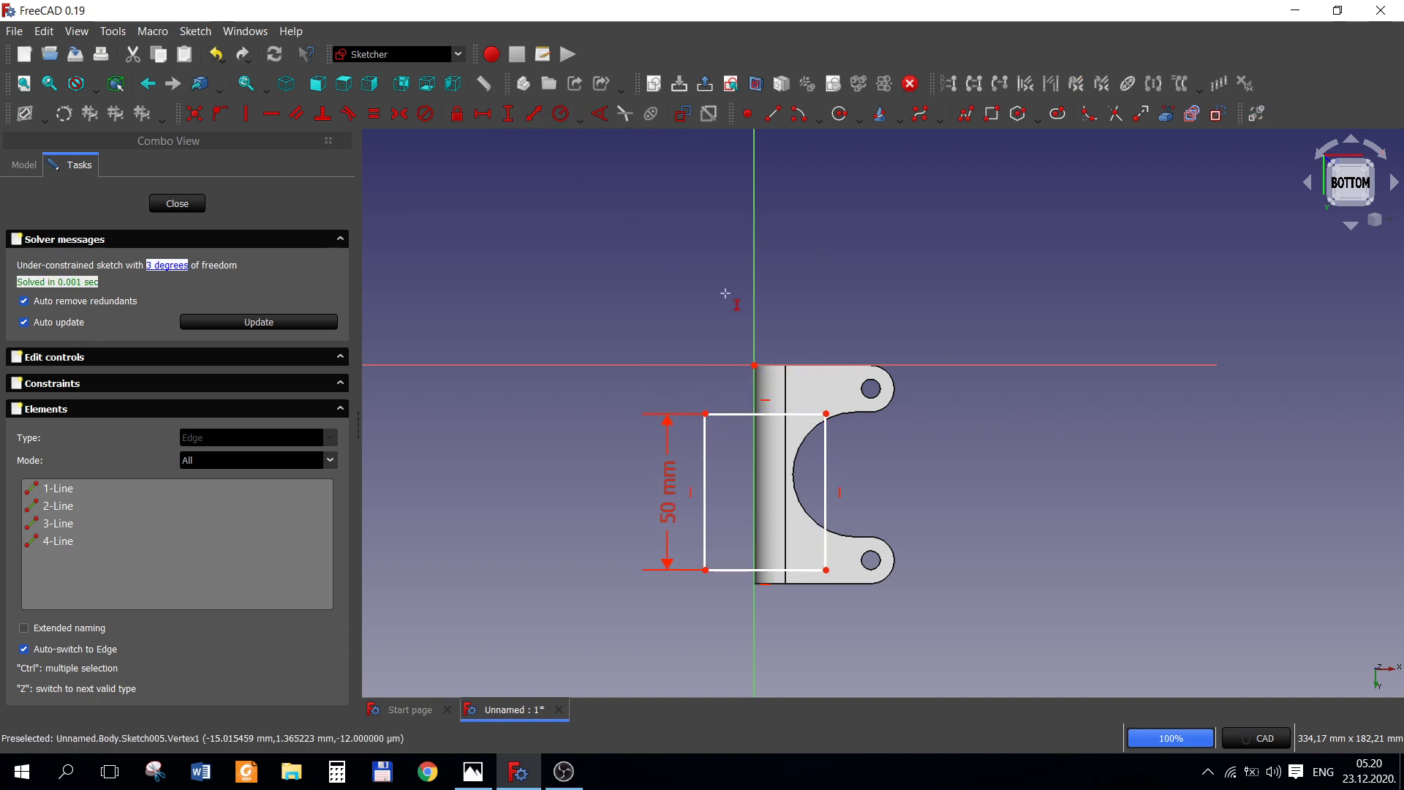
left_click(755, 364)
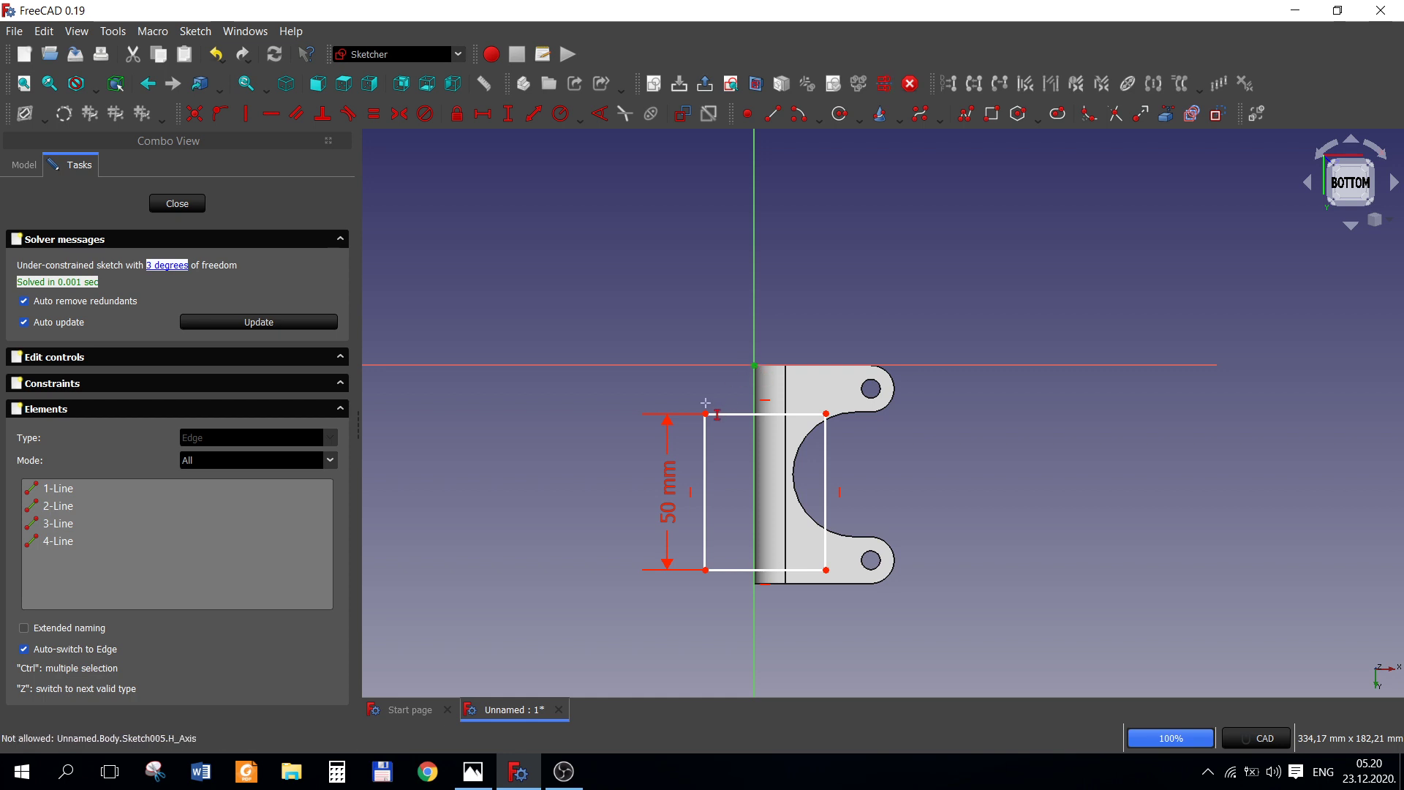
left_click(706, 414)
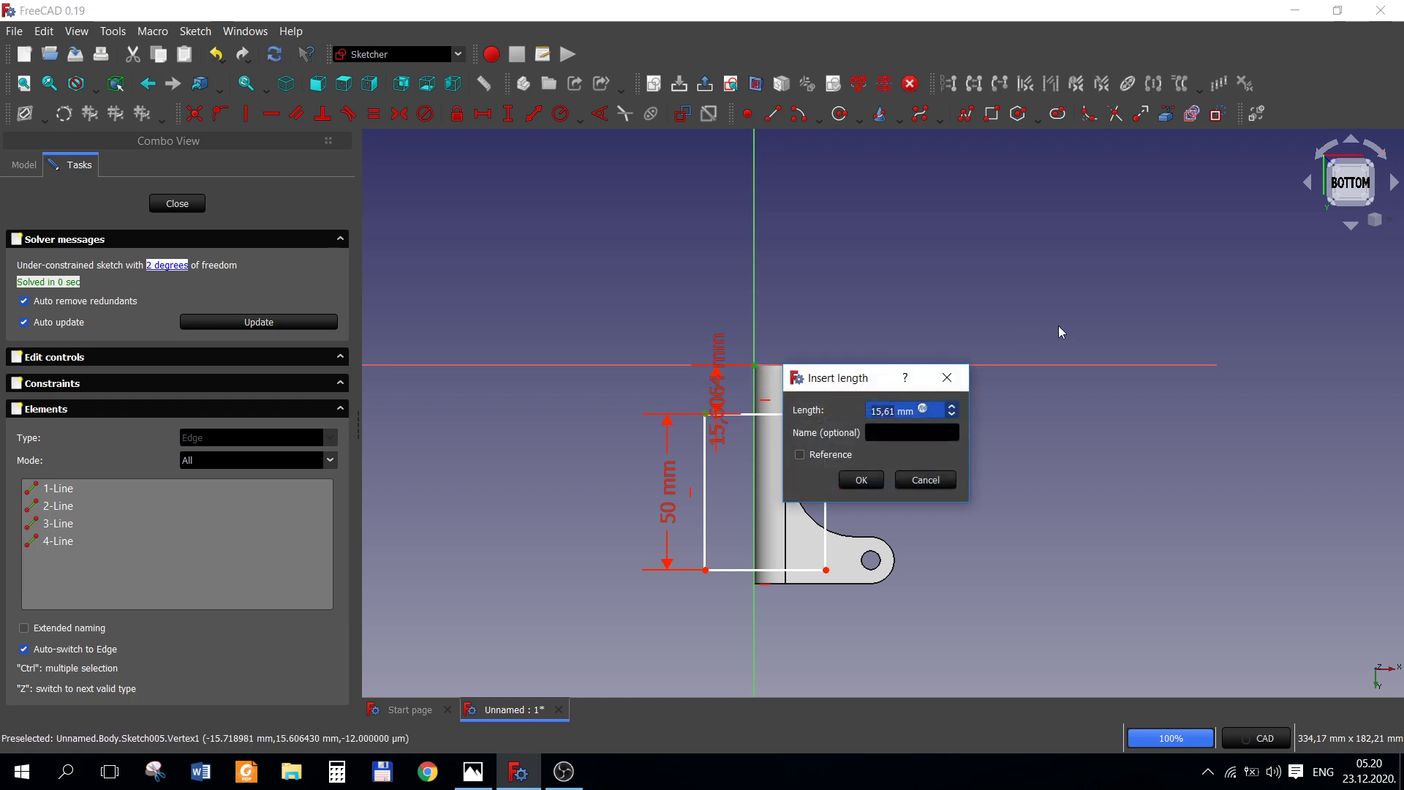
type("10")
key("Return")
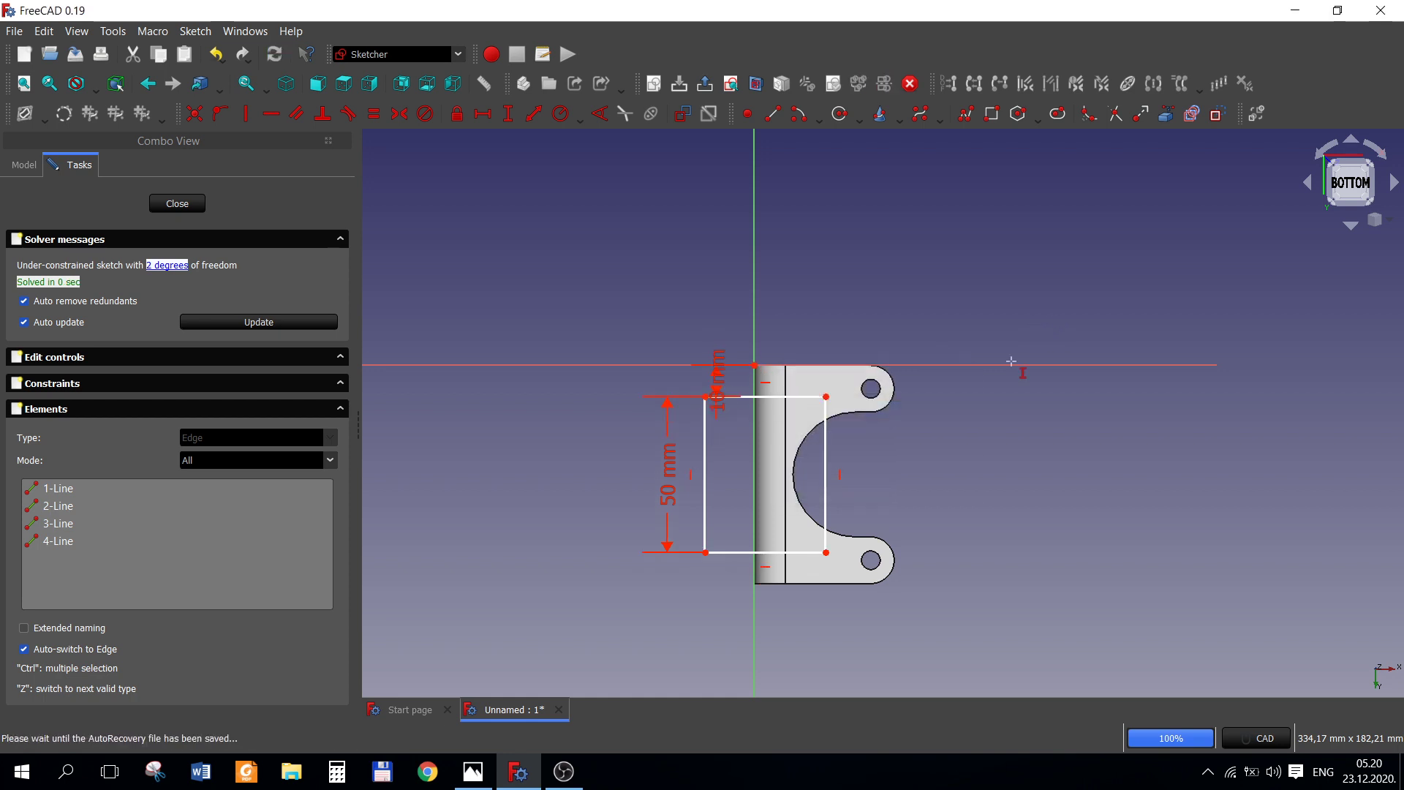
right_click(1011, 361)
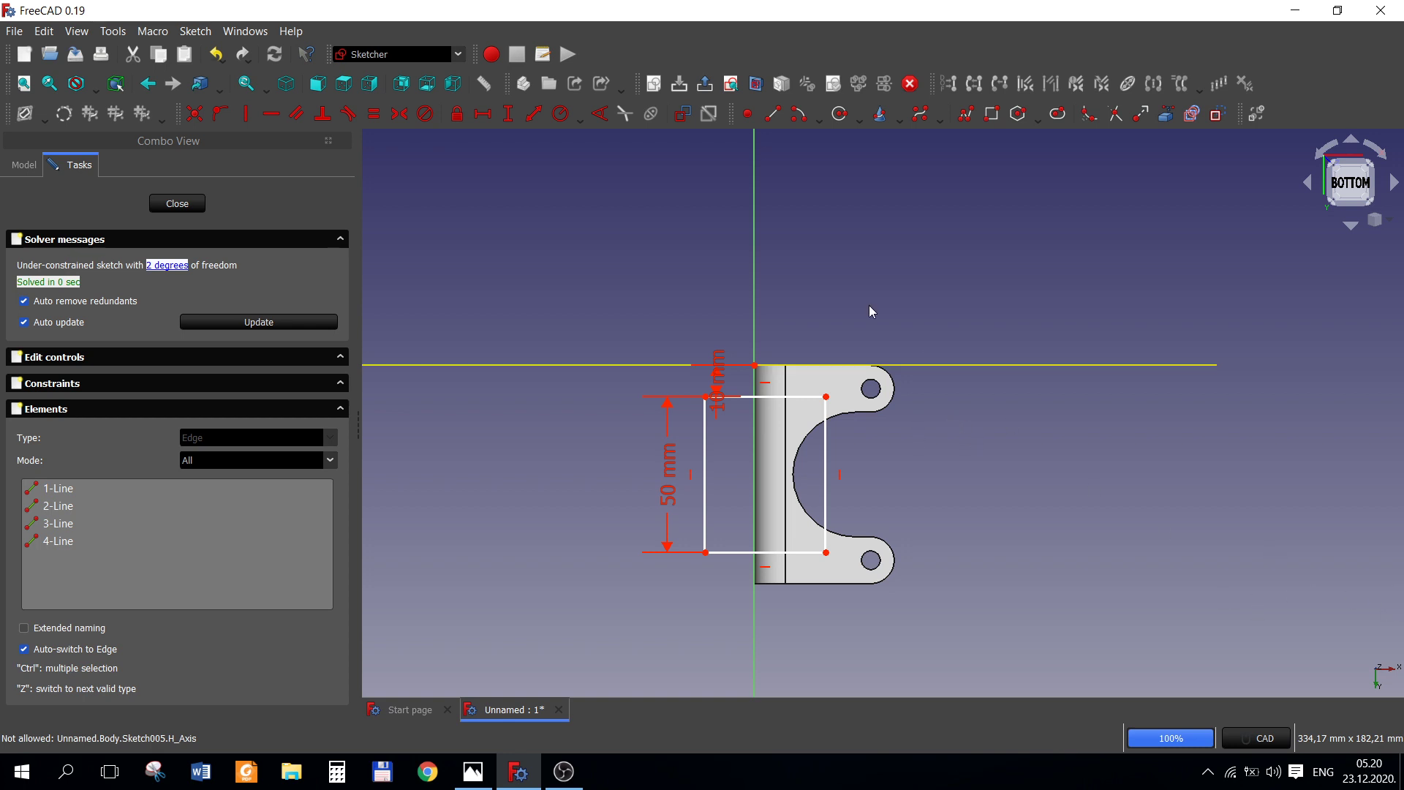
key("shift+h")
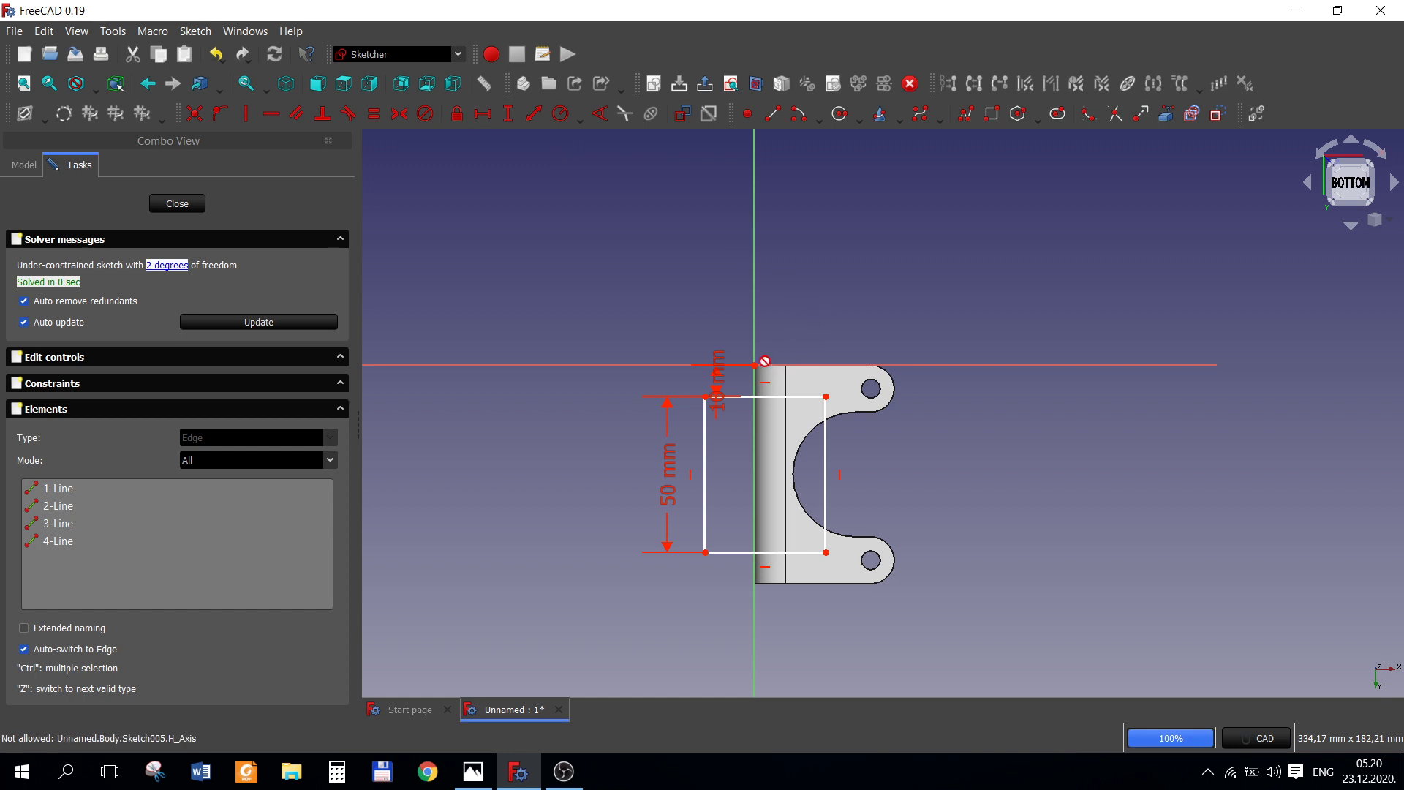
left_click(827, 395)
type("10")
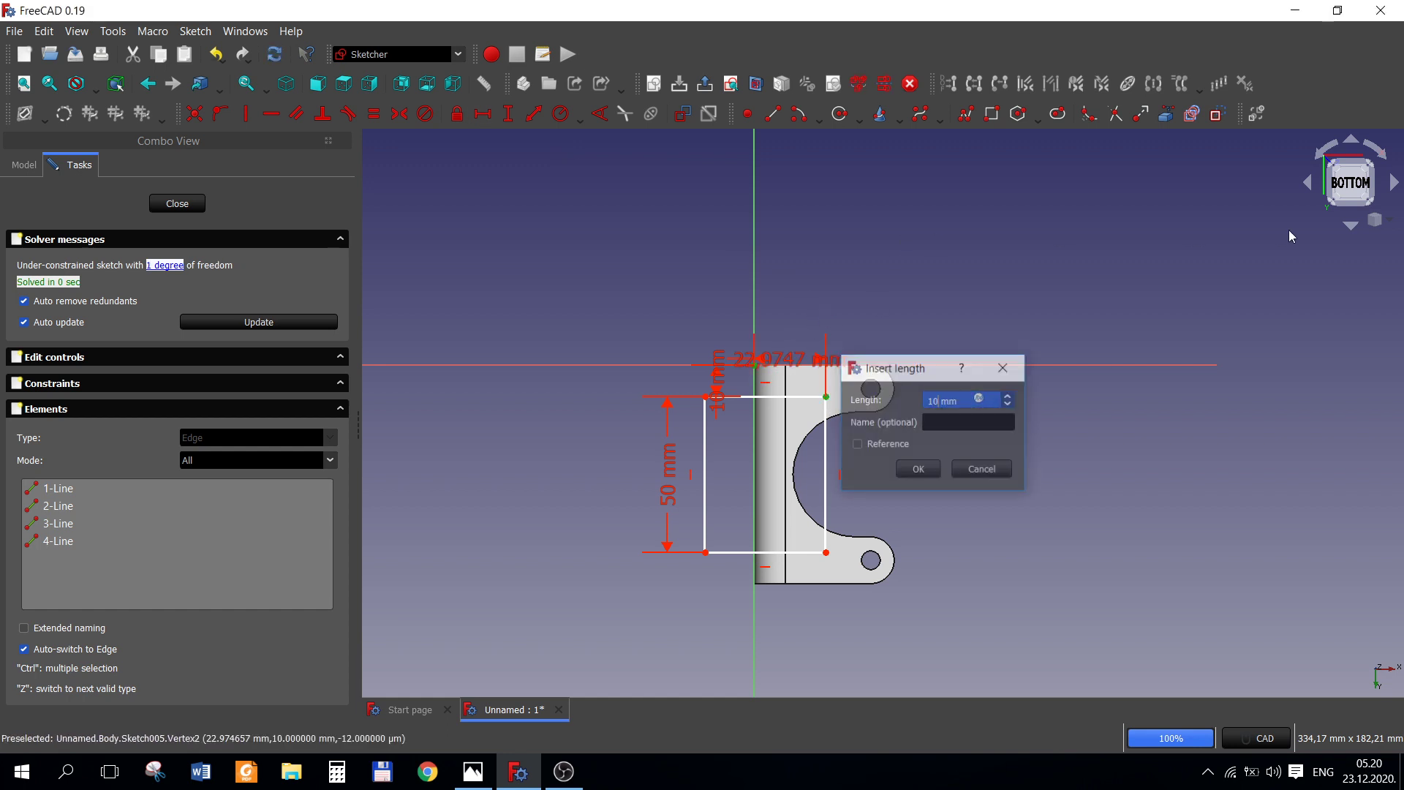
key("Return")
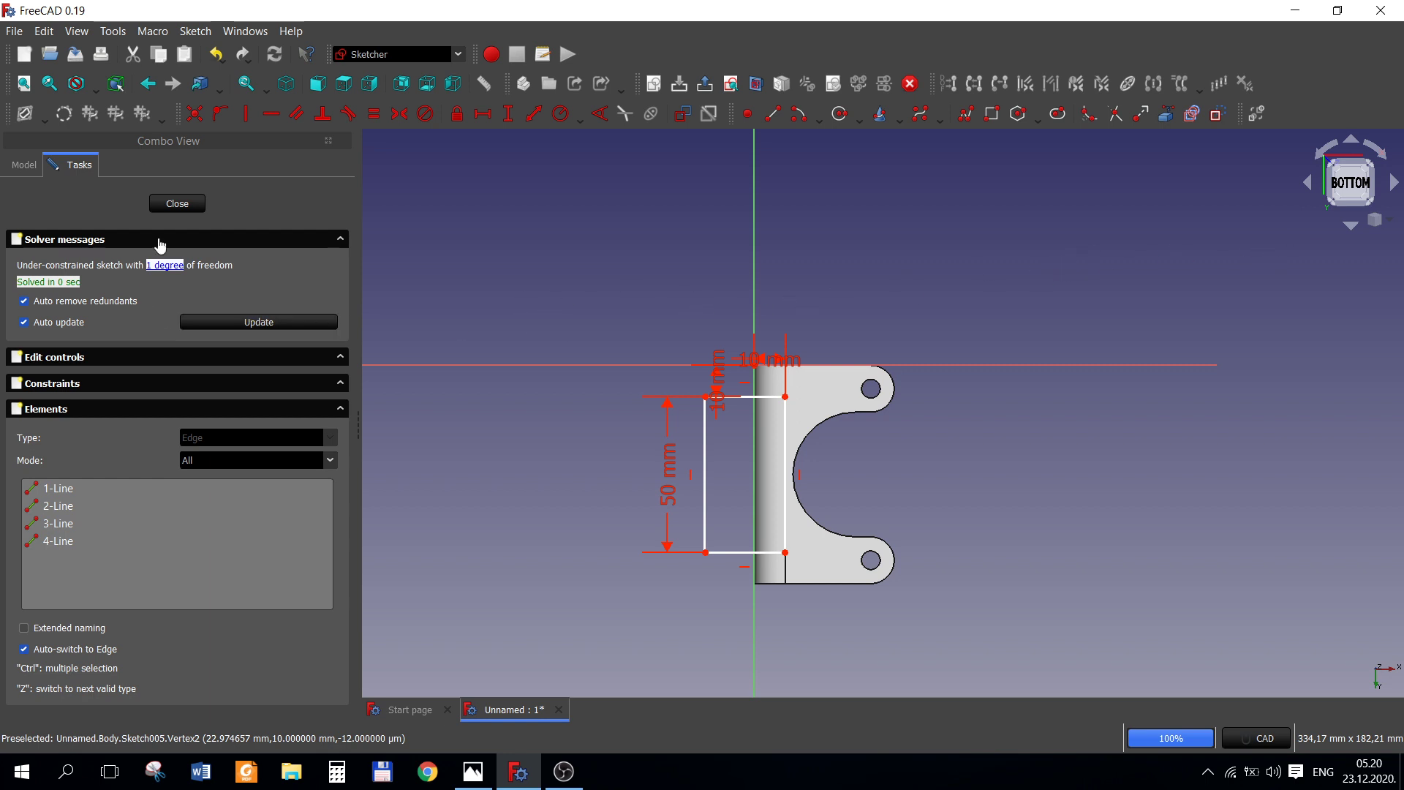
left_click(176, 206)
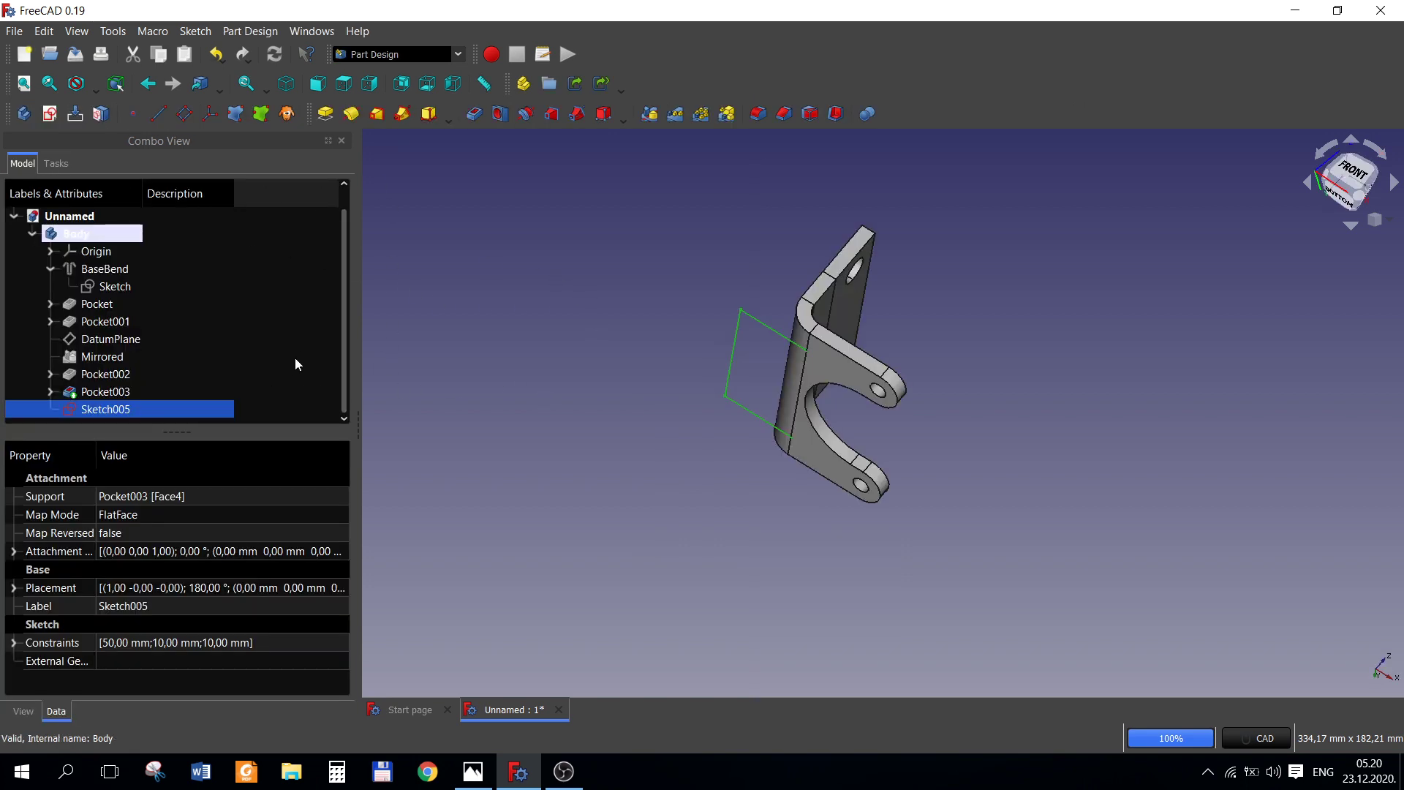
- Start a pocket from Sketch005 and bring up the bracket reference drawing
left_click(474, 113)
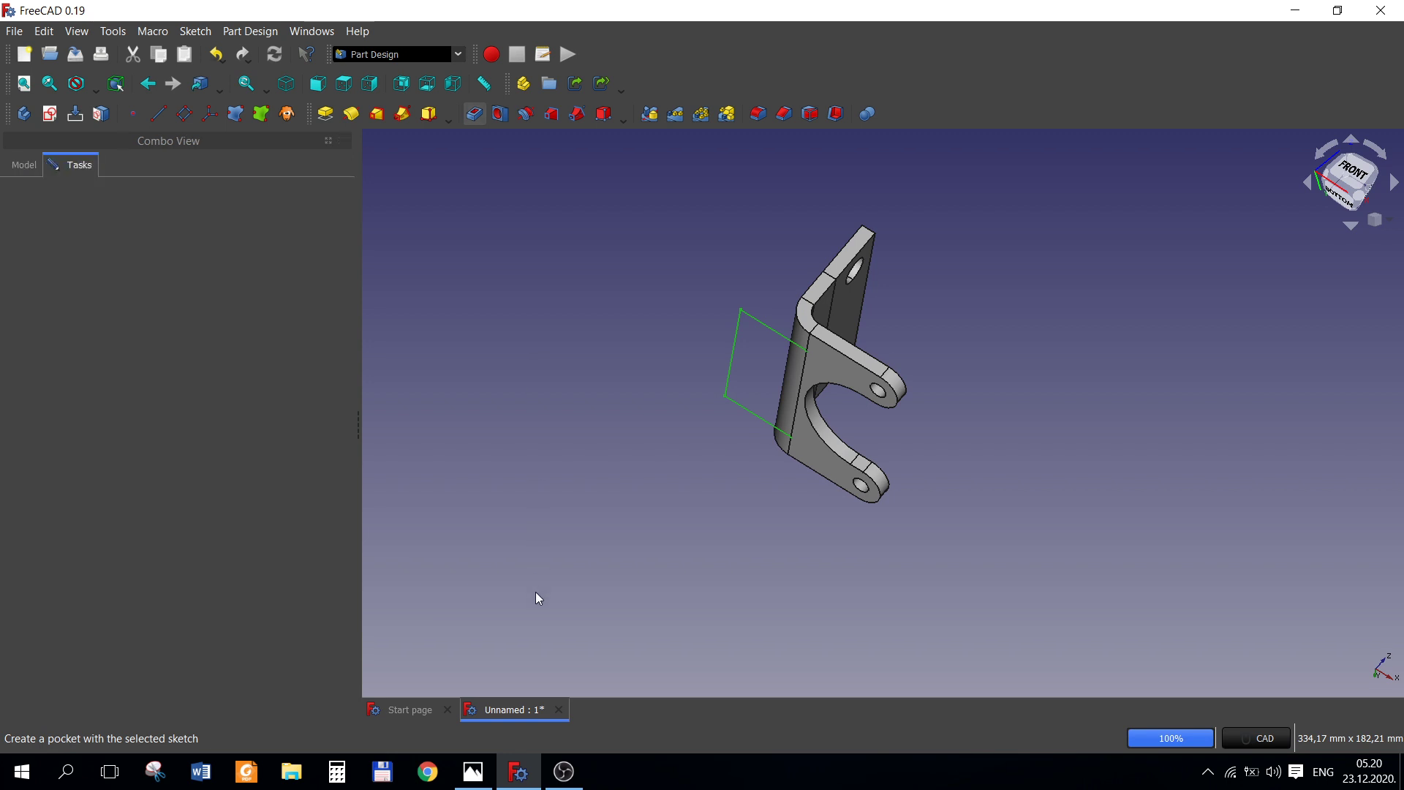
left_click(473, 772)
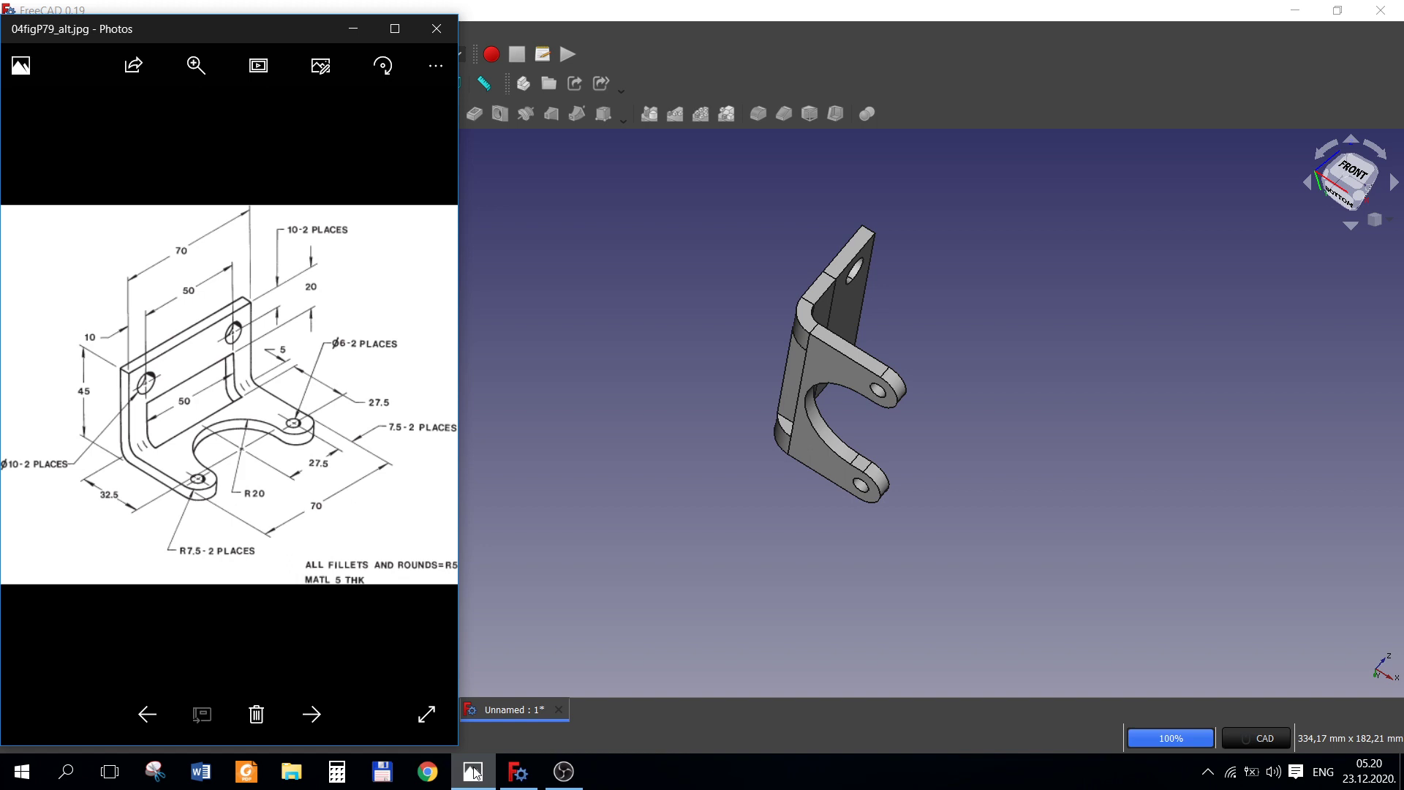
- Finish Pocket004 with a 2 mm length and orbit to view the bracket
left_click(615, 615)
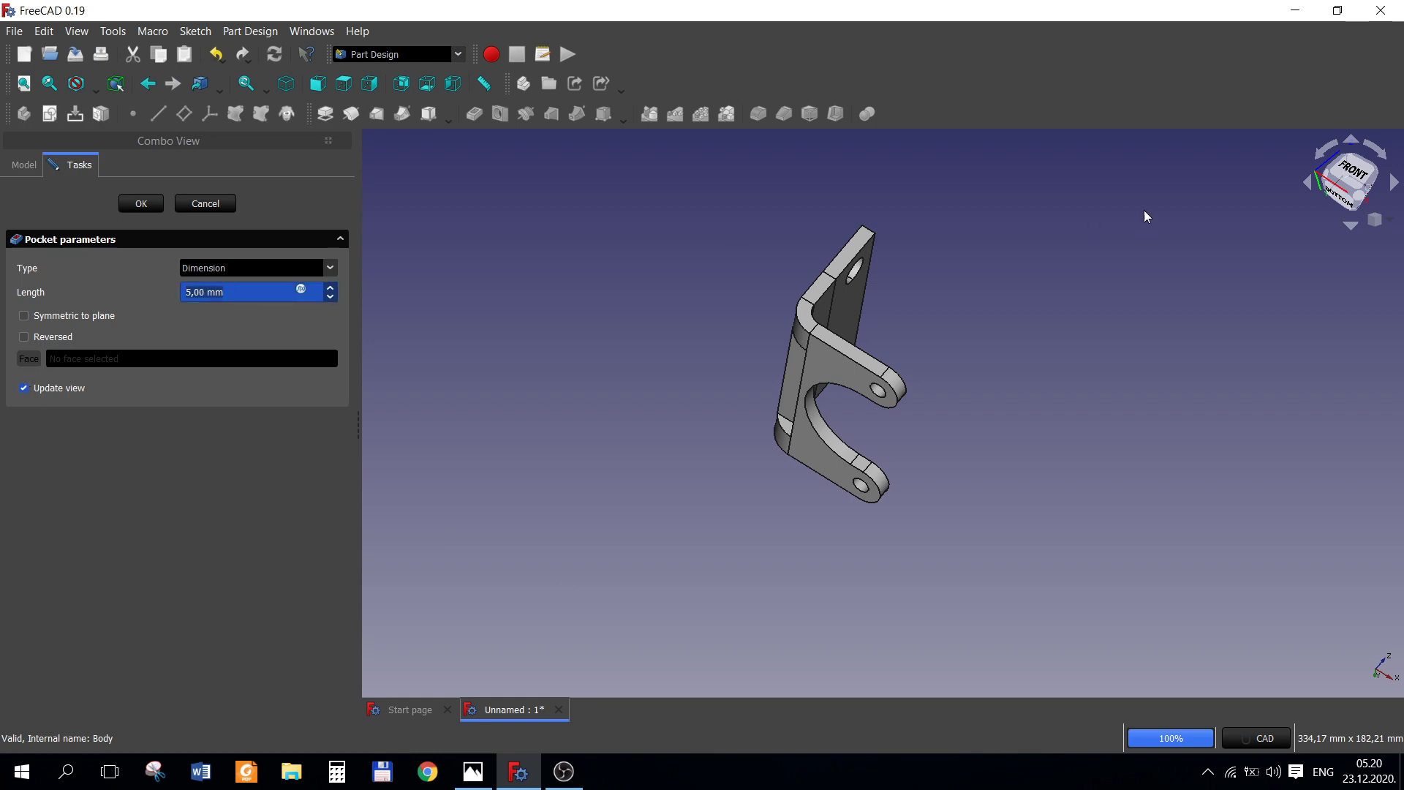
type("2")
key("Return")
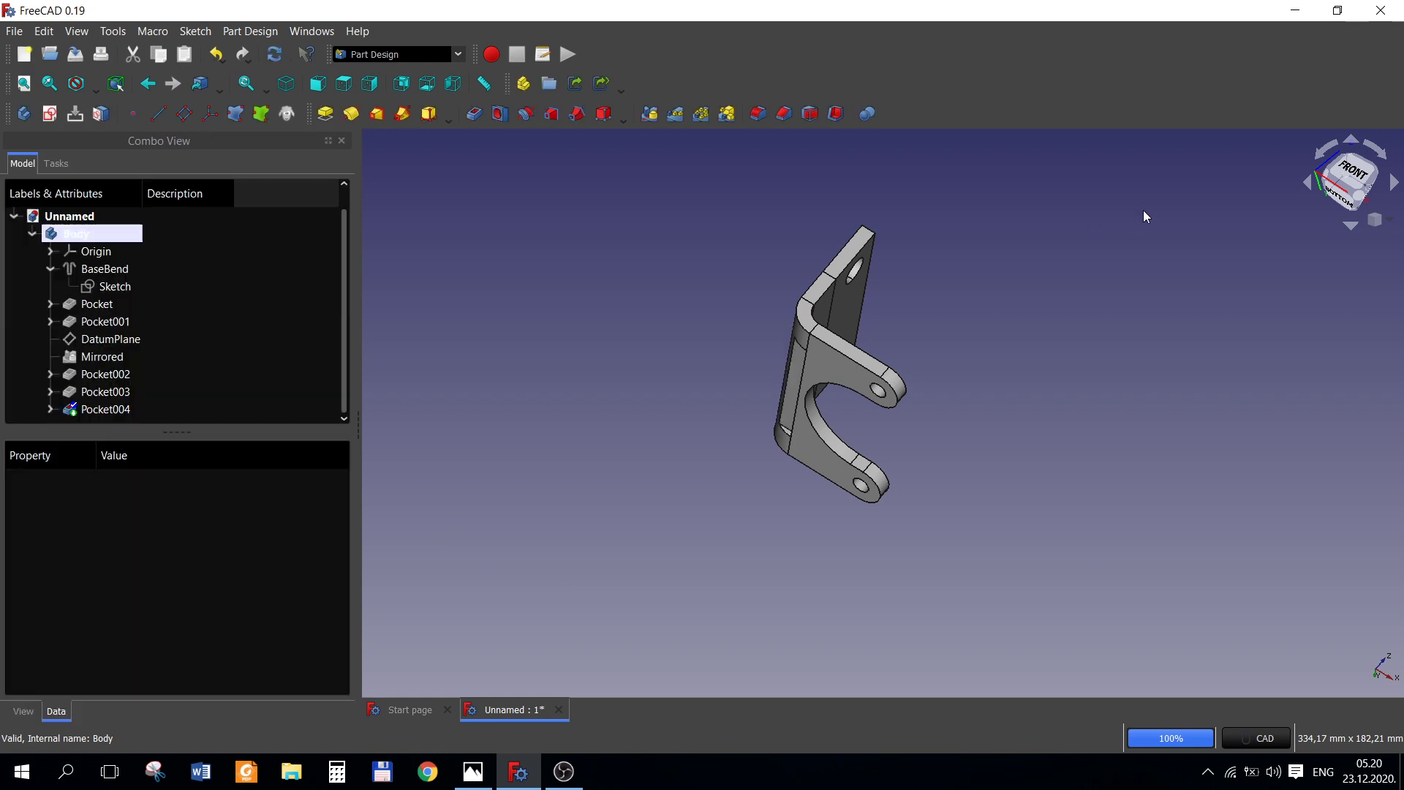
mouse_move(1057, 304)
middle_mouse_down()
mouse_move(981, 448)
mouse_move(912, 429)
mouse_move(966, 427)
mouse_move(1063, 344)
mouse_move(1124, 322)
mouse_move(1195, 354)
mouse_move(1188, 425)
middle_mouse_up()
mouse_move(1019, 392)
middle_mouse_down()
mouse_move(1003, 395)
mouse_move(1005, 379)
mouse_move(1060, 410)
mouse_move(1040, 422)
middle_mouse_up()
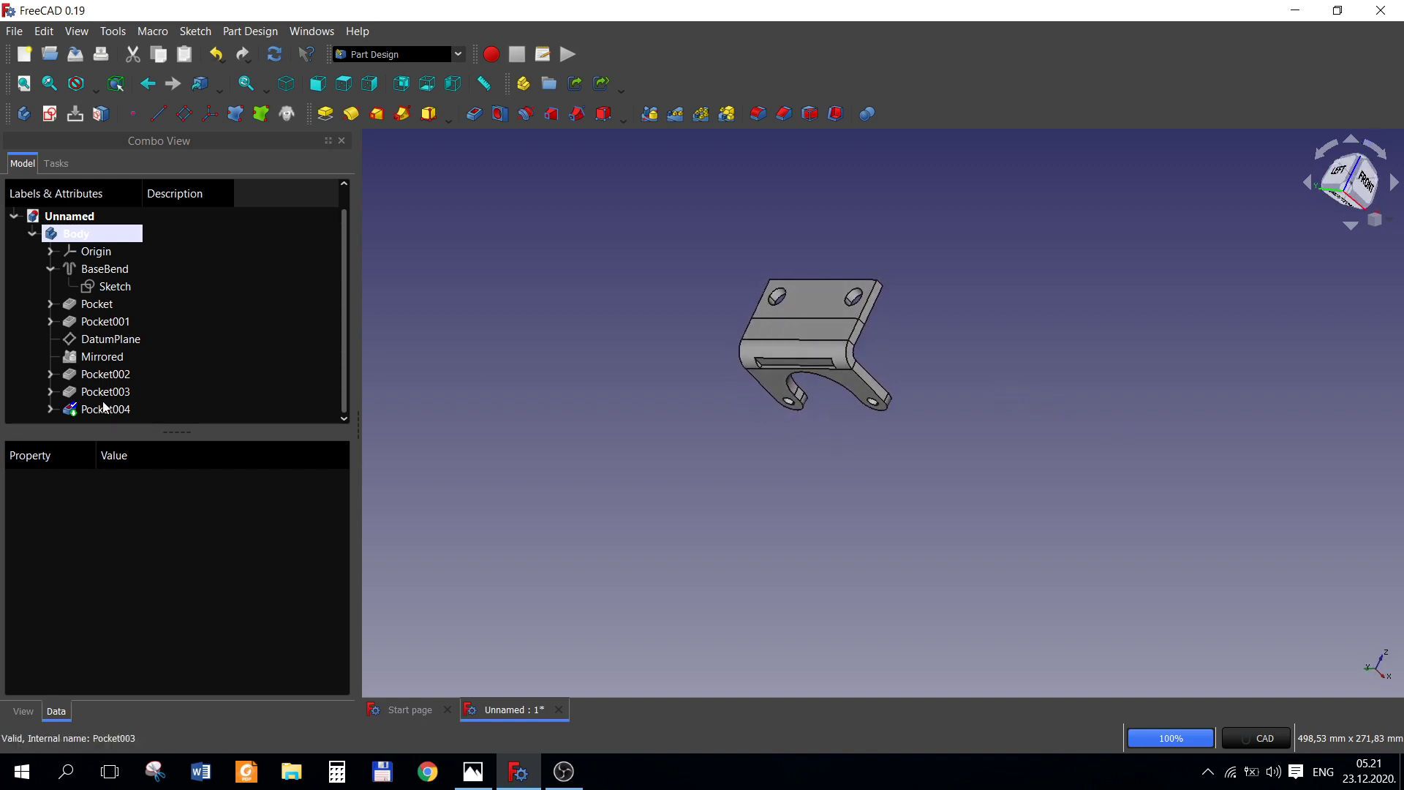
- Edit Pocket004 to cut 25 mm deep, then orbit and zoom to inspect the window
left_click(102, 408)
right_click(101, 407)
left_click(162, 416)
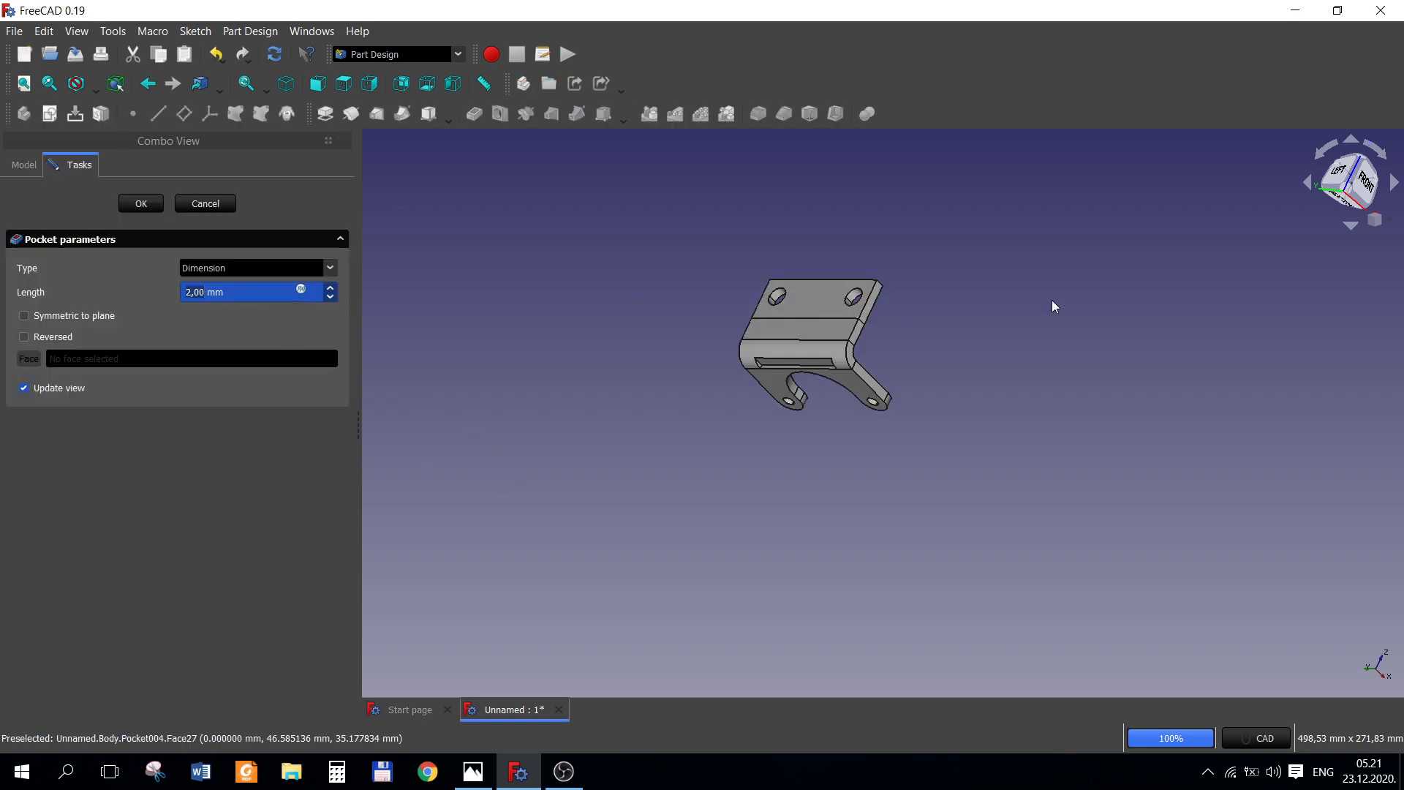
type("25")
left_click(143, 204)
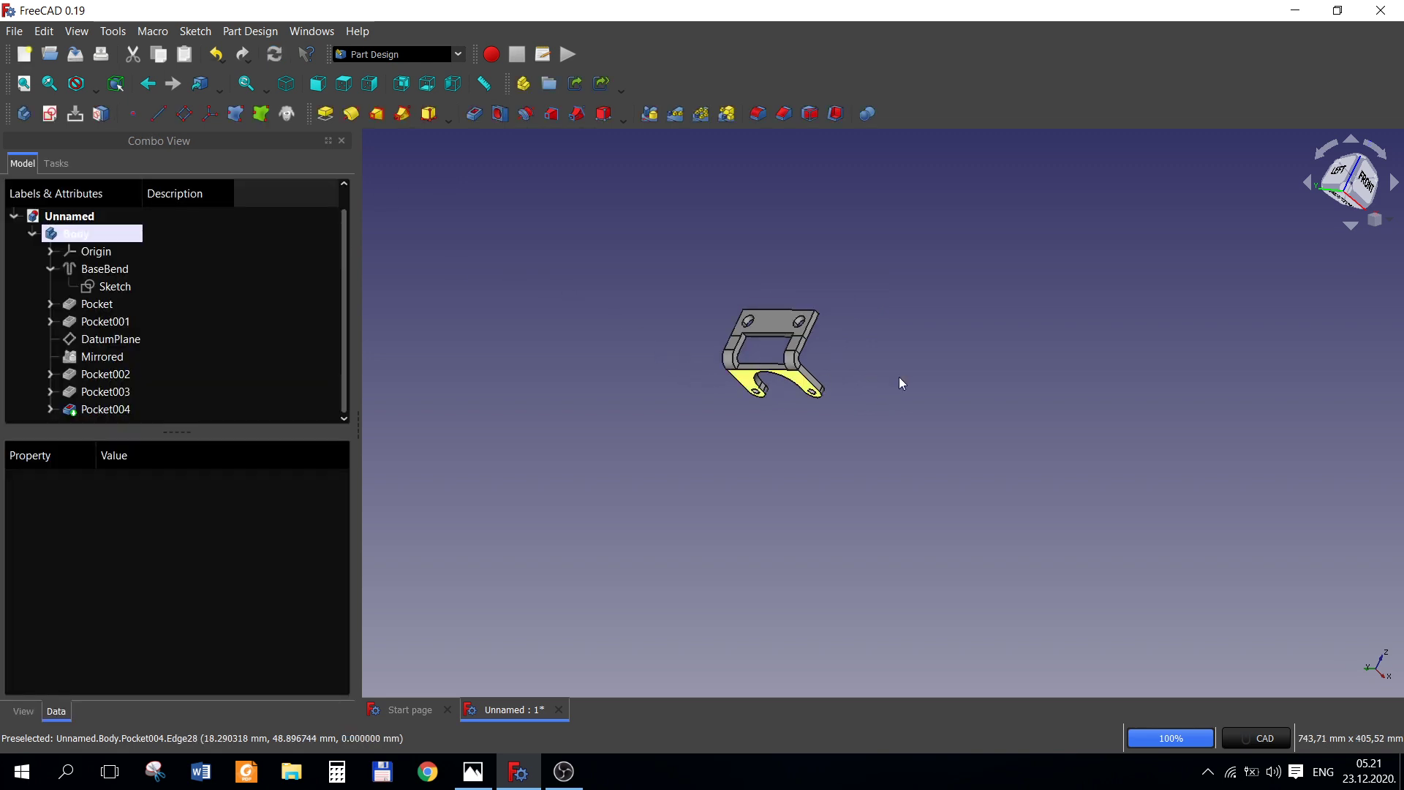
middle_click_drag(913, 376, 973, 366)
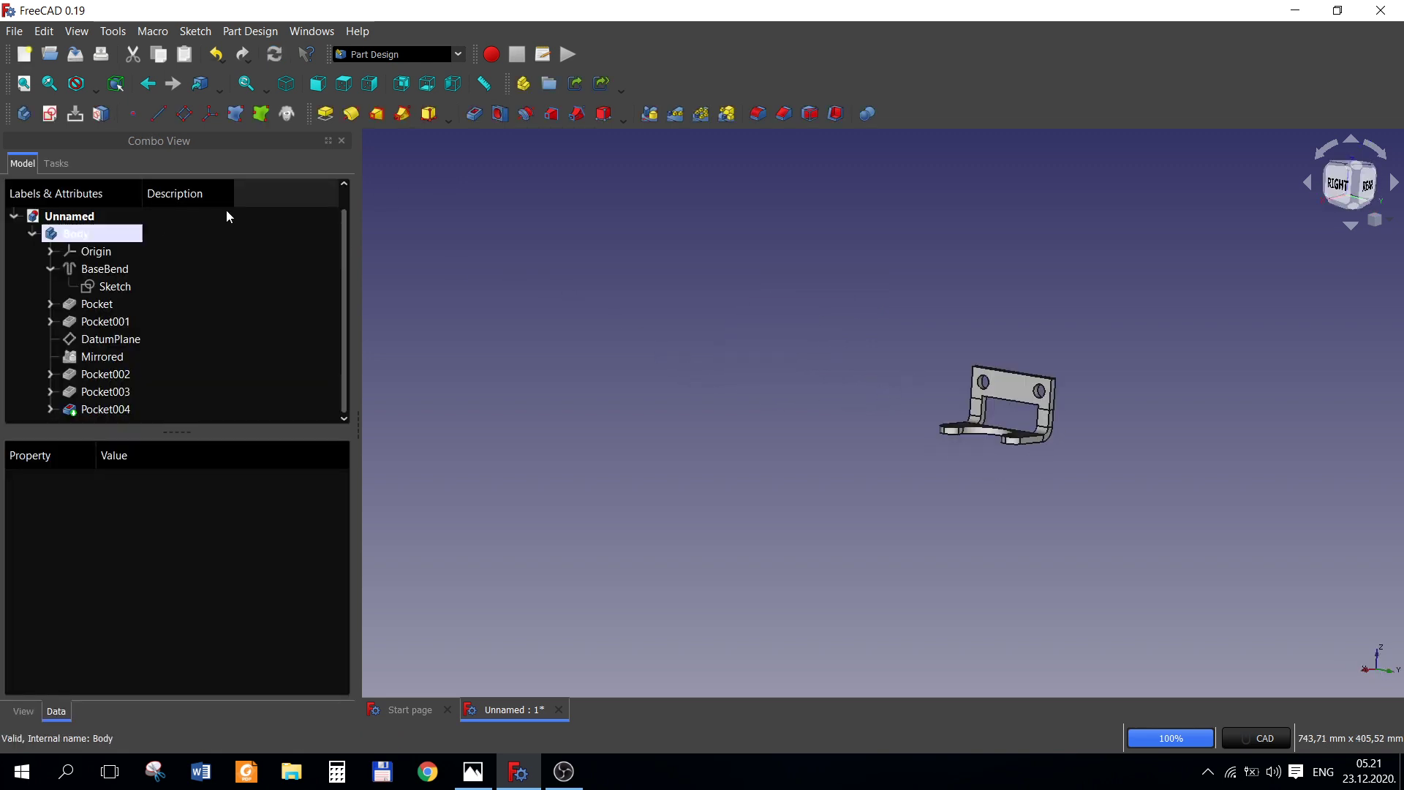
scroll(805, 410, "down", 2)
scroll(916, 433, "up", 3)
scroll(919, 380, "up", 2)
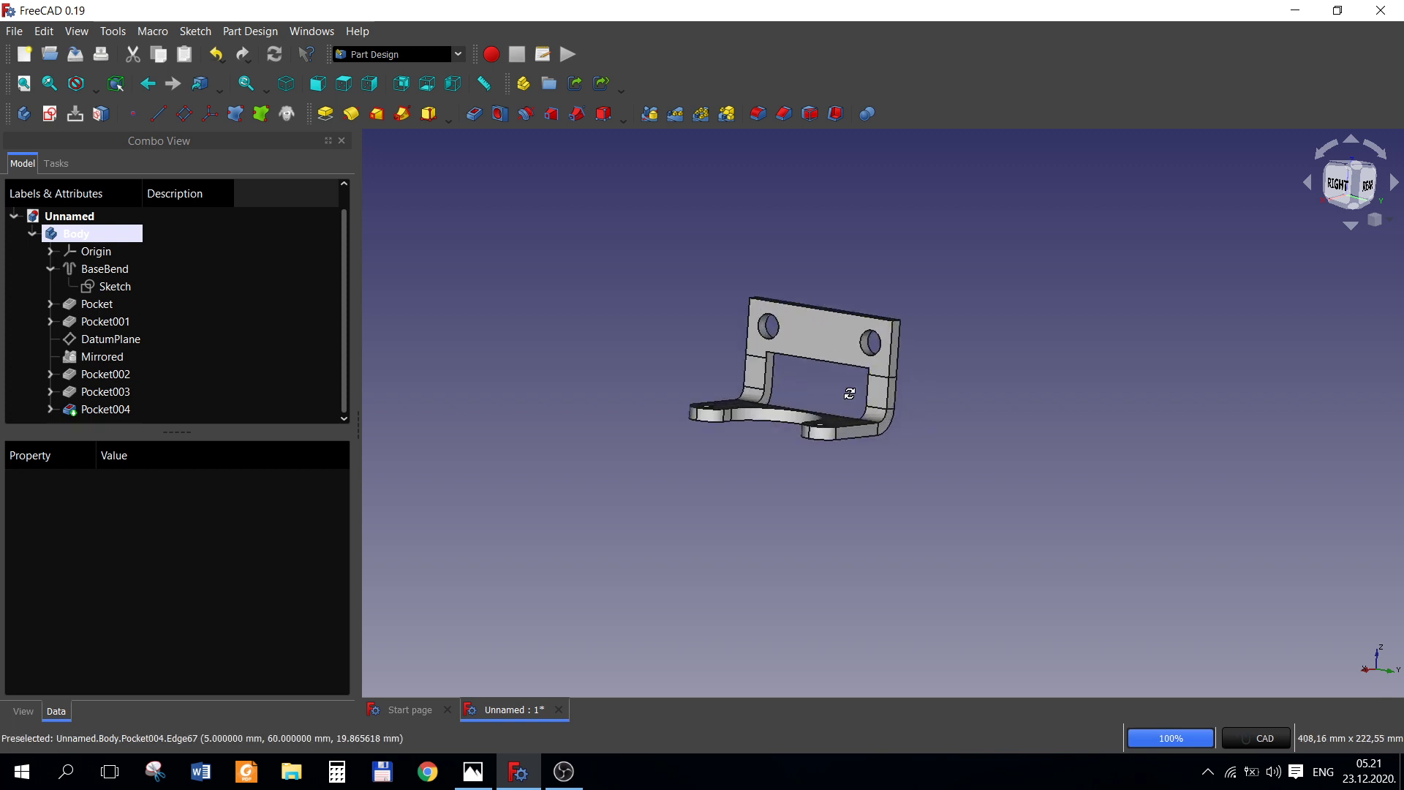
mouse_move(920, 380)
middle_mouse_down()
mouse_move(937, 435)
mouse_move(1092, 407)
mouse_move(1086, 489)
mouse_move(1060, 477)
mouse_move(1069, 467)
middle_mouse_up()
- Compare the bracket with the reference drawing, then show it isometric and fitted to the window
left_click(473, 772)
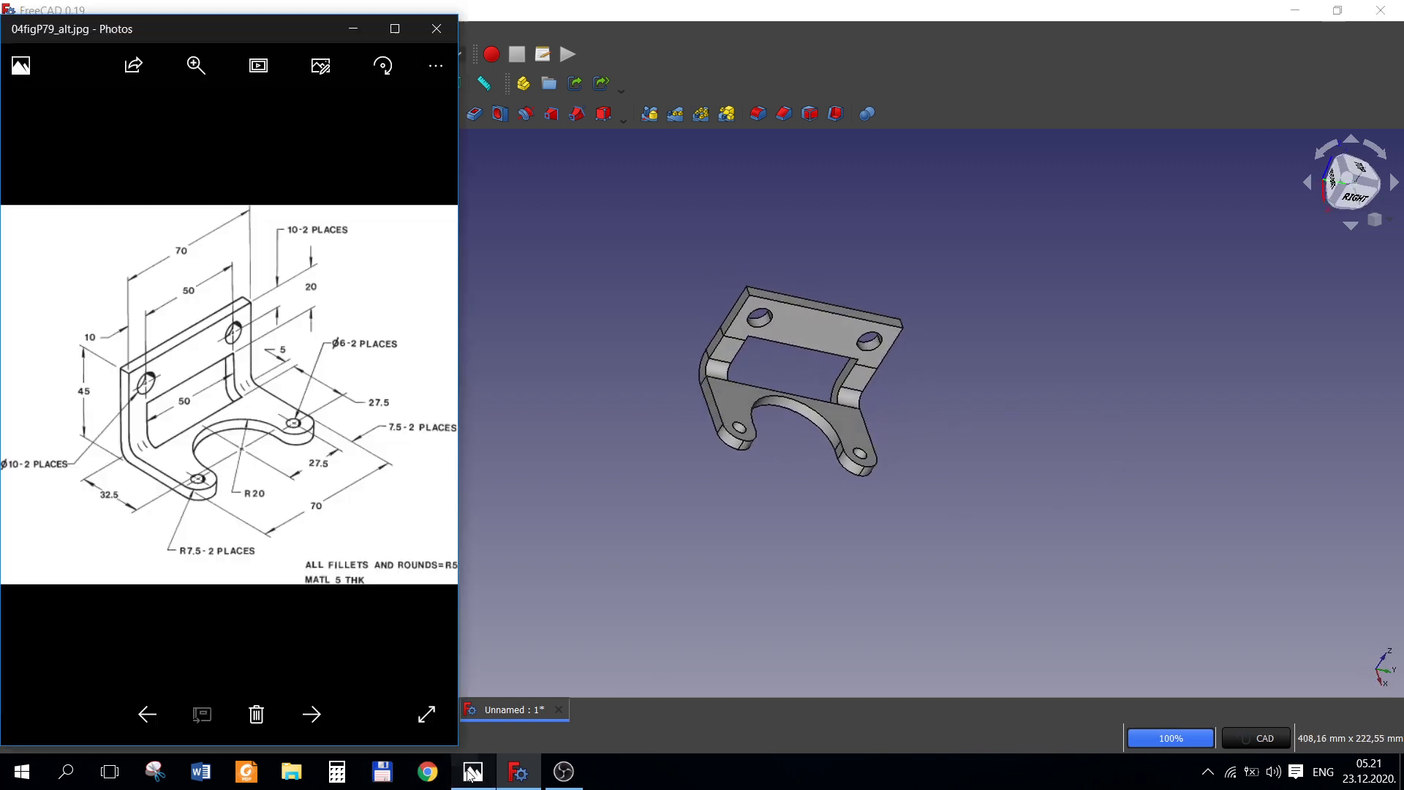
left_click(795, 566)
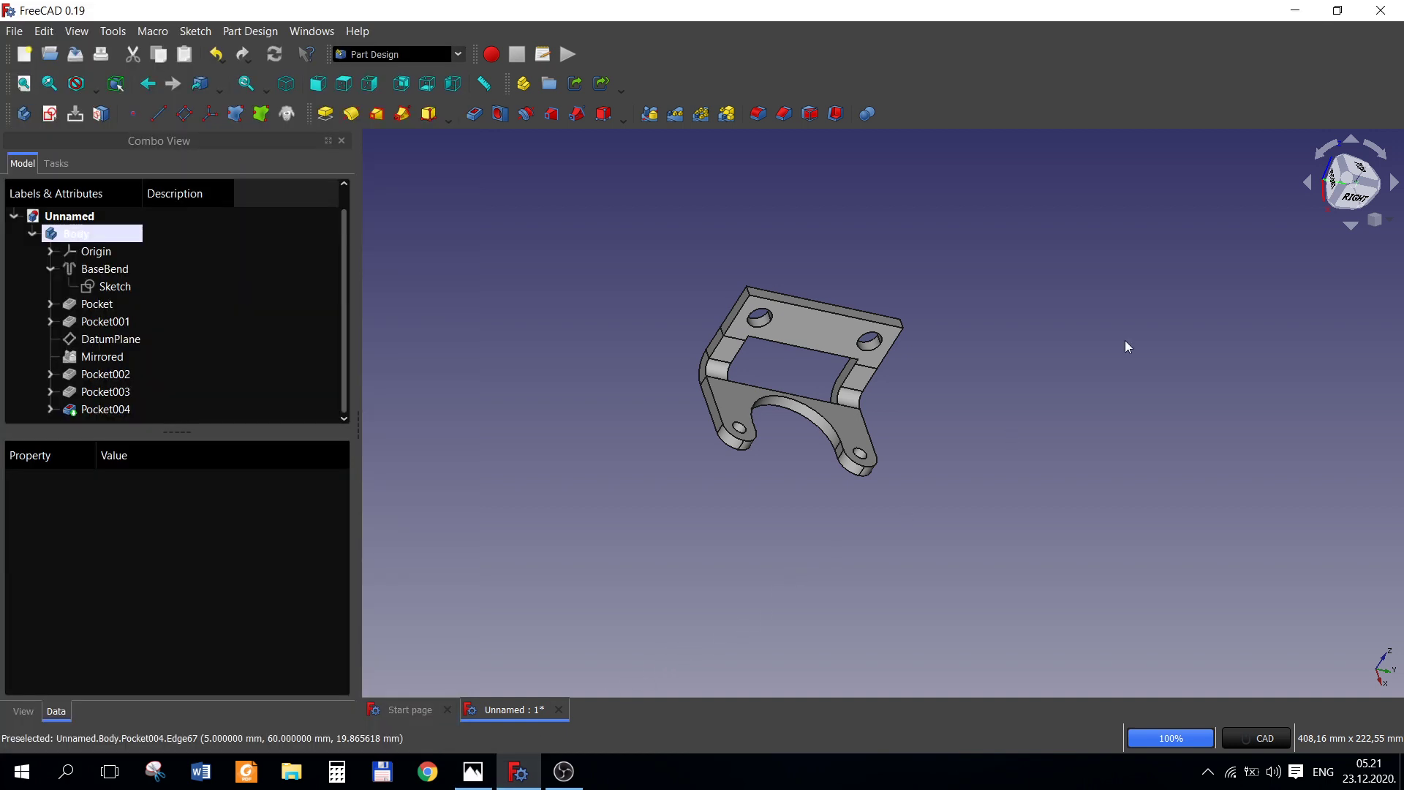
left_click(1390, 230)
left_click(1386, 278)
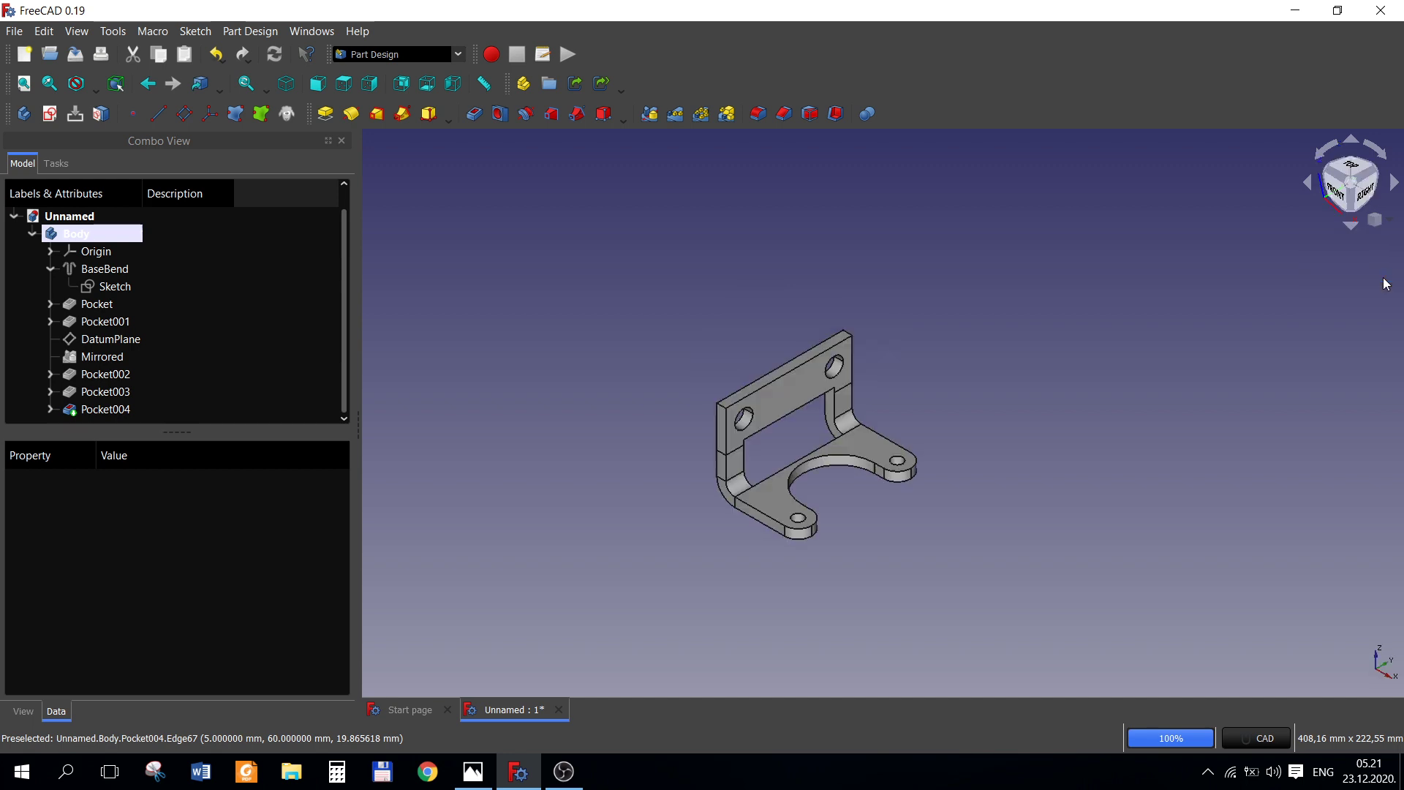
left_click(1393, 220)
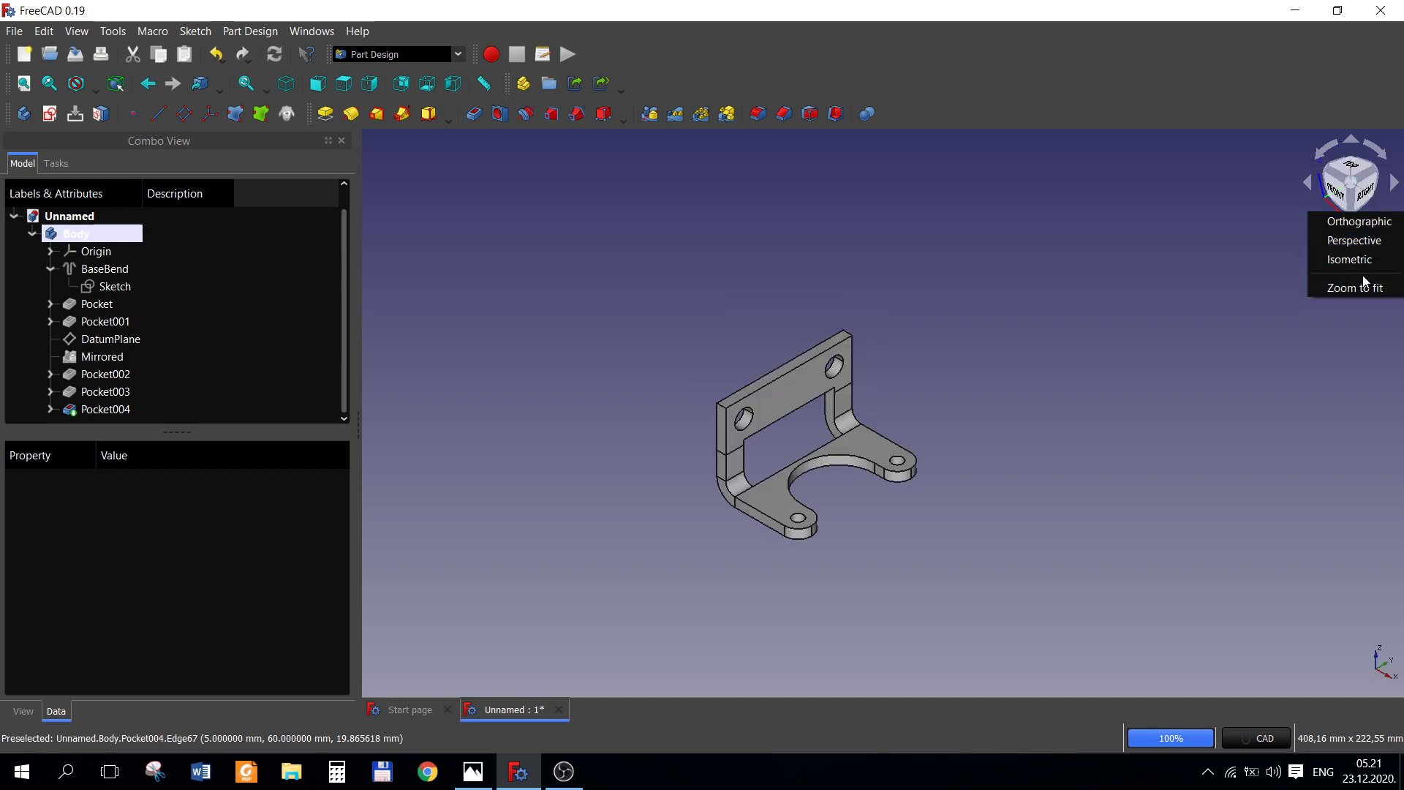
left_click(1367, 285)
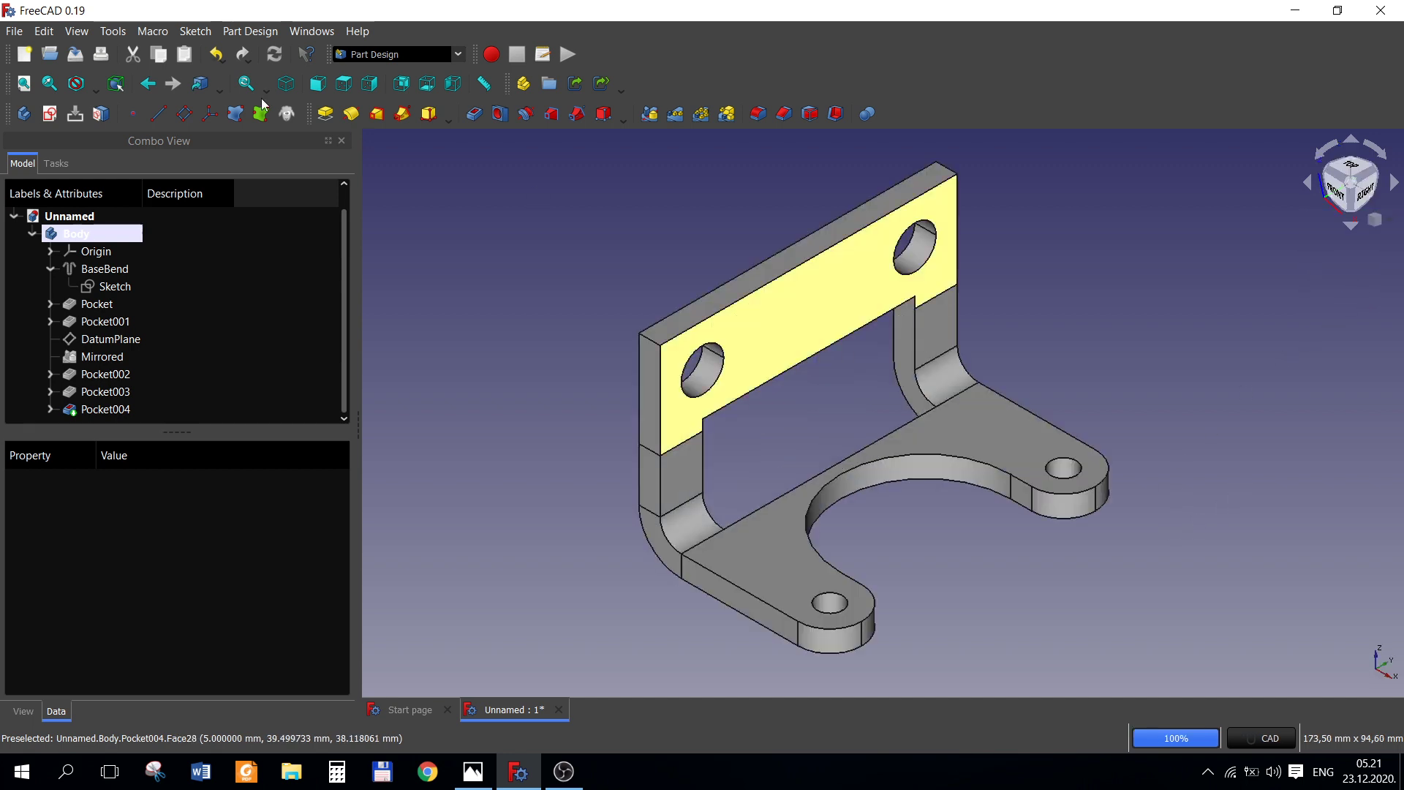
- Set the Body's shape colour to magenta in its Appearance settings
right_click(71, 235)
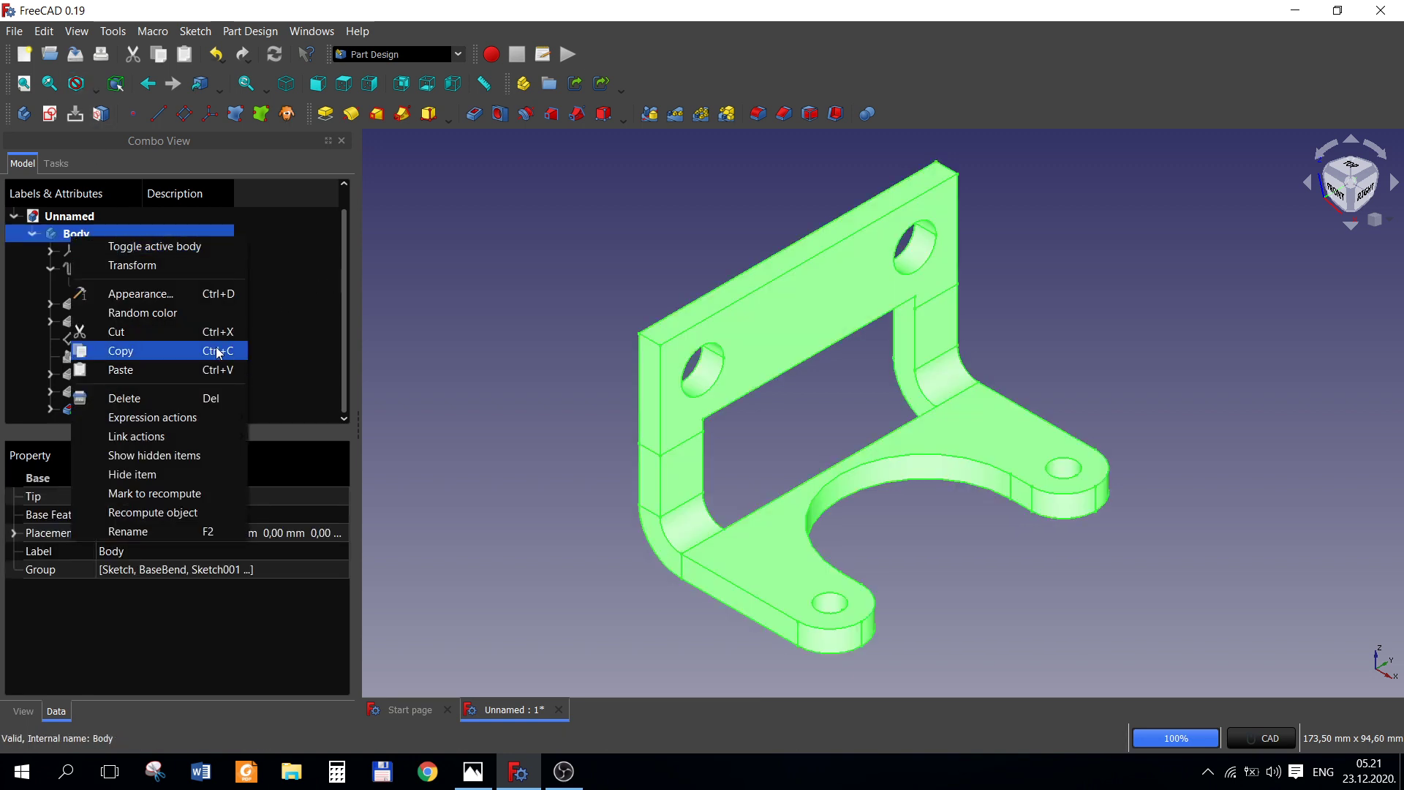
left_click(151, 297)
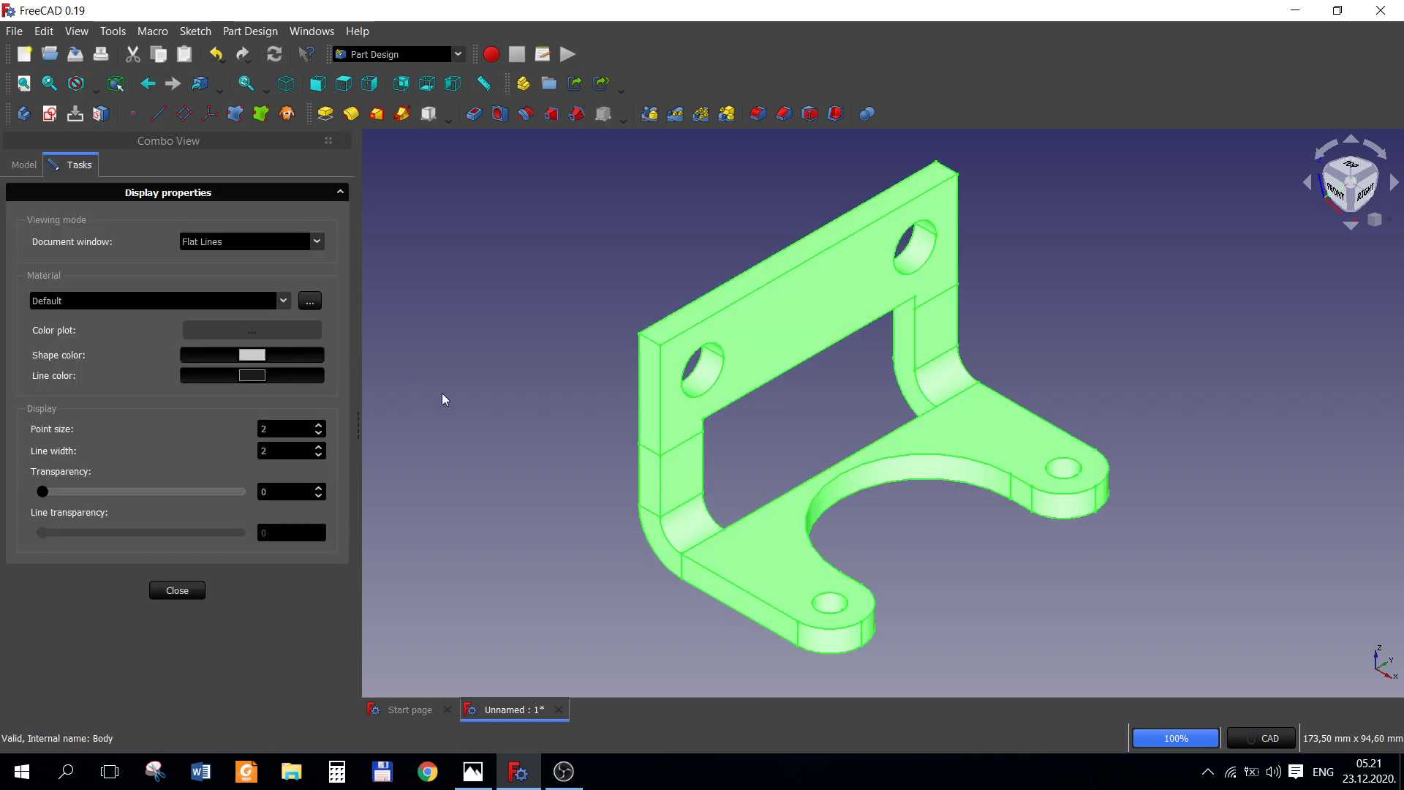
left_click(253, 356)
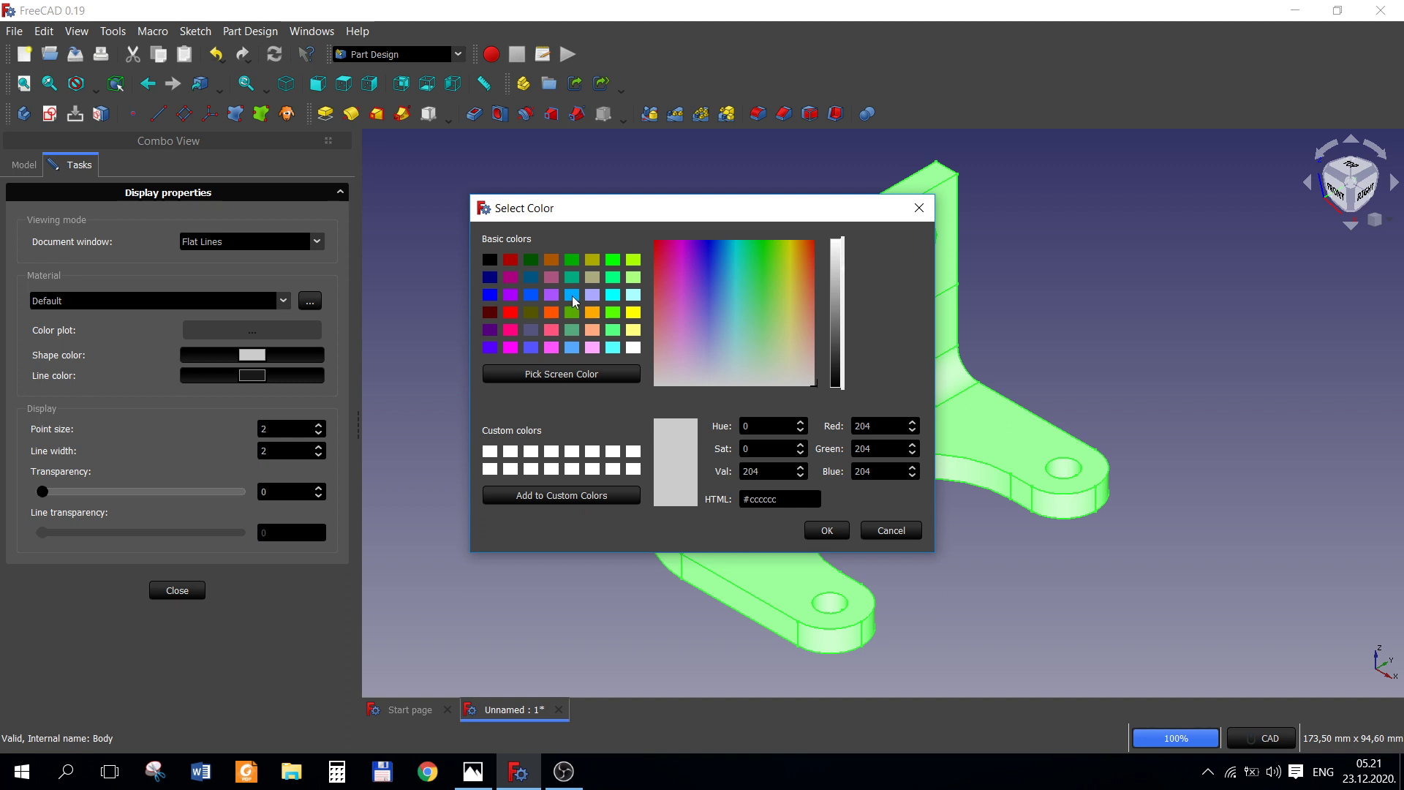
left_click(552, 348)
left_click(826, 530)
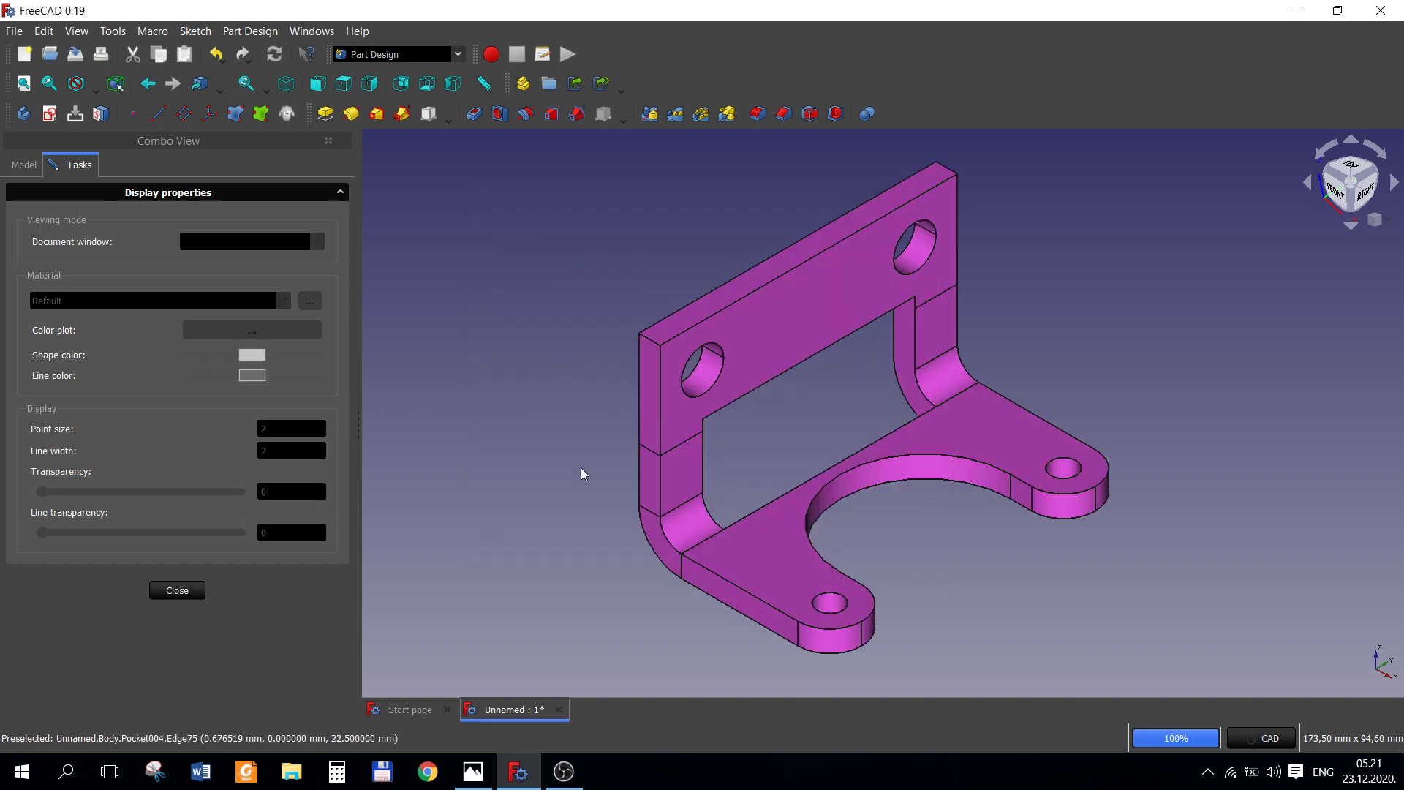
left_click(197, 596)
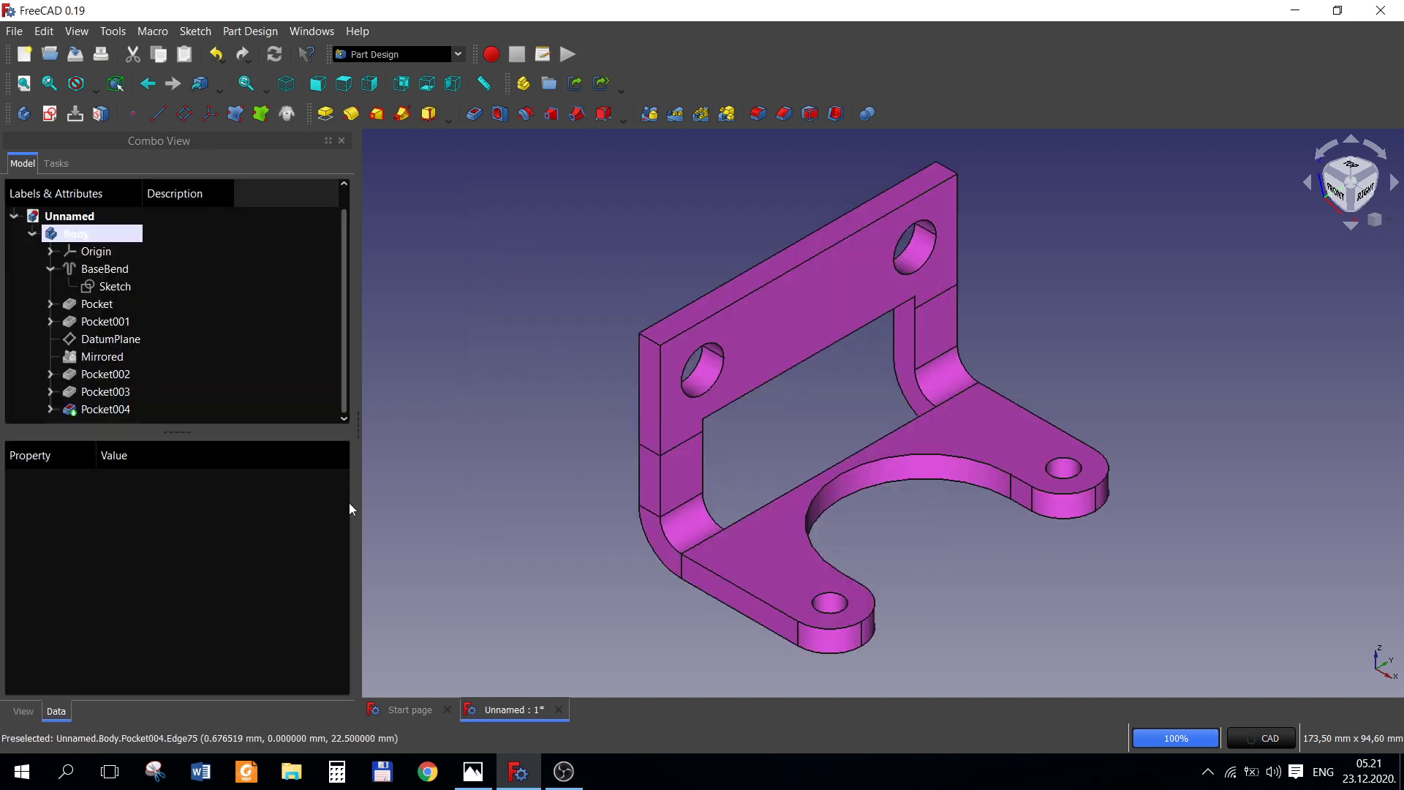
left_click(17, 223)
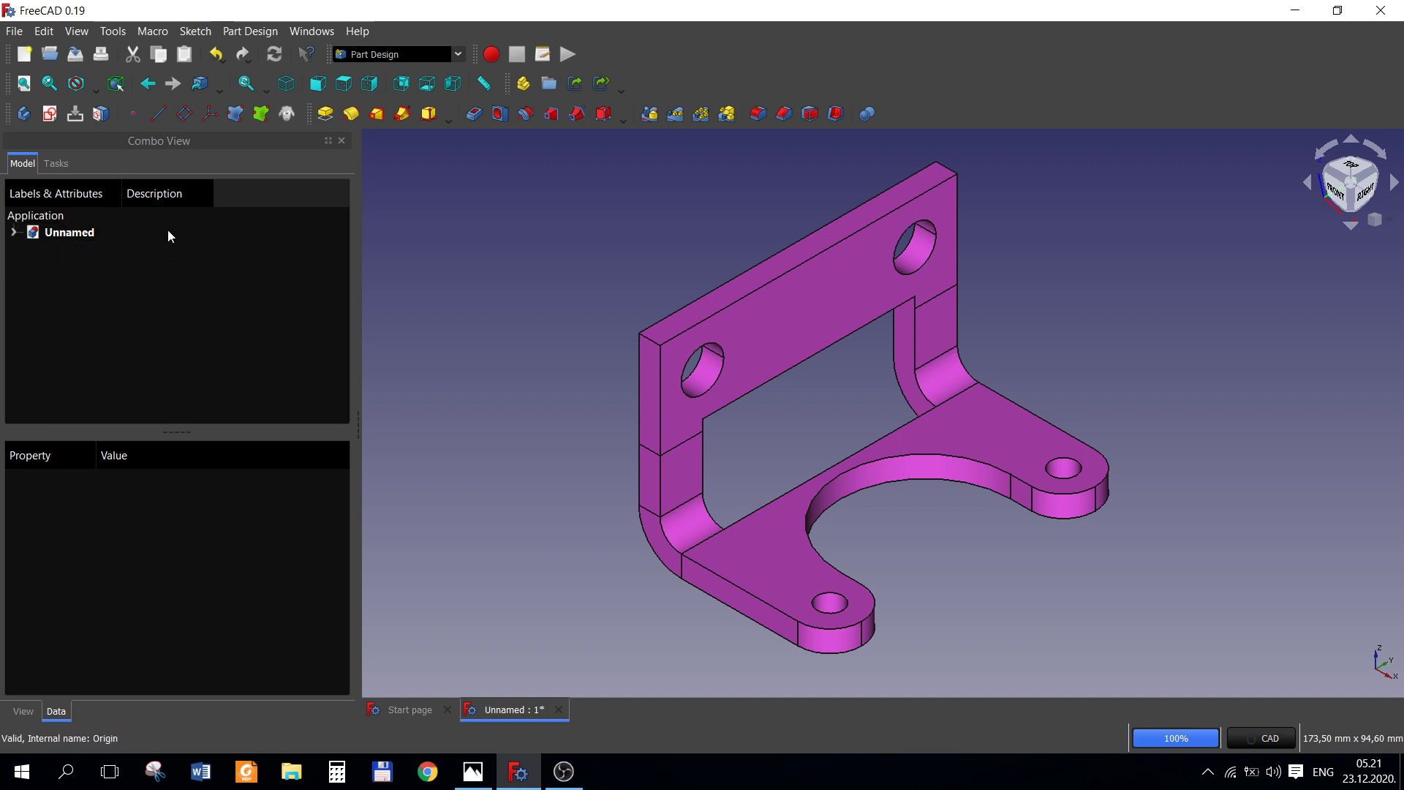
- Switch to the Sheet Metal workbench and select the bracket's bottom flange face
scroll(656, 430, "down", 3)
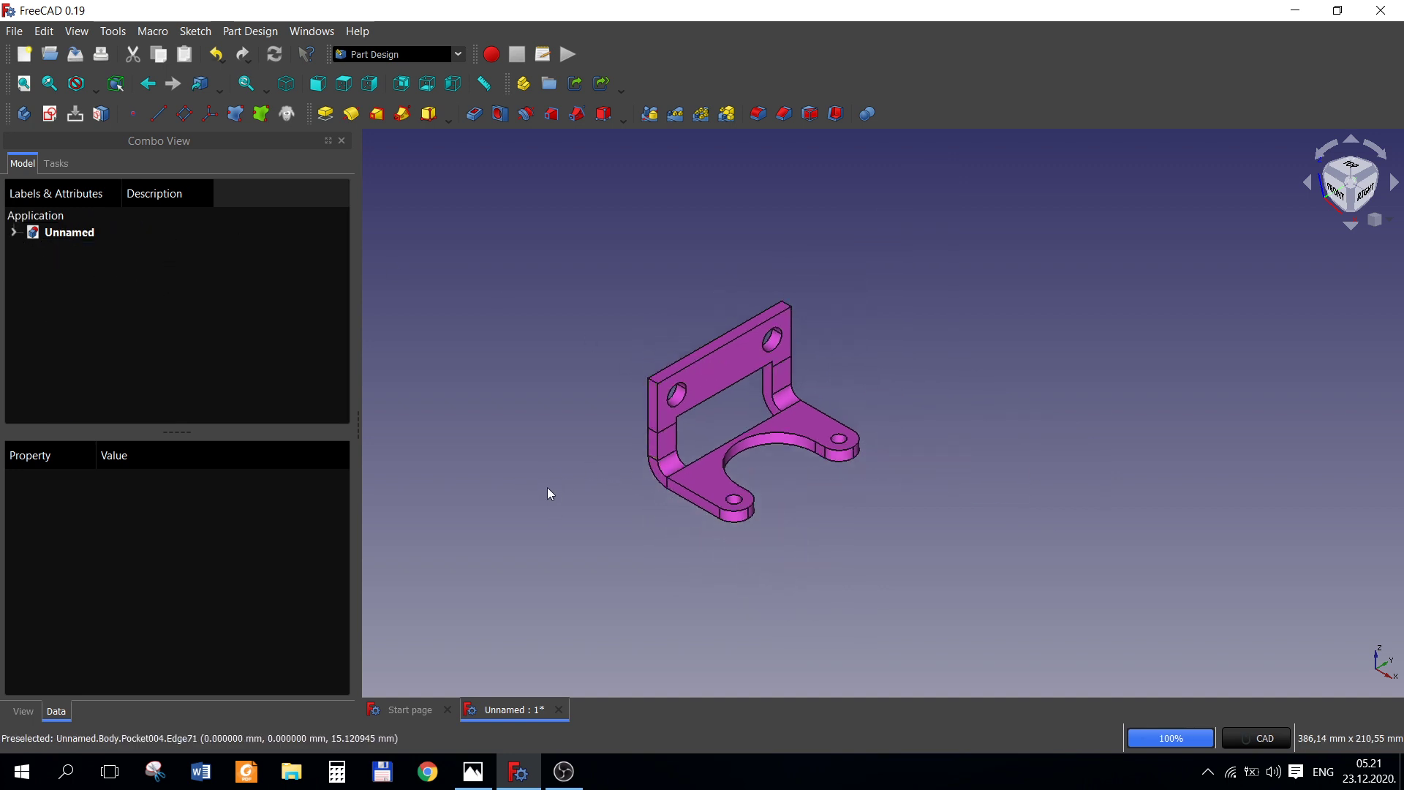
scroll(548, 493, "up", 2)
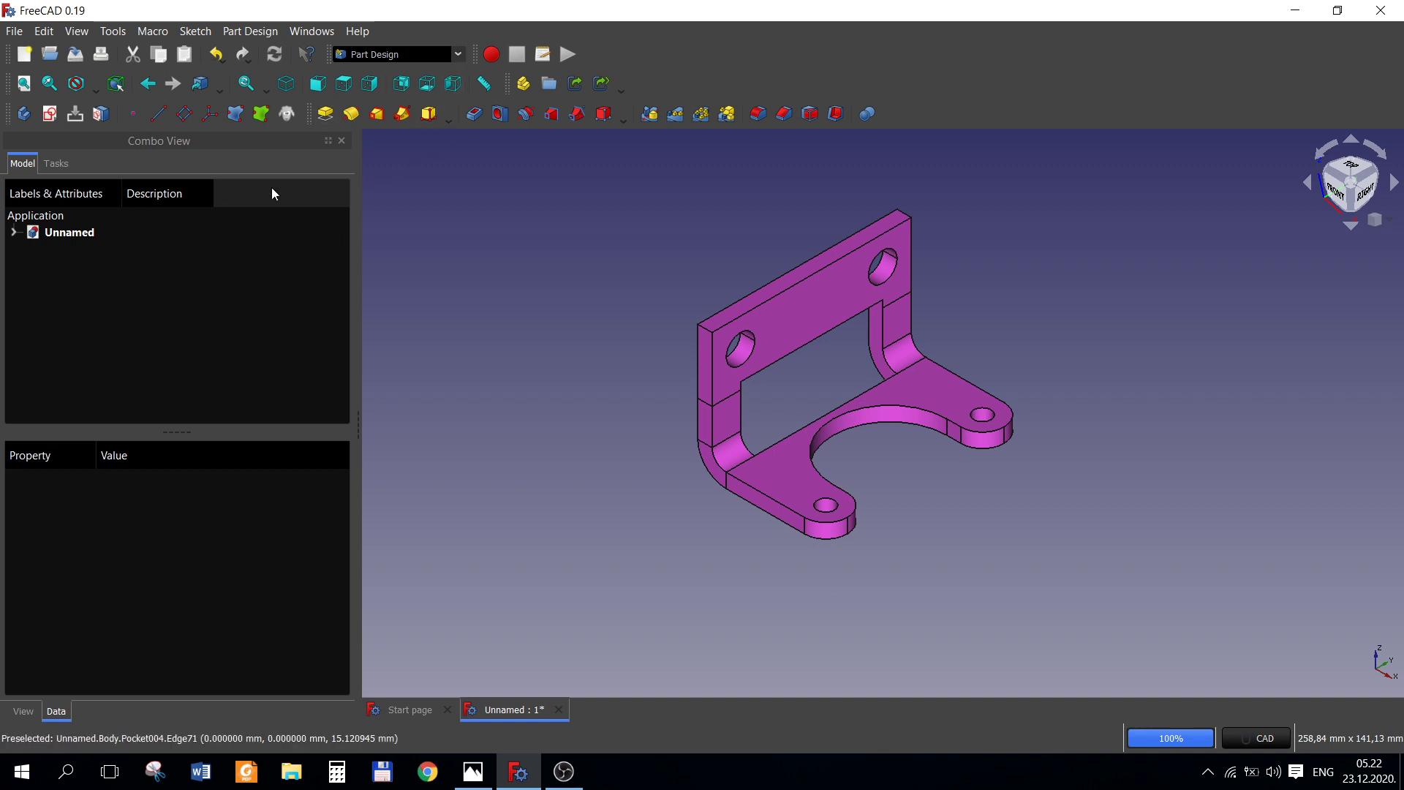
left_click(12, 234)
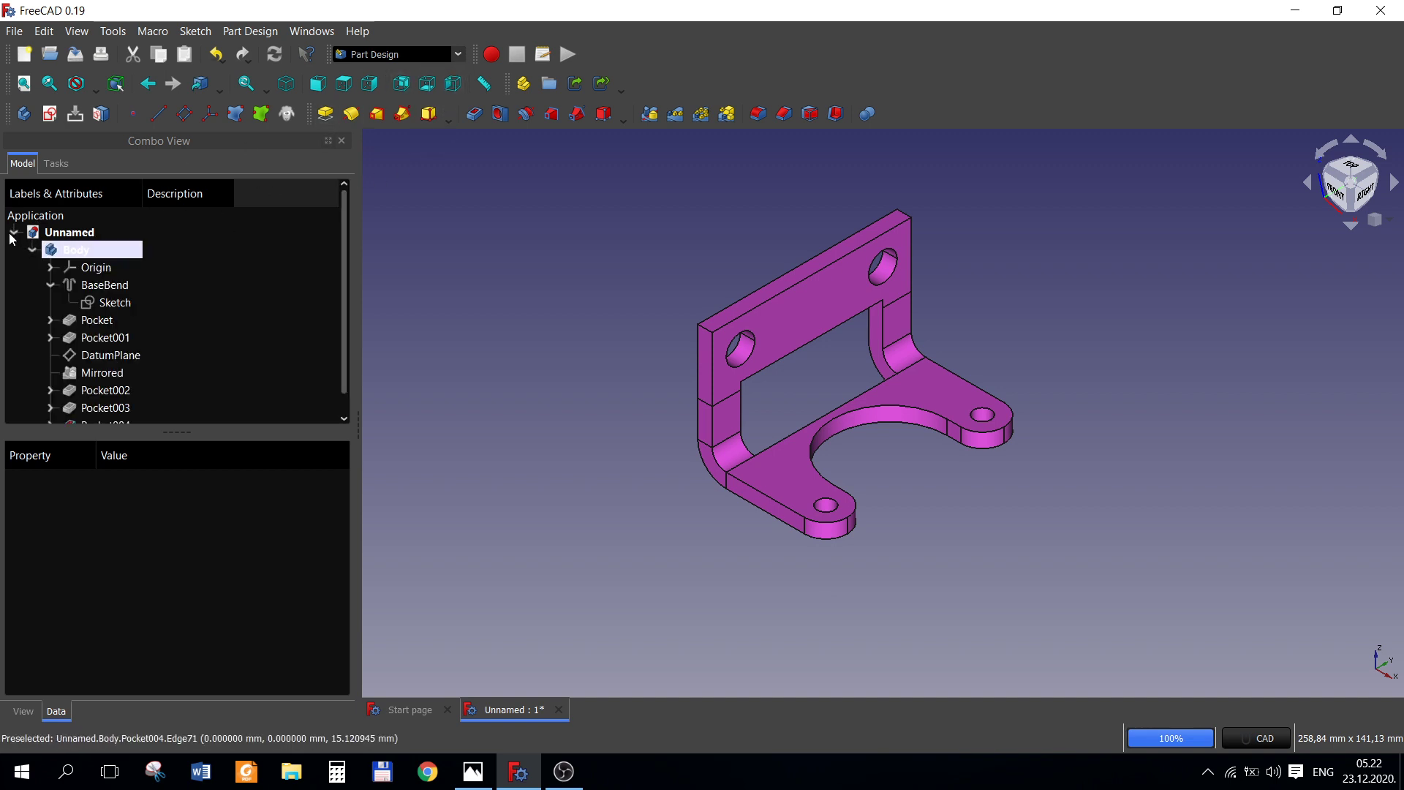
left_click(12, 233)
left_click(89, 236)
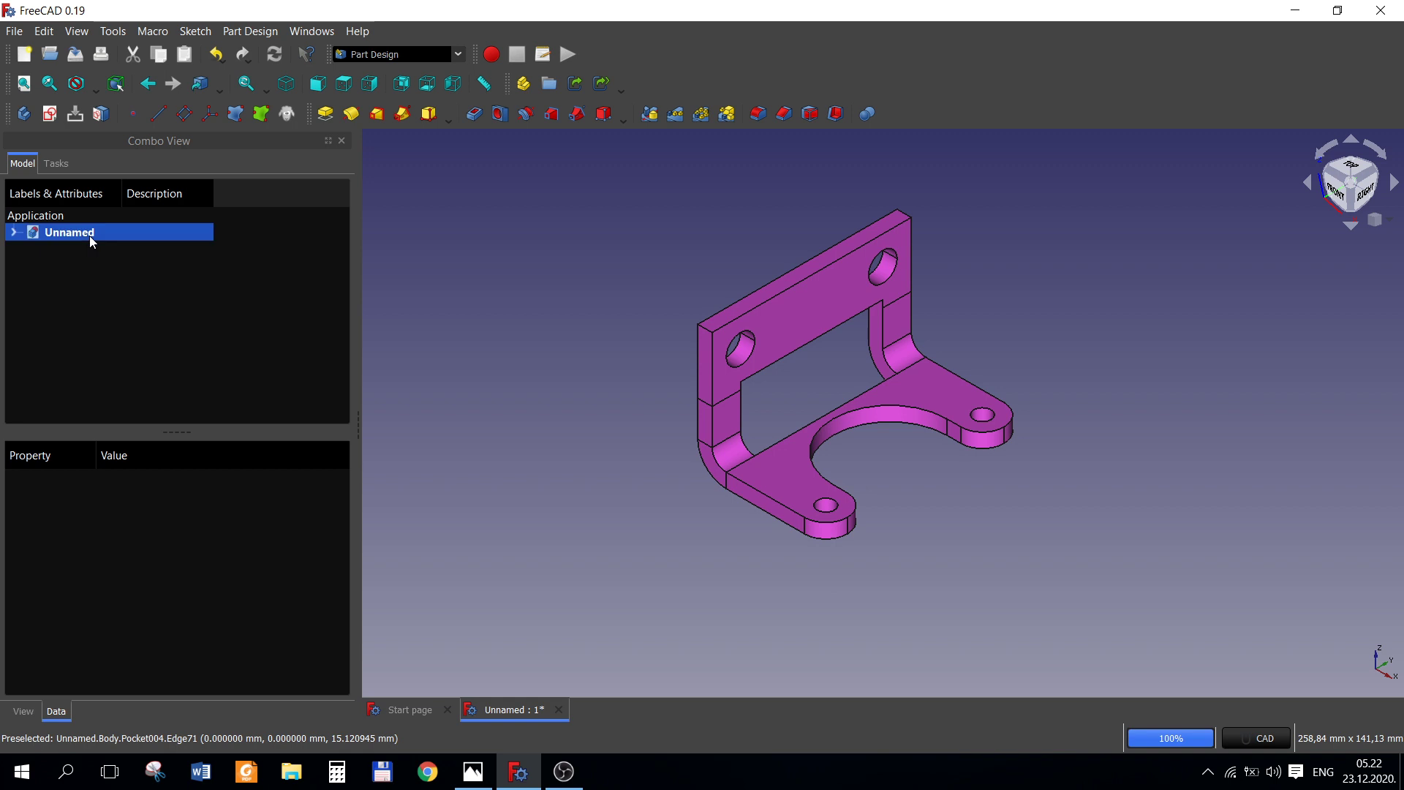
left_click(460, 54)
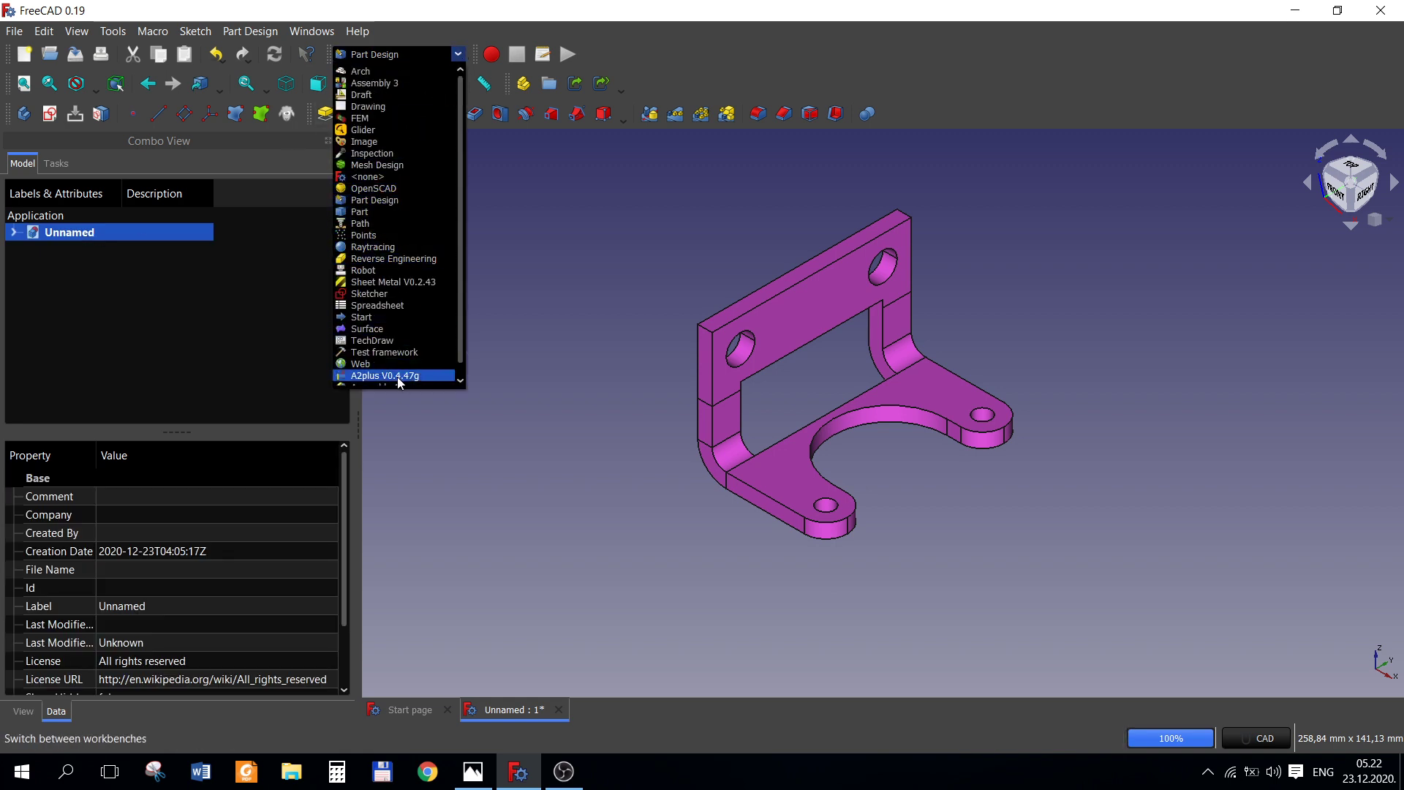
left_click(393, 282)
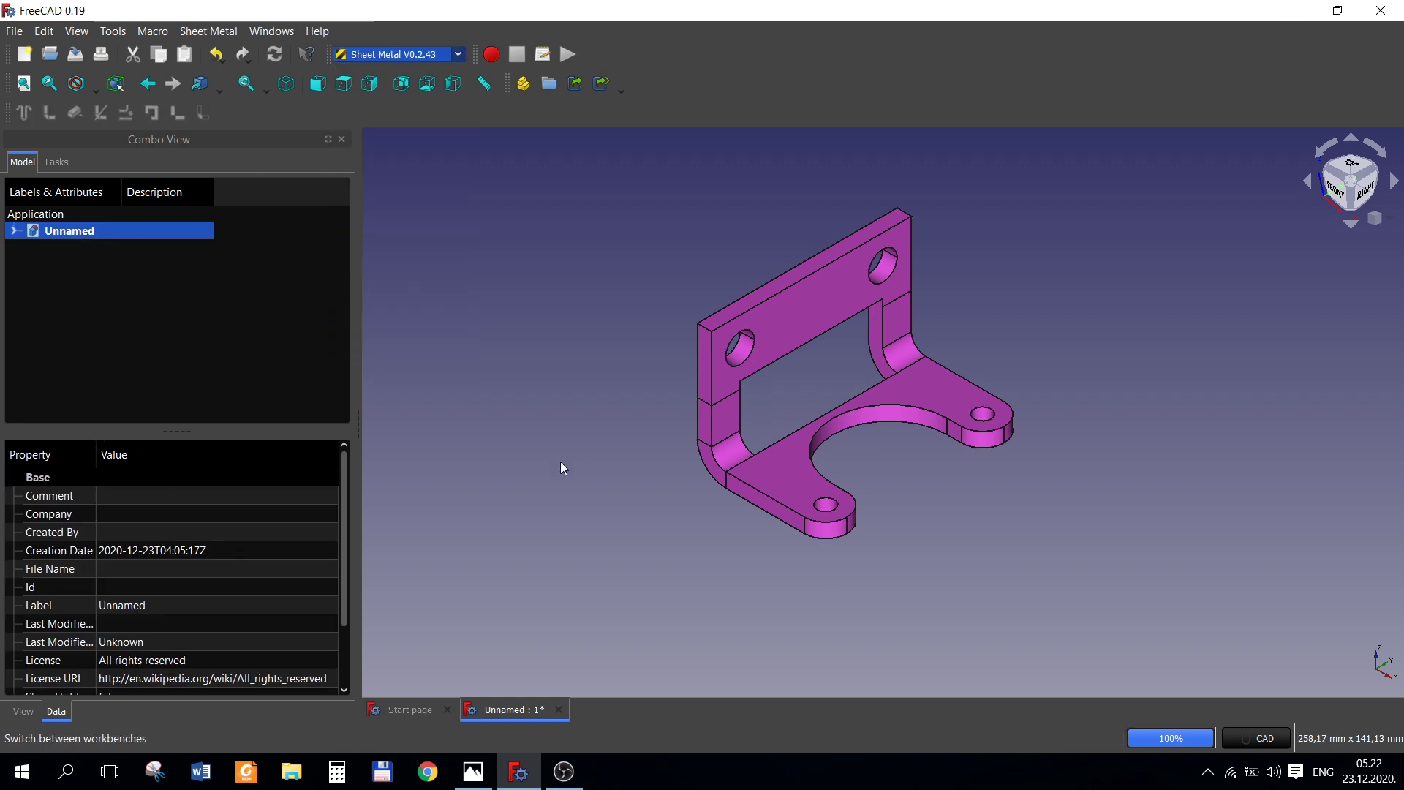
left_click(759, 486)
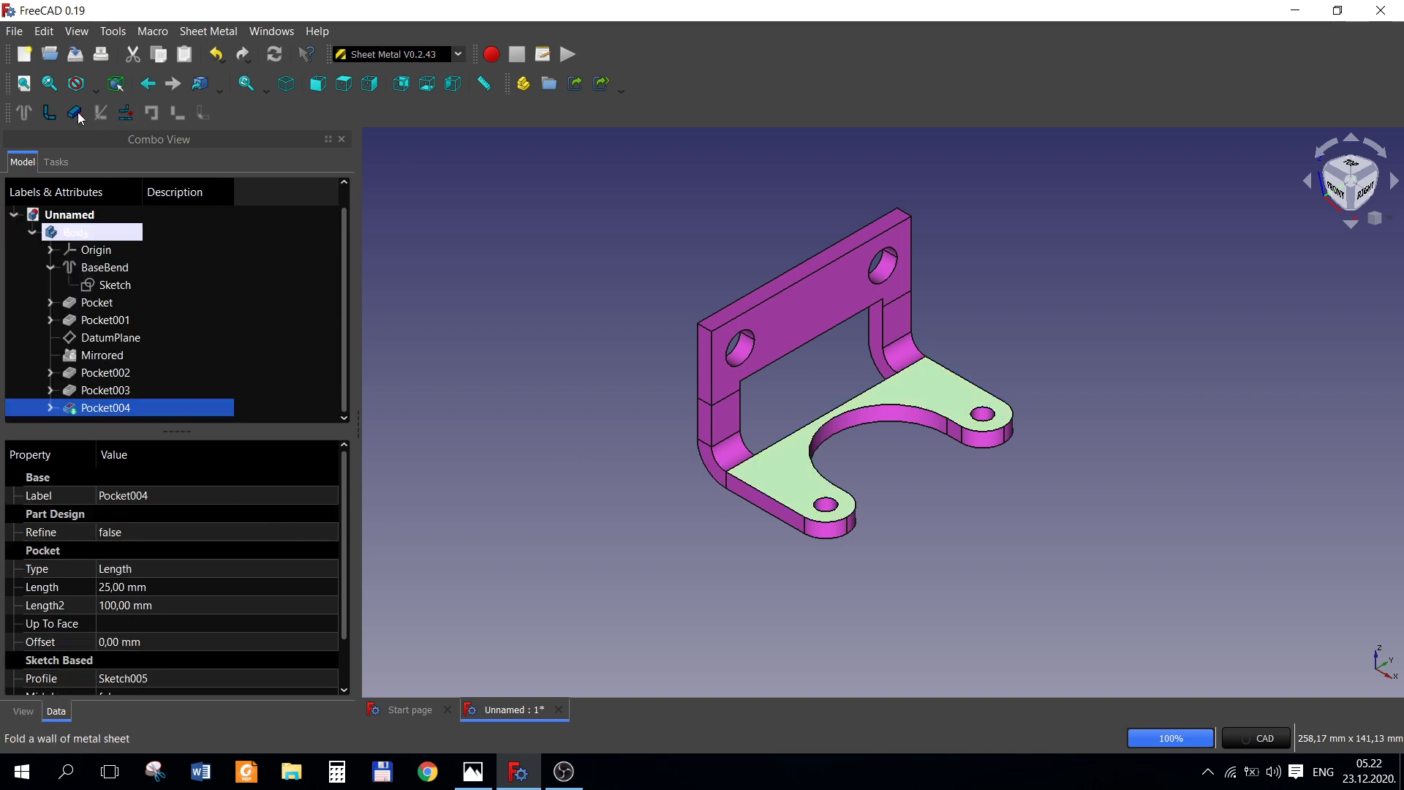
- Unfold the bracket into Unfold and Unfold_Sketch, then hide the Body and the sketch
left_click(126, 114)
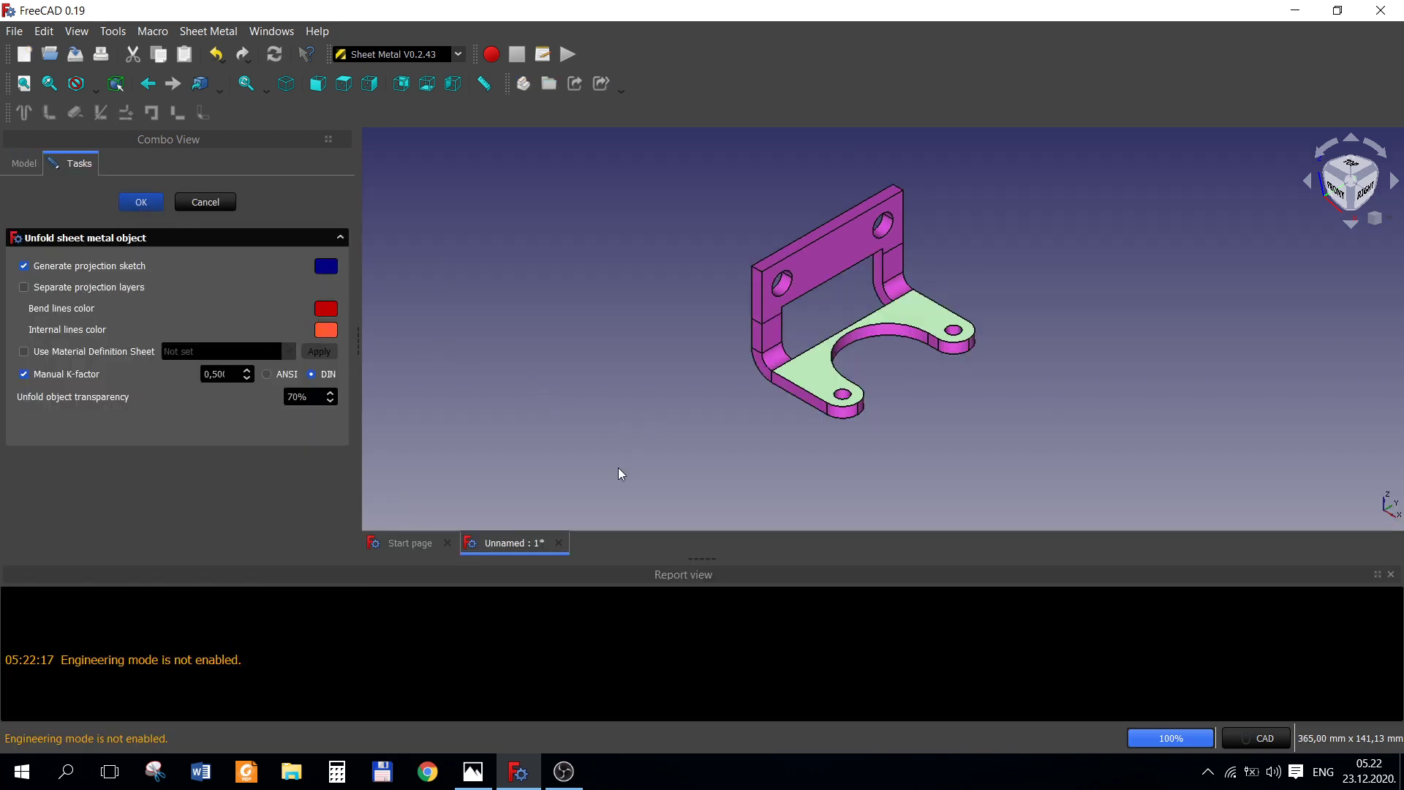
left_click(30, 234)
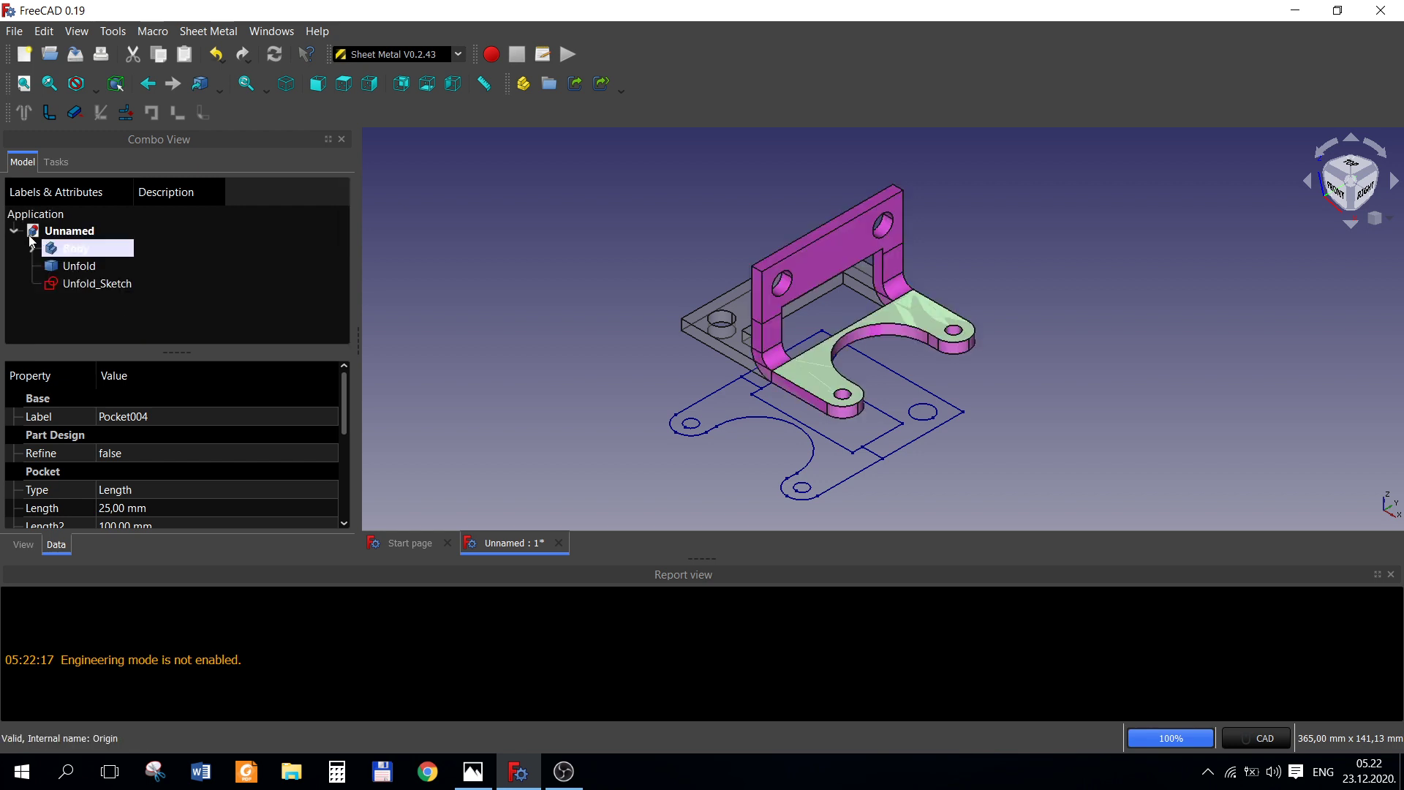
left_click(82, 268)
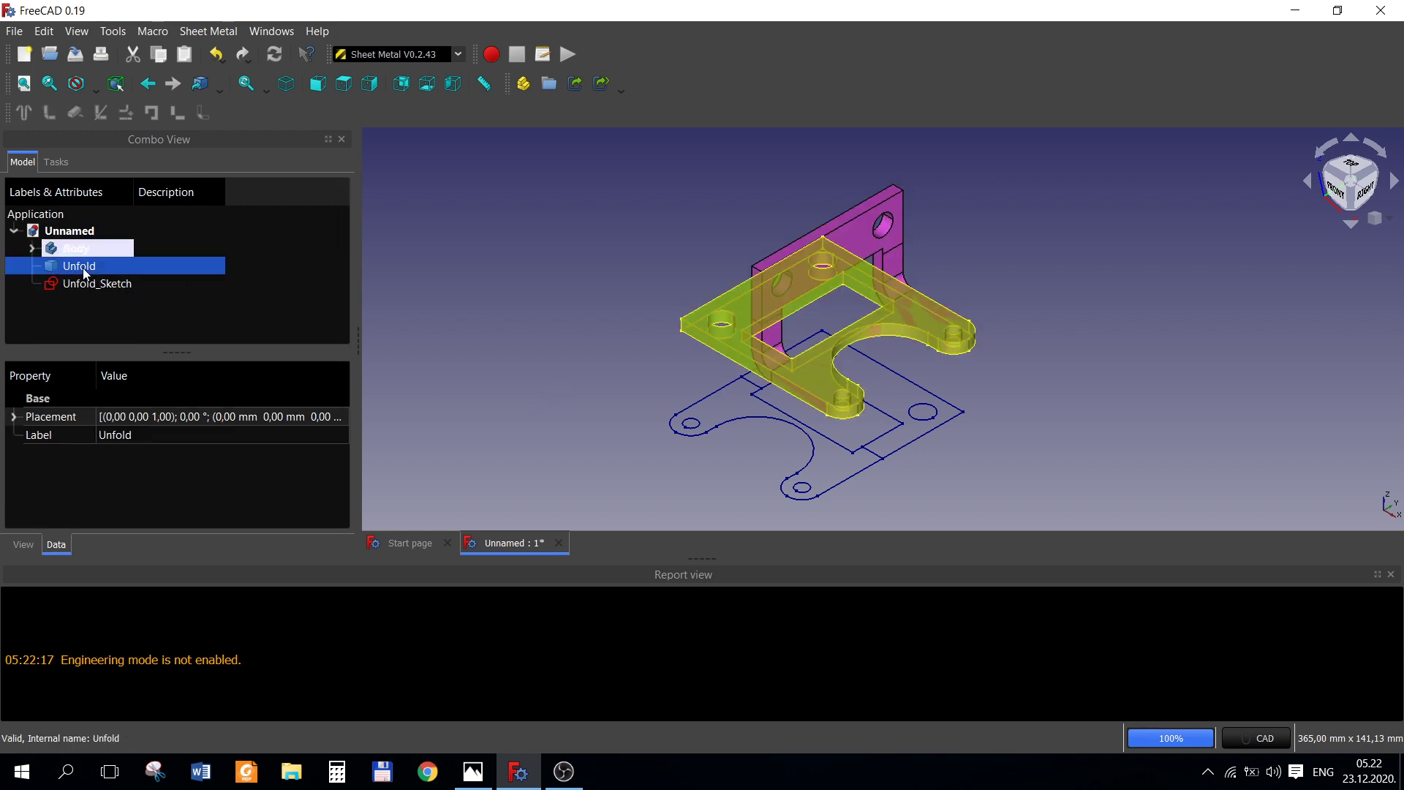
left_click(73, 249)
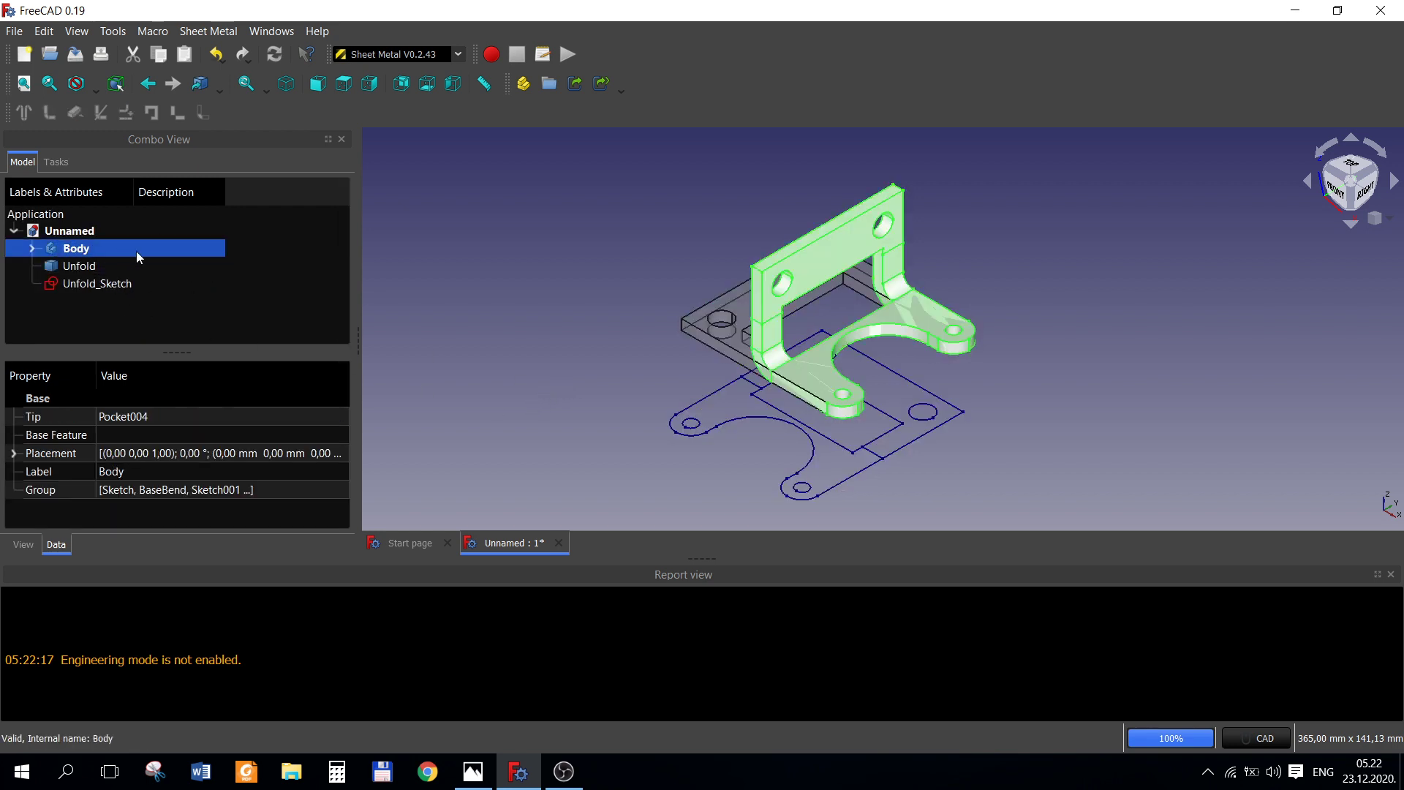
key("space")
left_click(120, 287)
key("space")
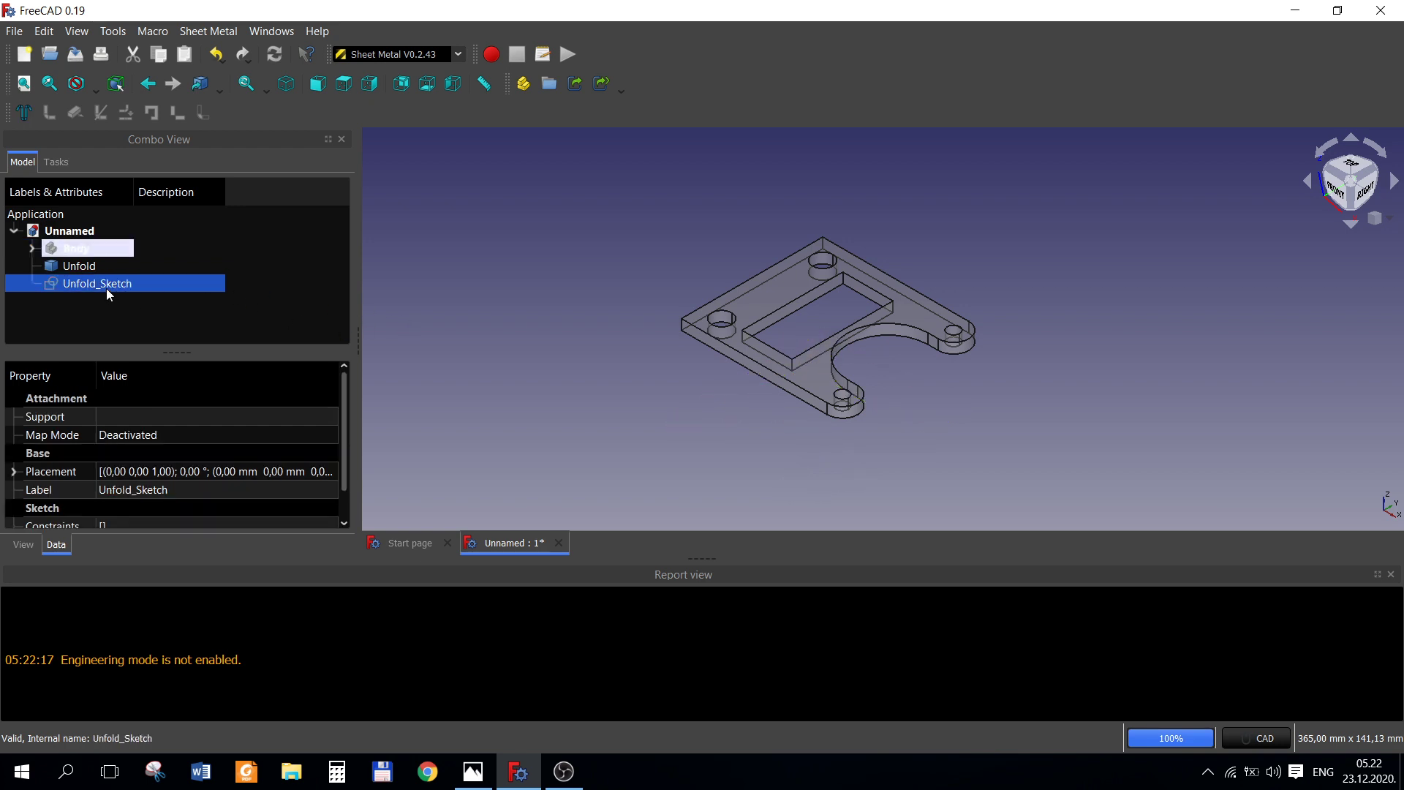
- Hide the Unfold solid, restore the folded Body, close the Report view and recentre the bracket
key("space")
left_click(81, 266)
key("space")
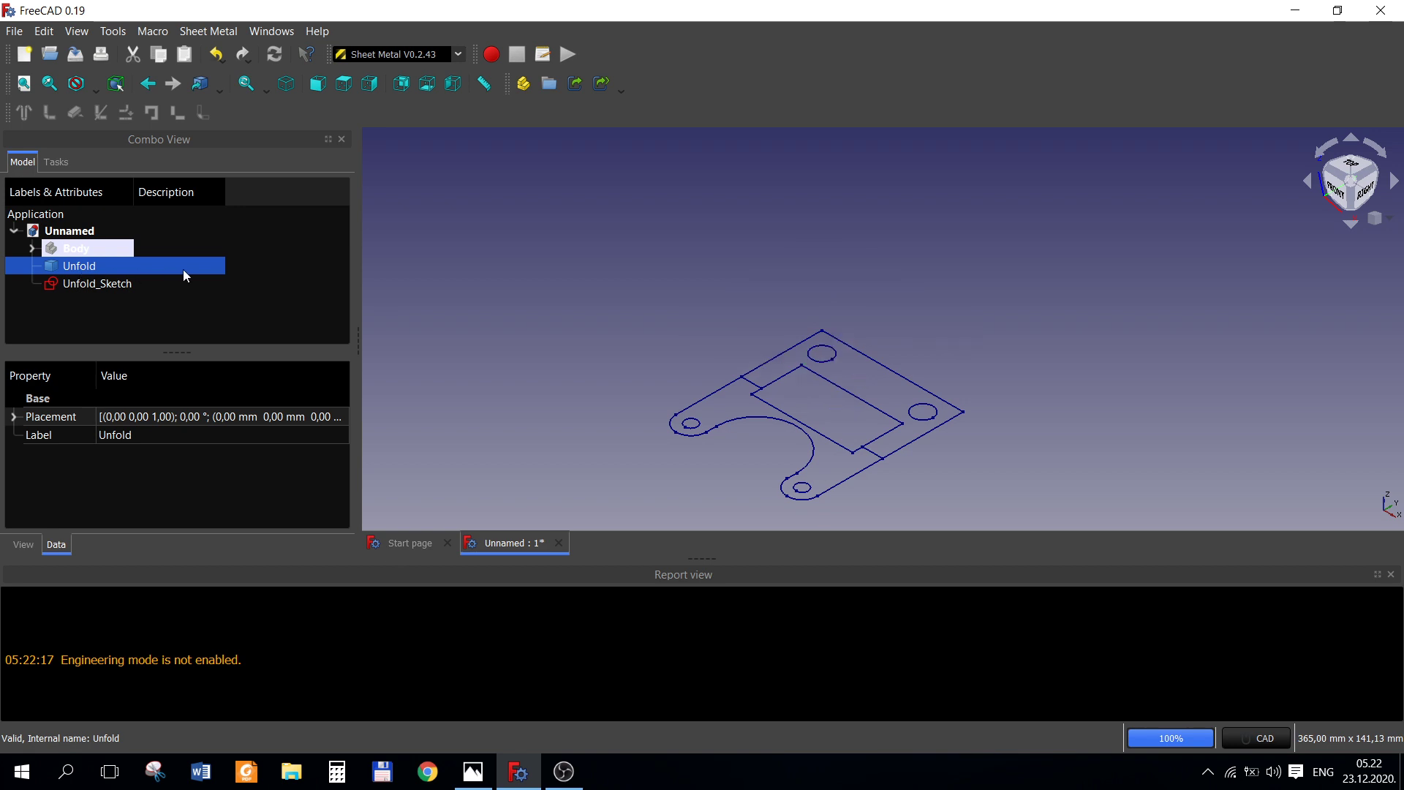
left_click(87, 249)
key("space")
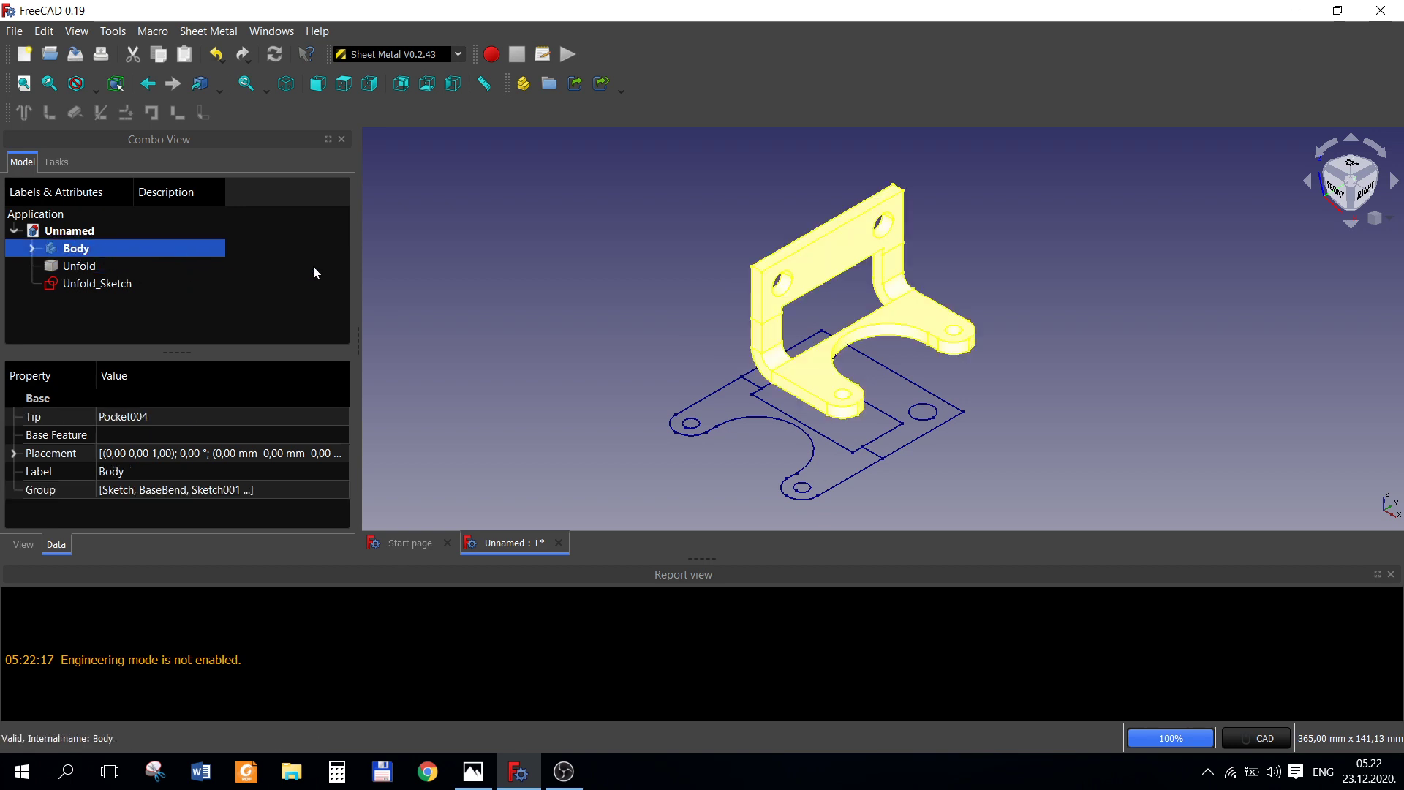
left_click(114, 283)
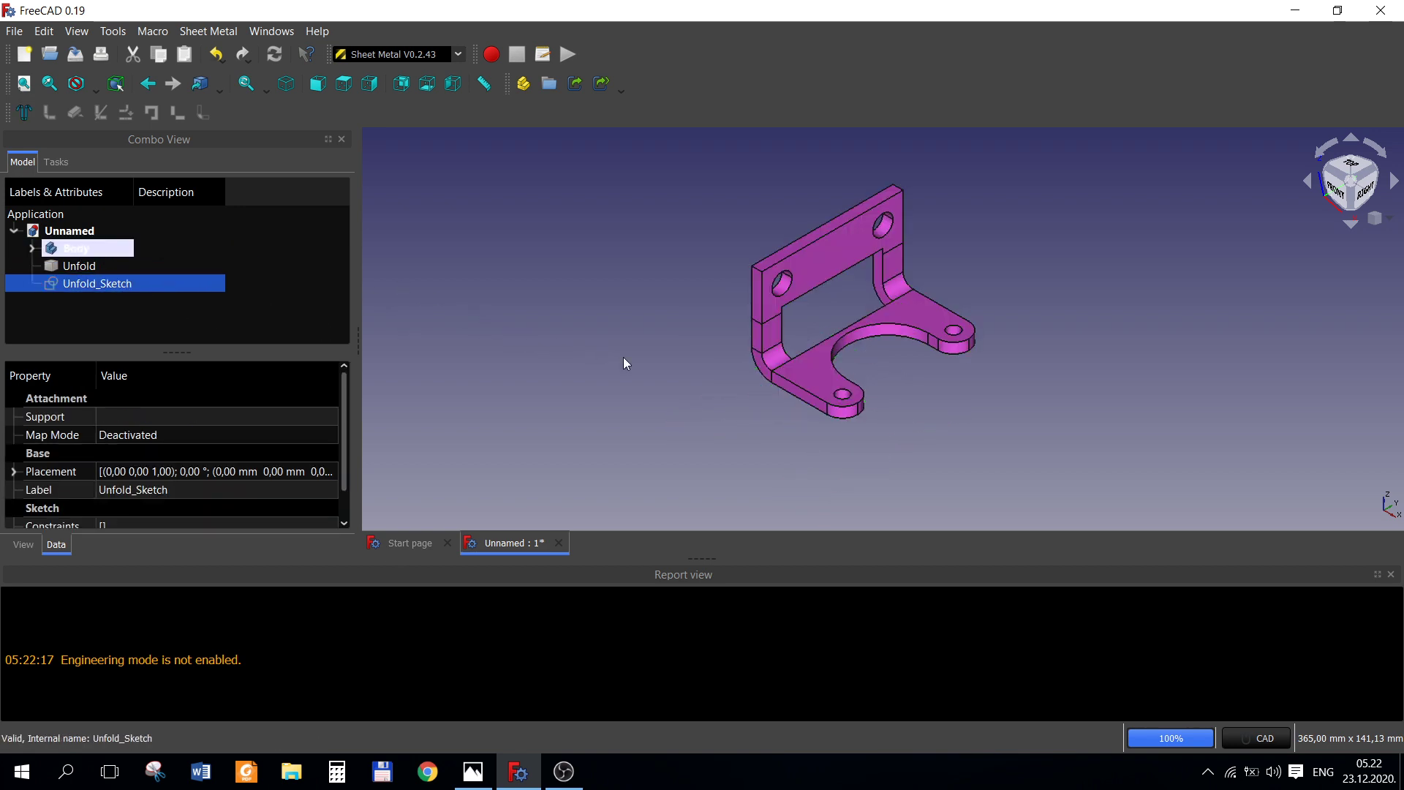
left_click(1391, 574)
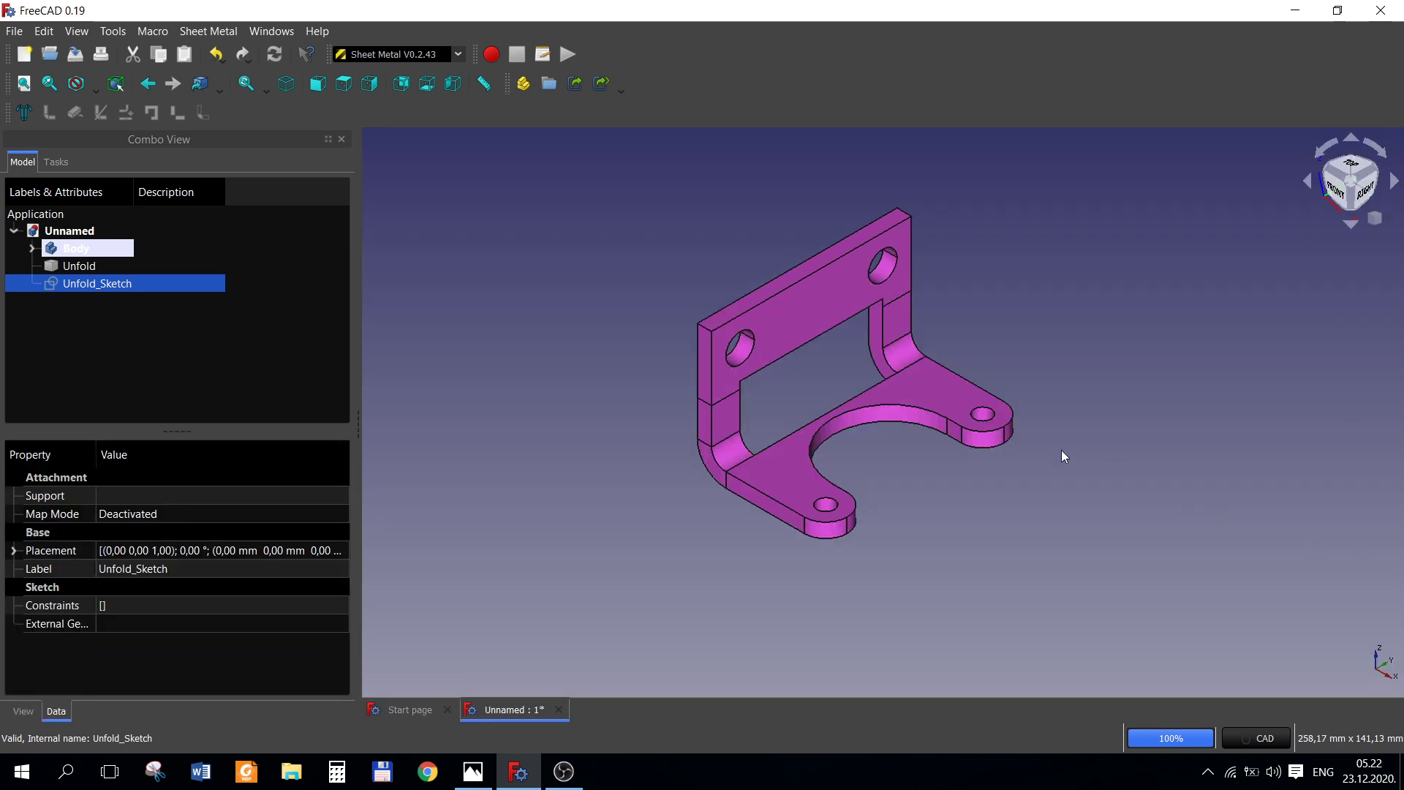
scroll(1060, 450, "up", 1)
middle_click_drag(1062, 452, 1083, 493)
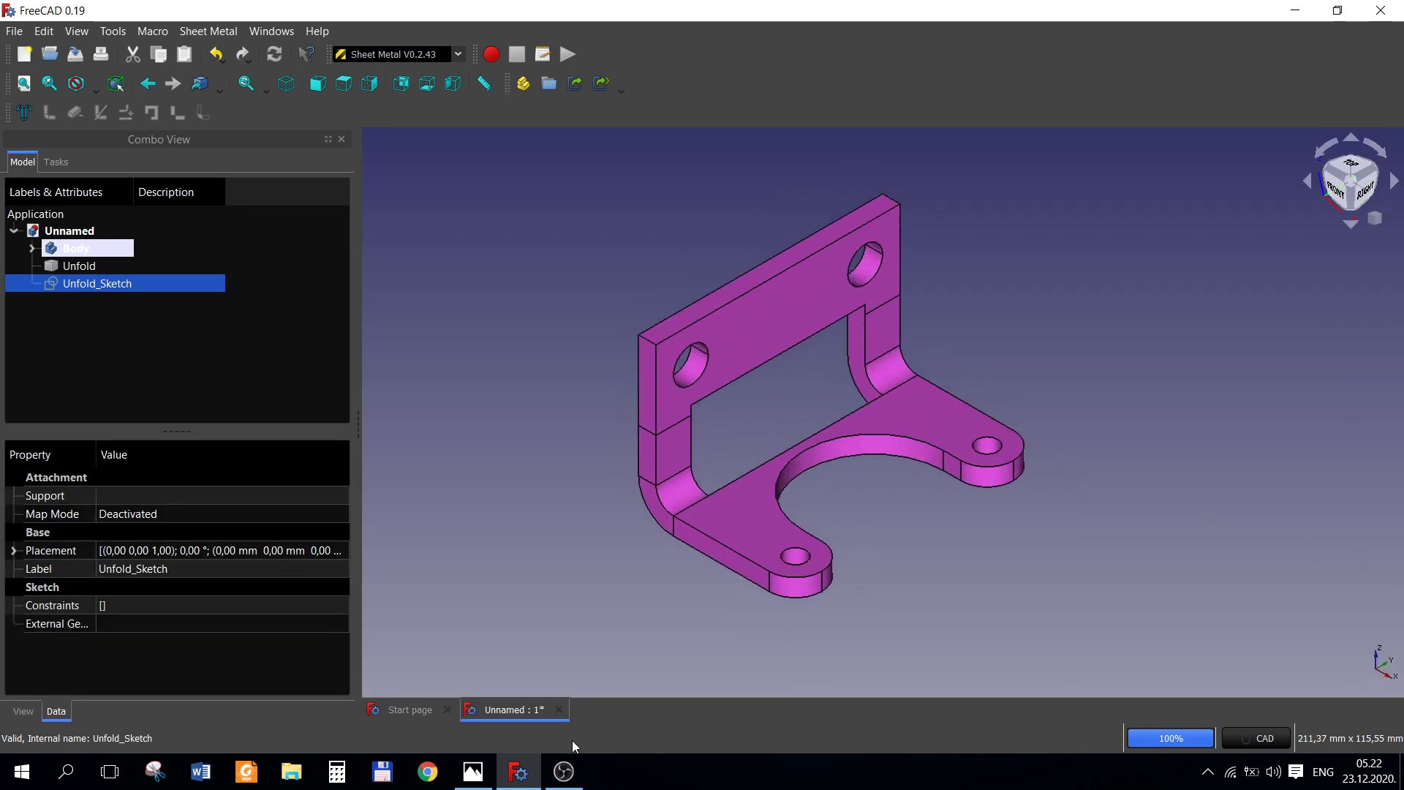